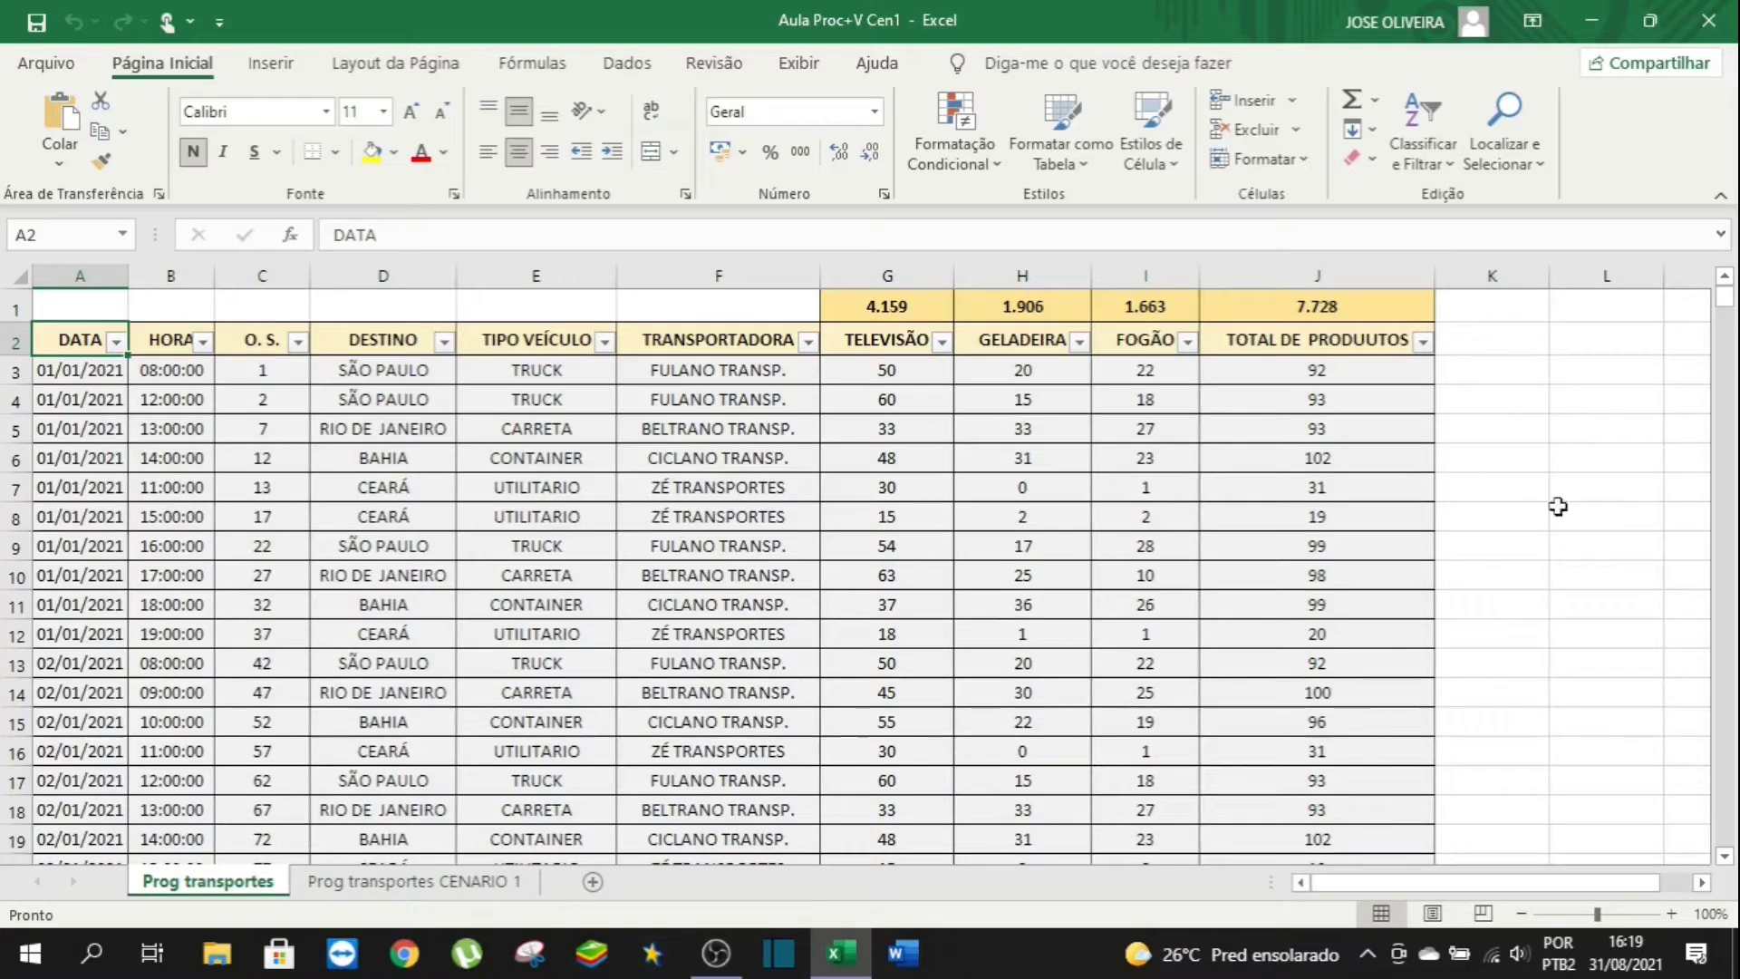
# Examine the product quantity columns, the TOTAL DE PRODUUTOS formula and the adjacent column K in the Prog transportes sheet.
pyautogui.click(1494, 337)
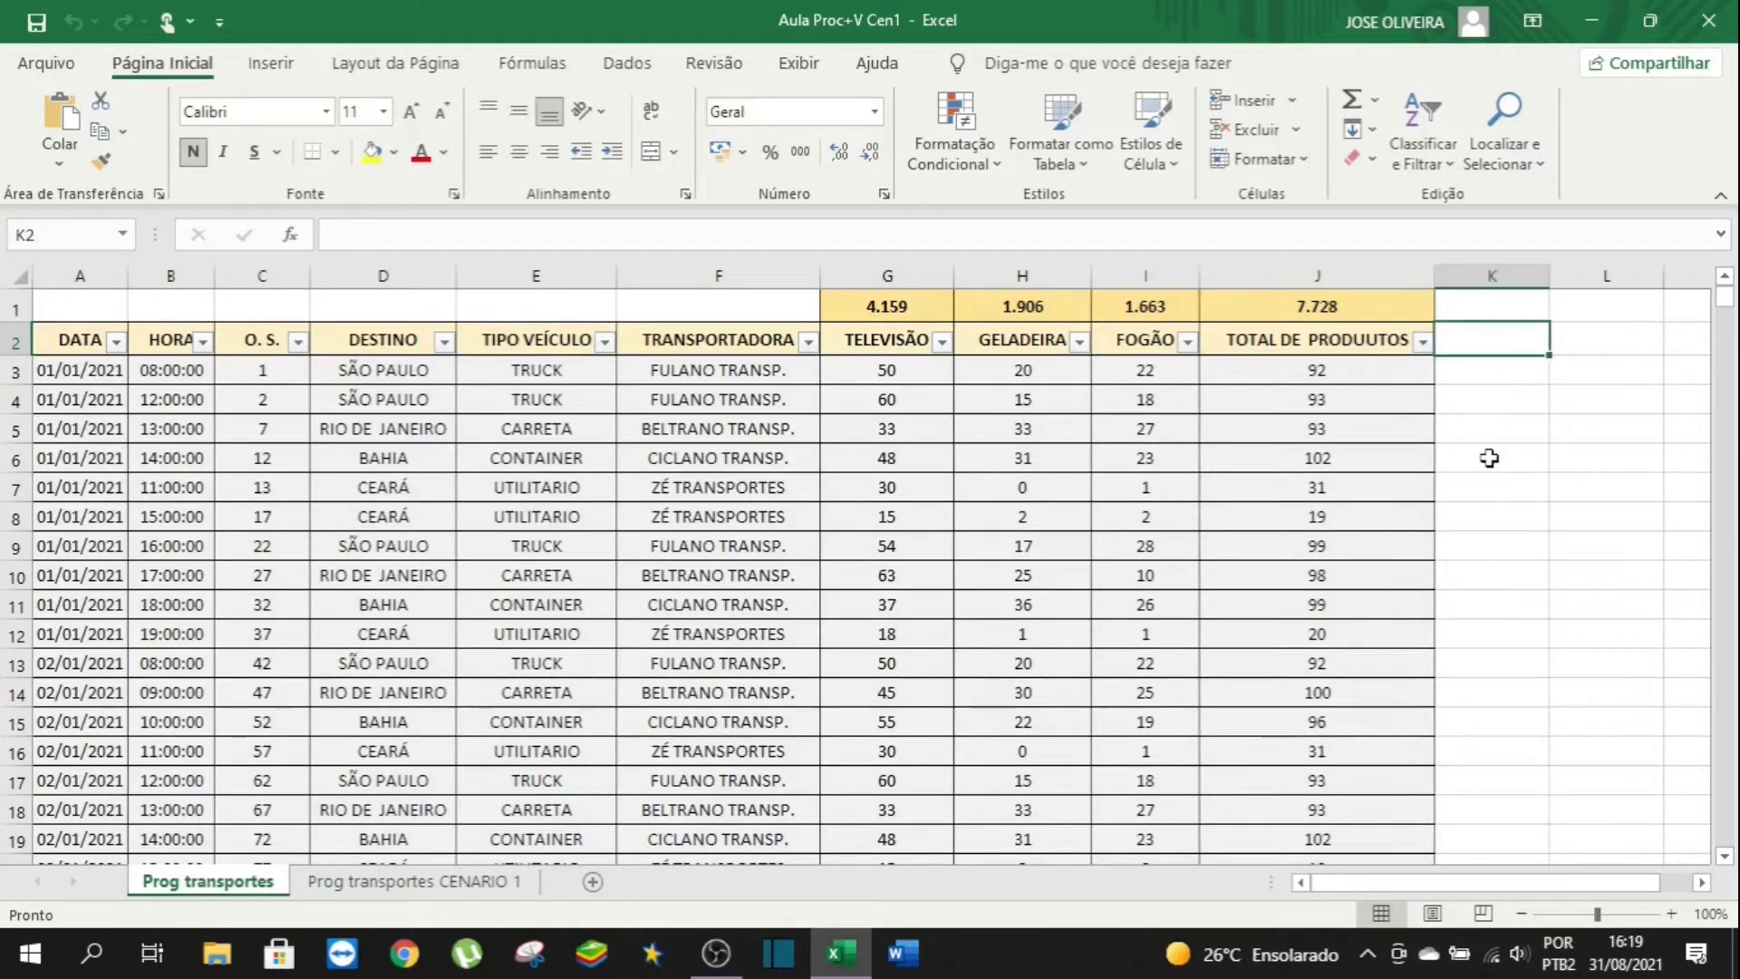
pyautogui.click(1490, 379)
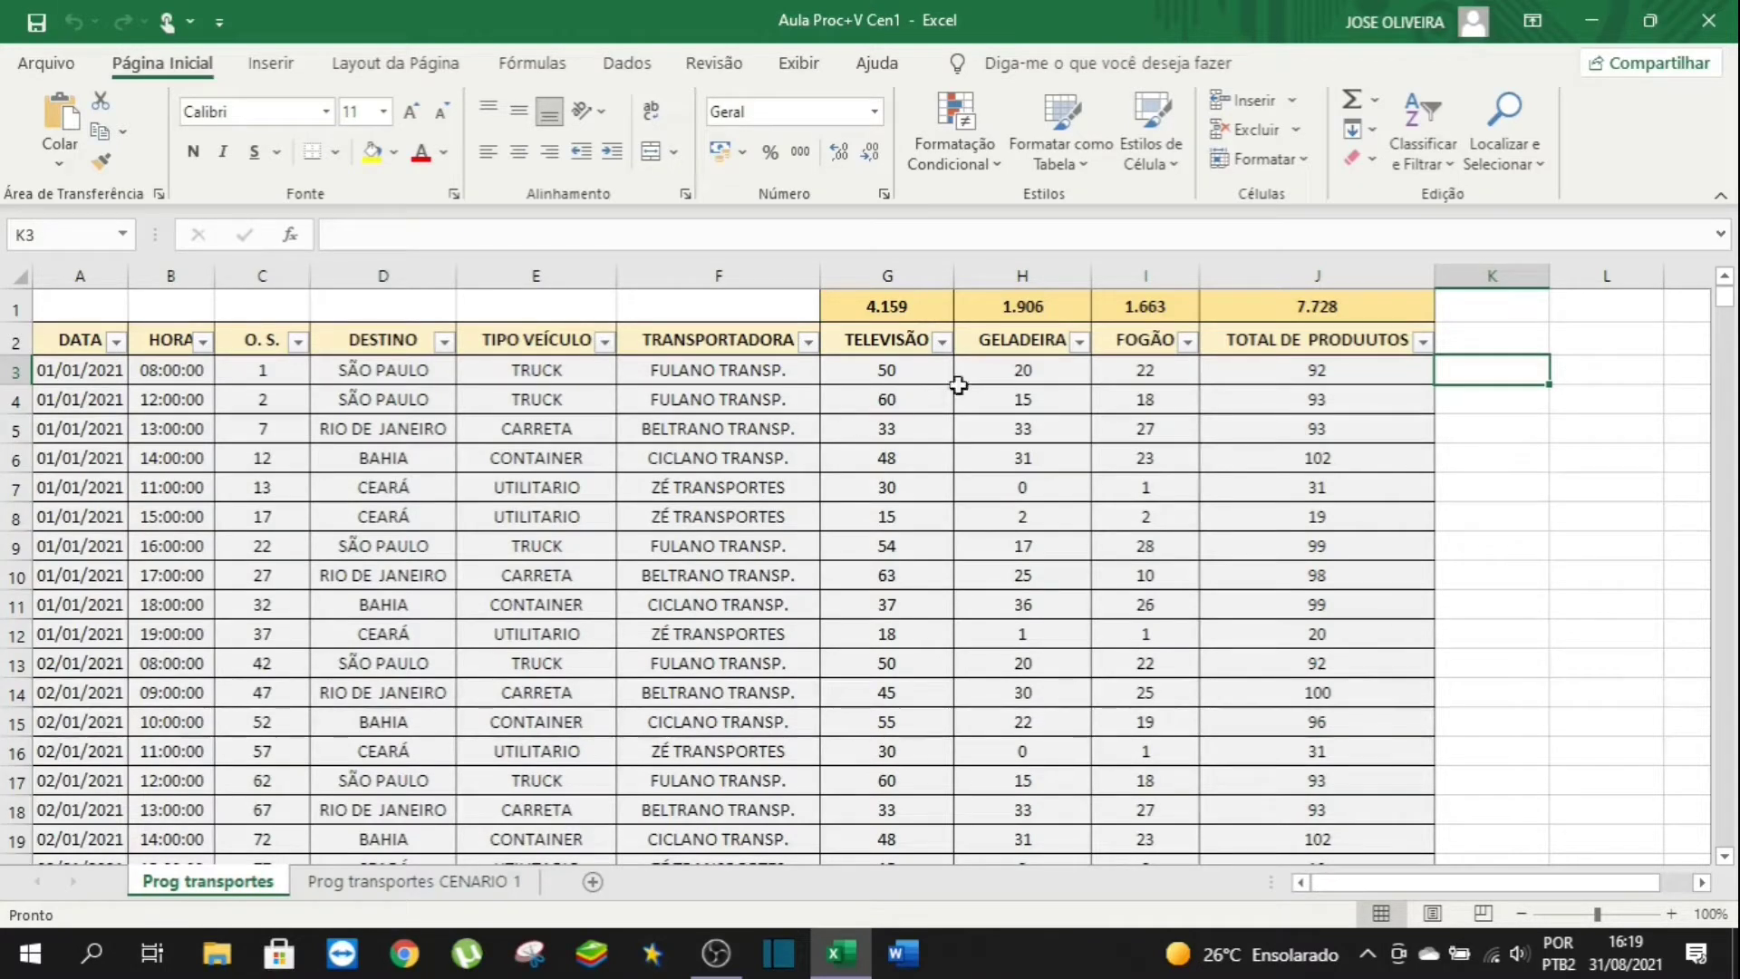
pyautogui.click(906, 337)
pyautogui.click(1022, 341)
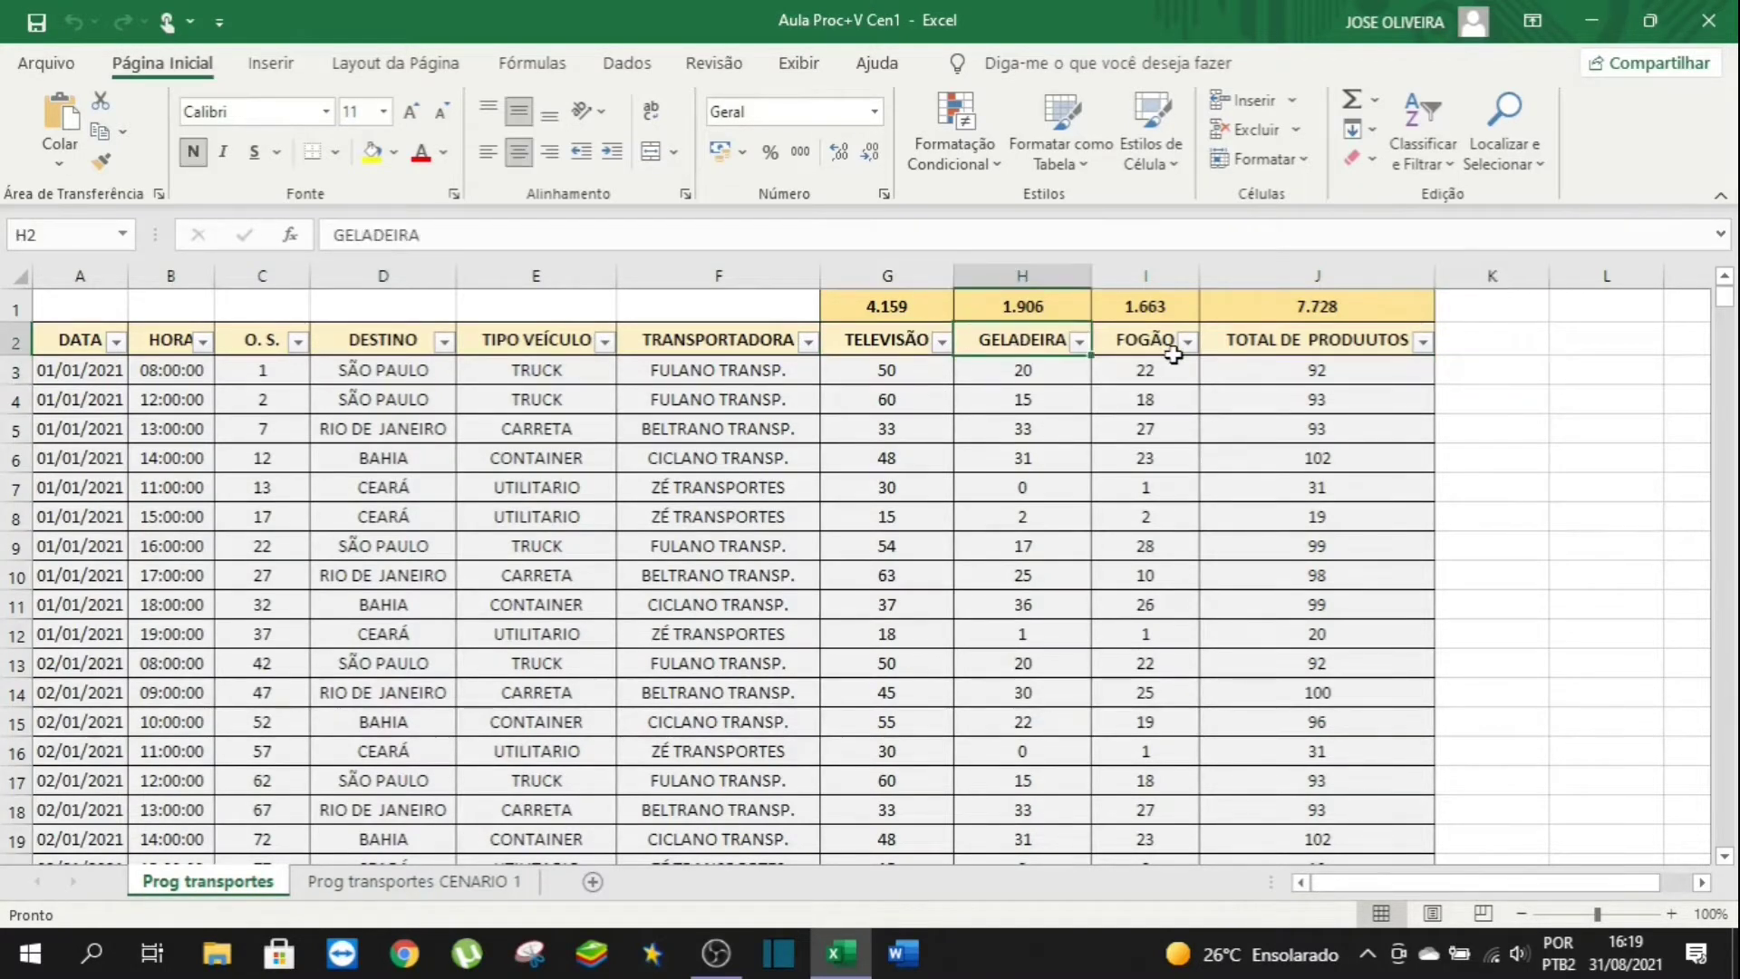
pyautogui.click(1169, 342)
pyautogui.click(1302, 341)
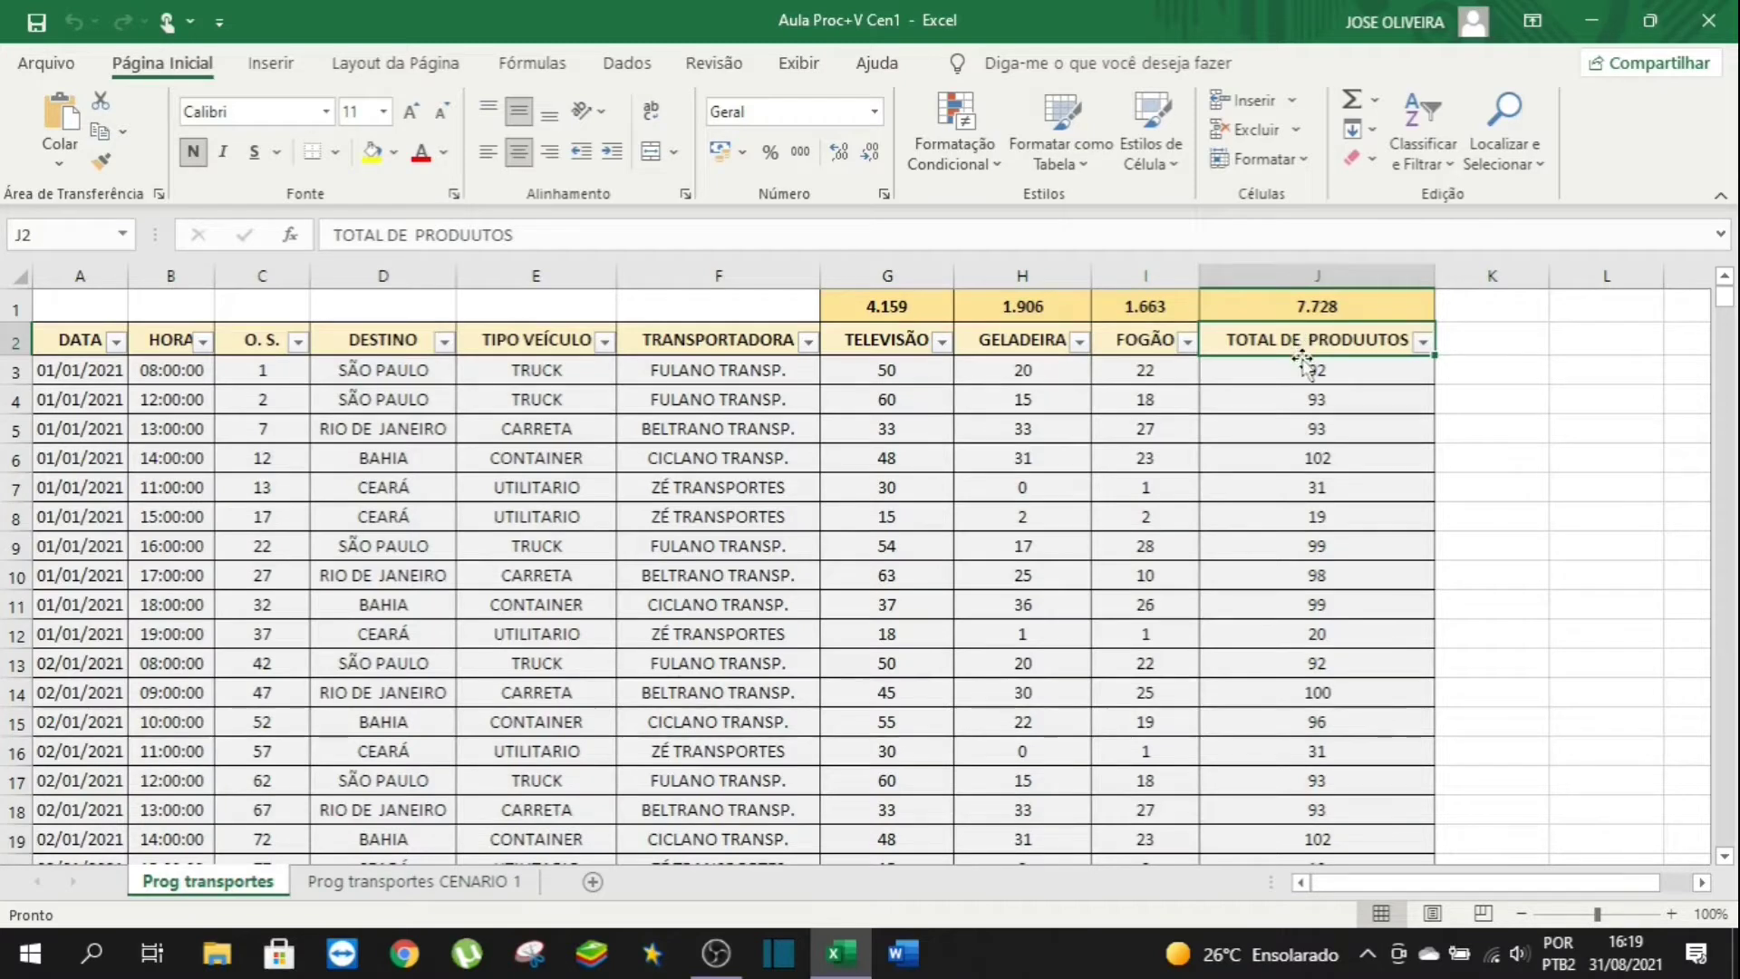
pyautogui.click(1302, 368)
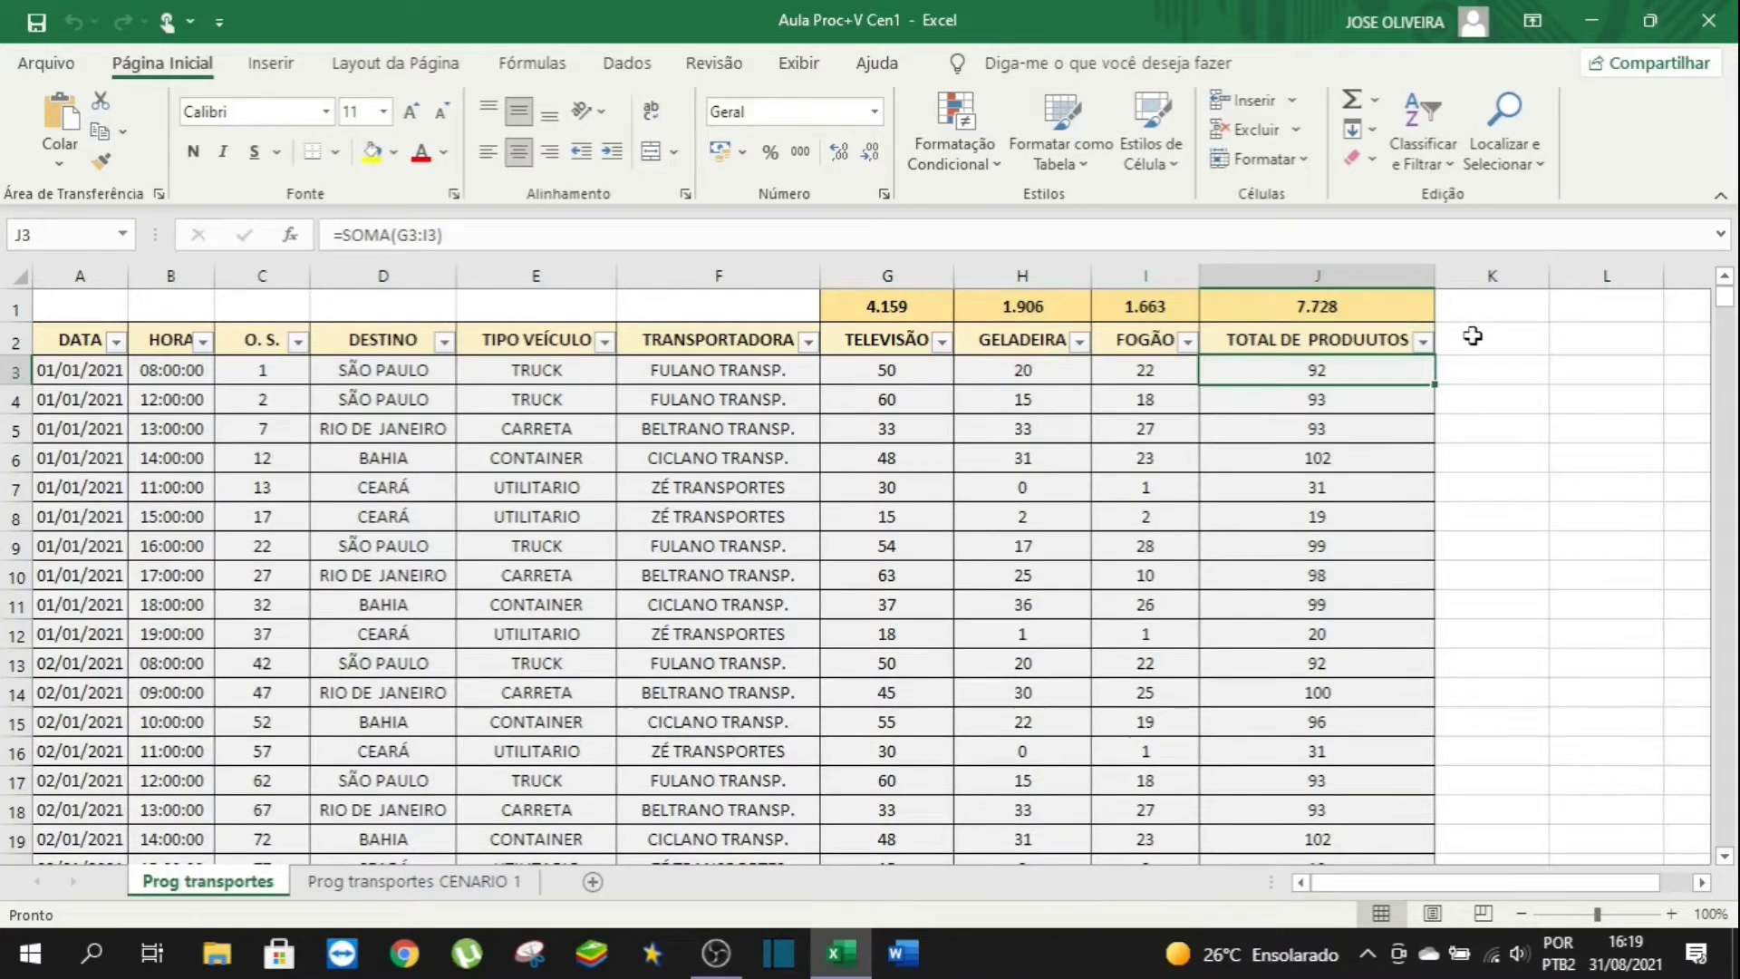
pyautogui.click(1474, 372)
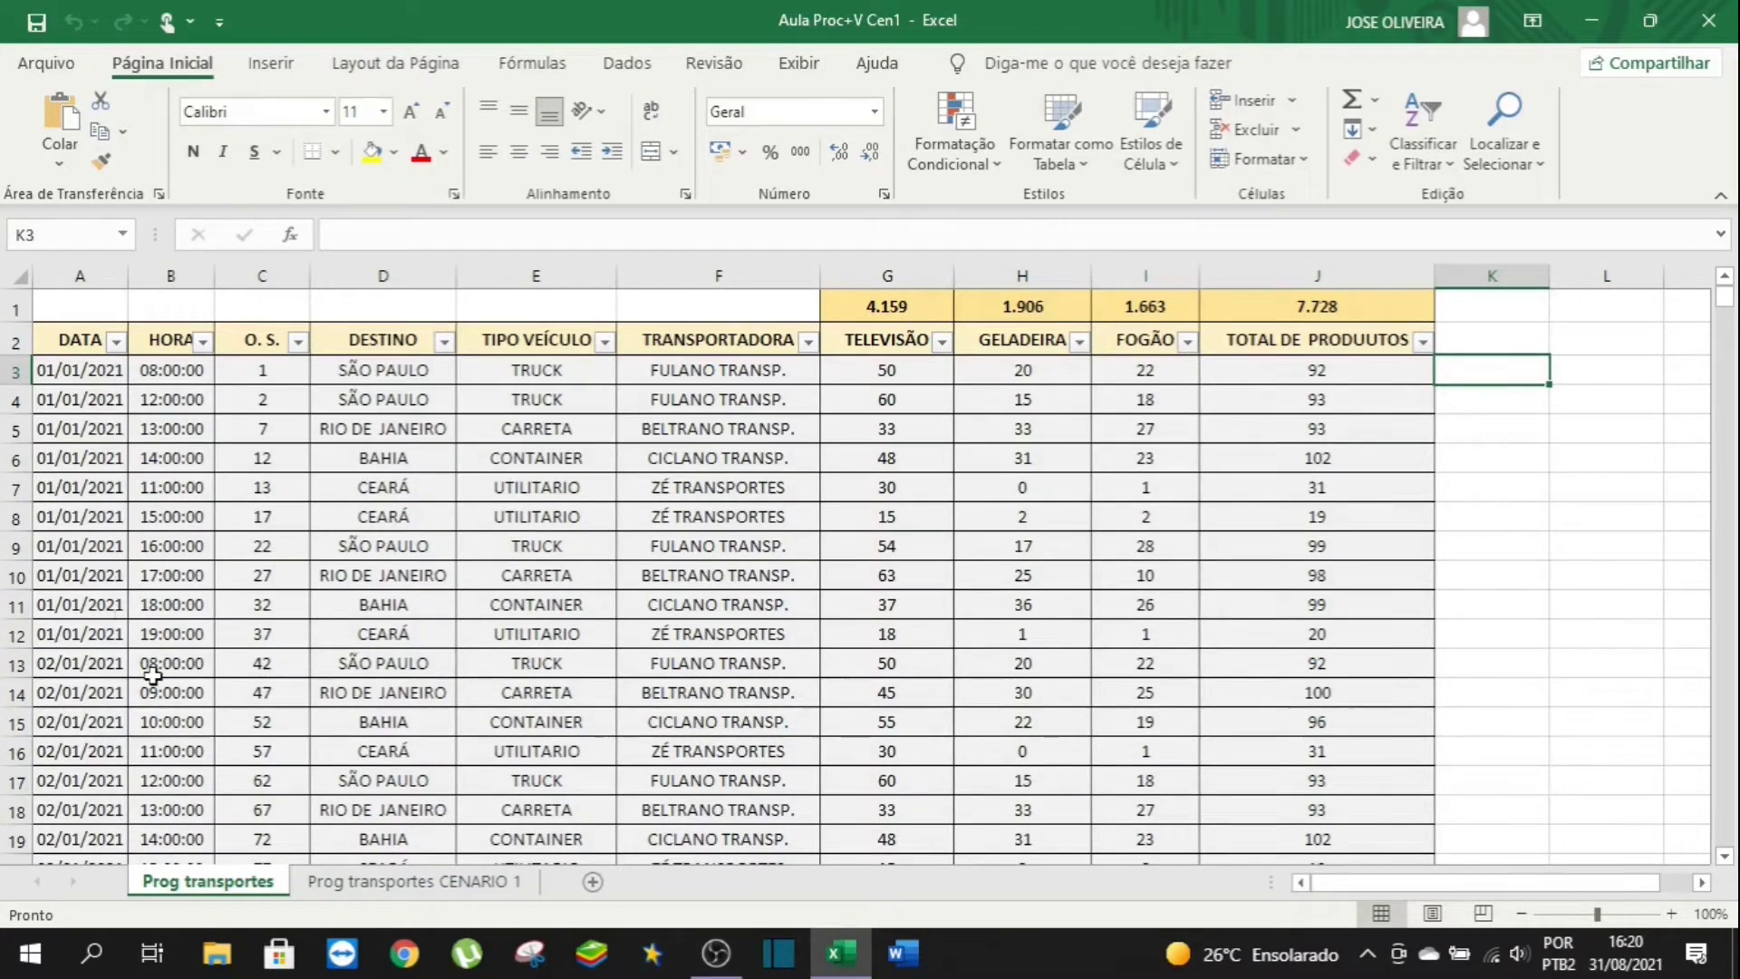
# Compare the row 1 product subtotals of the Prog transportes CENARIO 1 sheet with those of the Prog transportes sheet.
pyautogui.click(331, 883)
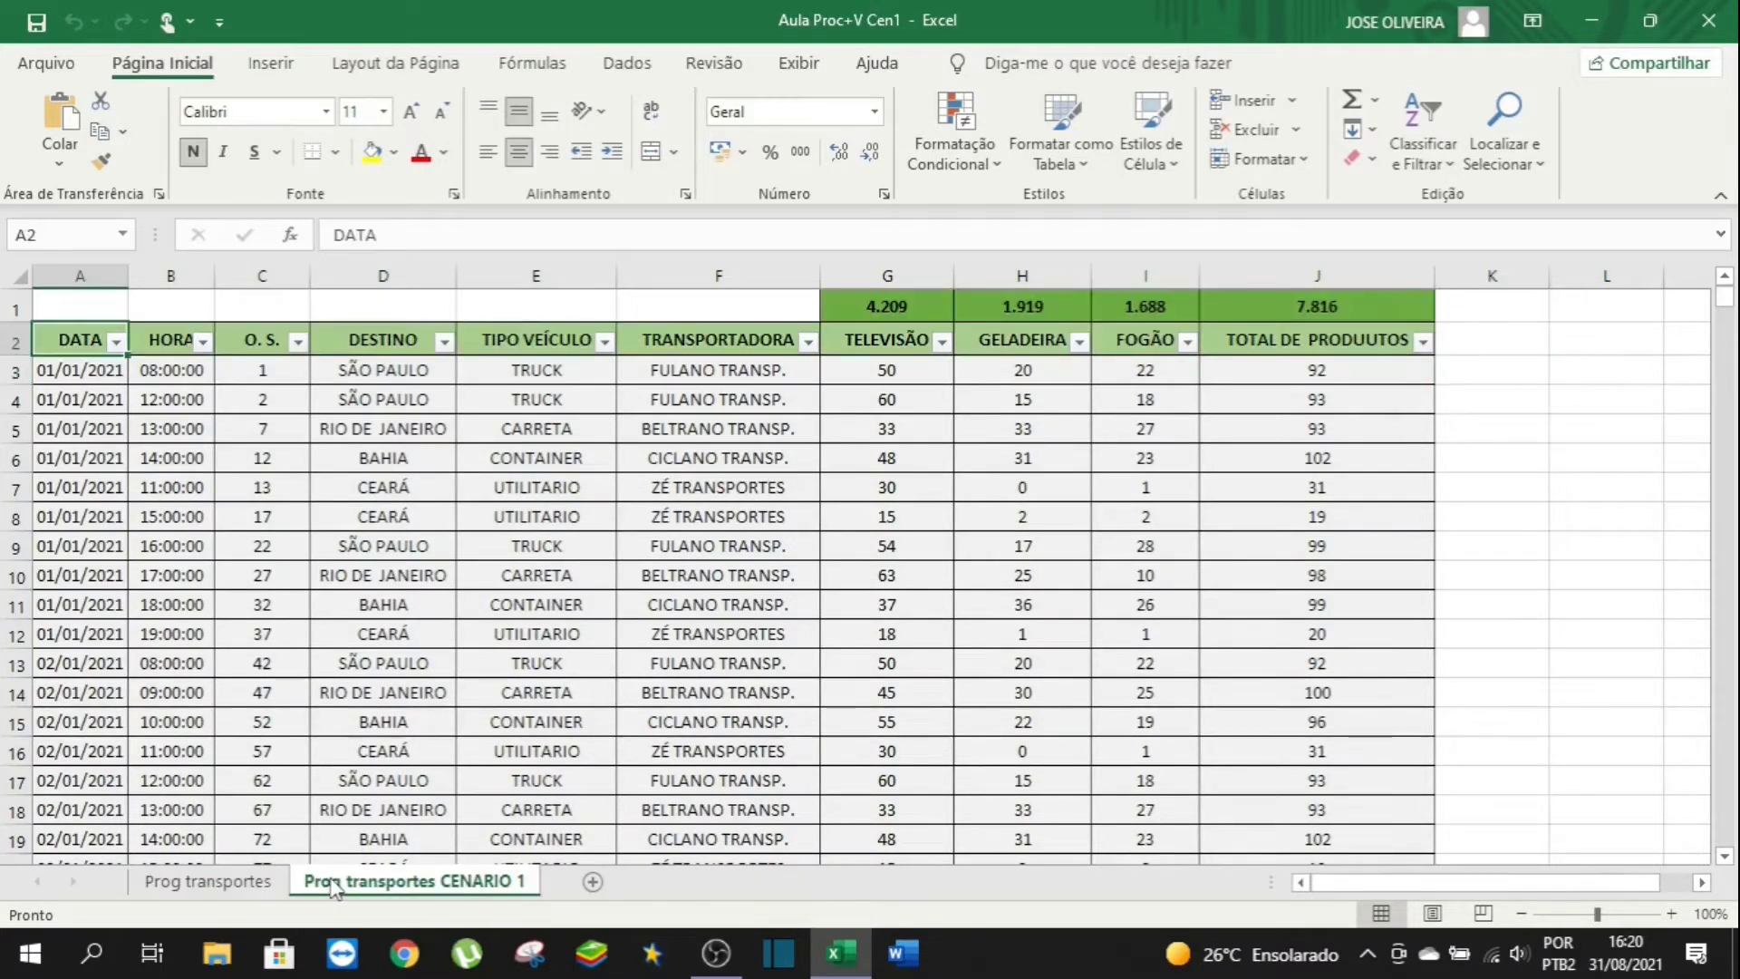
pyautogui.click(254, 883)
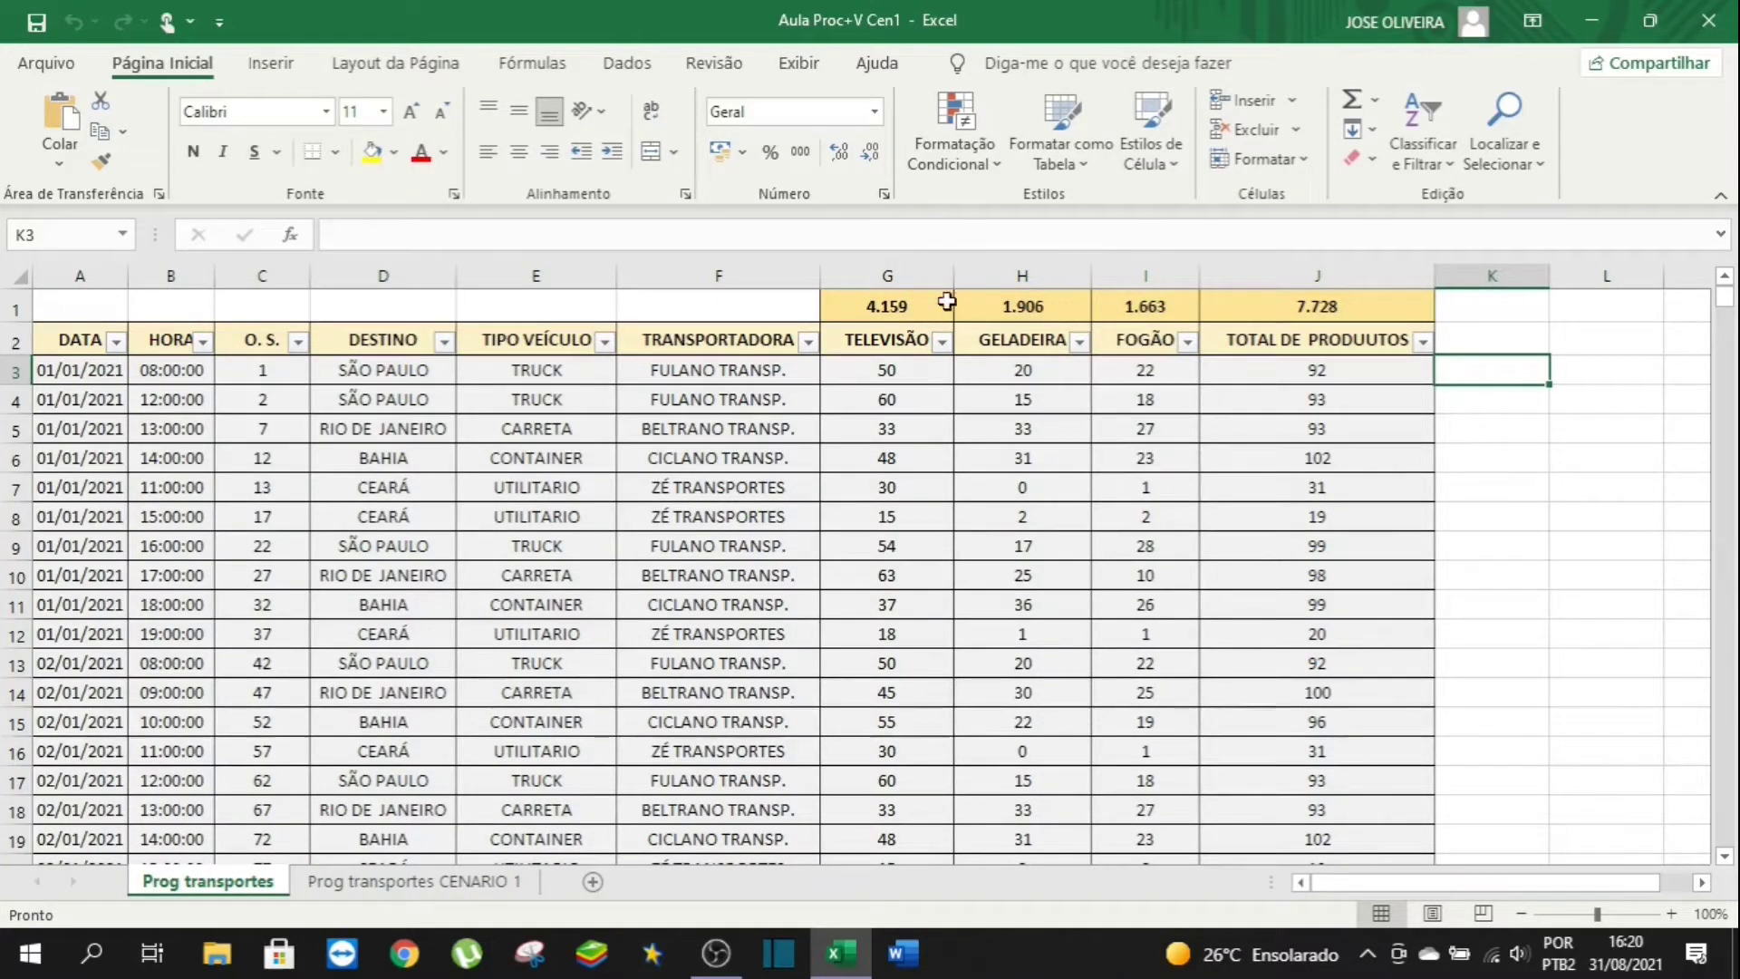
pyautogui.click(372, 884)
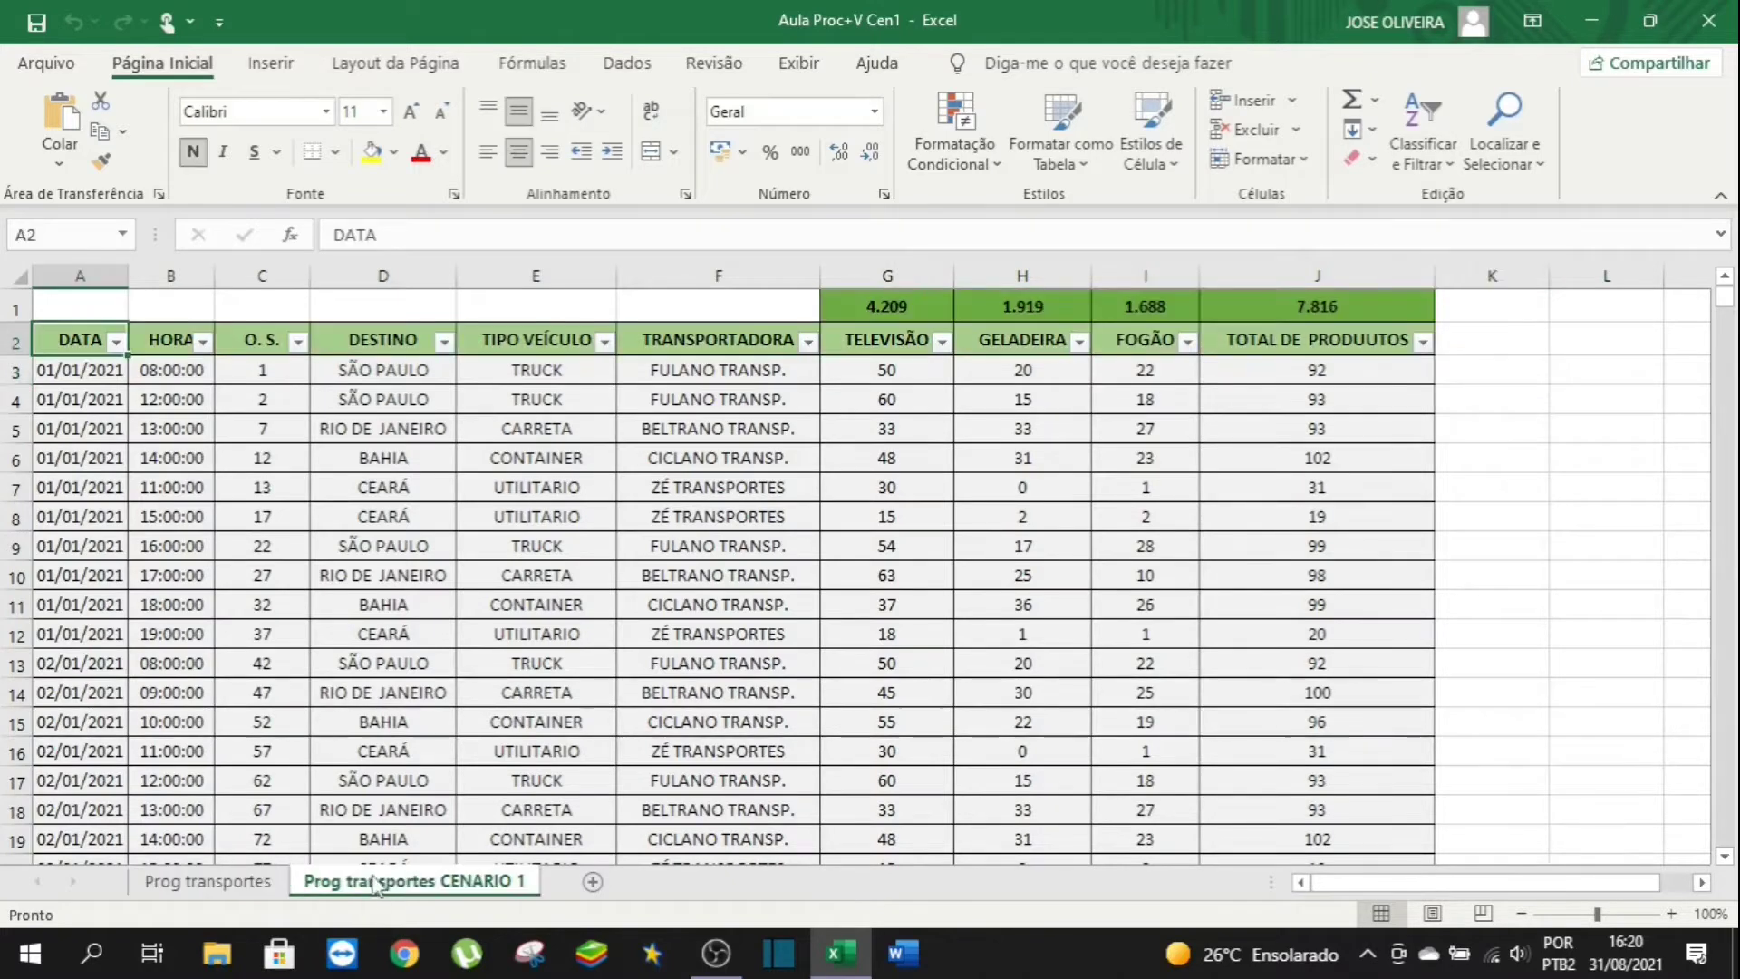
pyautogui.click(902, 308)
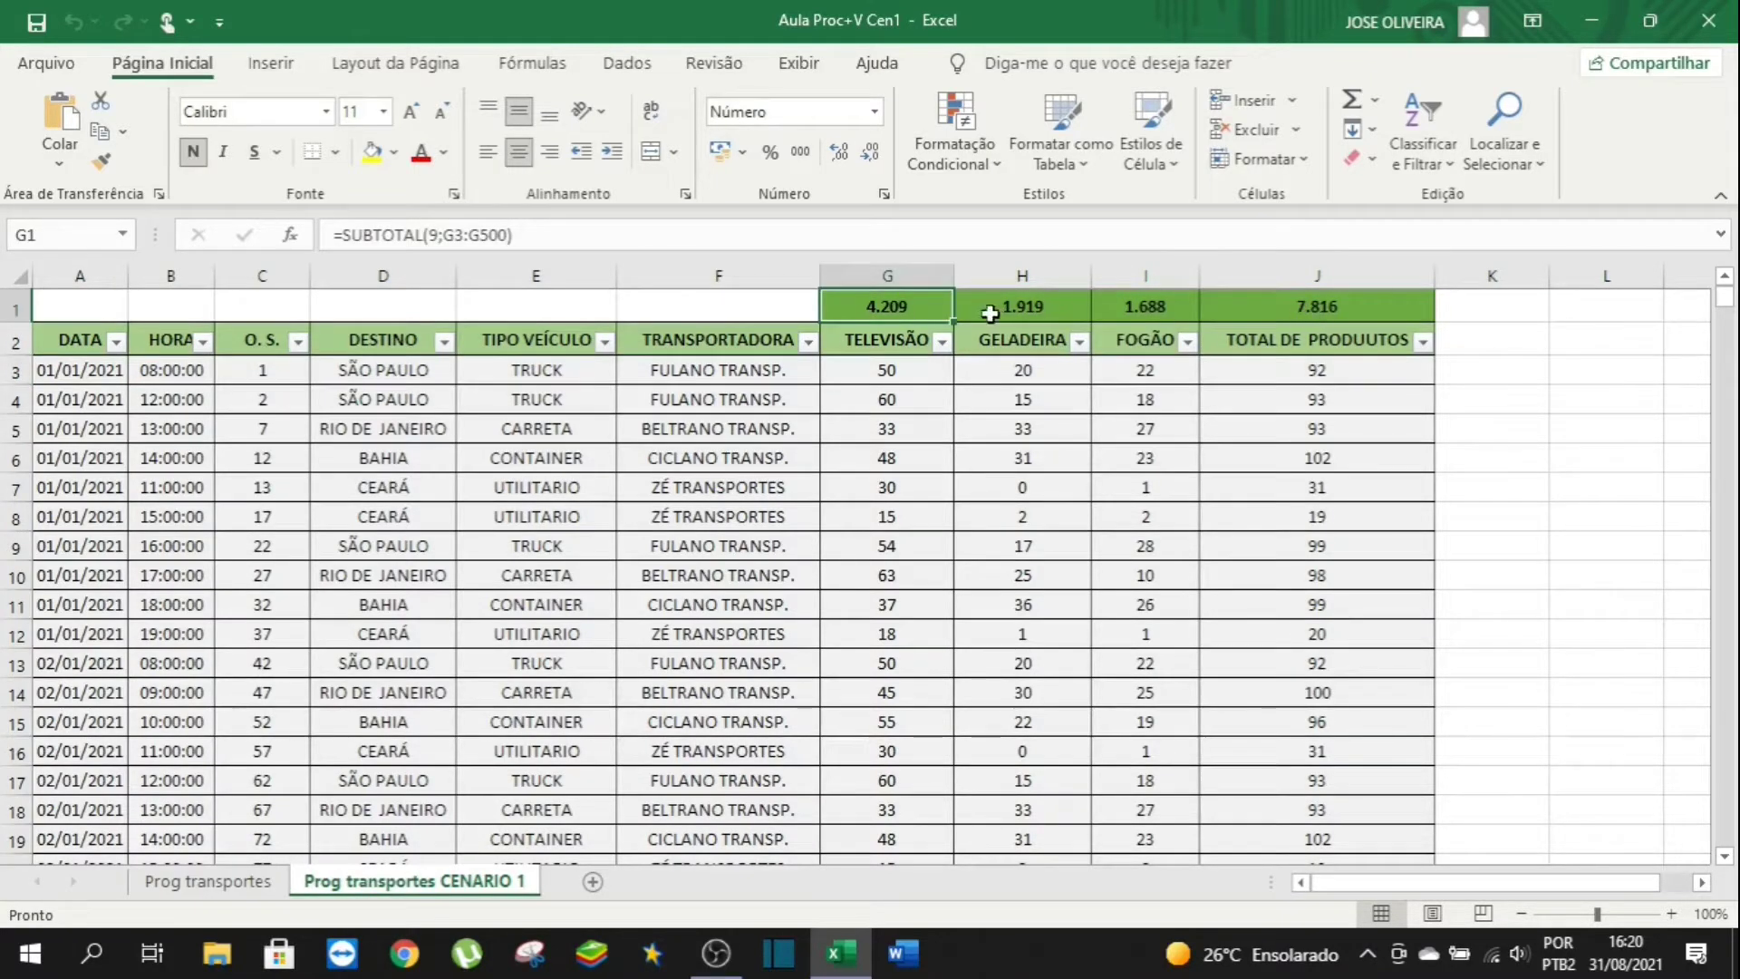
pyautogui.click(1350, 309)
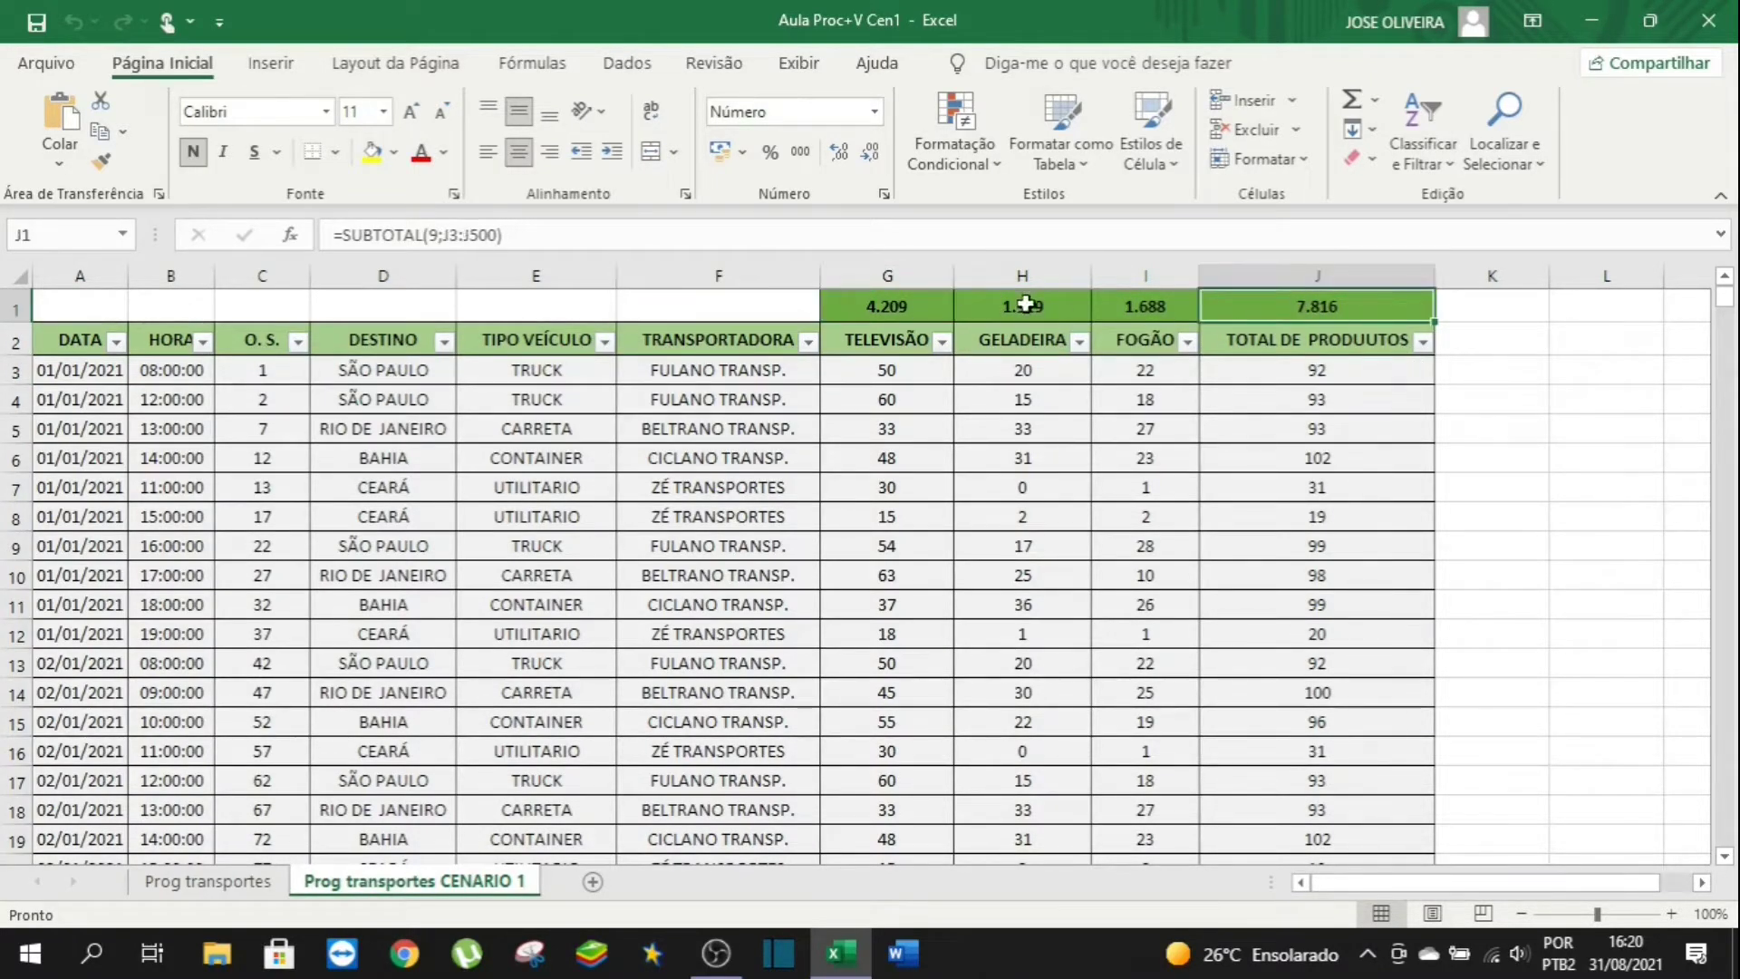
pyautogui.moveTo(921, 300); pyautogui.dragTo(1128, 308)
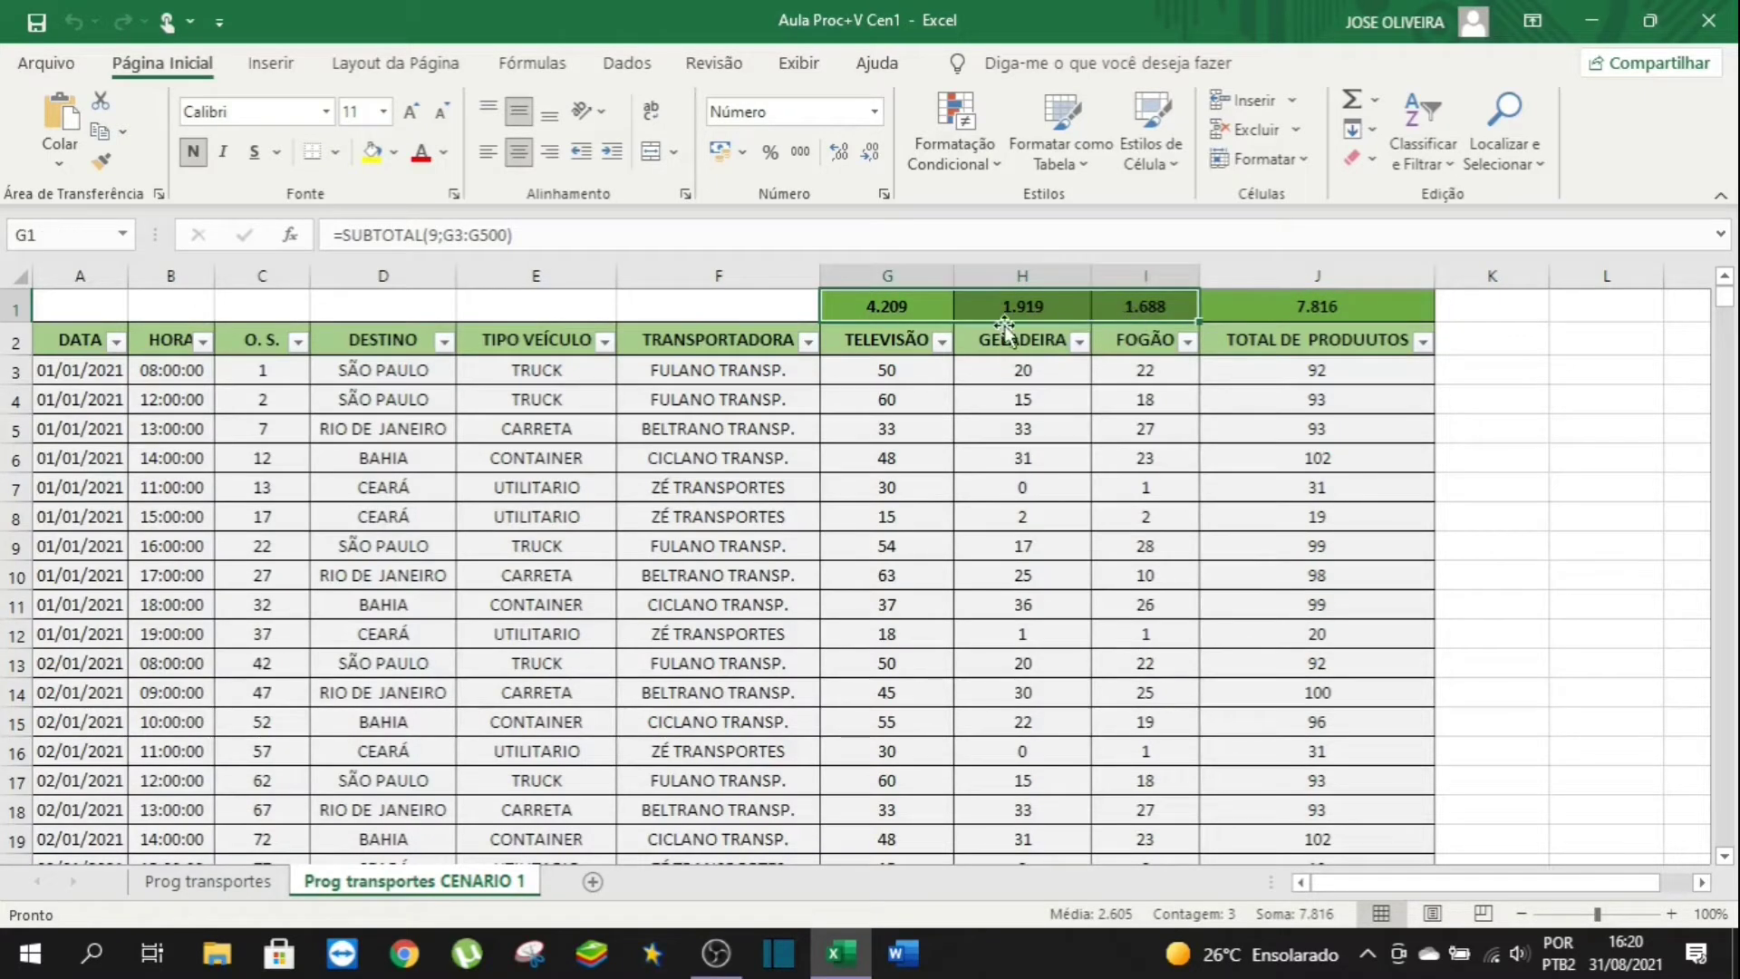
pyautogui.click(1350, 307)
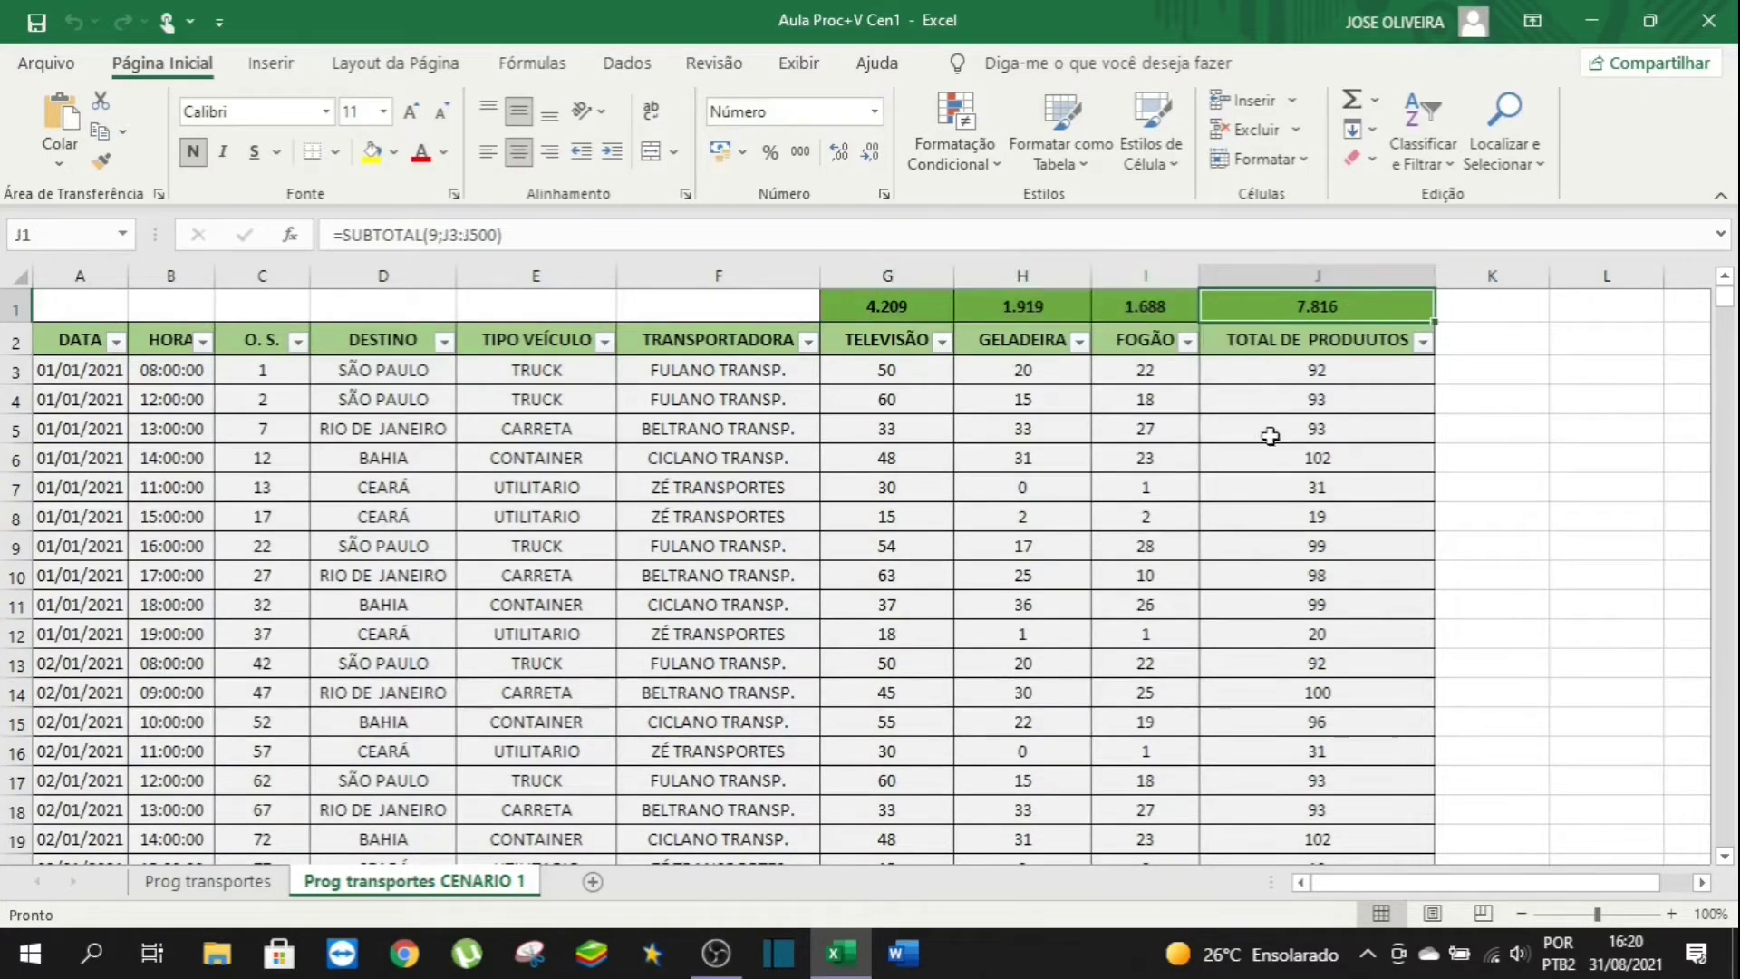
pyautogui.click(238, 884)
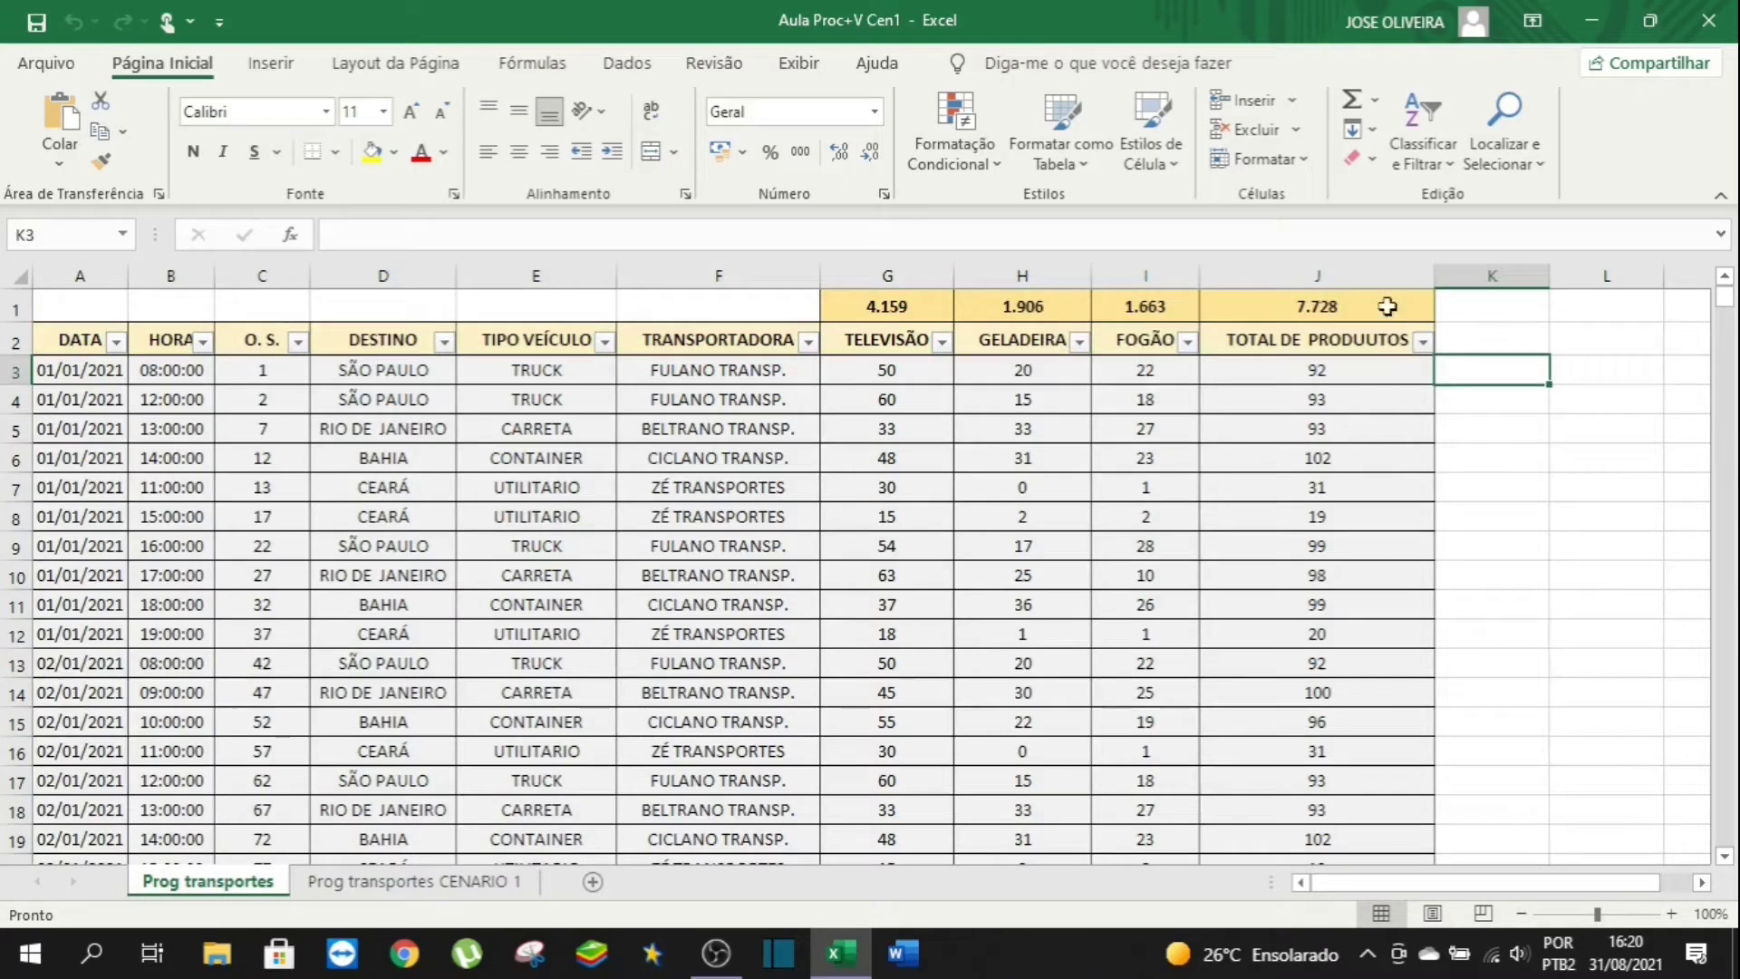
pyautogui.click(1320, 304)
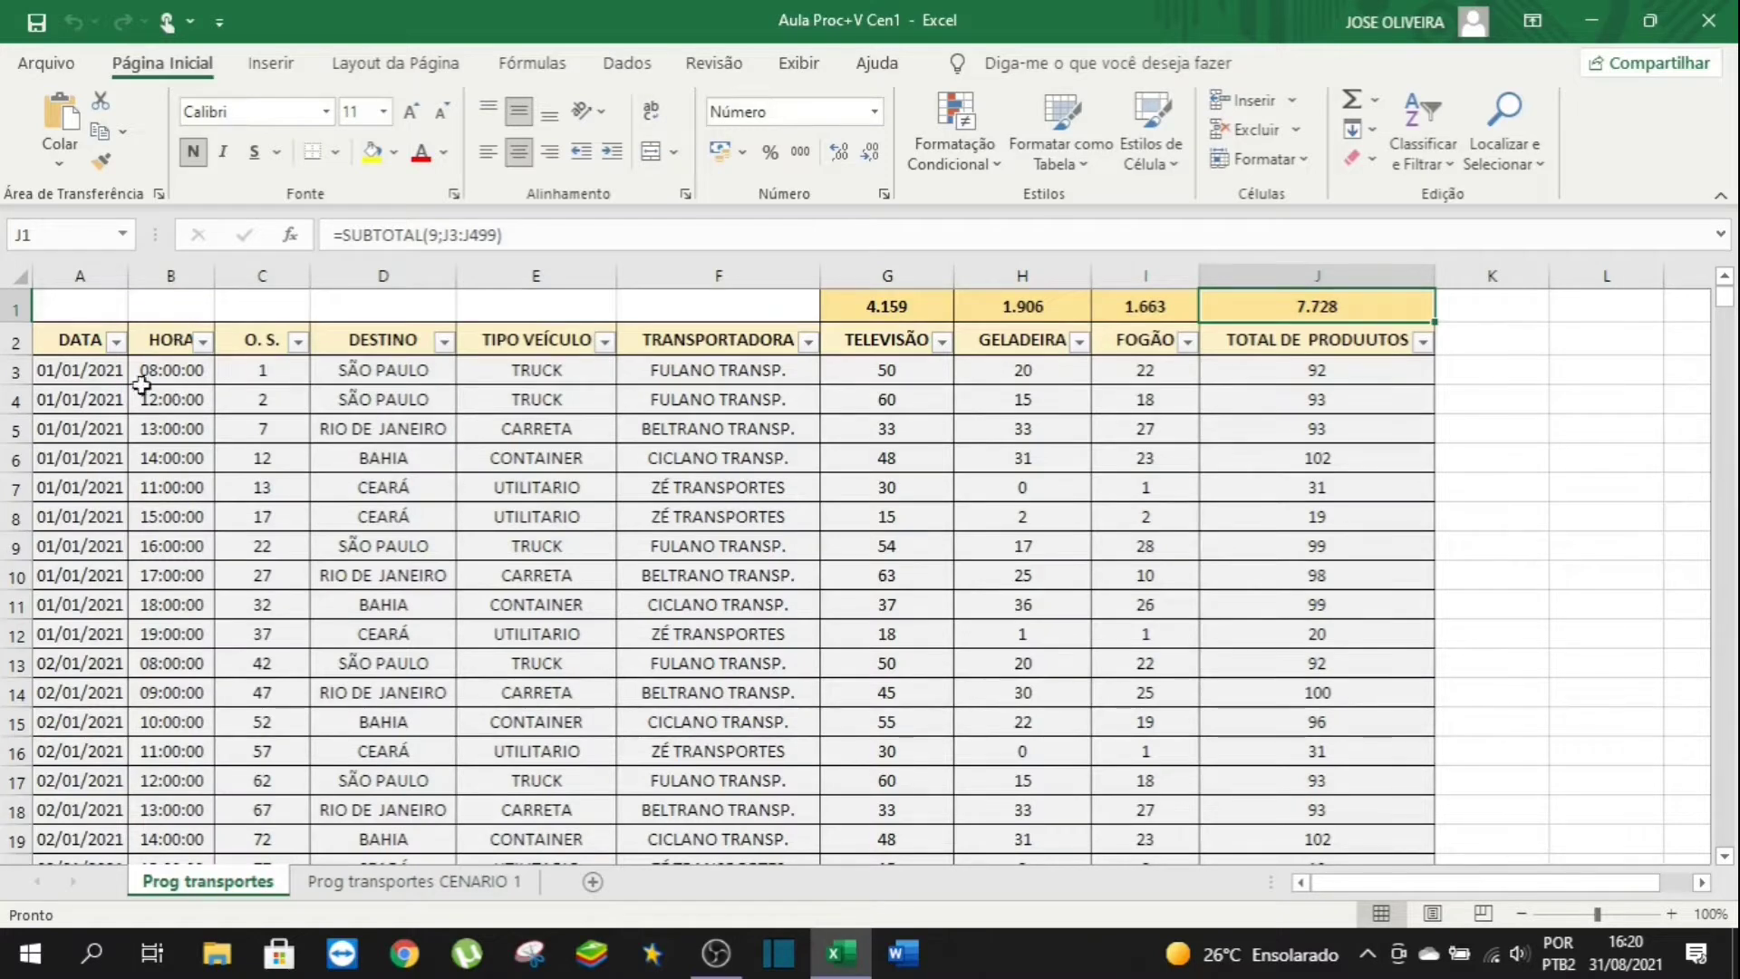
# Check the DATA column down to the last record in both the Prog transportes and Prog transportes CENARIO 1 sheets.
pyautogui.click(51, 337)
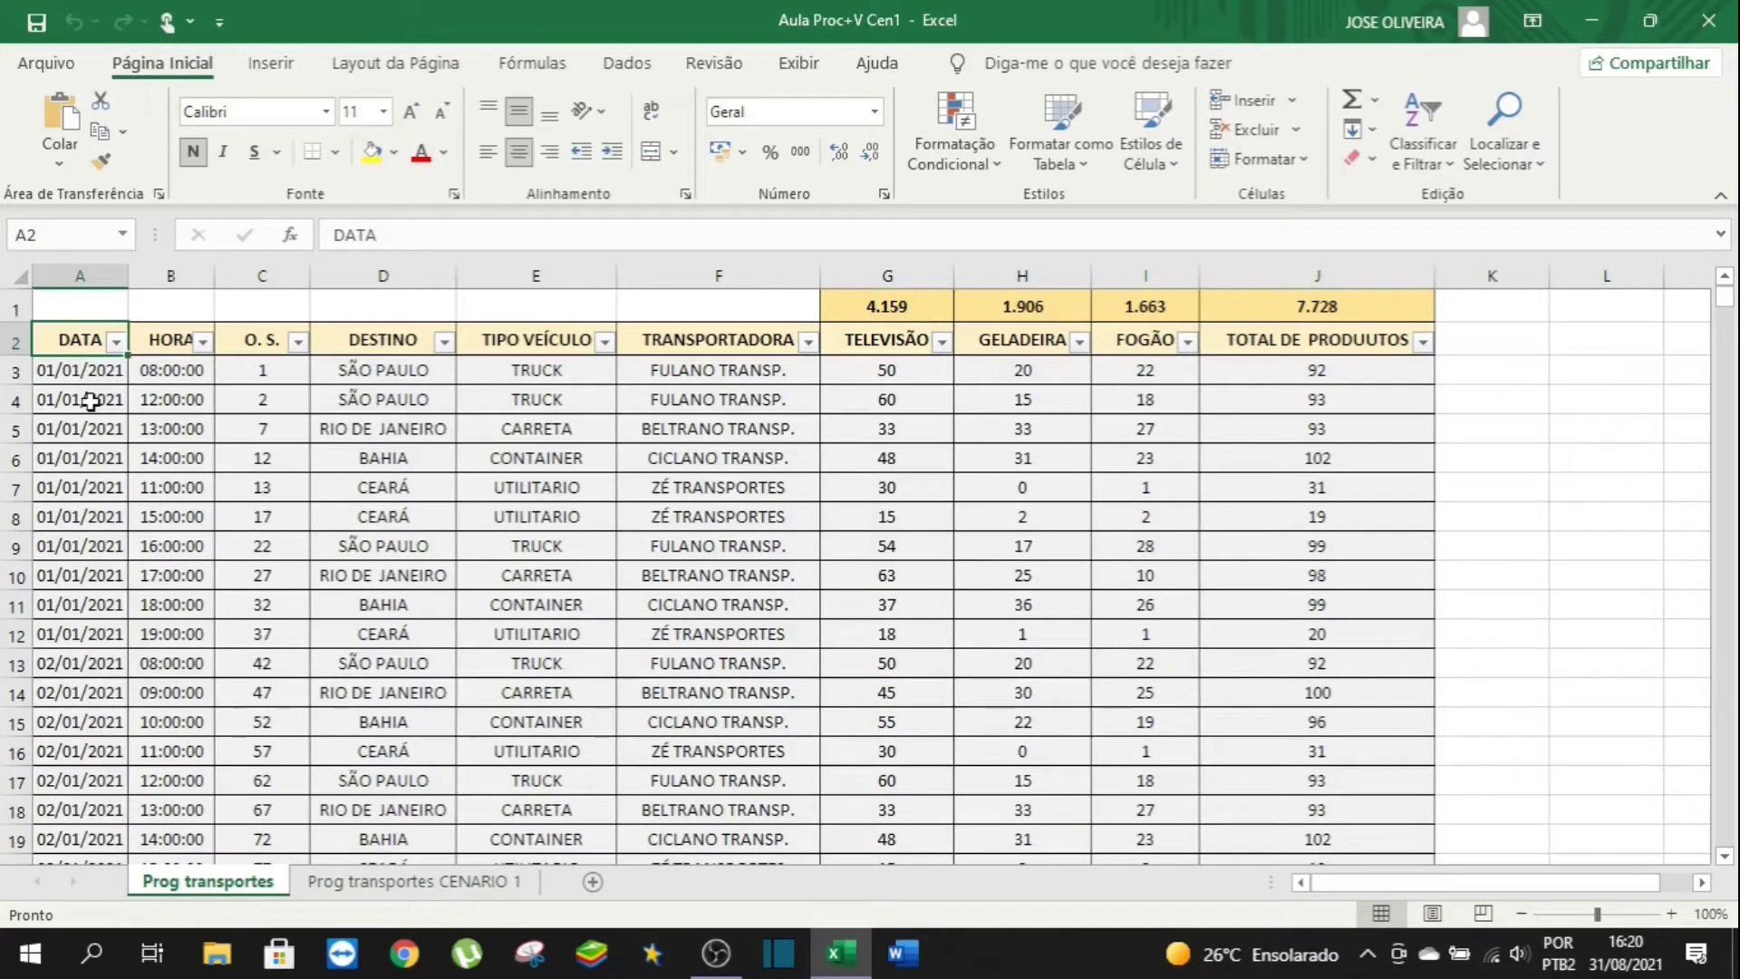
pyautogui.click(86, 371)
pyautogui.moveTo(84, 384); pyautogui.dragTo(86, 435)
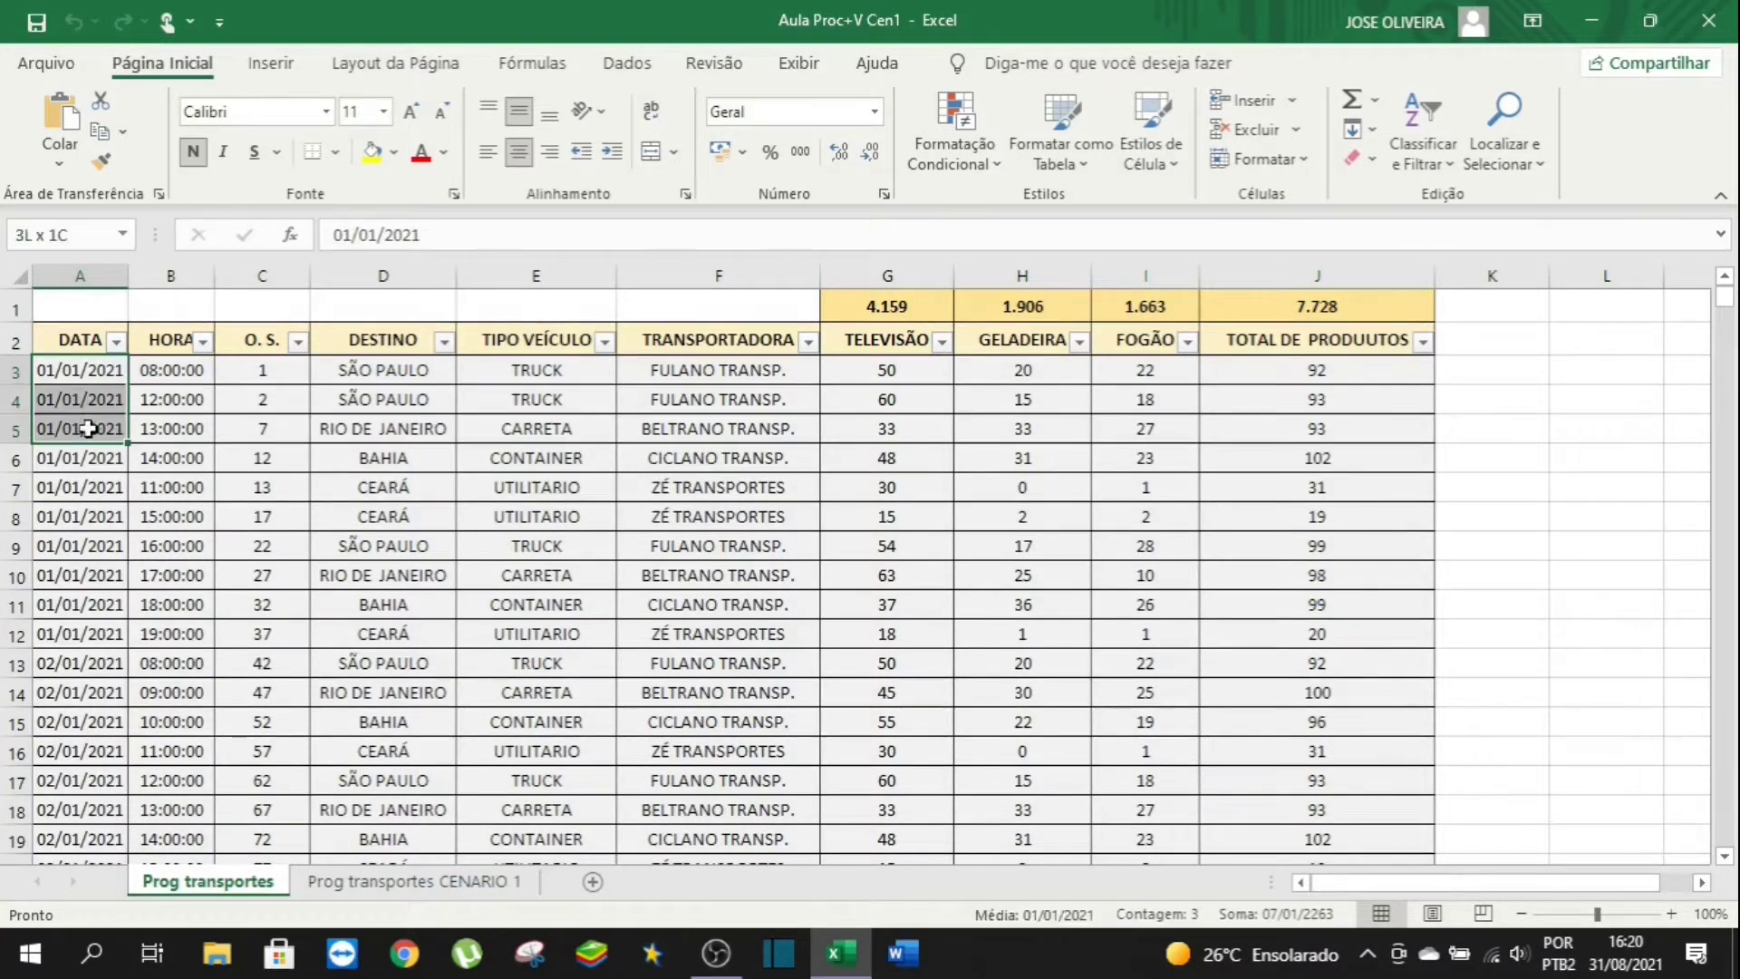
pyautogui.click(254, 547)
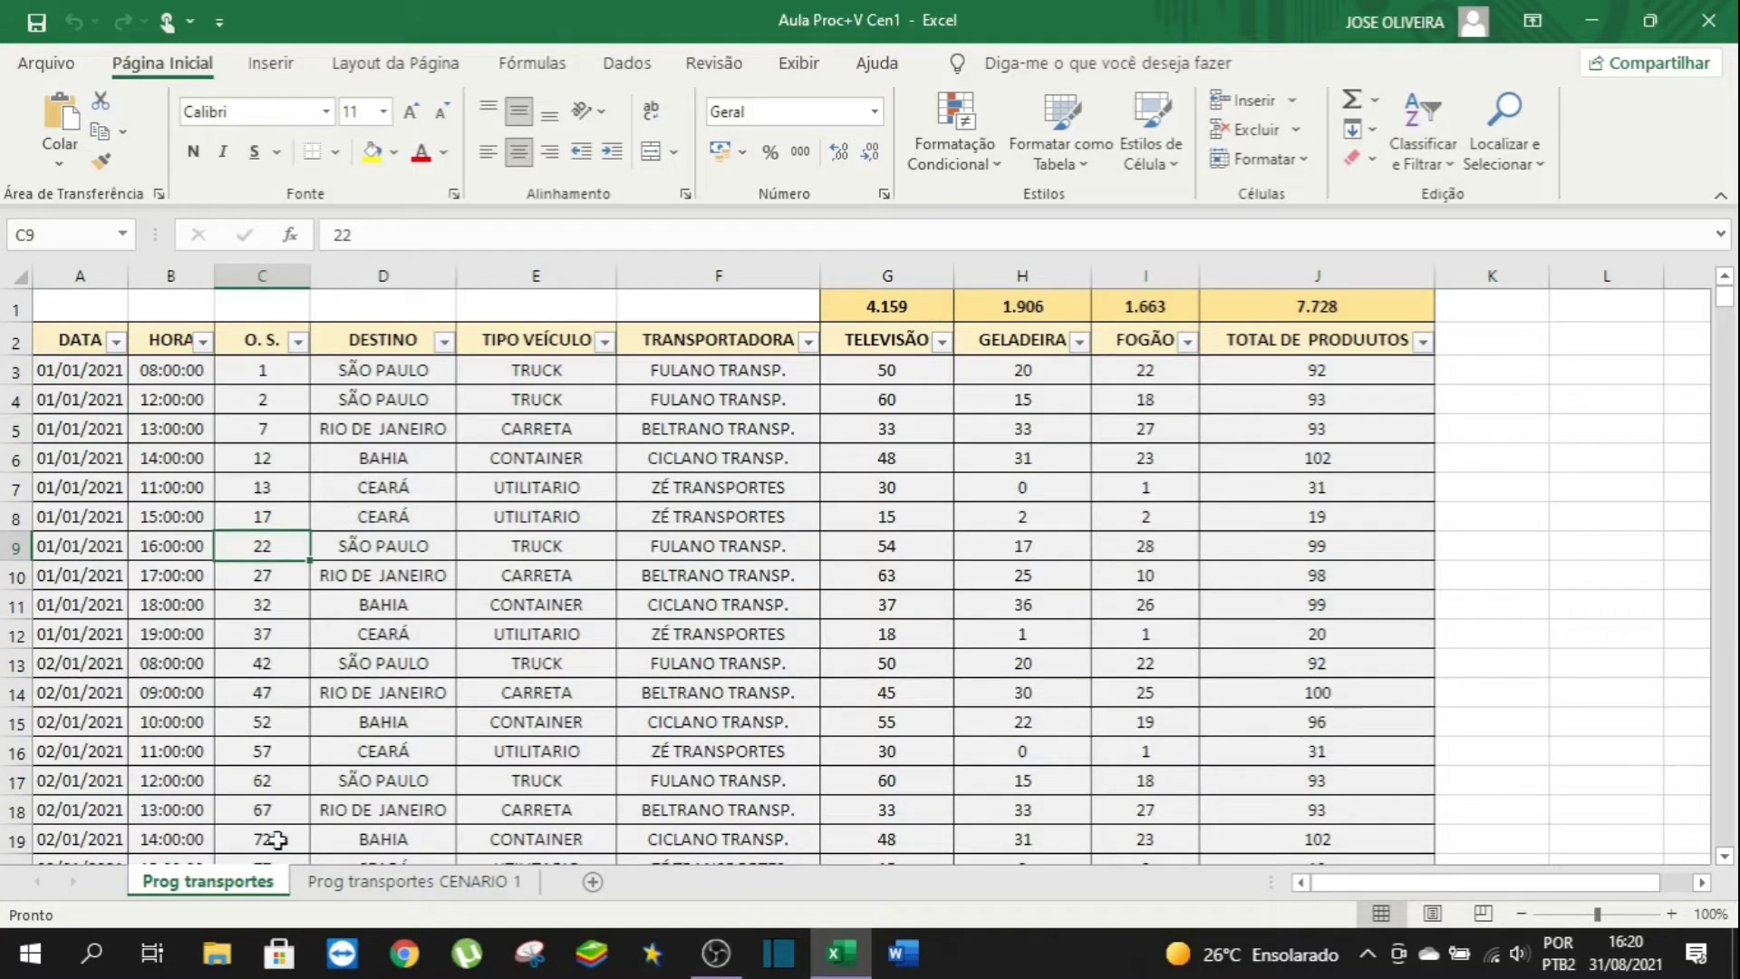
pyautogui.click(80, 518)
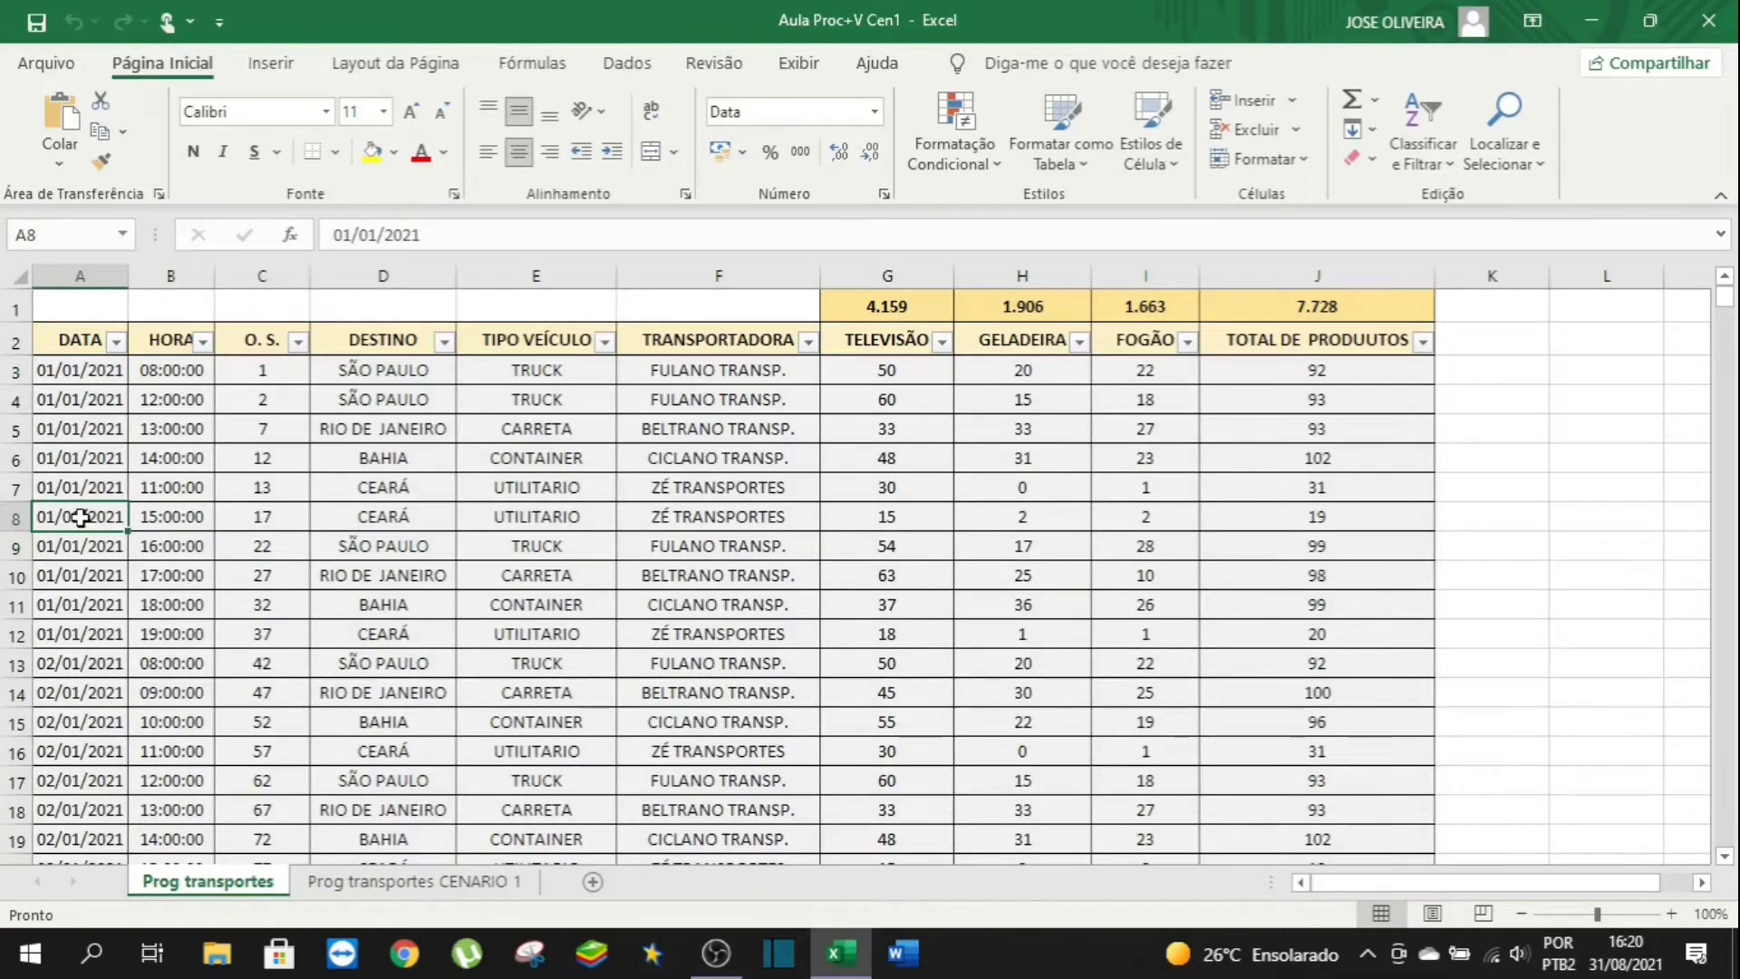
pyautogui.hotkey('ctrl', 'Down')
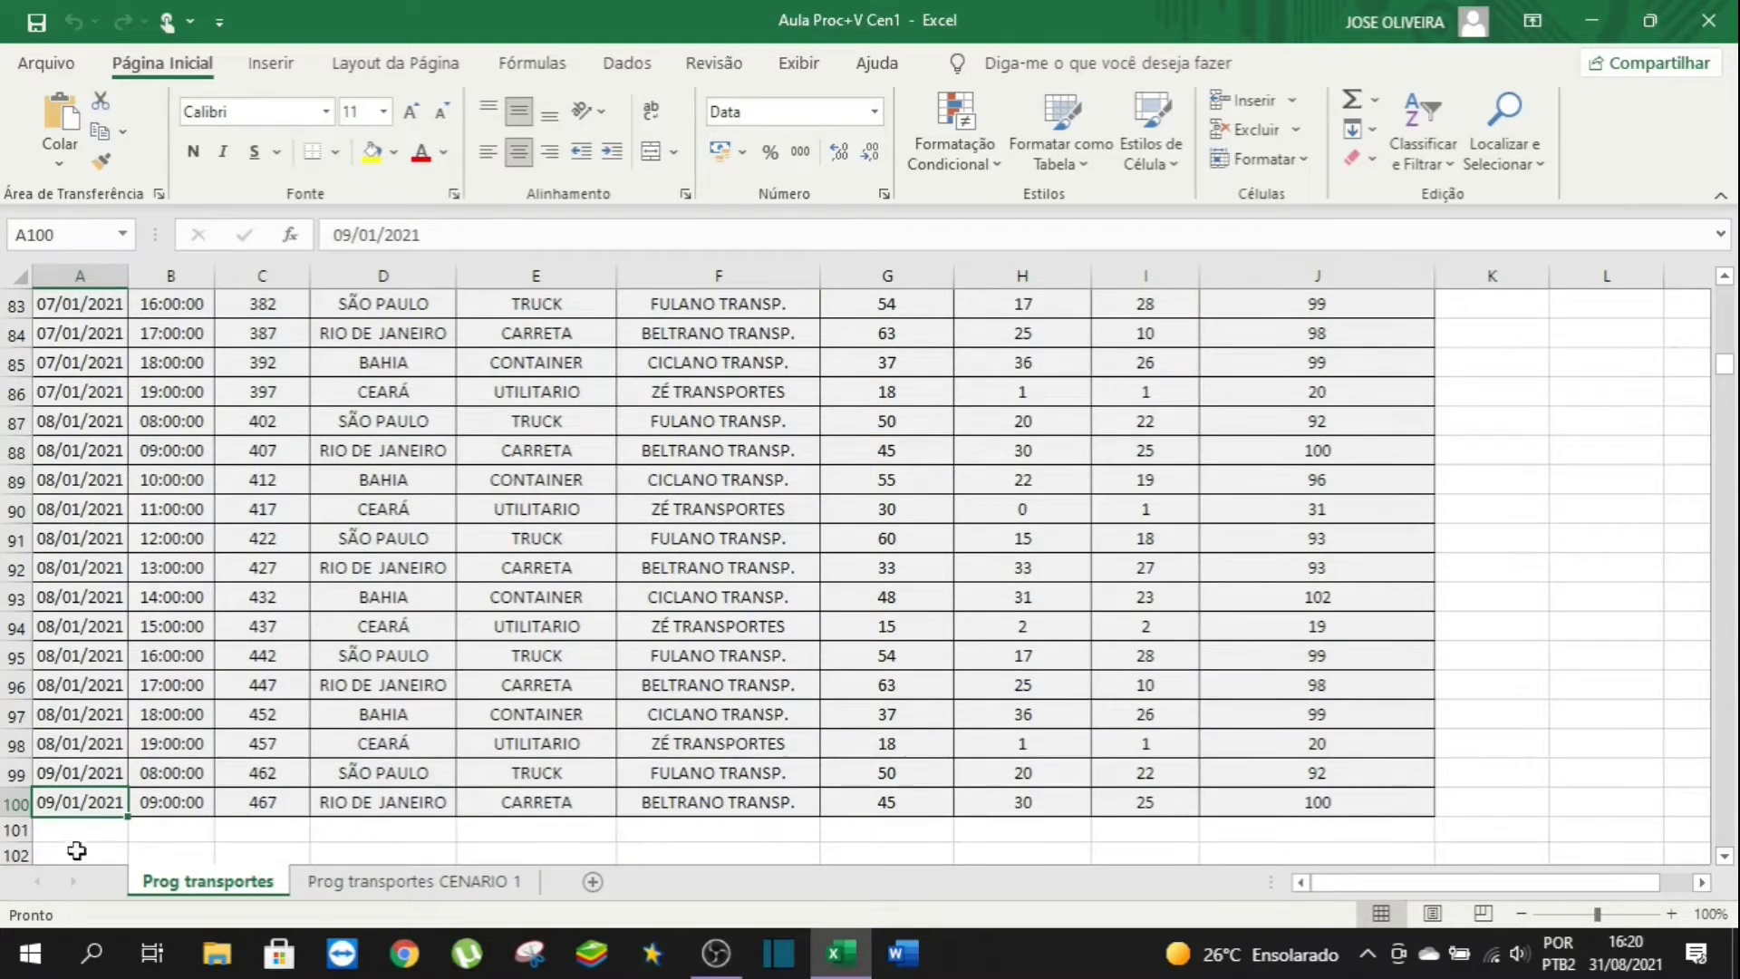
pyautogui.click(379, 883)
pyautogui.click(119, 577)
pyautogui.hotkey('shift', 'Down')
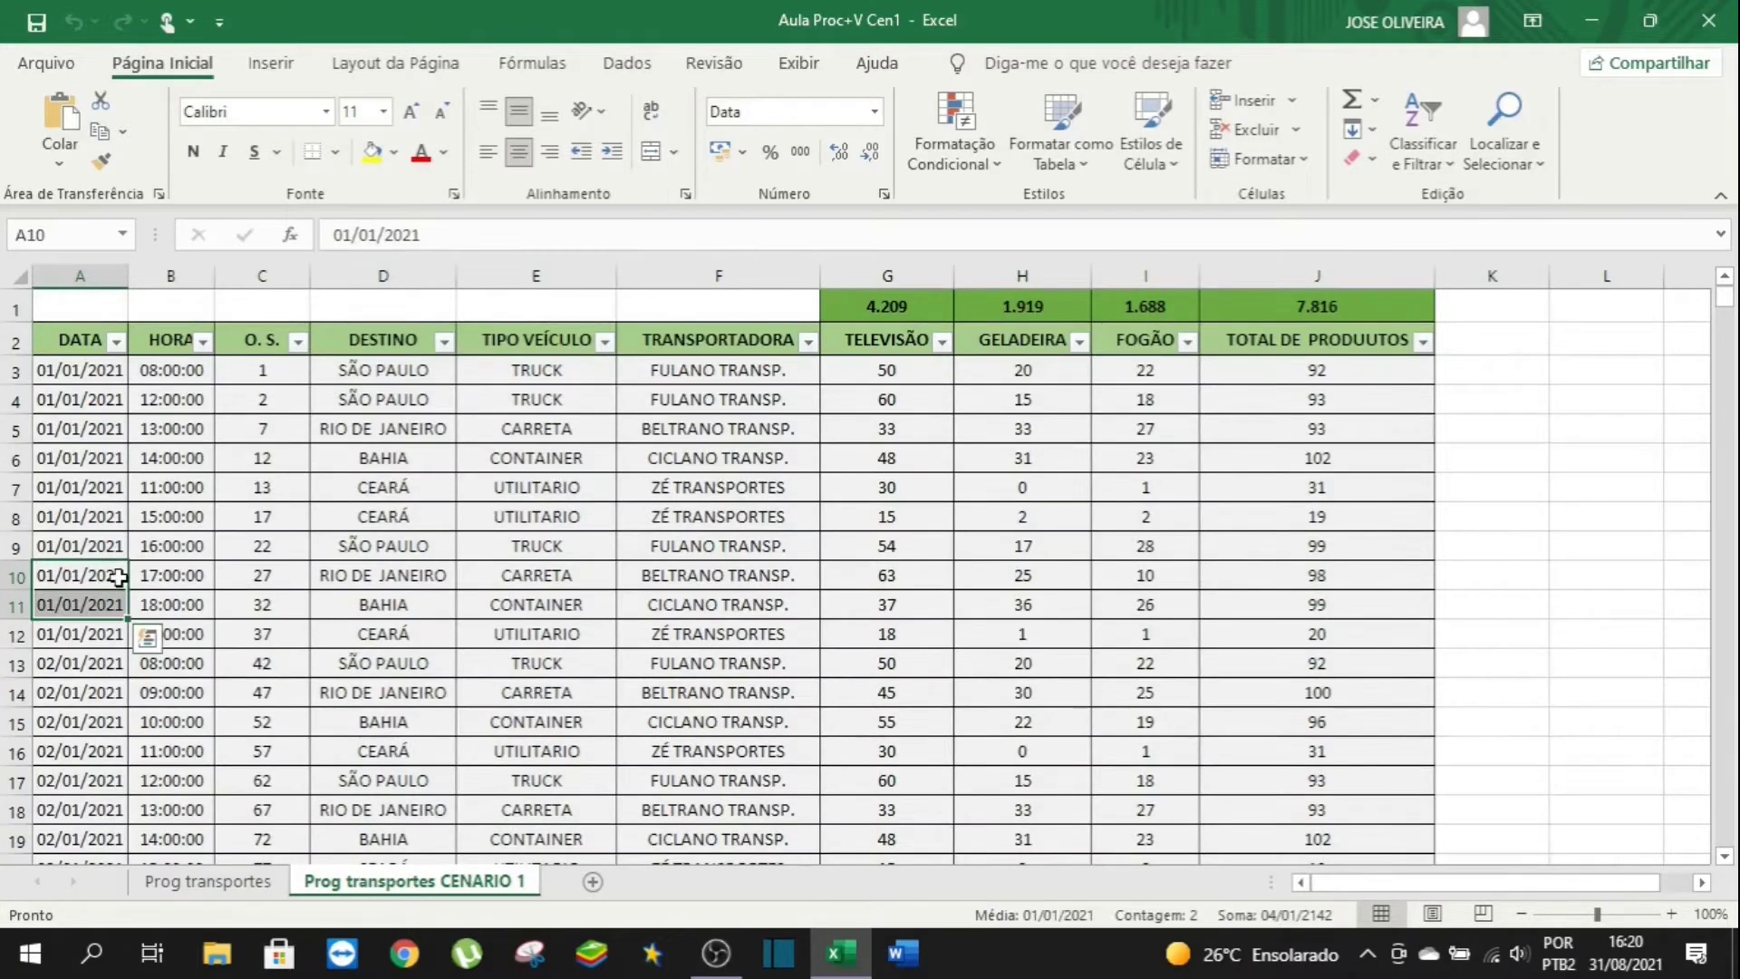
pyautogui.hotkey('ctrl', 'Down')
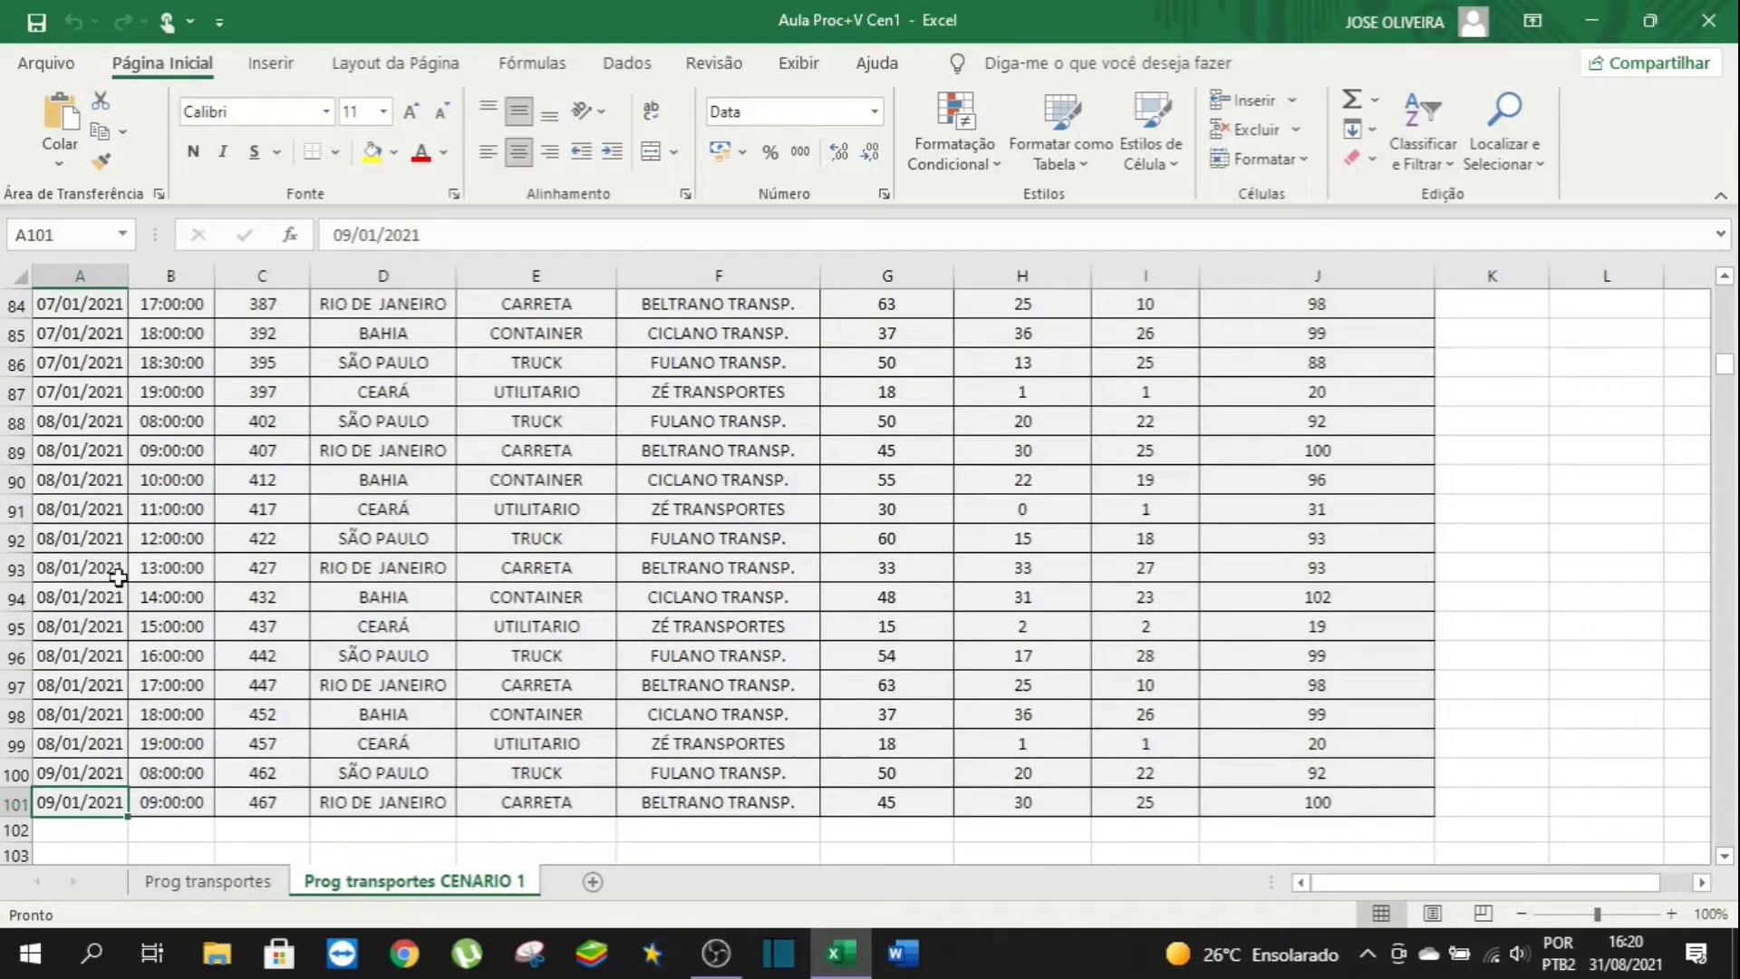
pyautogui.hotkey('ctrl', 'Up')
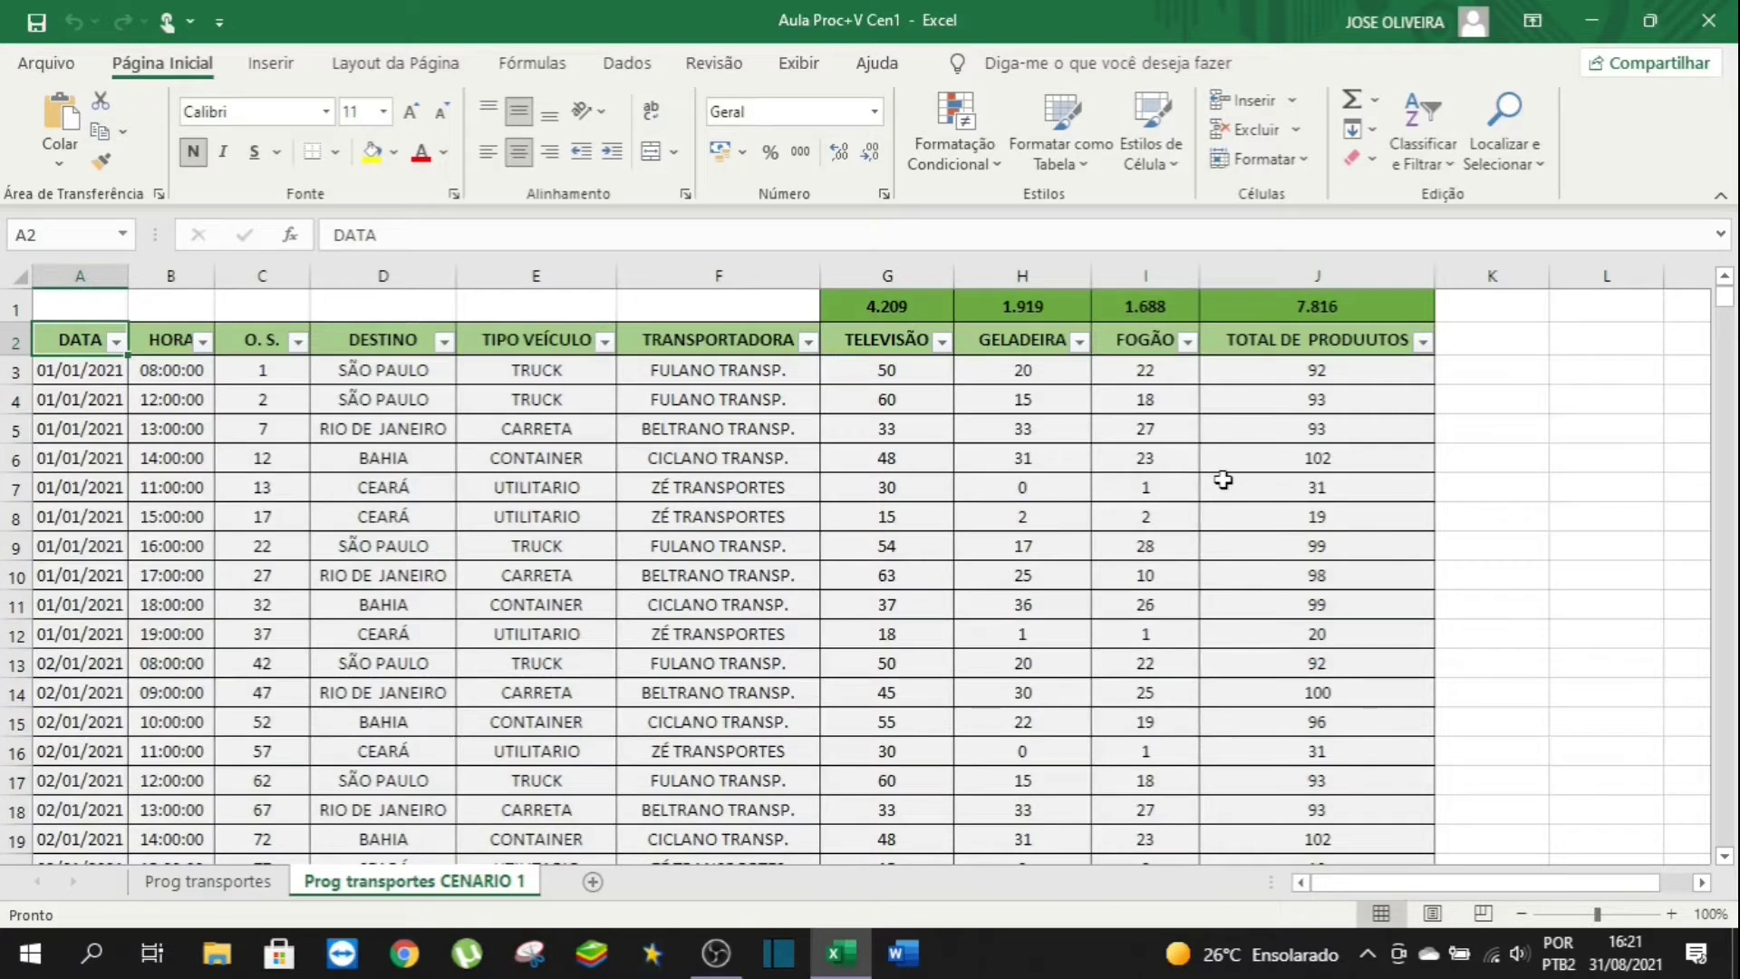
# Review each row 1 subtotal formula in Prog transportes CENARIO 1, and return to the DATA header of Prog transportes.
pyautogui.click(927, 305)
pyautogui.click(989, 312)
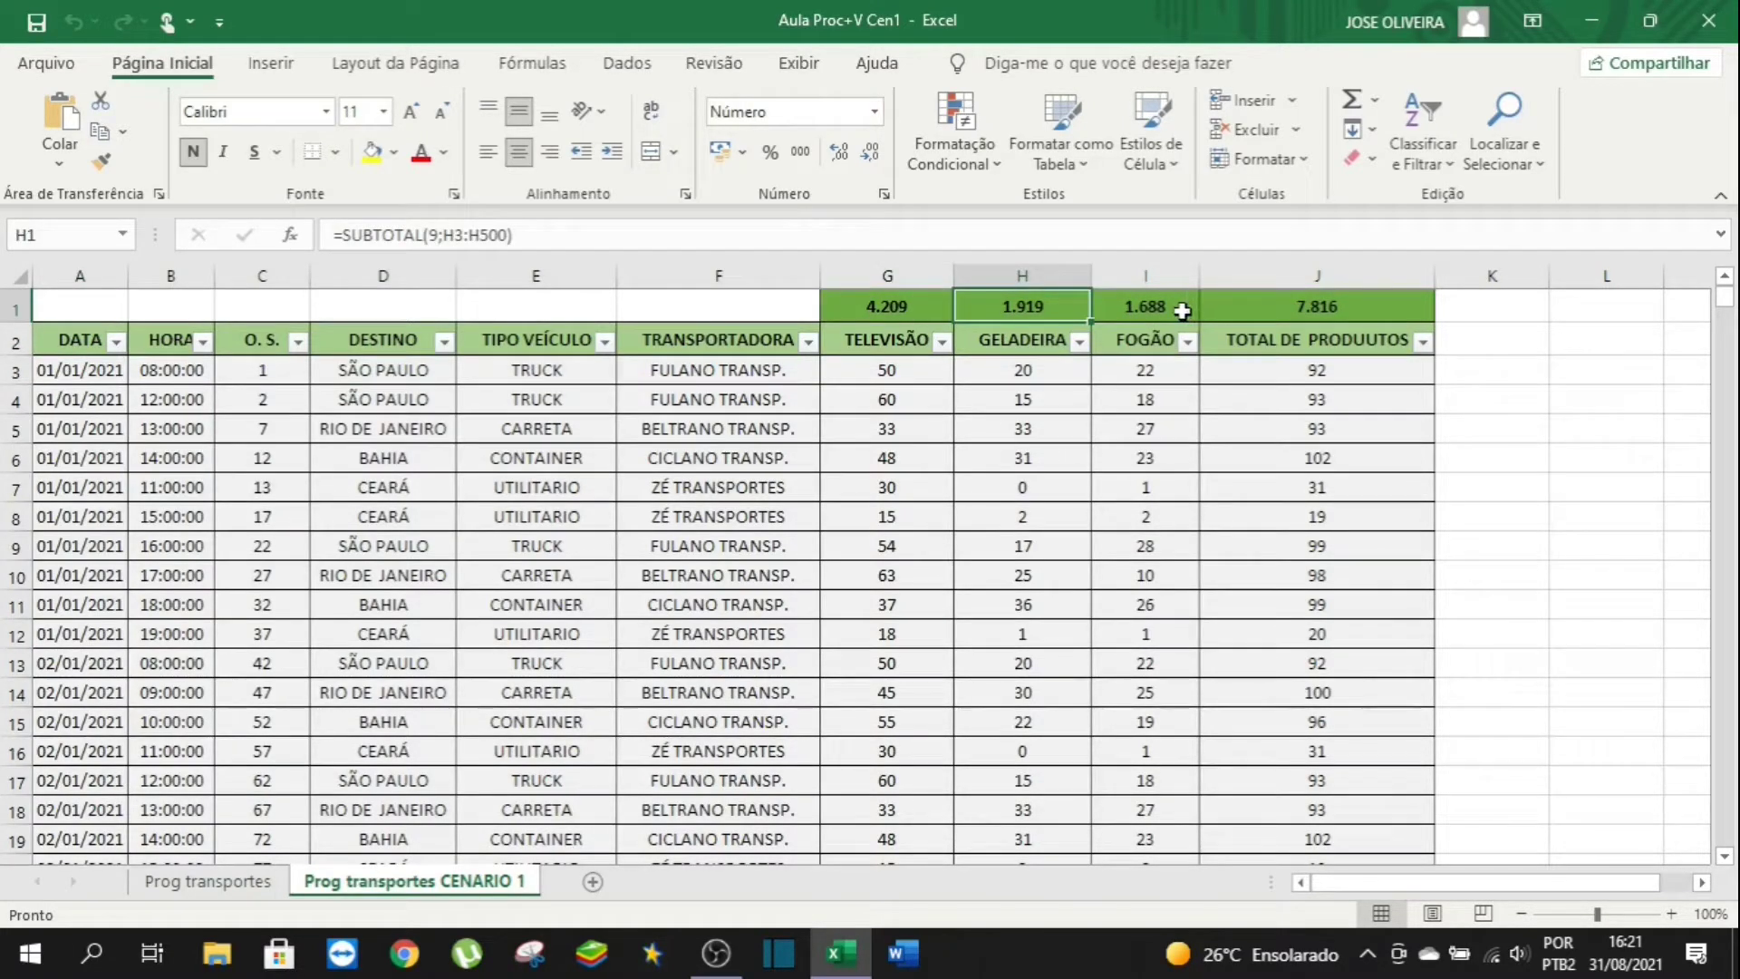
pyautogui.click(1187, 309)
pyautogui.click(1313, 317)
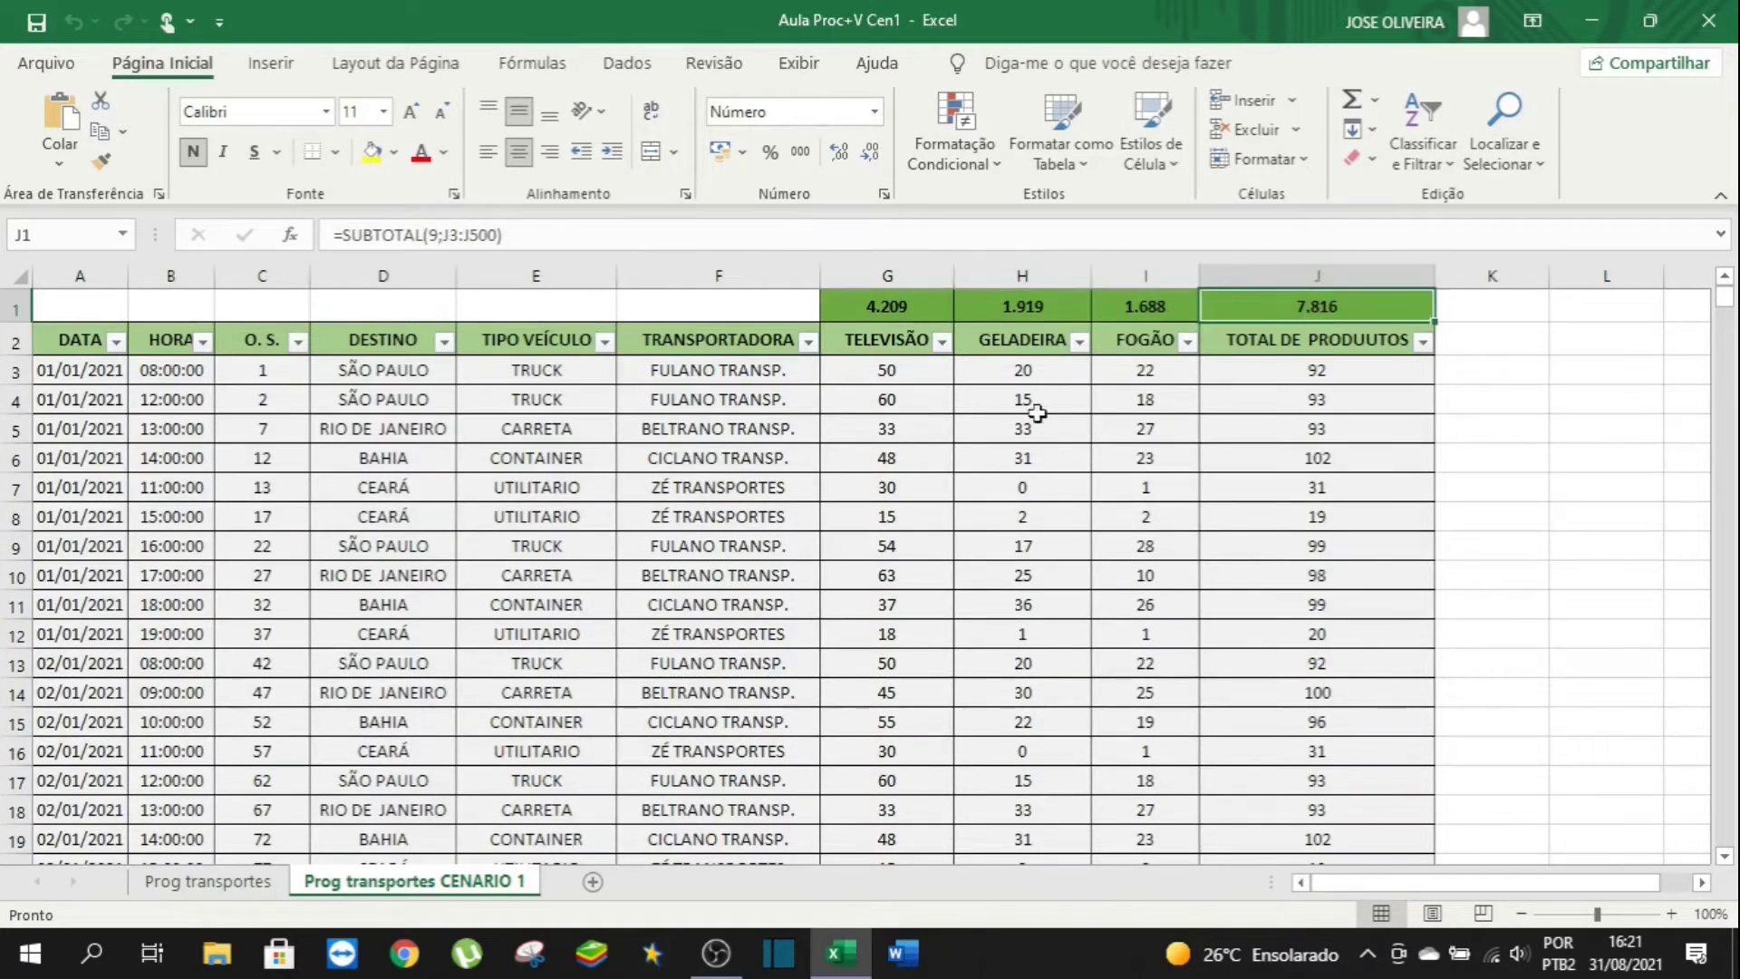
pyautogui.click(268, 883)
pyautogui.click(422, 883)
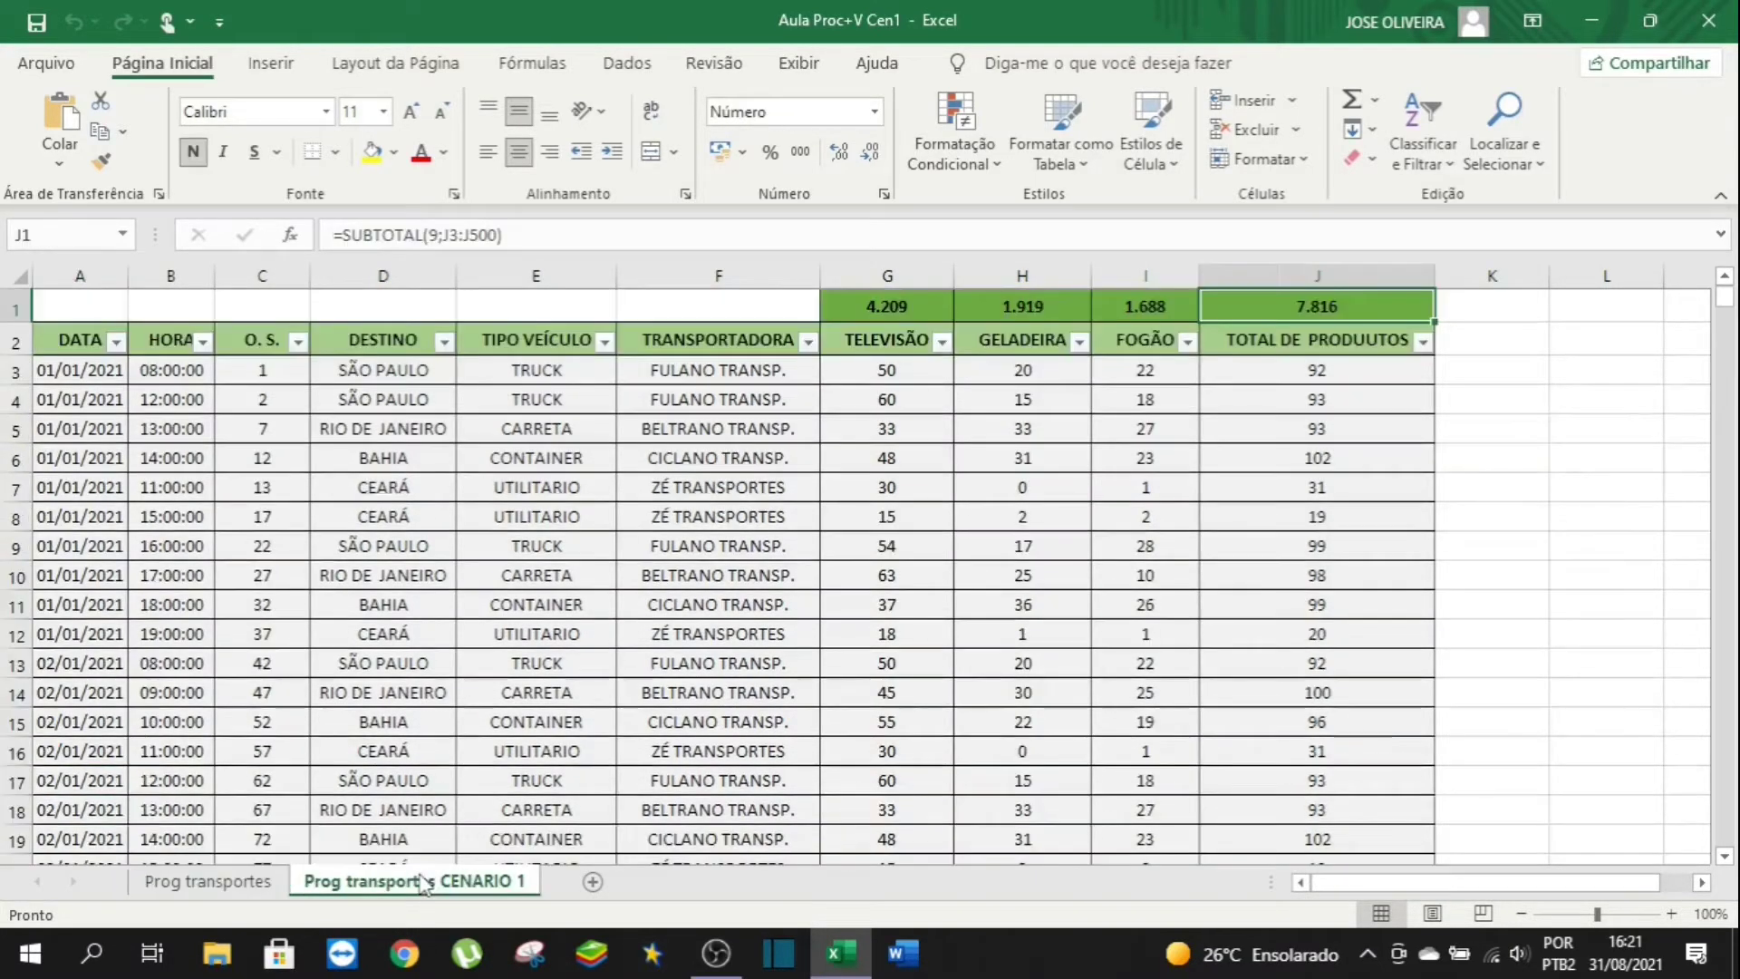
pyautogui.click(245, 887)
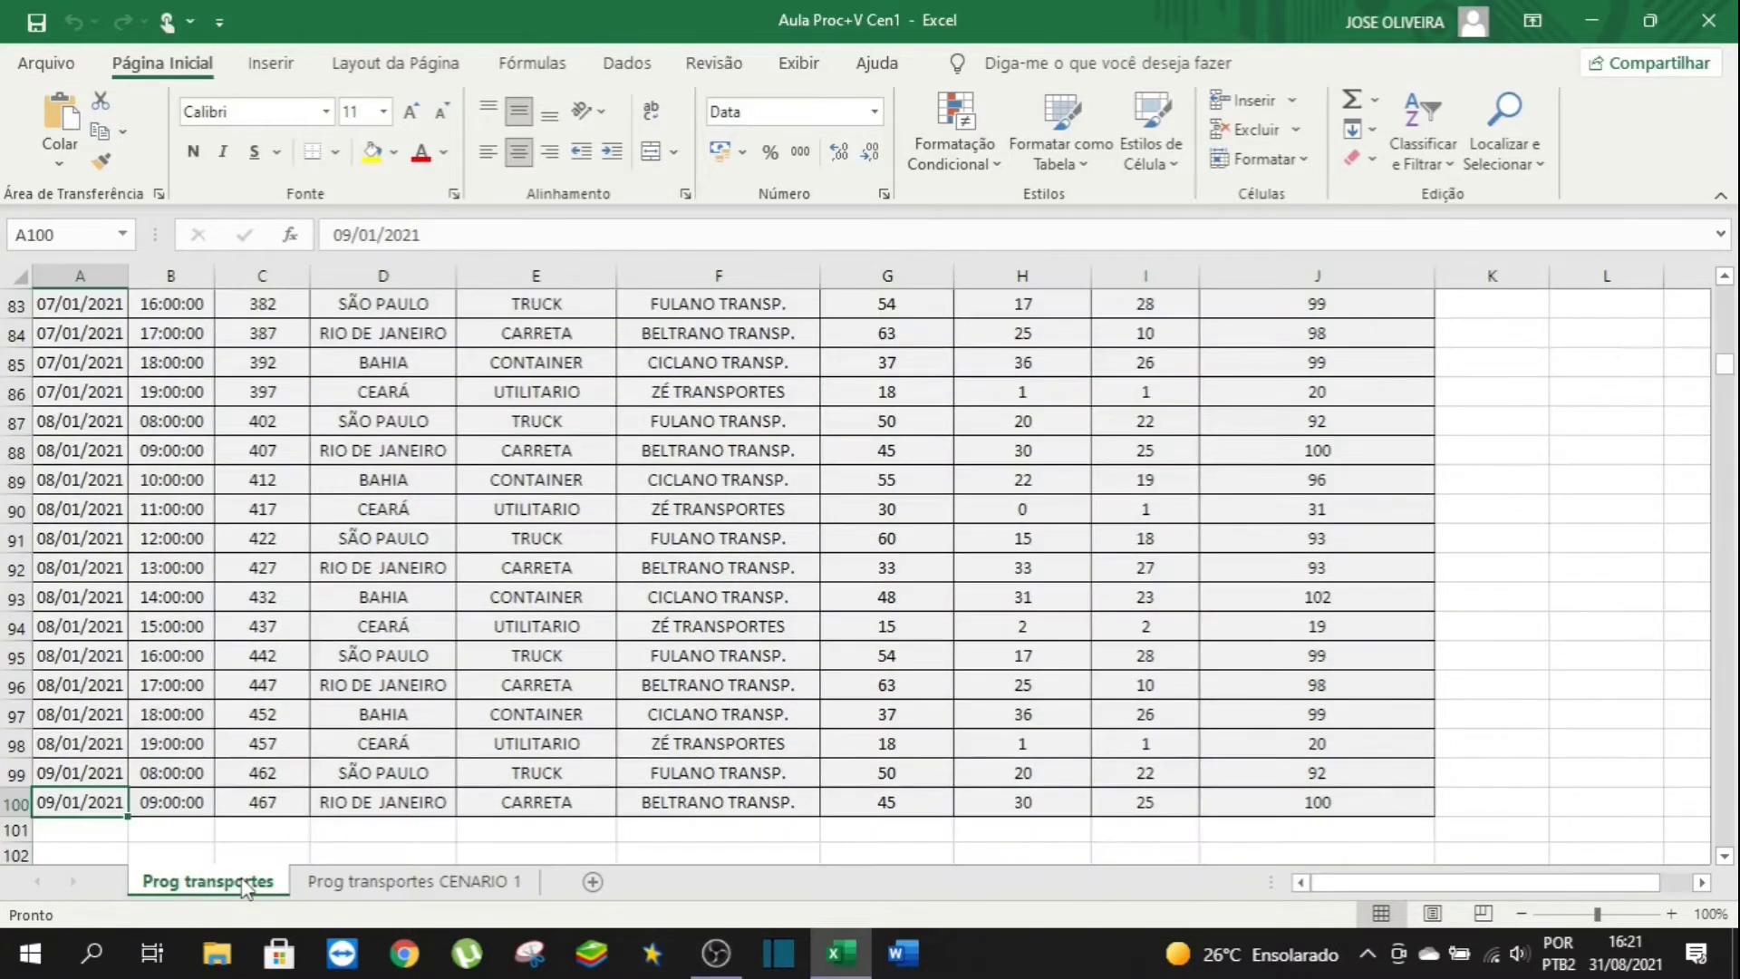
pyautogui.hotkey('ctrl', 'Home')
pyautogui.press('Down')
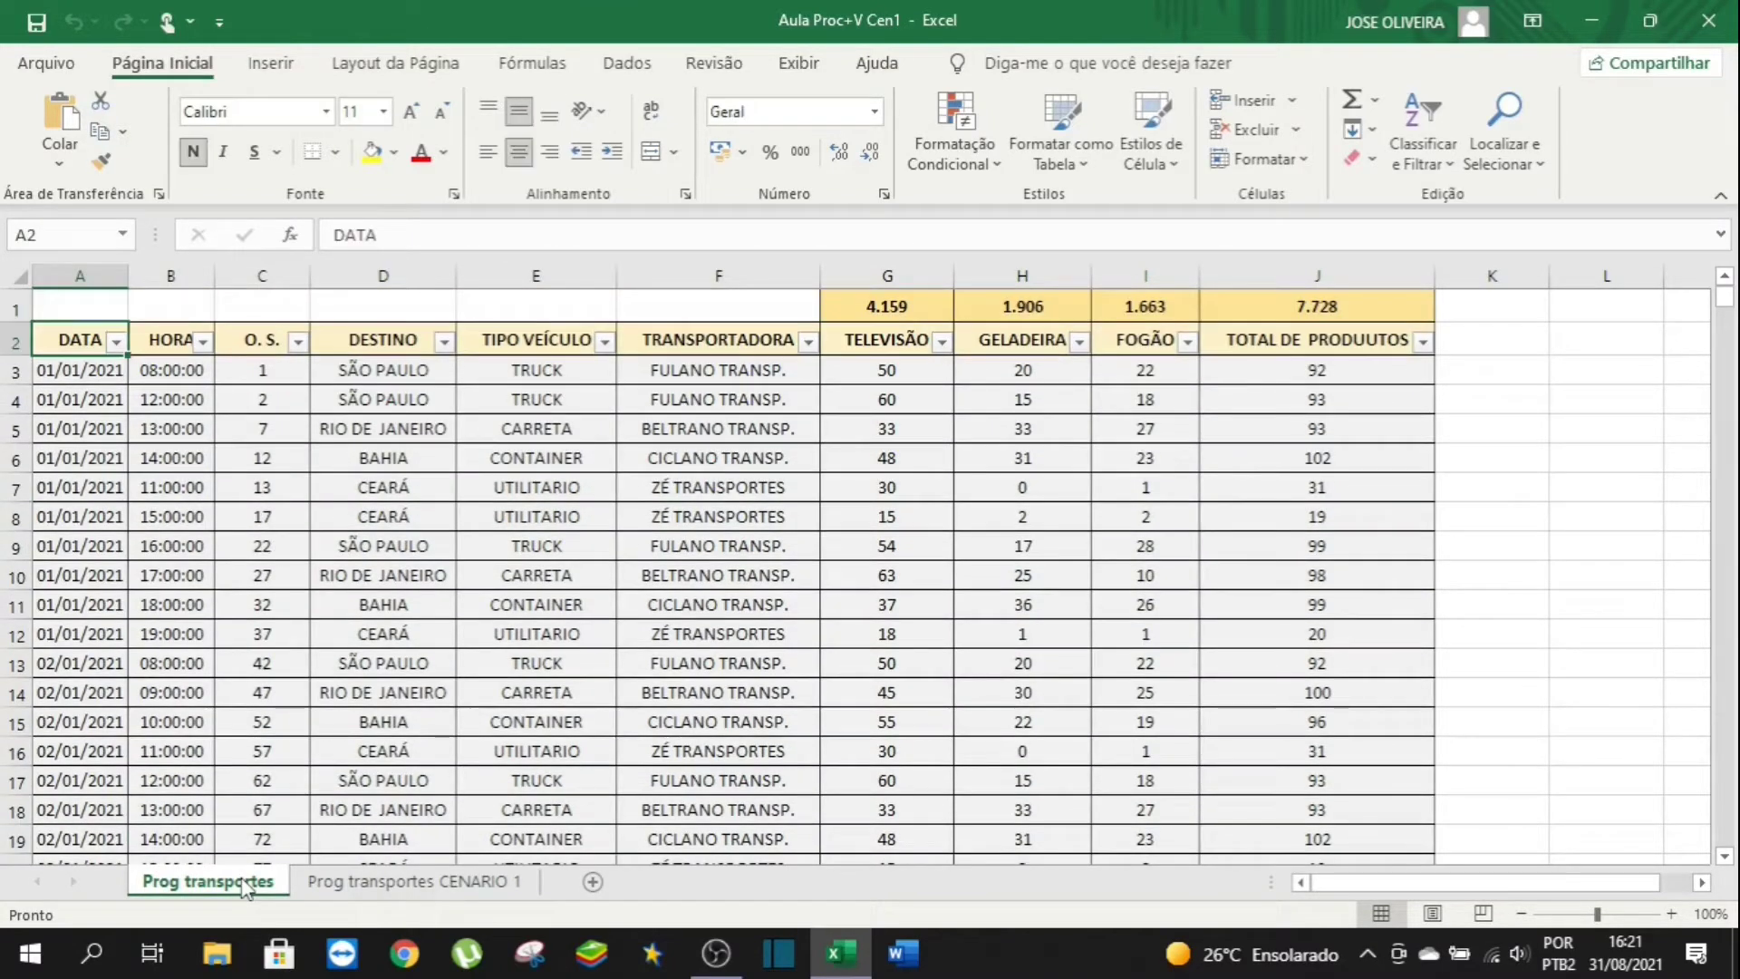
# Look over column K from K3 down alongside the Prog transportes records, and view the Prog transportes CENARIO 1 sheet for comparison.
pyautogui.click(1497, 349)
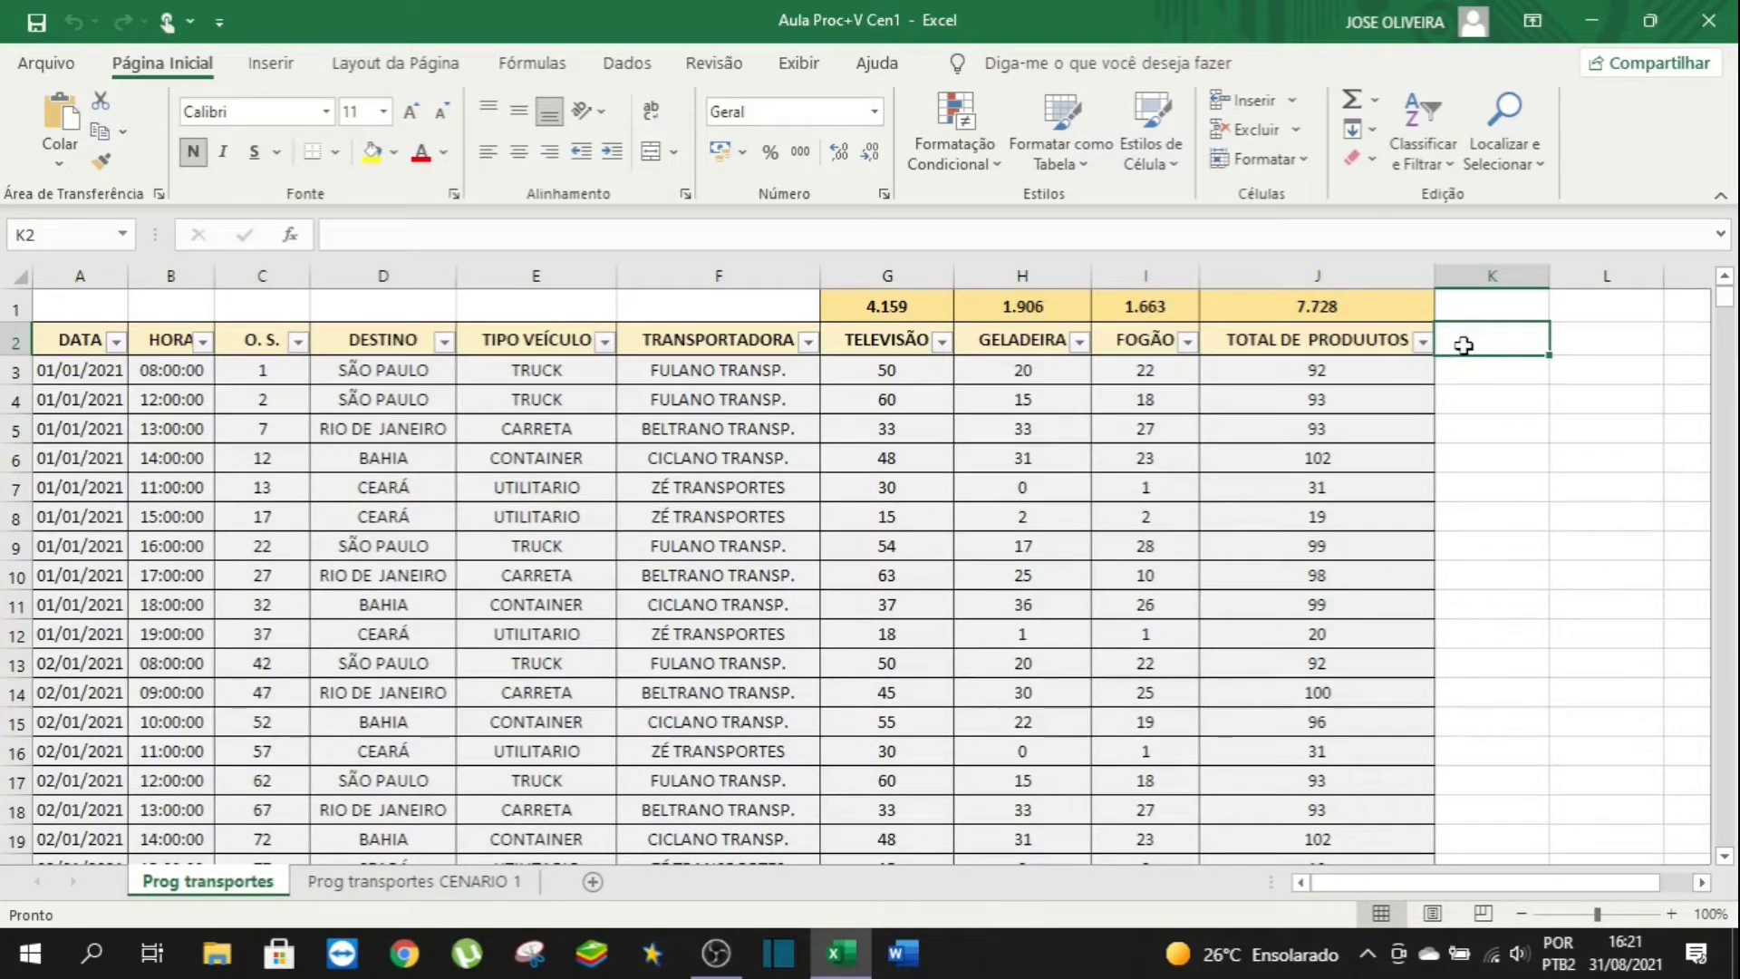
pyautogui.click(1475, 372)
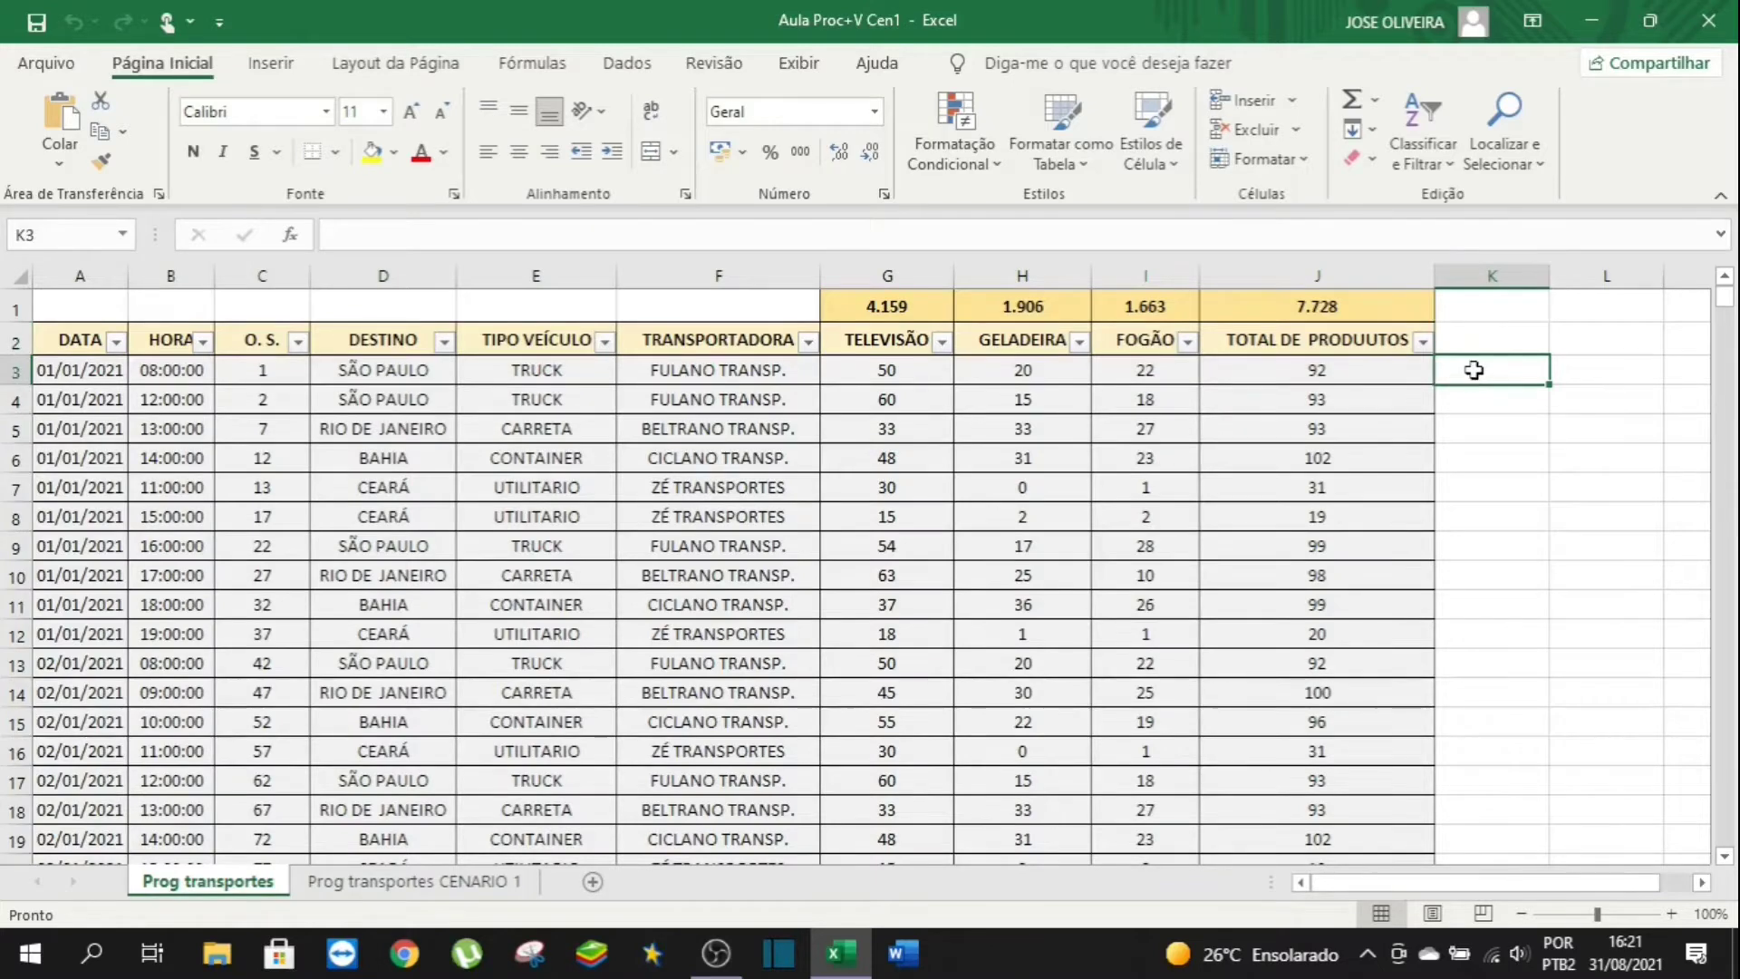
pyautogui.hotkey('shift', 'Down')
pyautogui.hotkey('shift', 'Down')
pyautogui.hotkey('shift', 'Down')
pyautogui.hotkey('shift', 'Down')
pyautogui.hotkey('shift', 'Down')
pyautogui.hotkey('shift', 'Down')
pyautogui.hotkey('shift', 'Down')
pyautogui.hotkey('shift', 'Down')
pyautogui.hotkey('shift', 'Down')
pyautogui.hotkey('shift', 'Down')
pyautogui.hotkey('shift', 'Down')
pyautogui.hotkey('shift', 'Down')
pyautogui.hotkey('shift', 'Down')
pyautogui.hotkey('shift', 'Down')
pyautogui.hotkey('shift', 'Down')
pyautogui.hotkey('shift', 'Down')
pyautogui.hotkey('shift', 'Down')
pyautogui.hotkey('shift', 'Down')
pyautogui.hotkey('shift', 'Down')
pyautogui.hotkey('shift', 'Down')
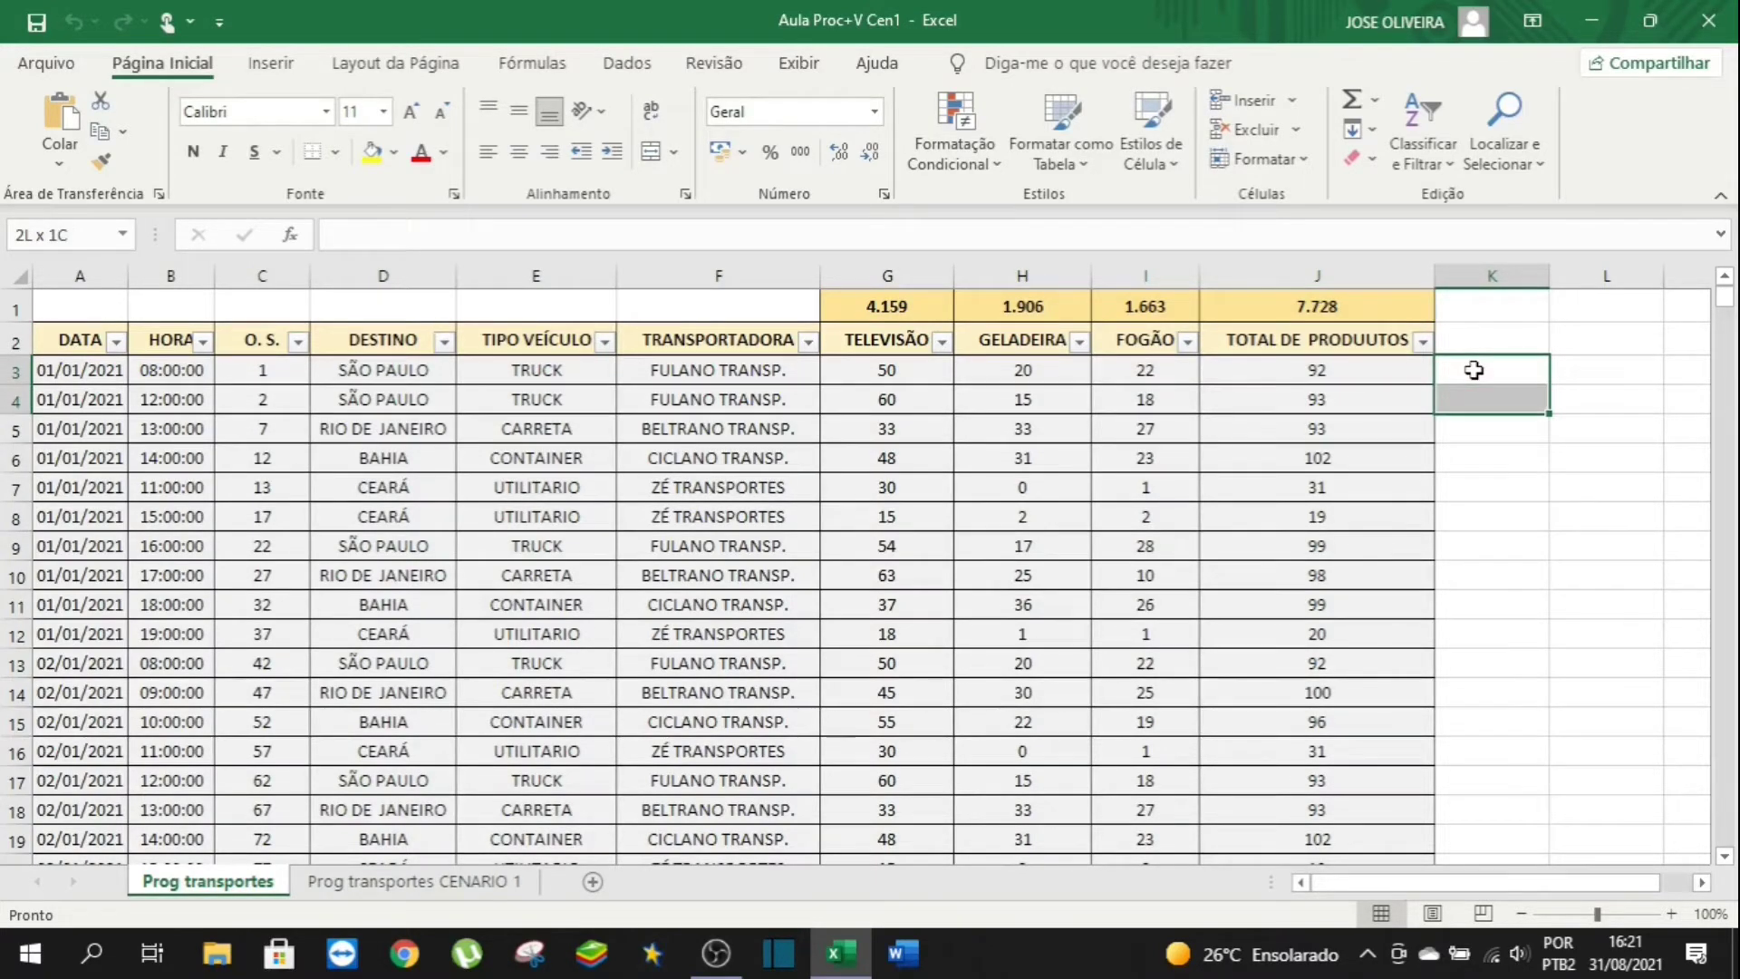
pyautogui.hotkey('ctrl', 'Up')
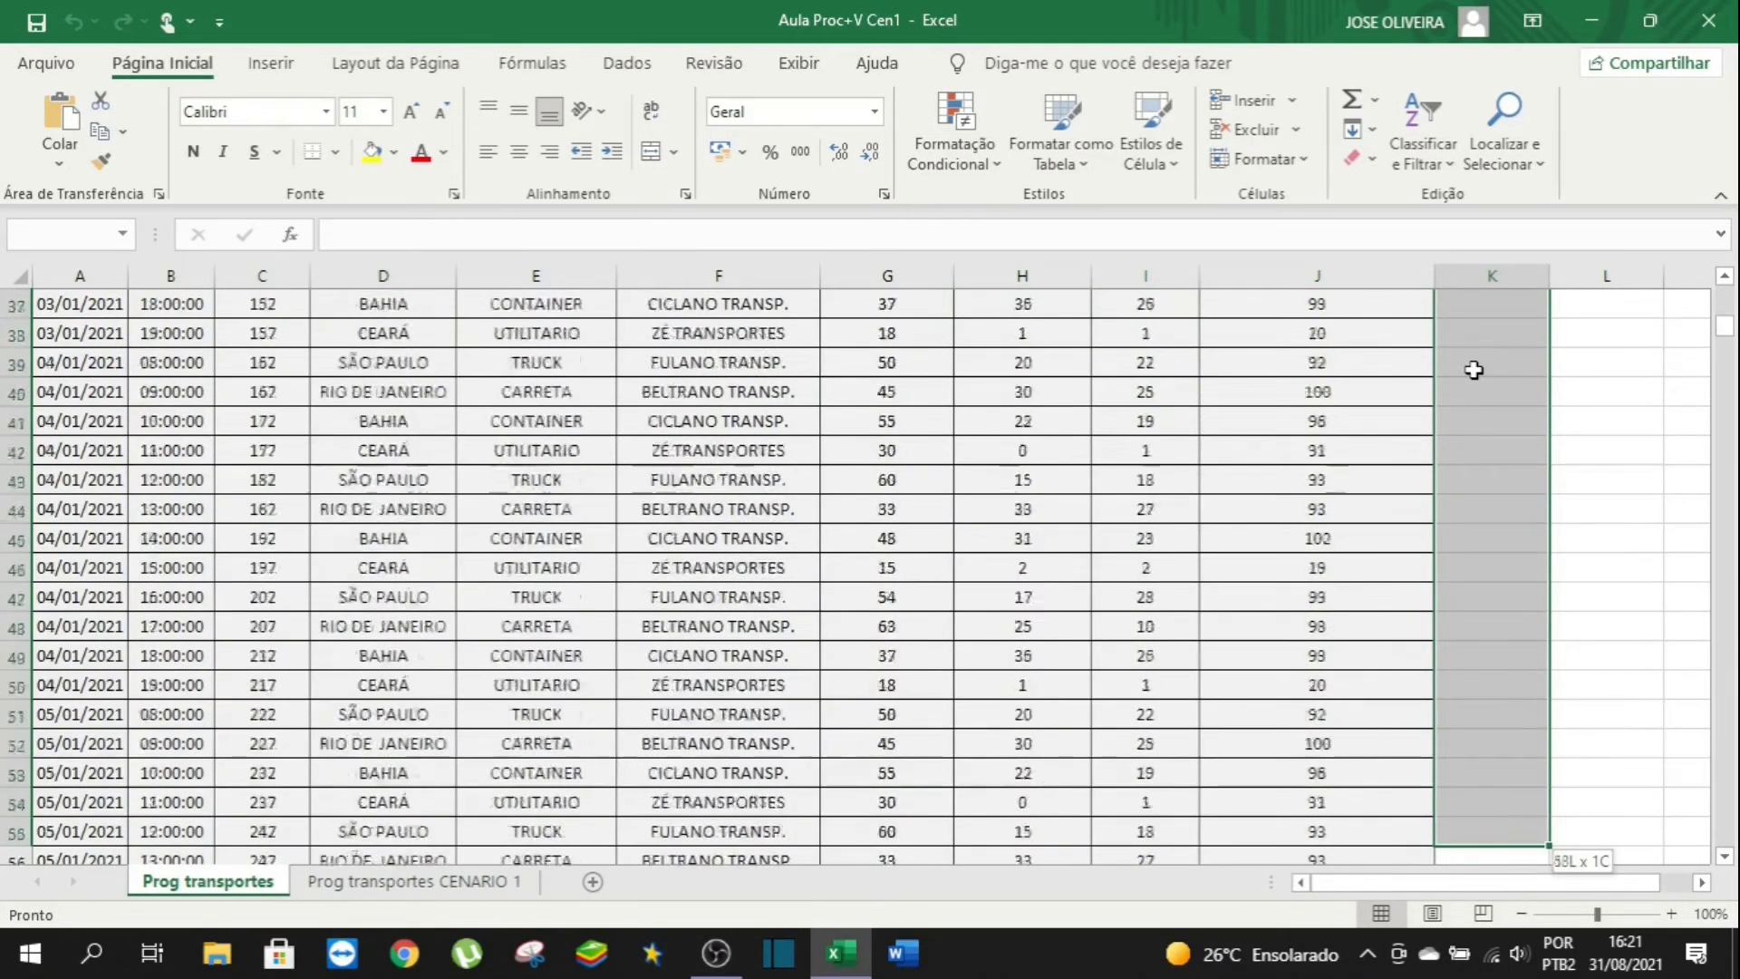
pyautogui.press('Down')
pyautogui.press('Down')
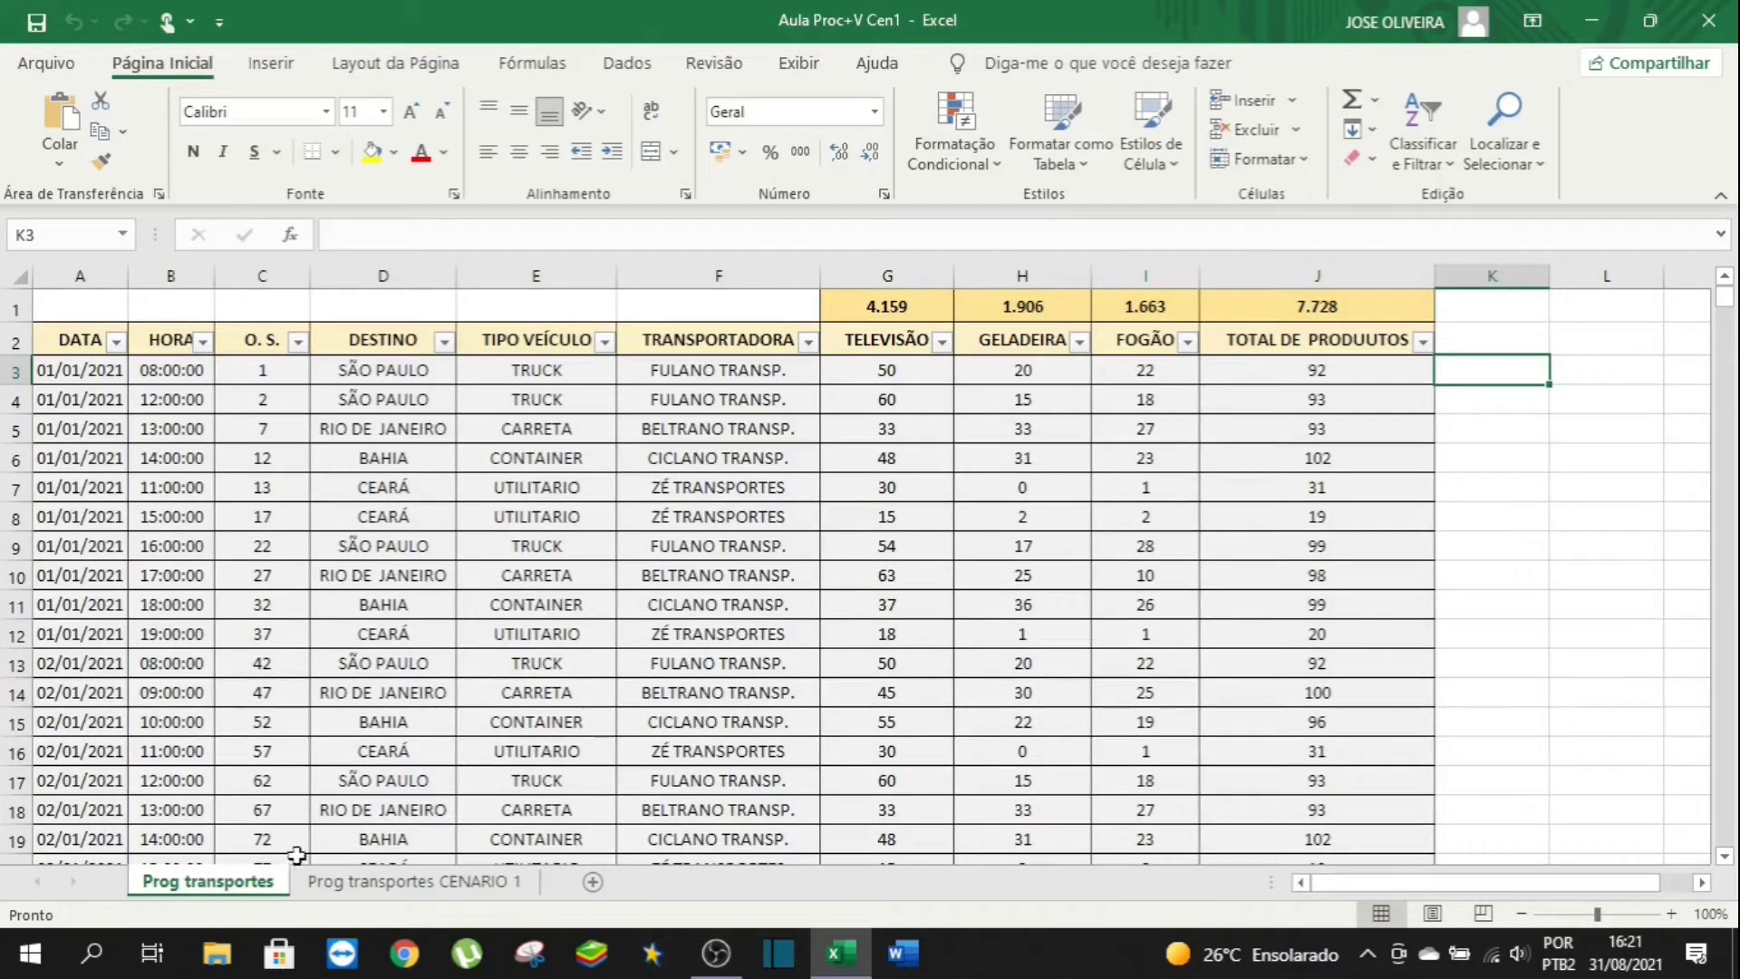
pyautogui.click(394, 888)
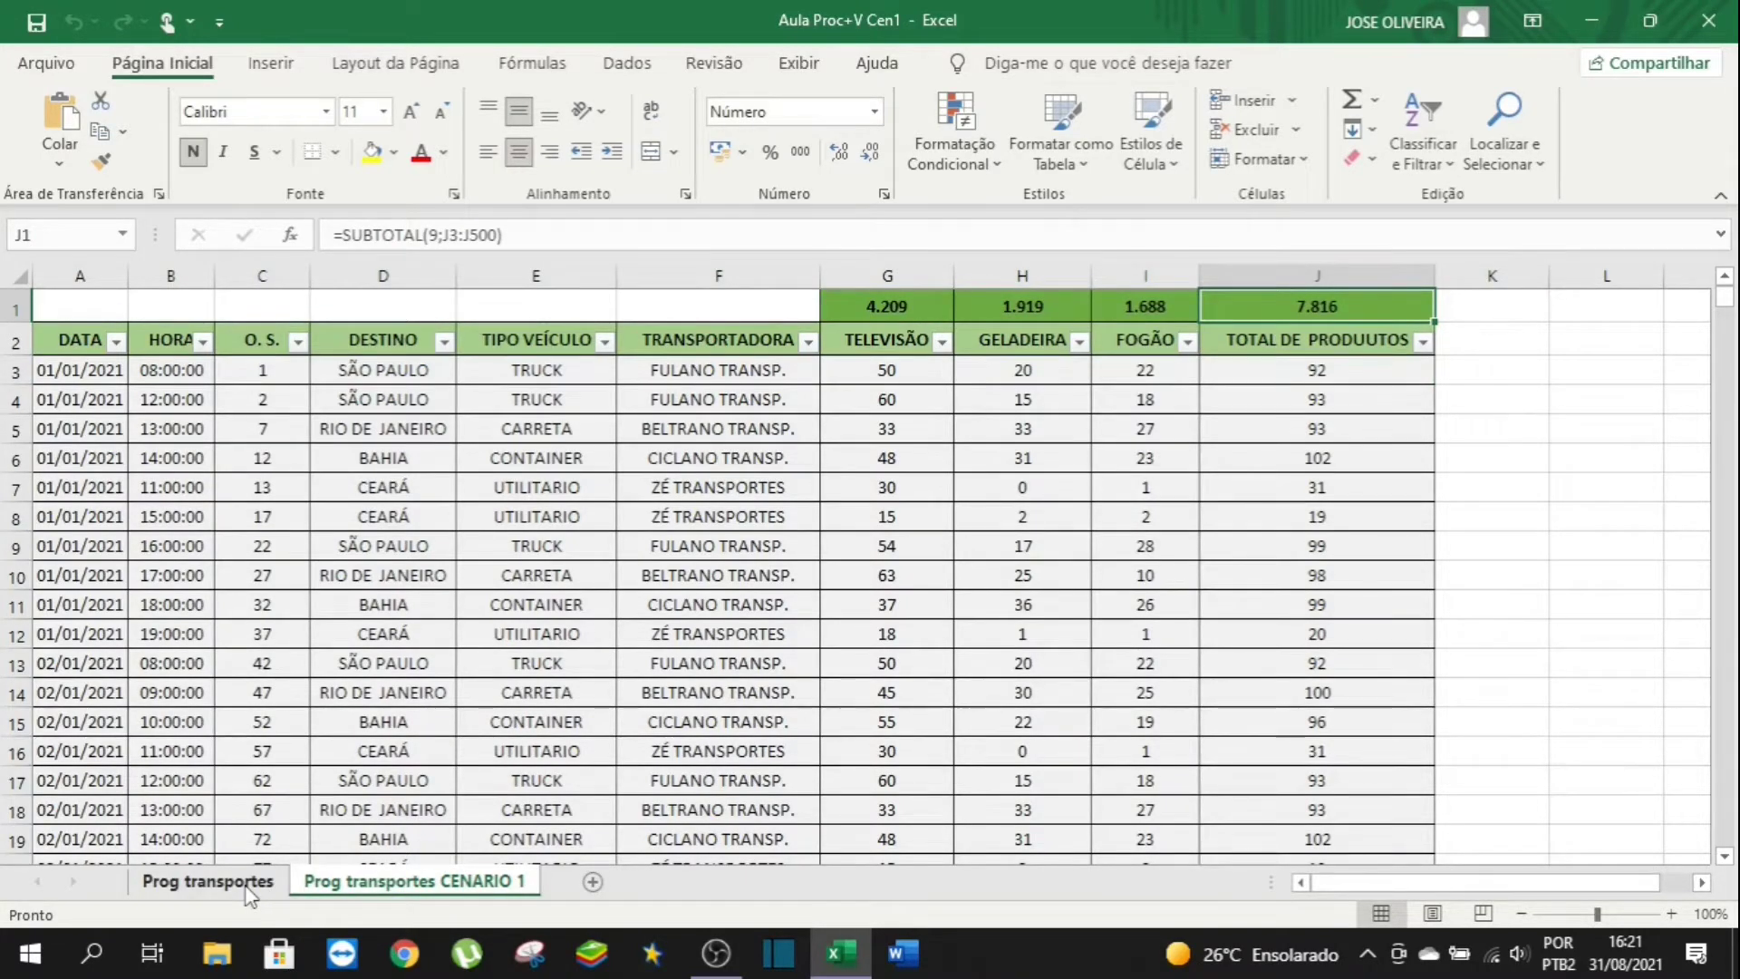
pyautogui.click(254, 893)
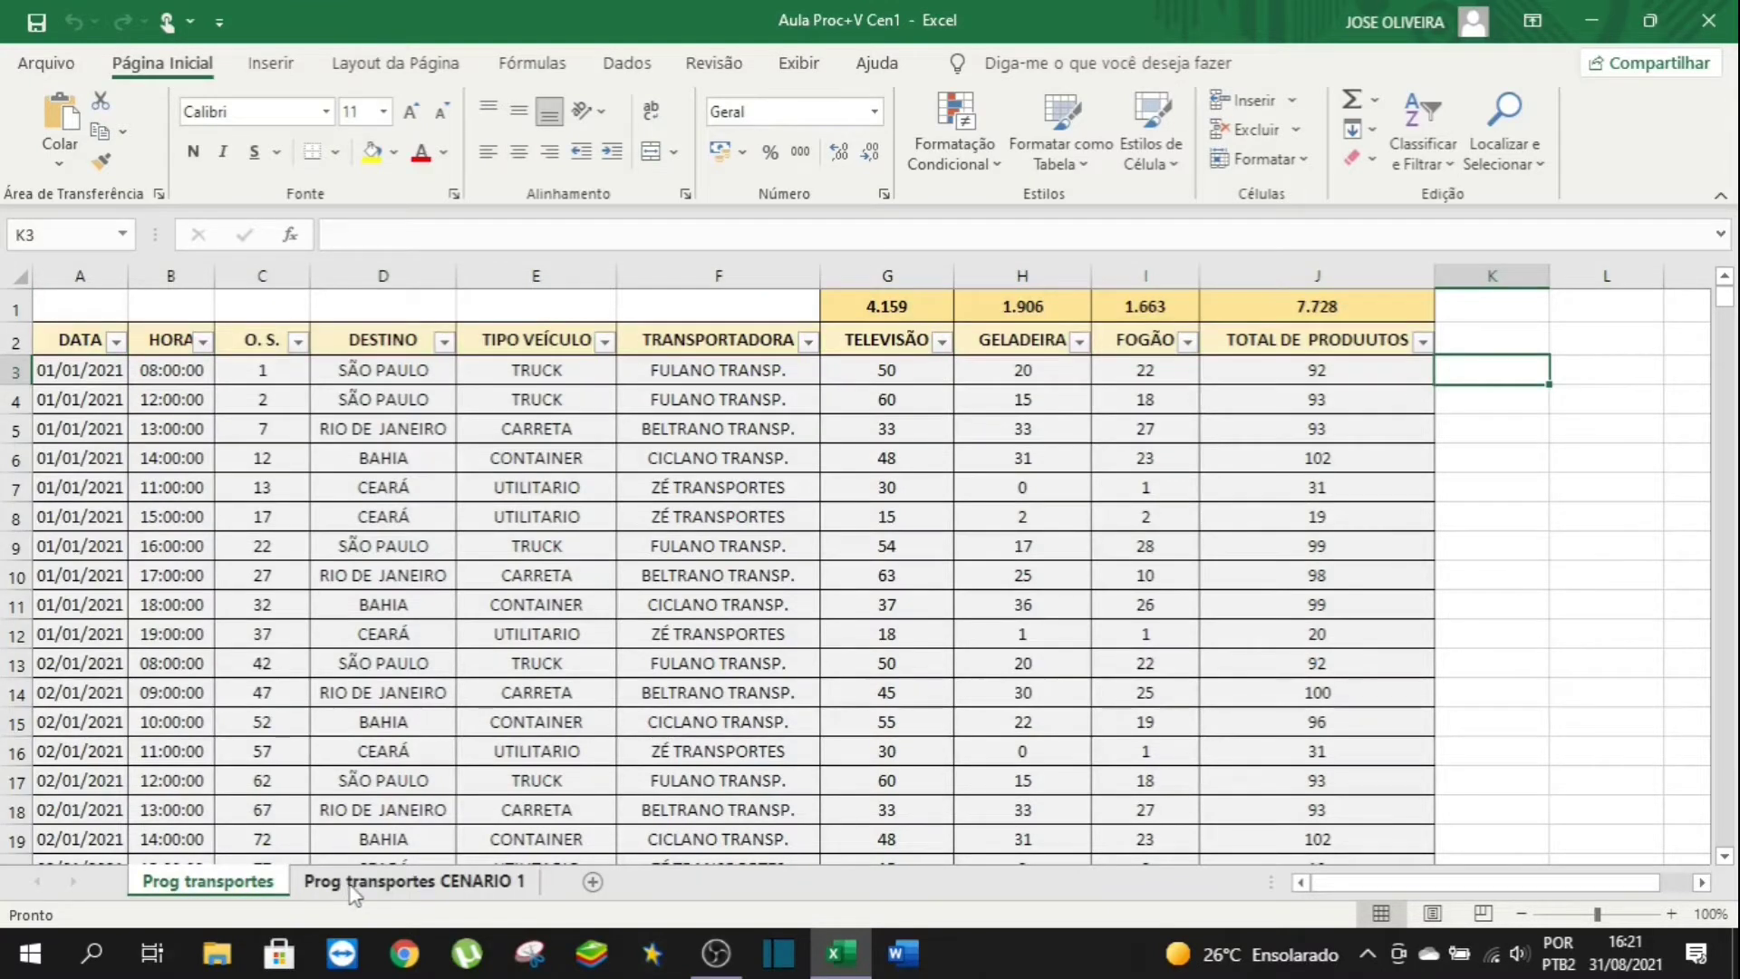
# Check the DATA column of Prog transportes CENARIO 1 down to its last record, and return to the first record in A3.
pyautogui.click(354, 888)
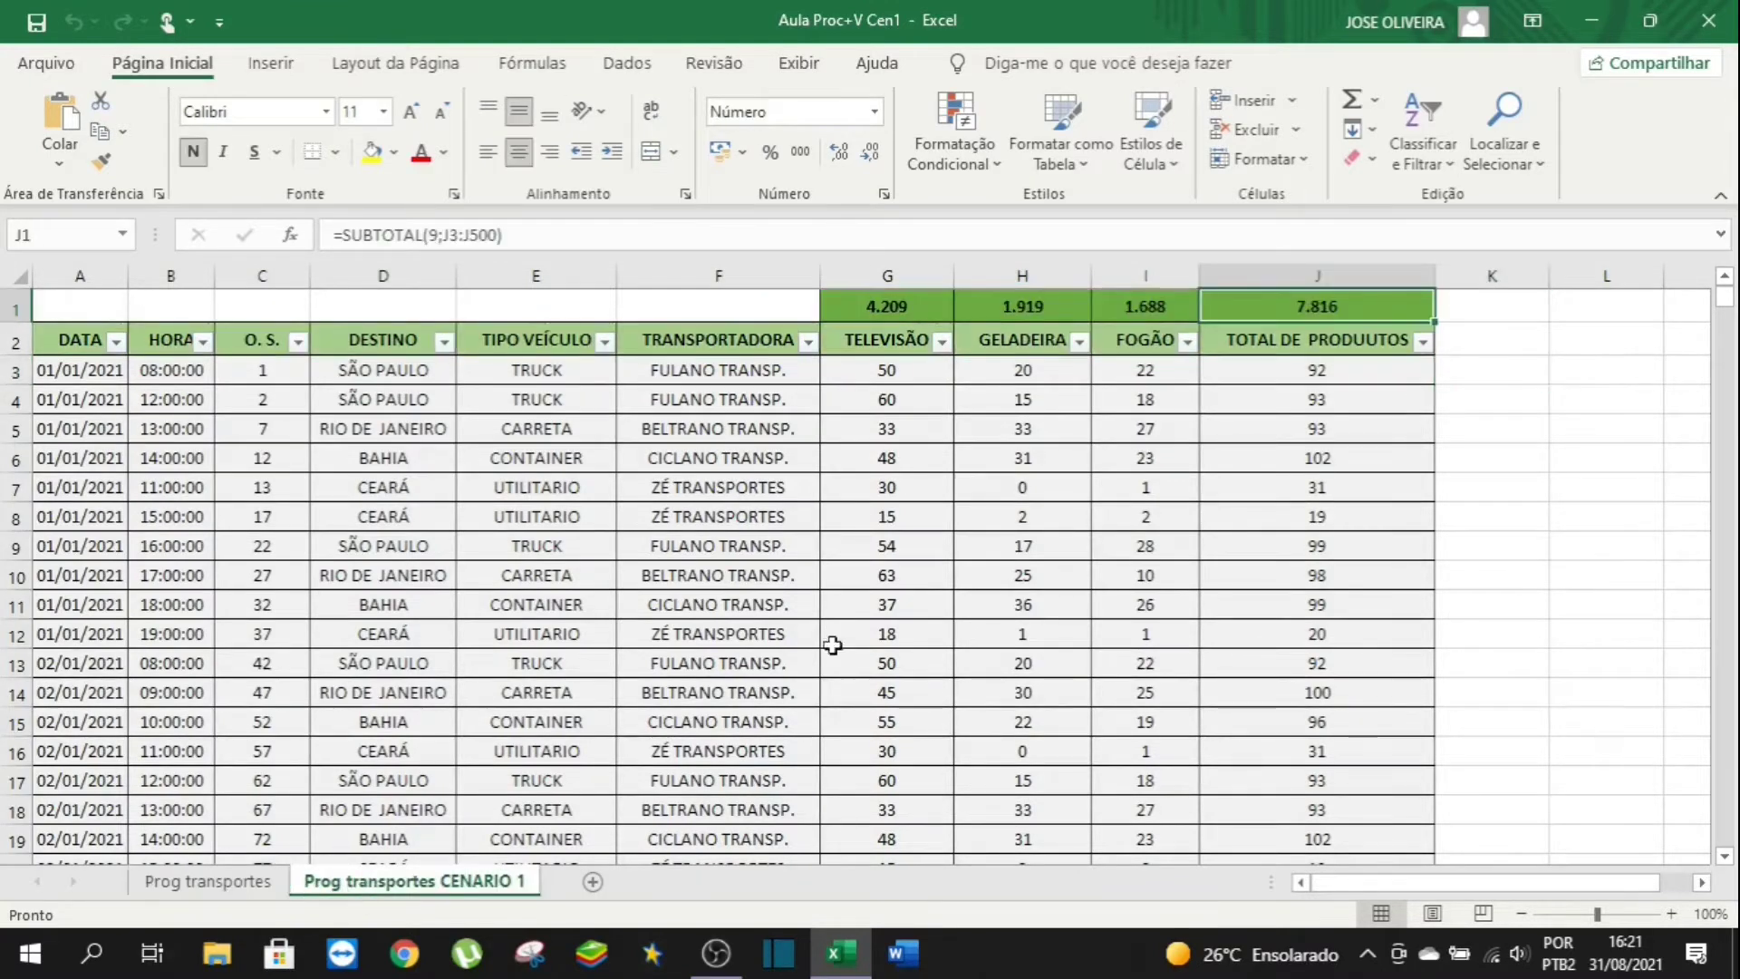
pyautogui.click(1489, 373)
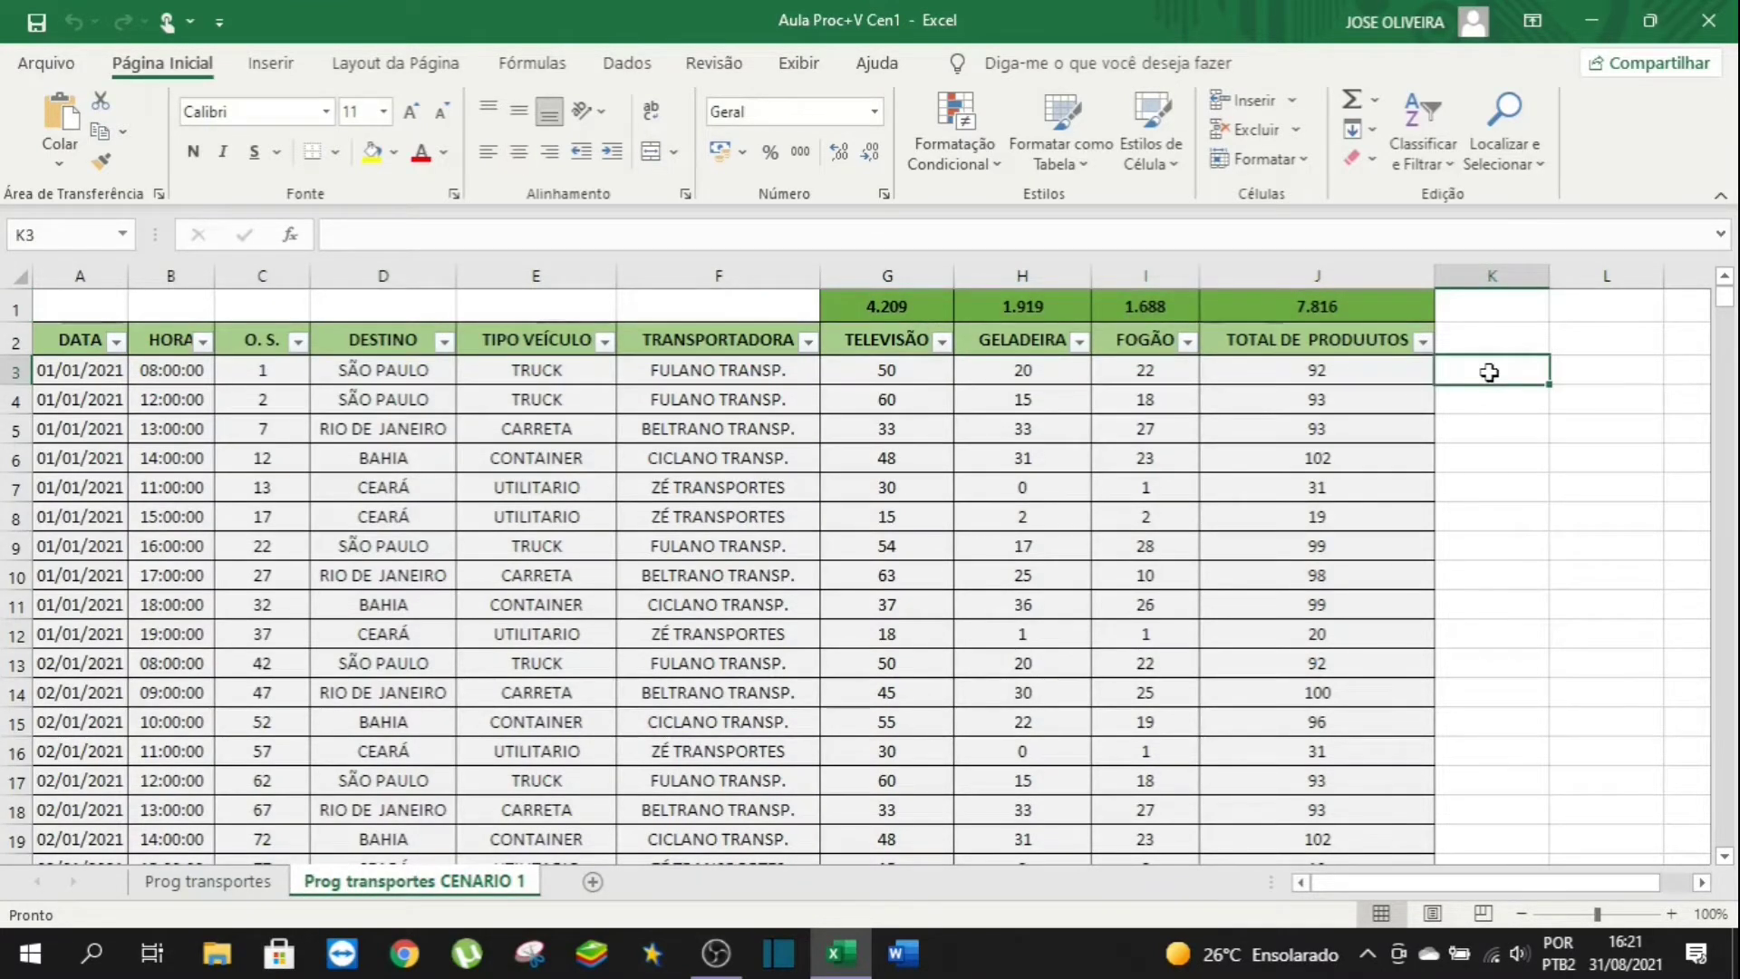
pyautogui.click(71, 453)
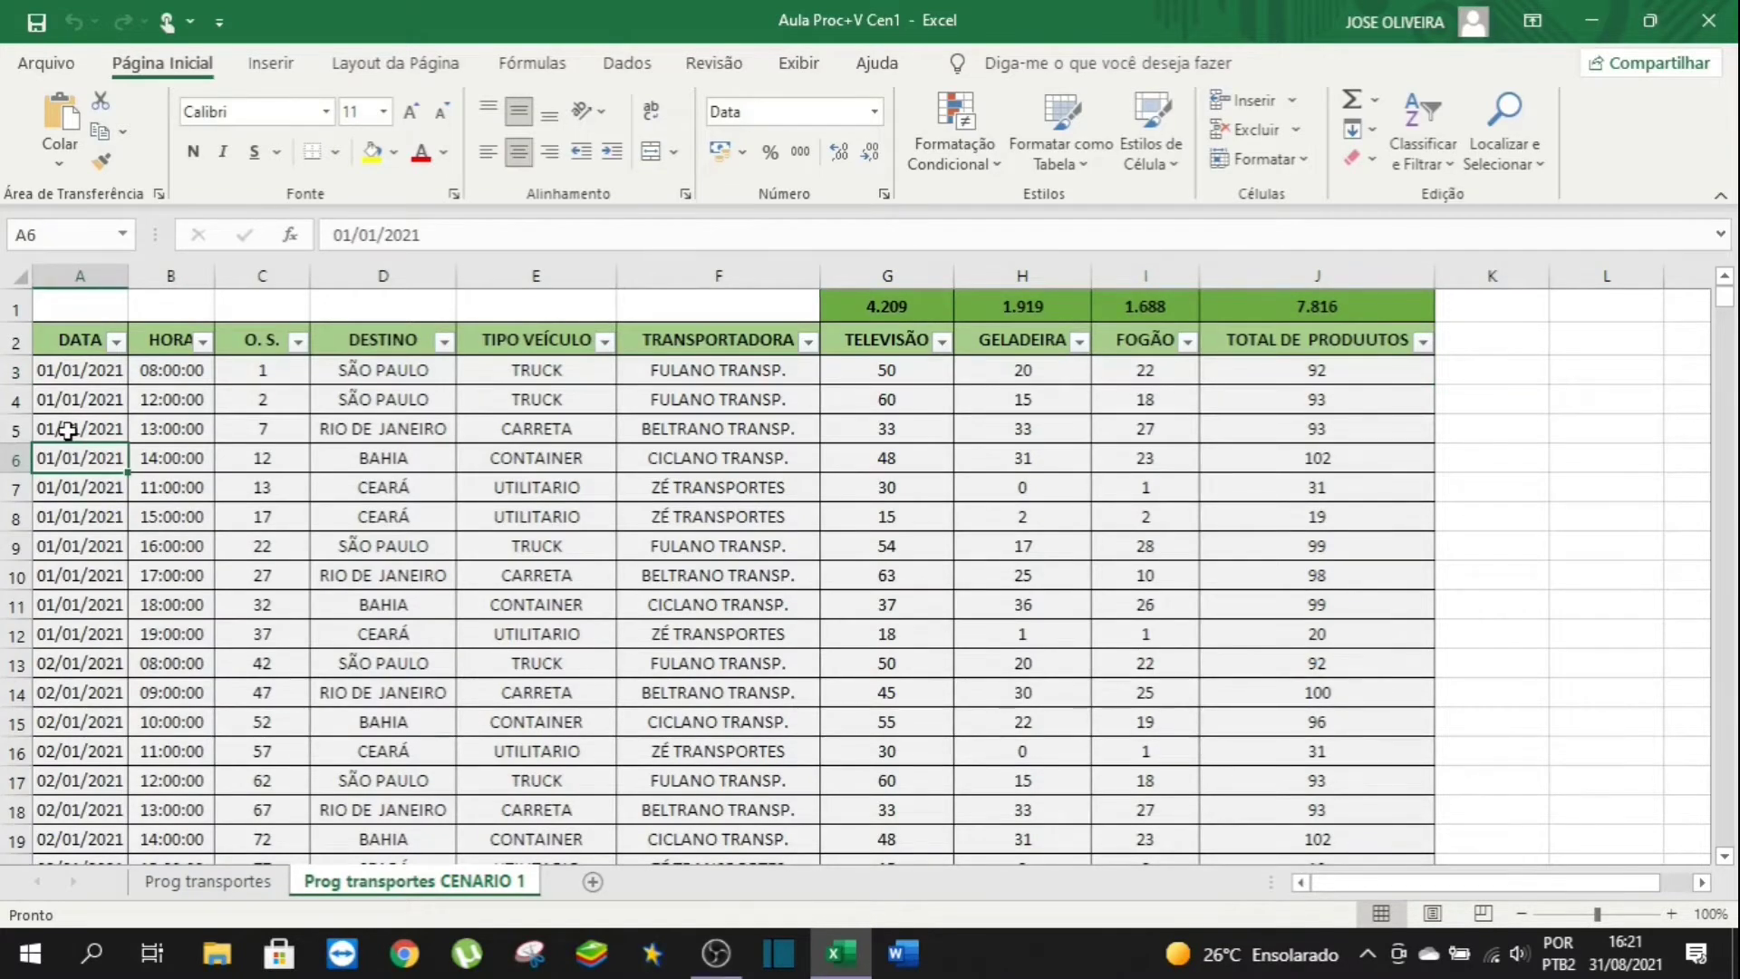
pyautogui.hotkey('ctrl', 'Down')
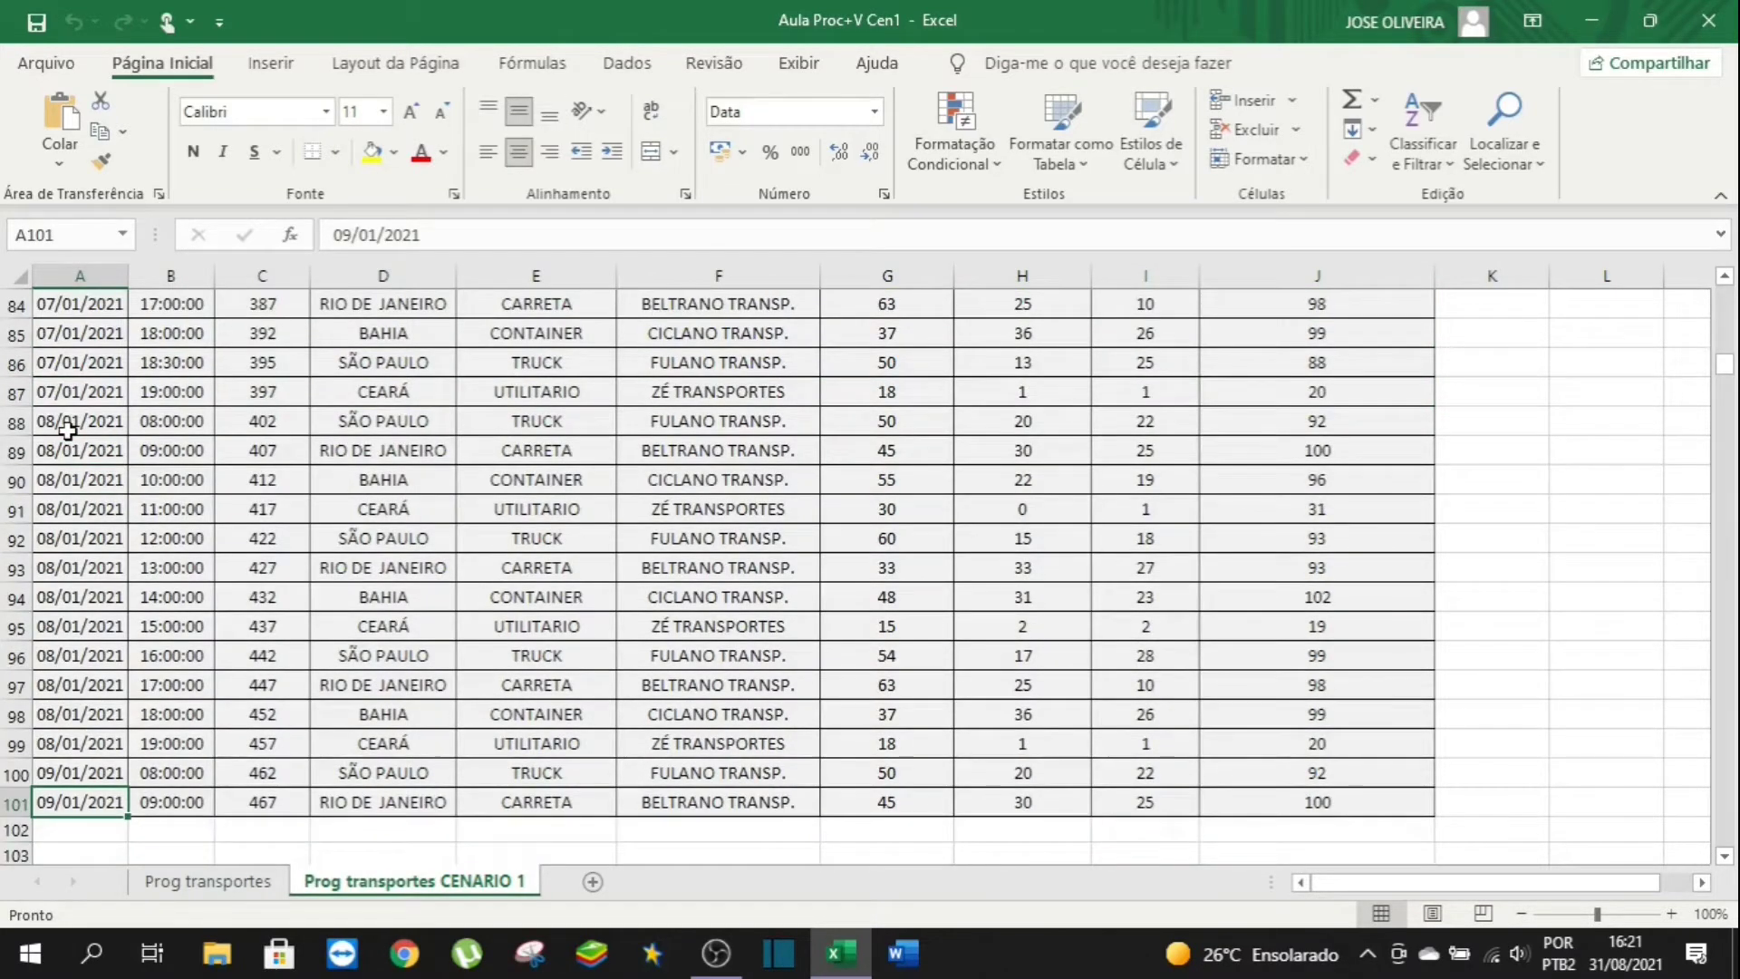
pyautogui.hotkey('ctrl', 'Up')
pyautogui.press('Down')
pyautogui.press('Down')
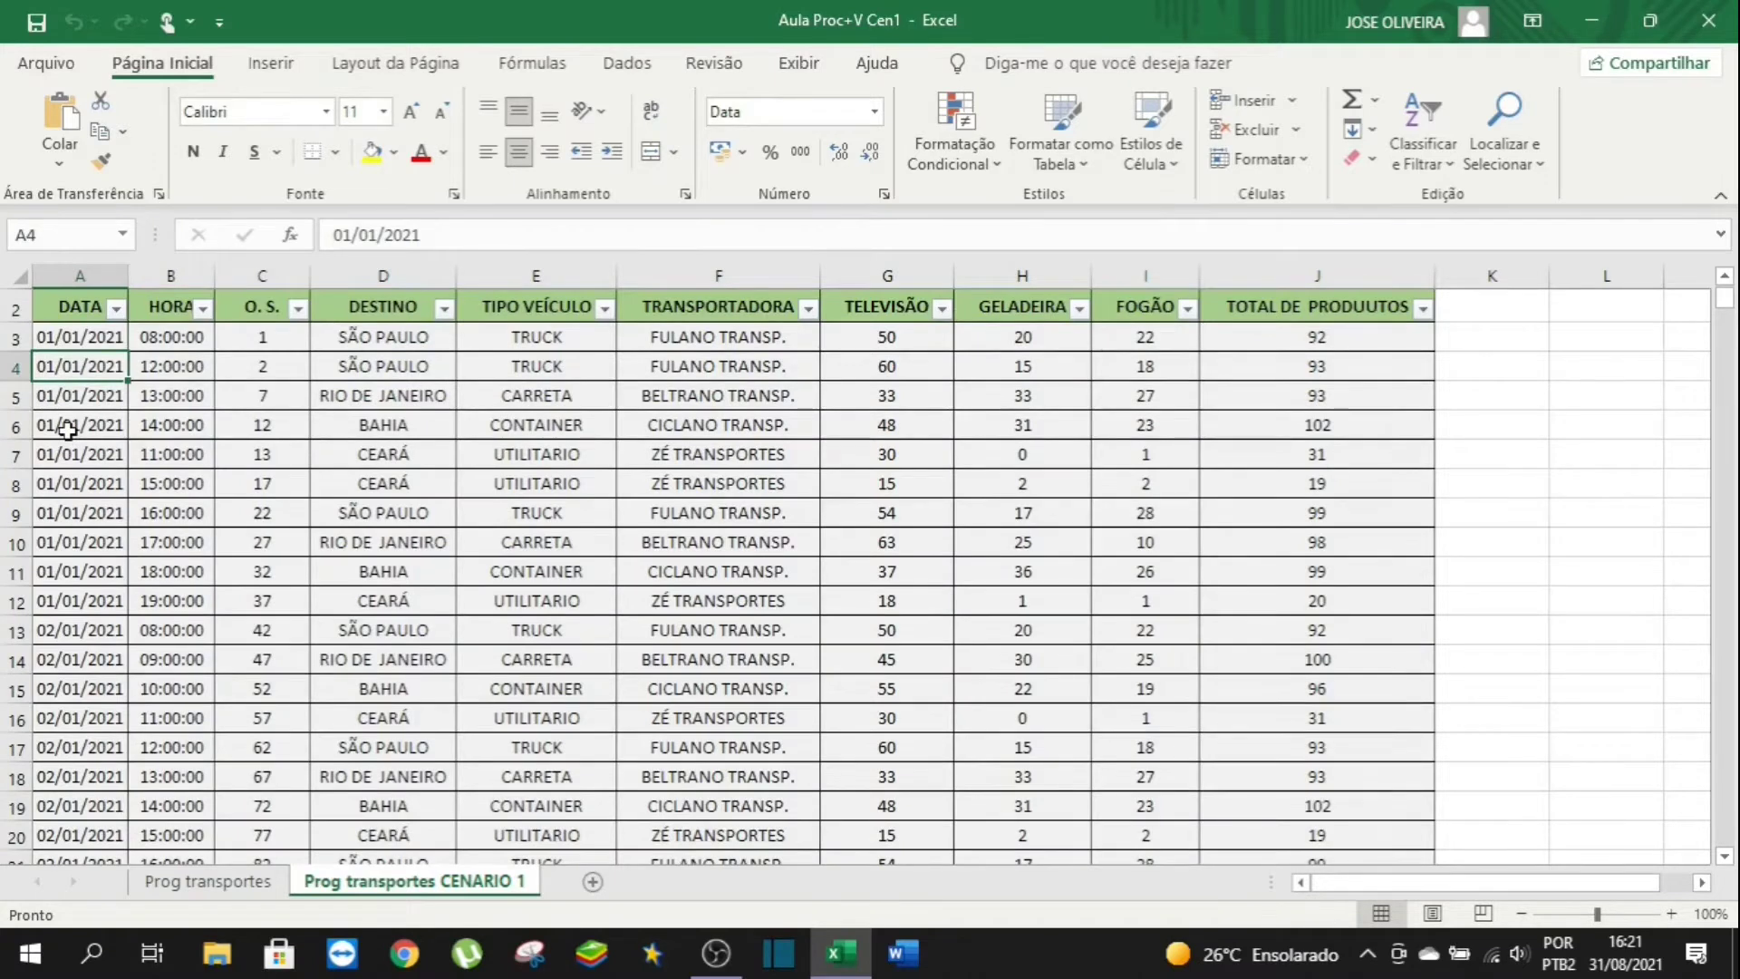
pyautogui.press('Up')
pyautogui.press('Up')
pyautogui.press('Up')
pyautogui.press('Down')
pyautogui.press('Down')
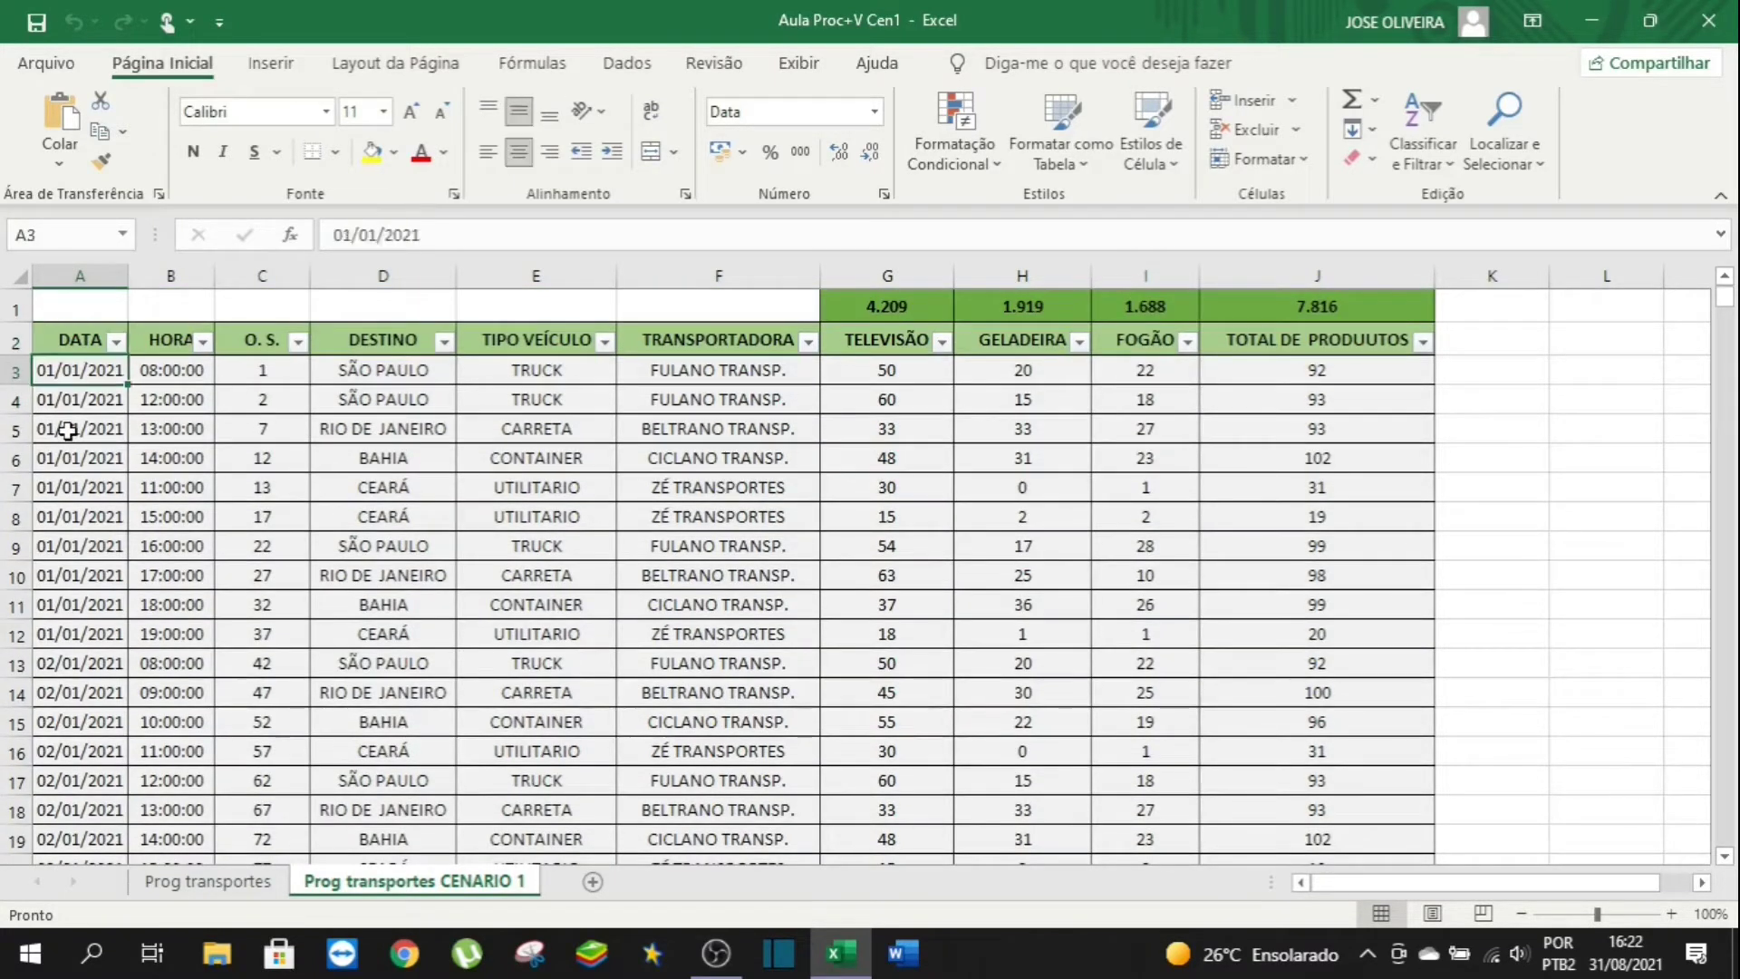
# Look across the first record of Prog transportes CENARIO 1 from A3 to K3, and view the Prog transportes sheet for comparison.
pyautogui.press('Right')
pyautogui.press('Right')
pyautogui.press('Right')
pyautogui.press('Right')
pyautogui.press('Right')
pyautogui.press('Right')
pyautogui.press('Right')
pyautogui.press('Right')
pyautogui.press('Right')
pyautogui.press('Right')
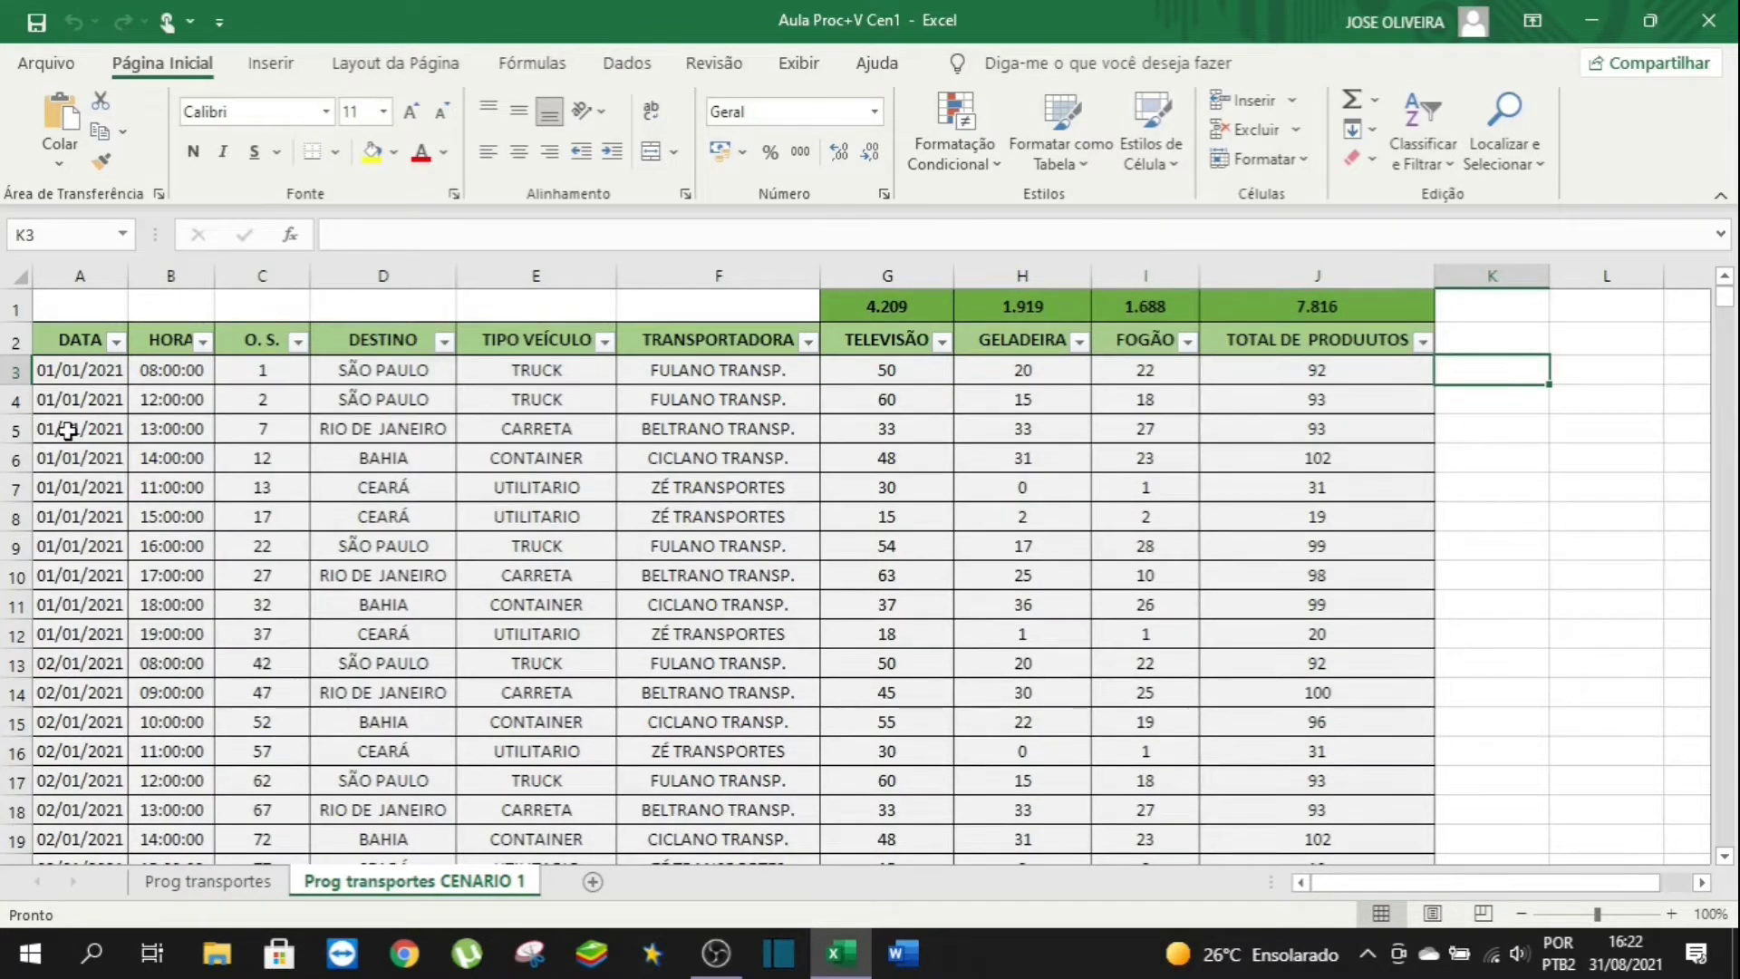
pyautogui.click(211, 882)
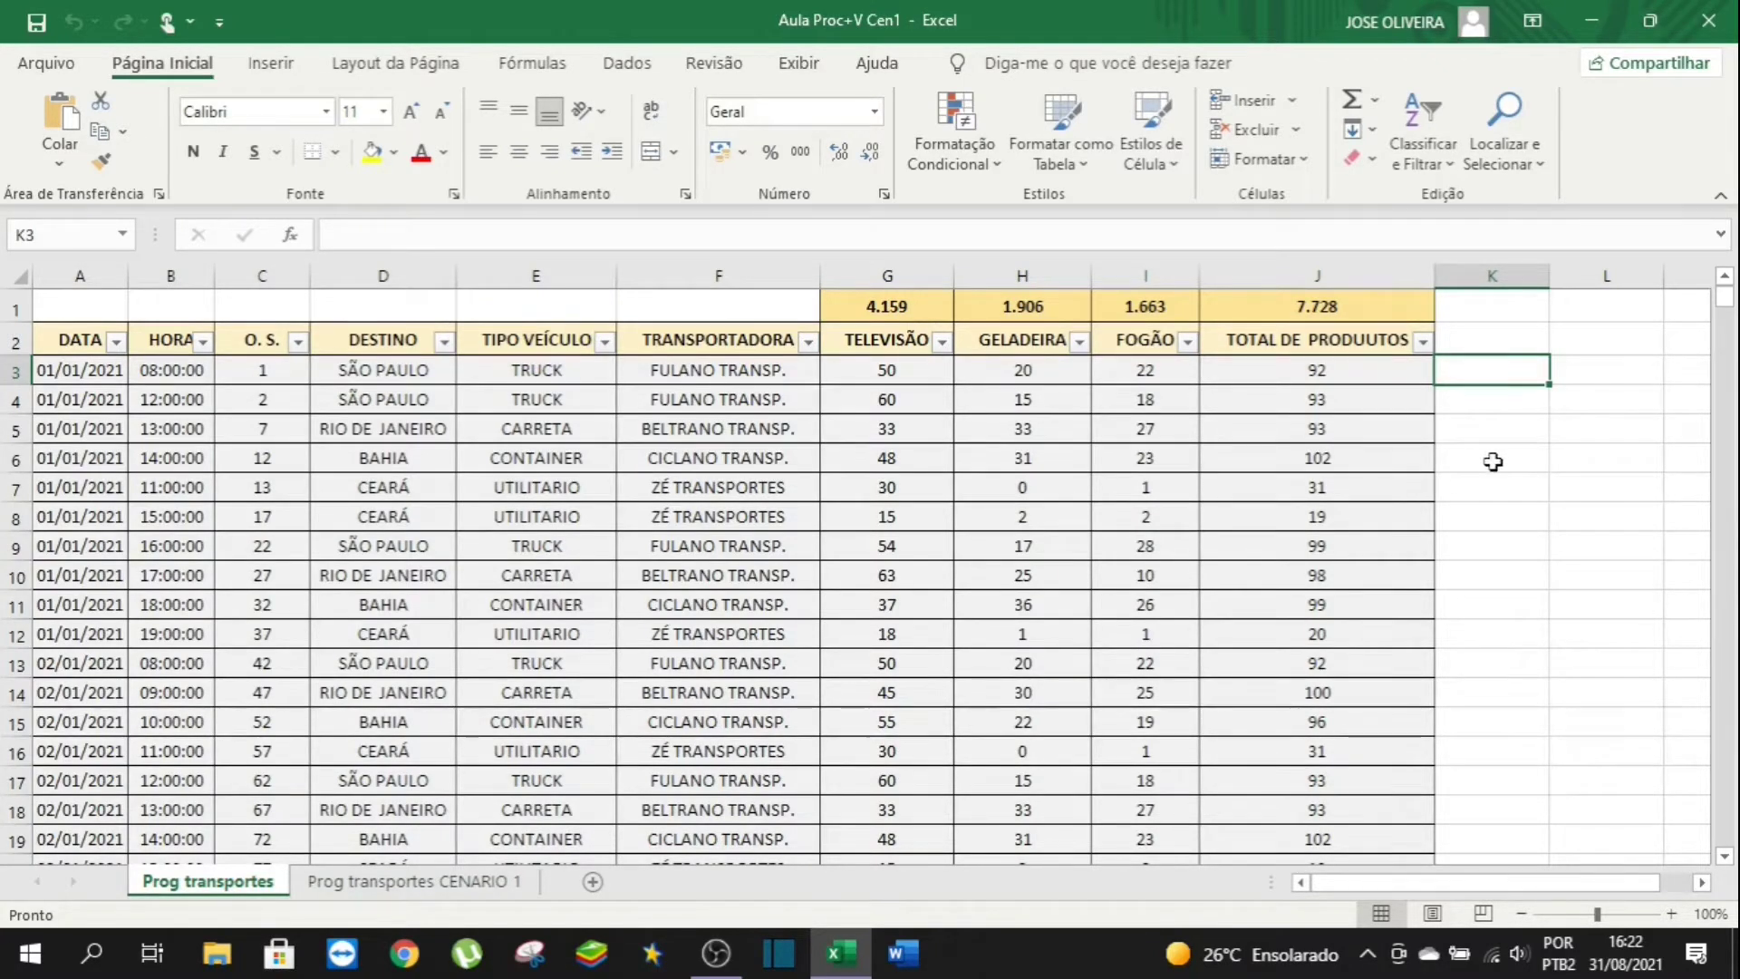
pyautogui.click(431, 883)
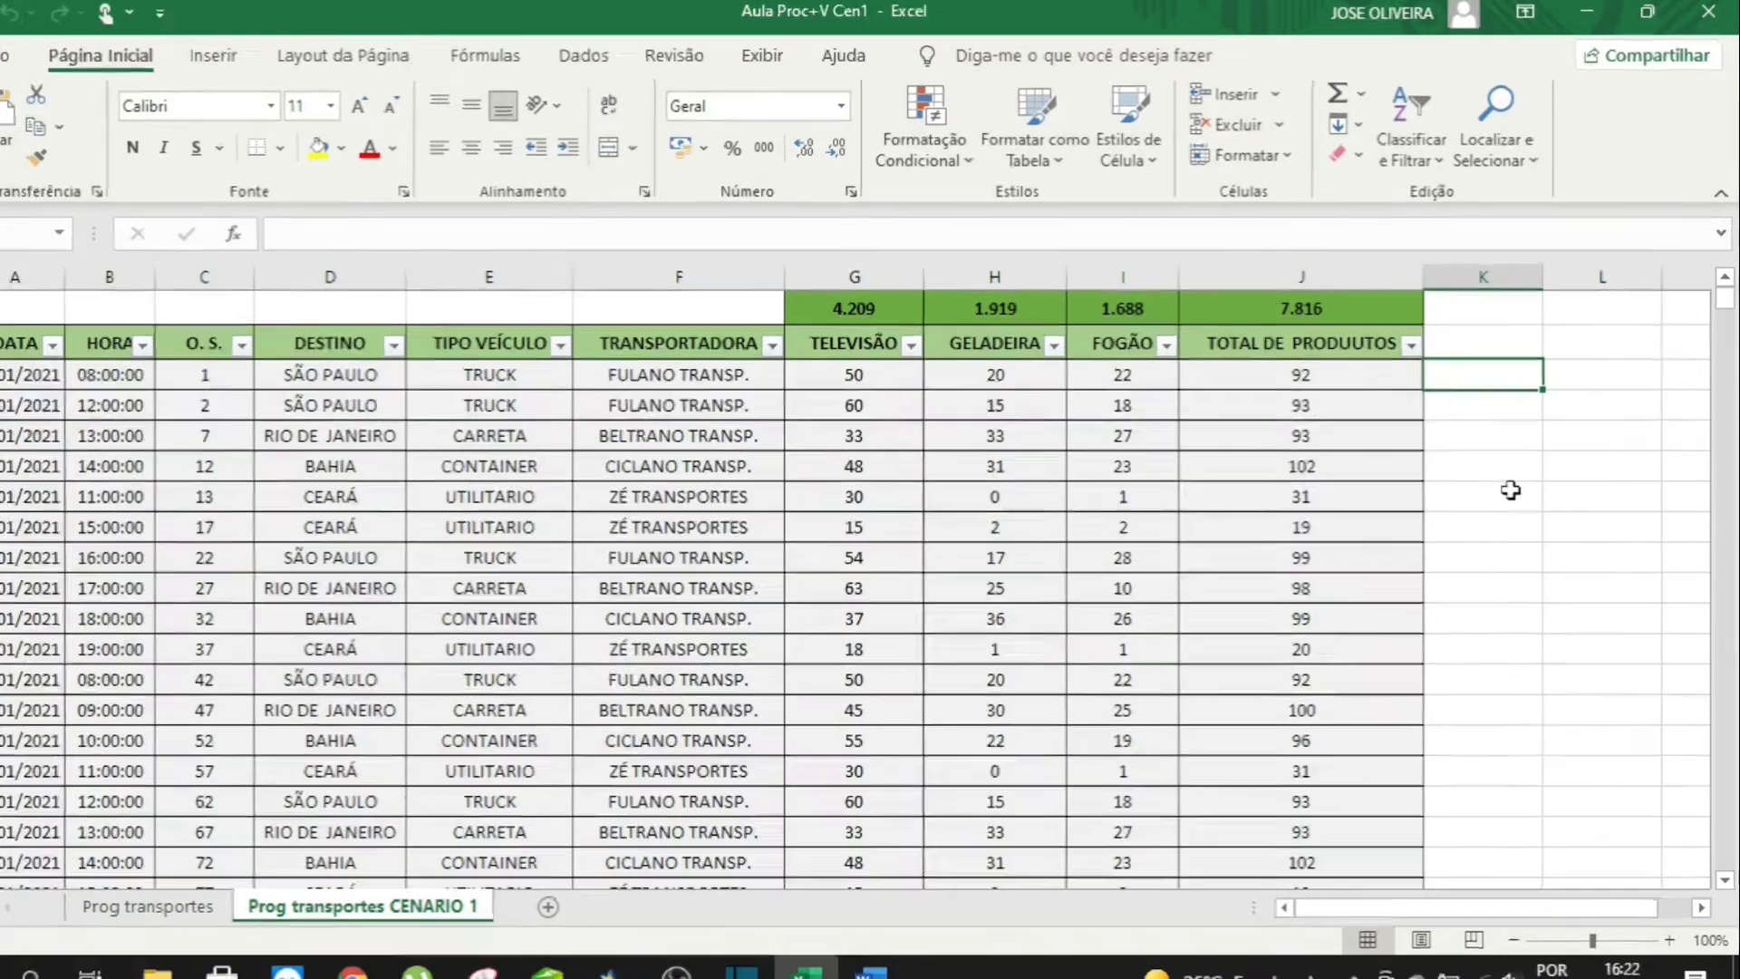
pyautogui.write('=')
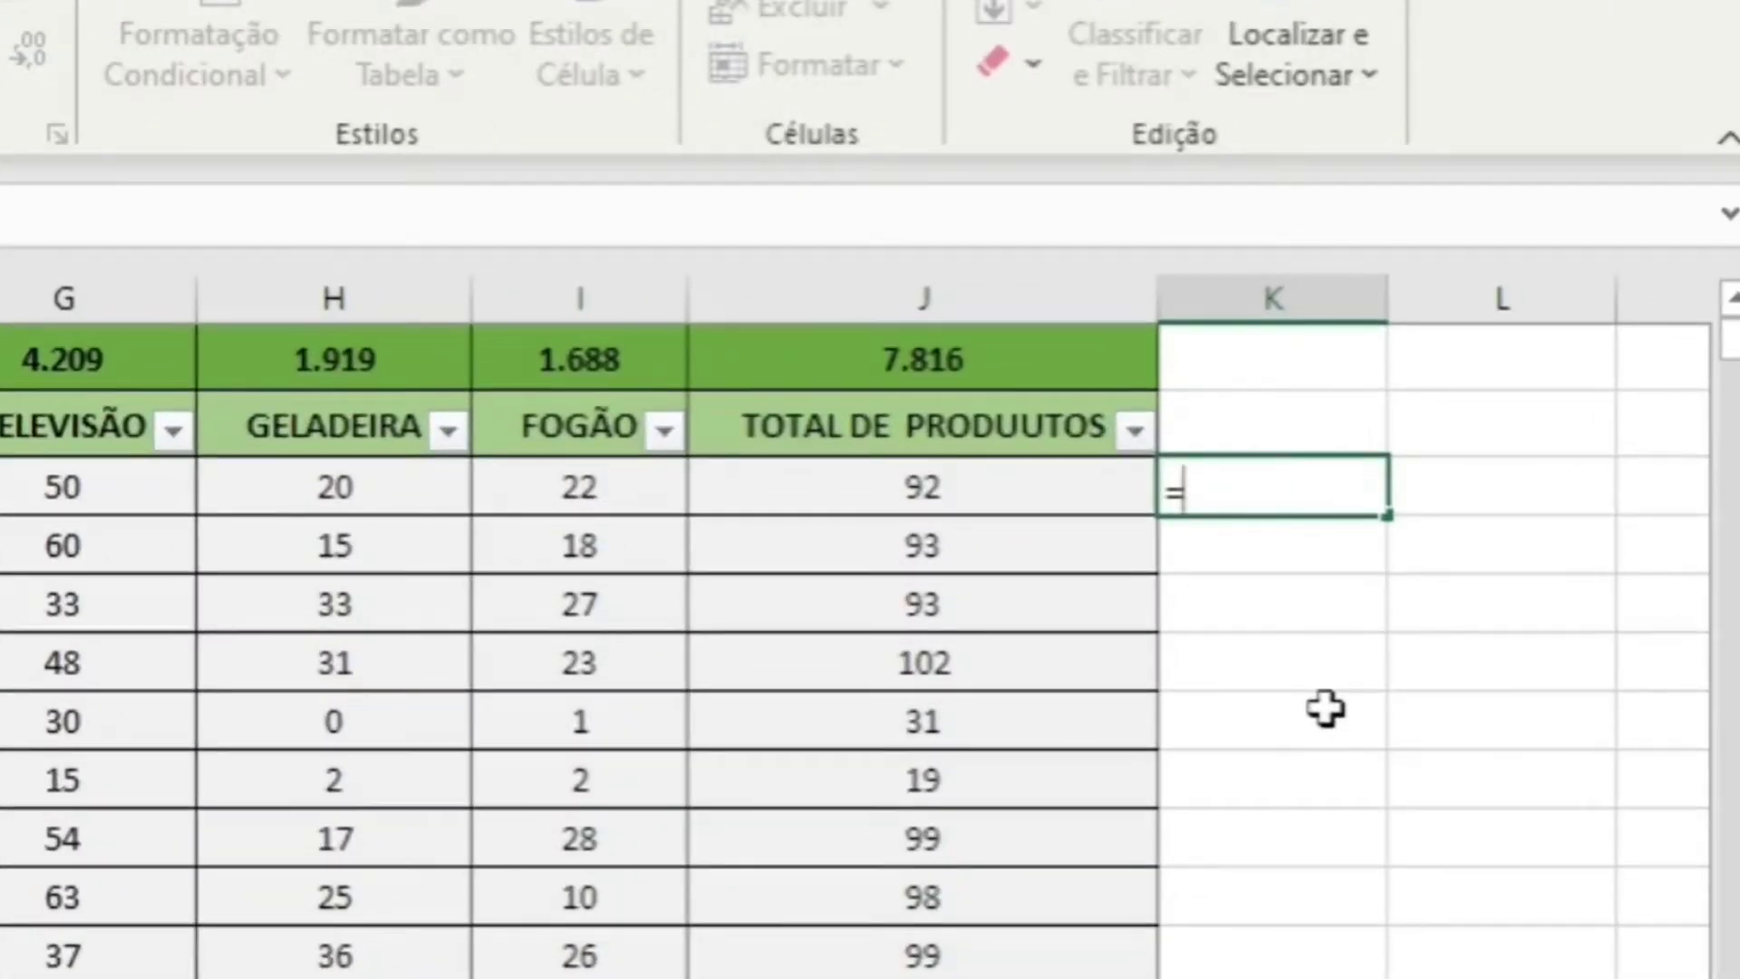
pyautogui.write('proc')
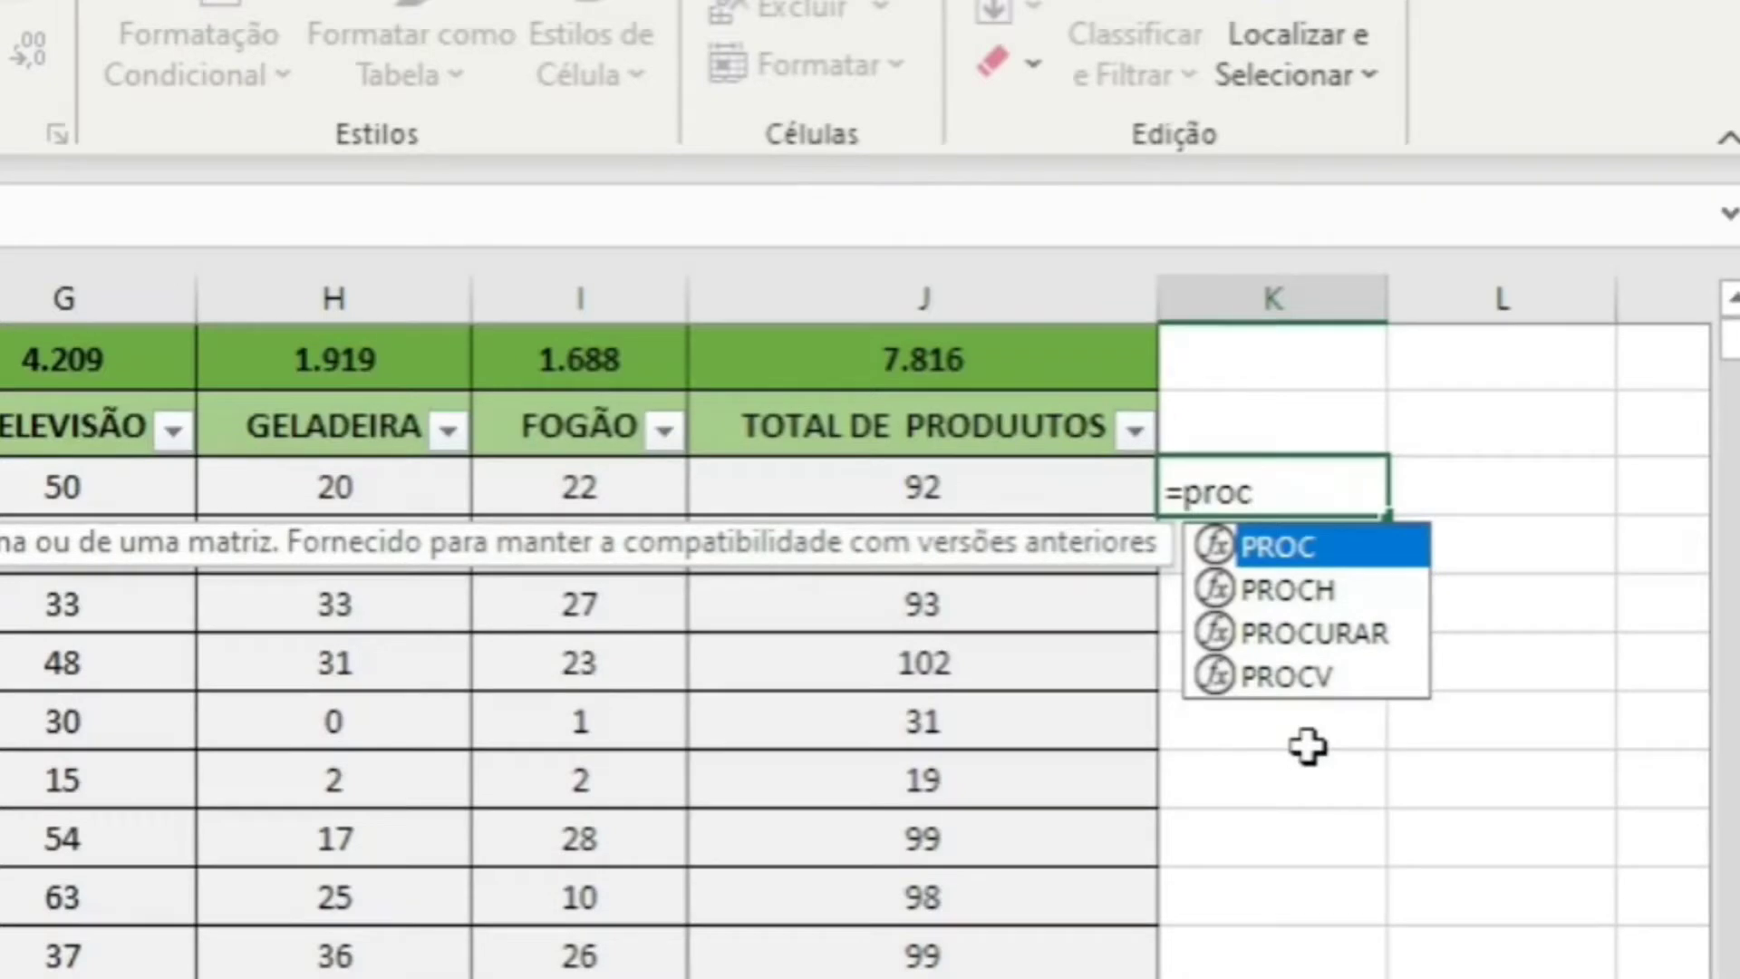
pyautogui.click(1303, 694)
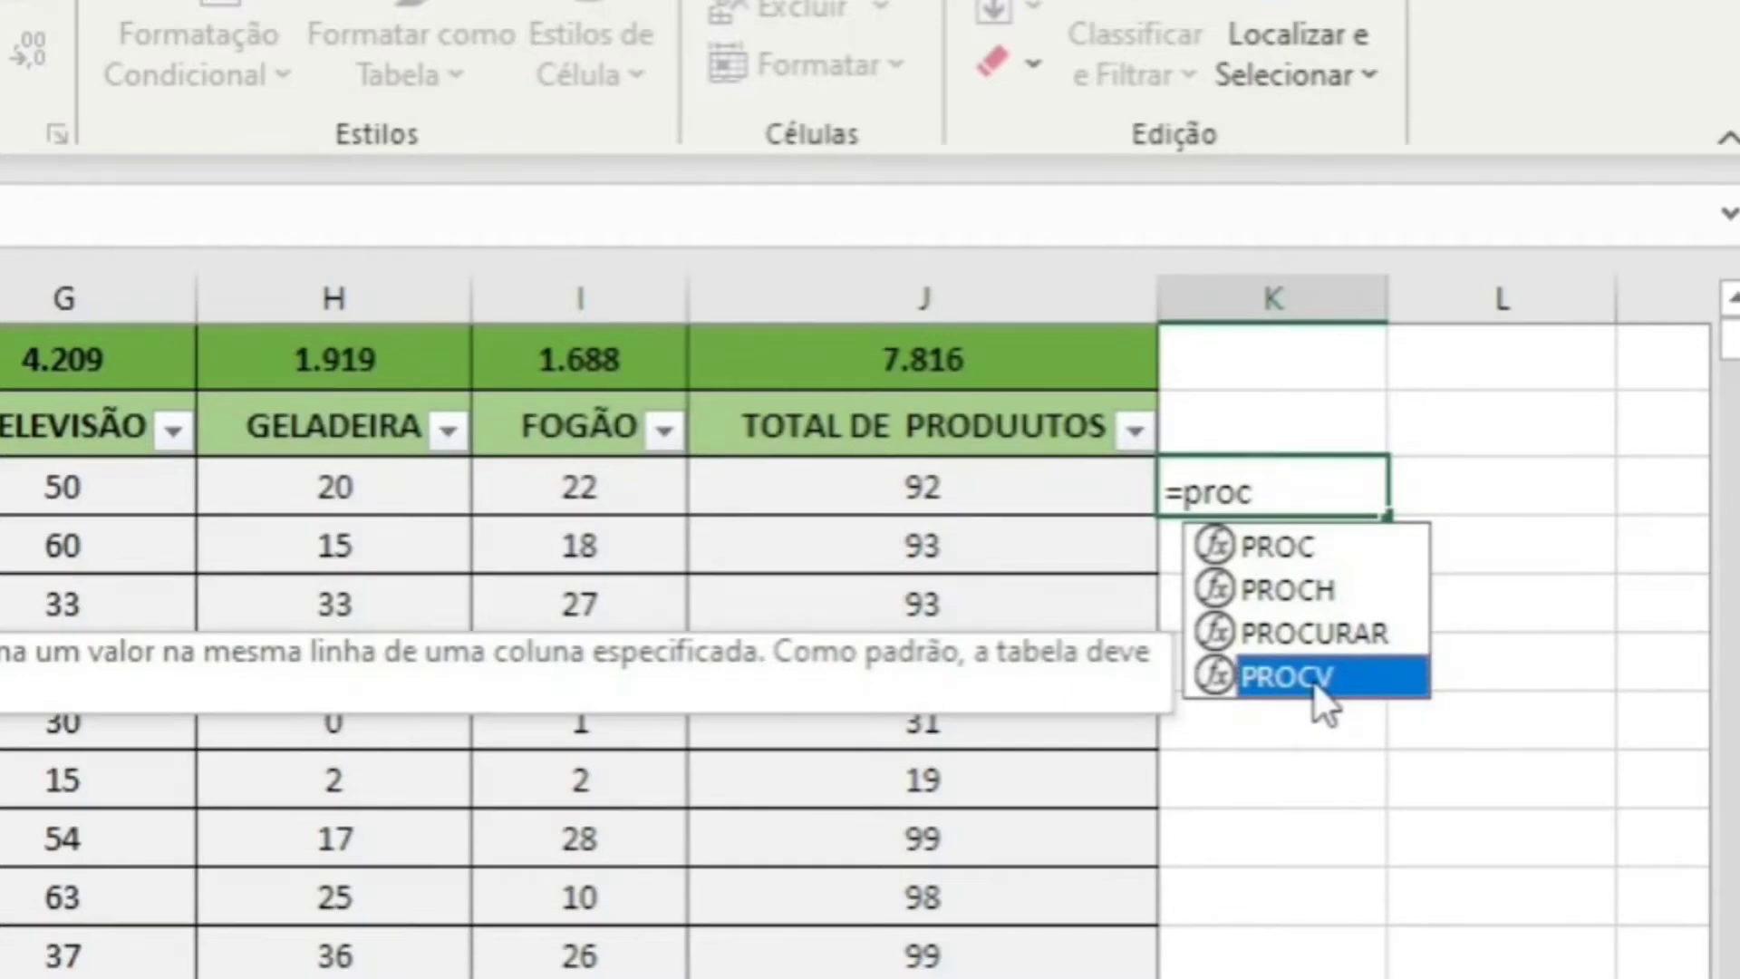
pyautogui.doubleClick(1314, 687)
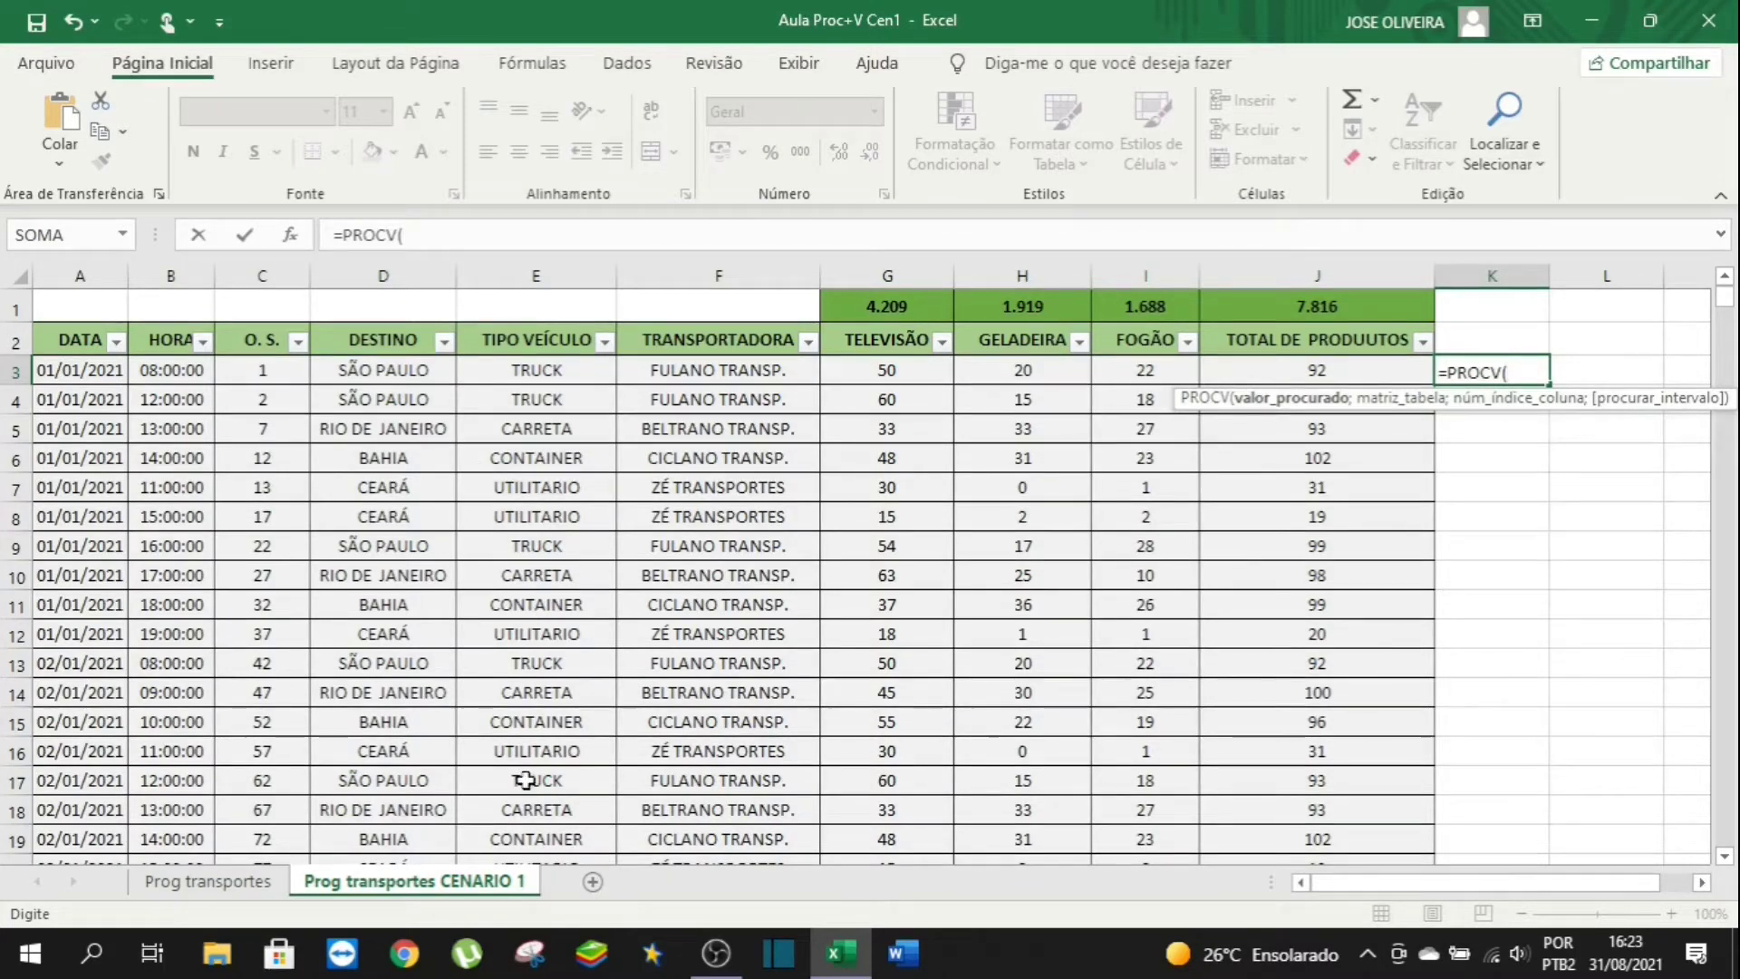
pyautogui.click(201, 886)
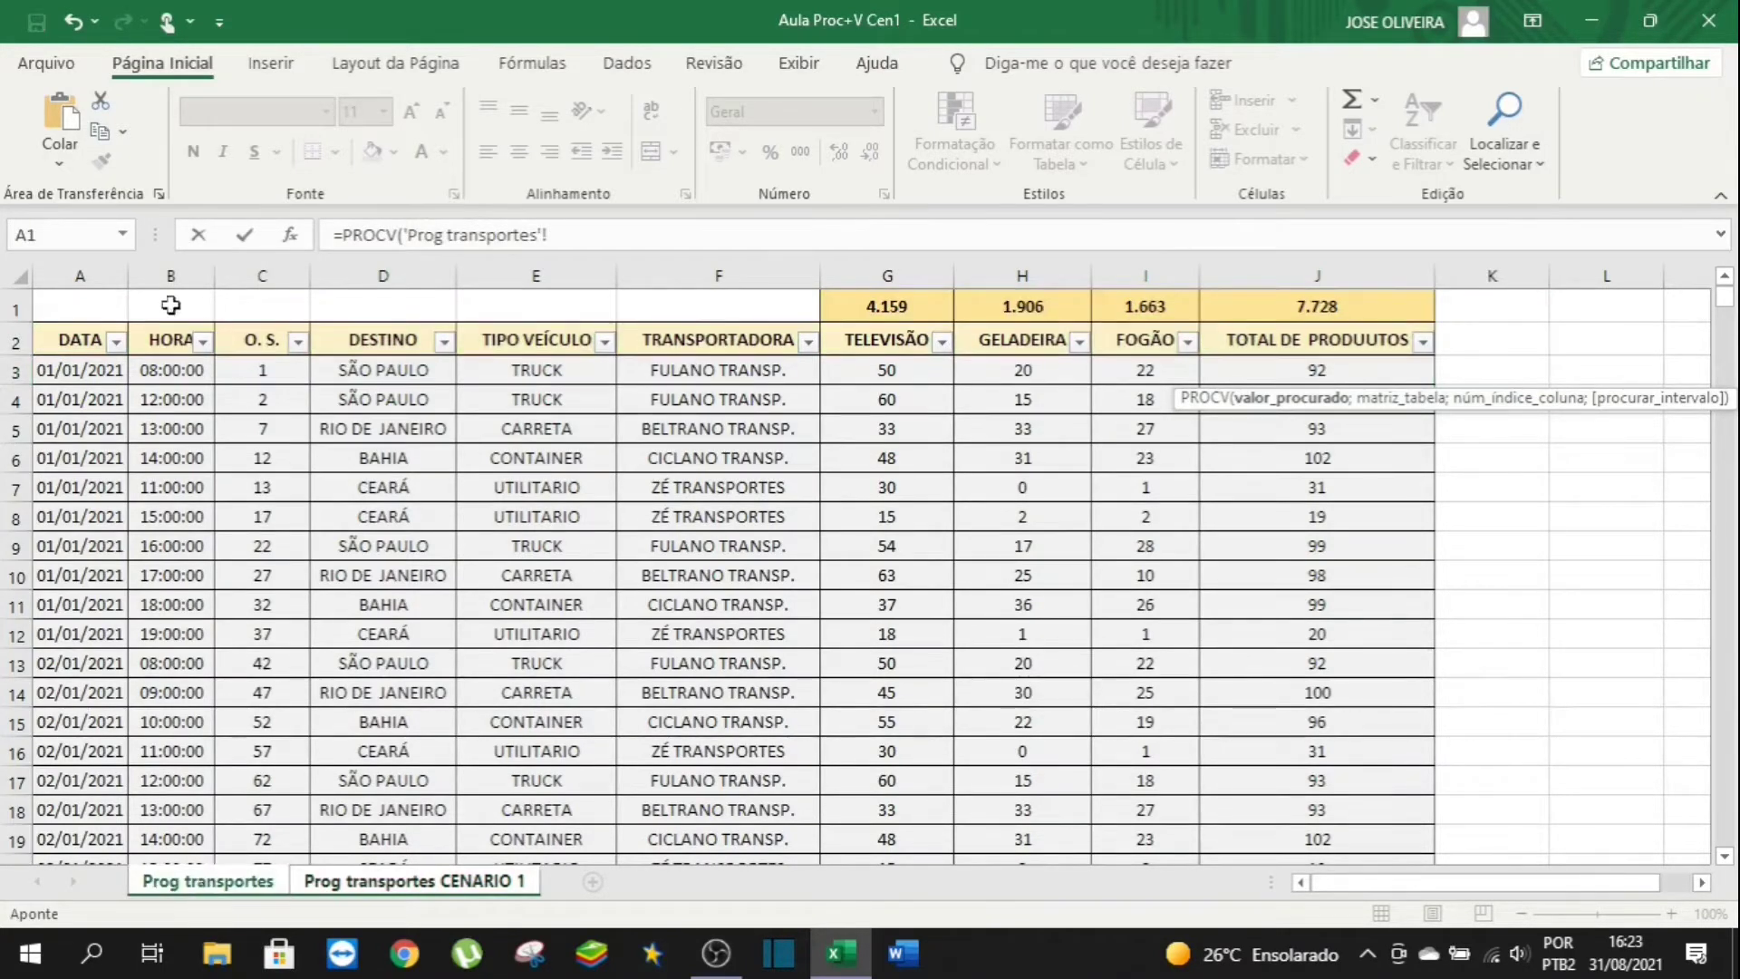
pyautogui.click(401, 882)
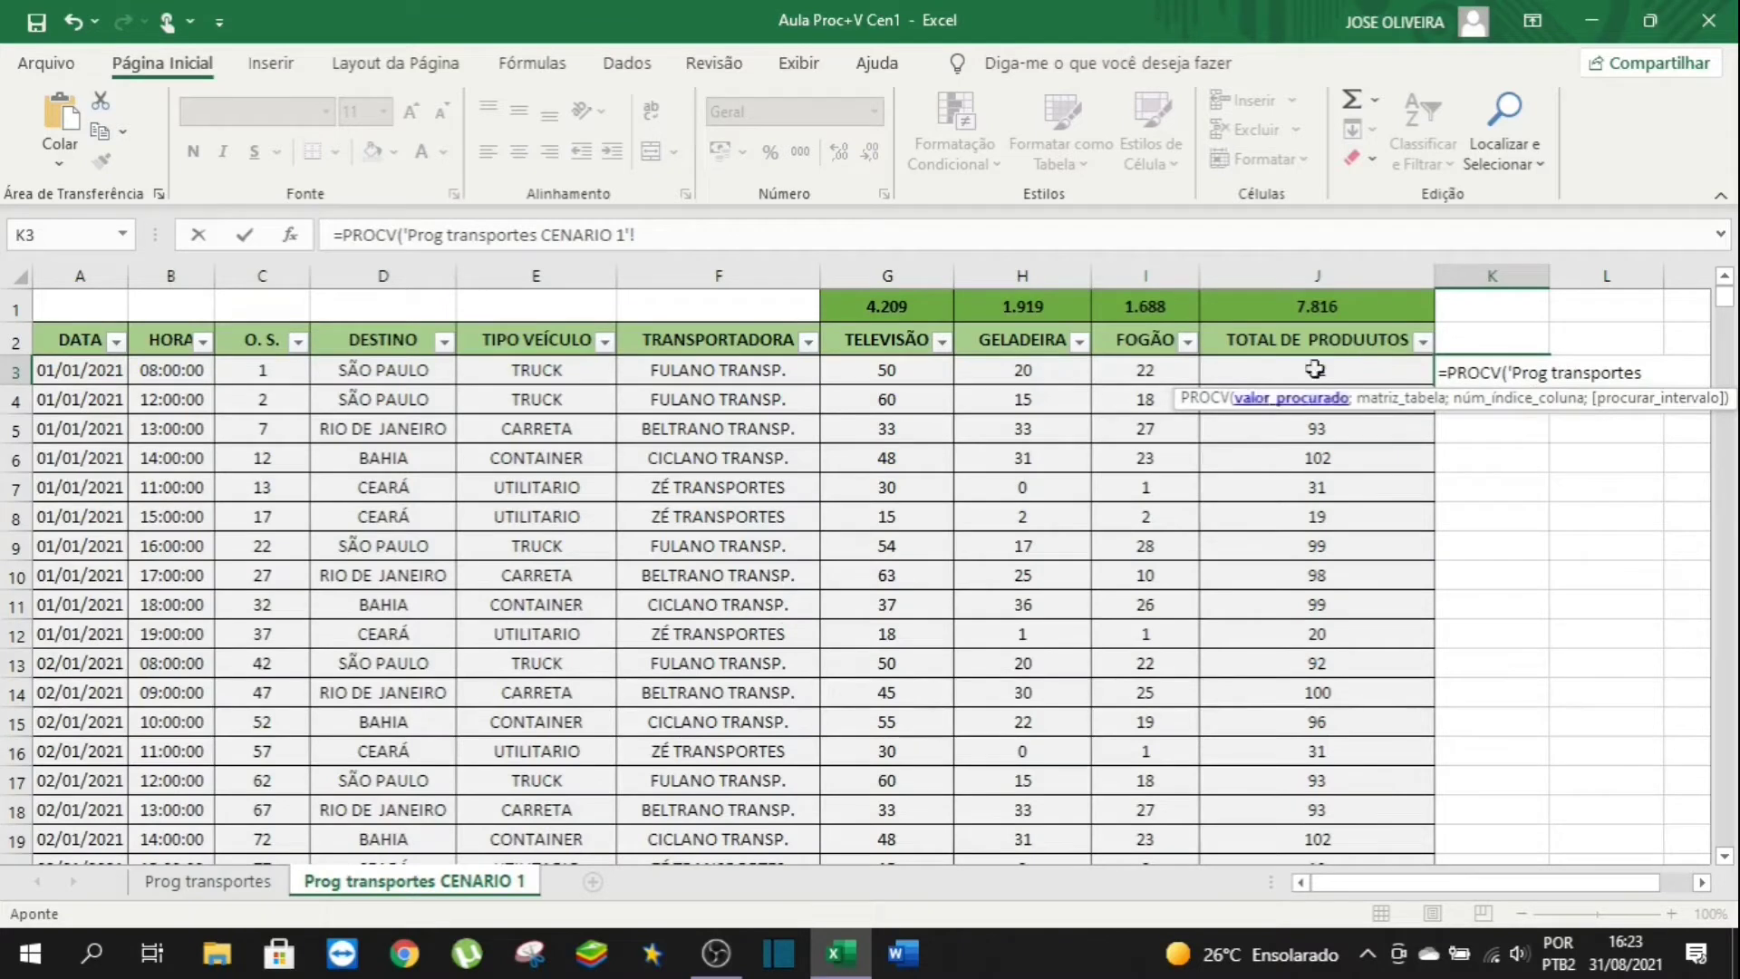
pyautogui.click(1647, 376)
pyautogui.press('BackSpace')
pyautogui.press('BackSpace')
pyautogui.press('BackSpace')
pyautogui.press('BackSpace')
pyautogui.press('BackSpace')
pyautogui.press('BackSpace')
pyautogui.press('BackSpace')
pyautogui.press('BackSpace')
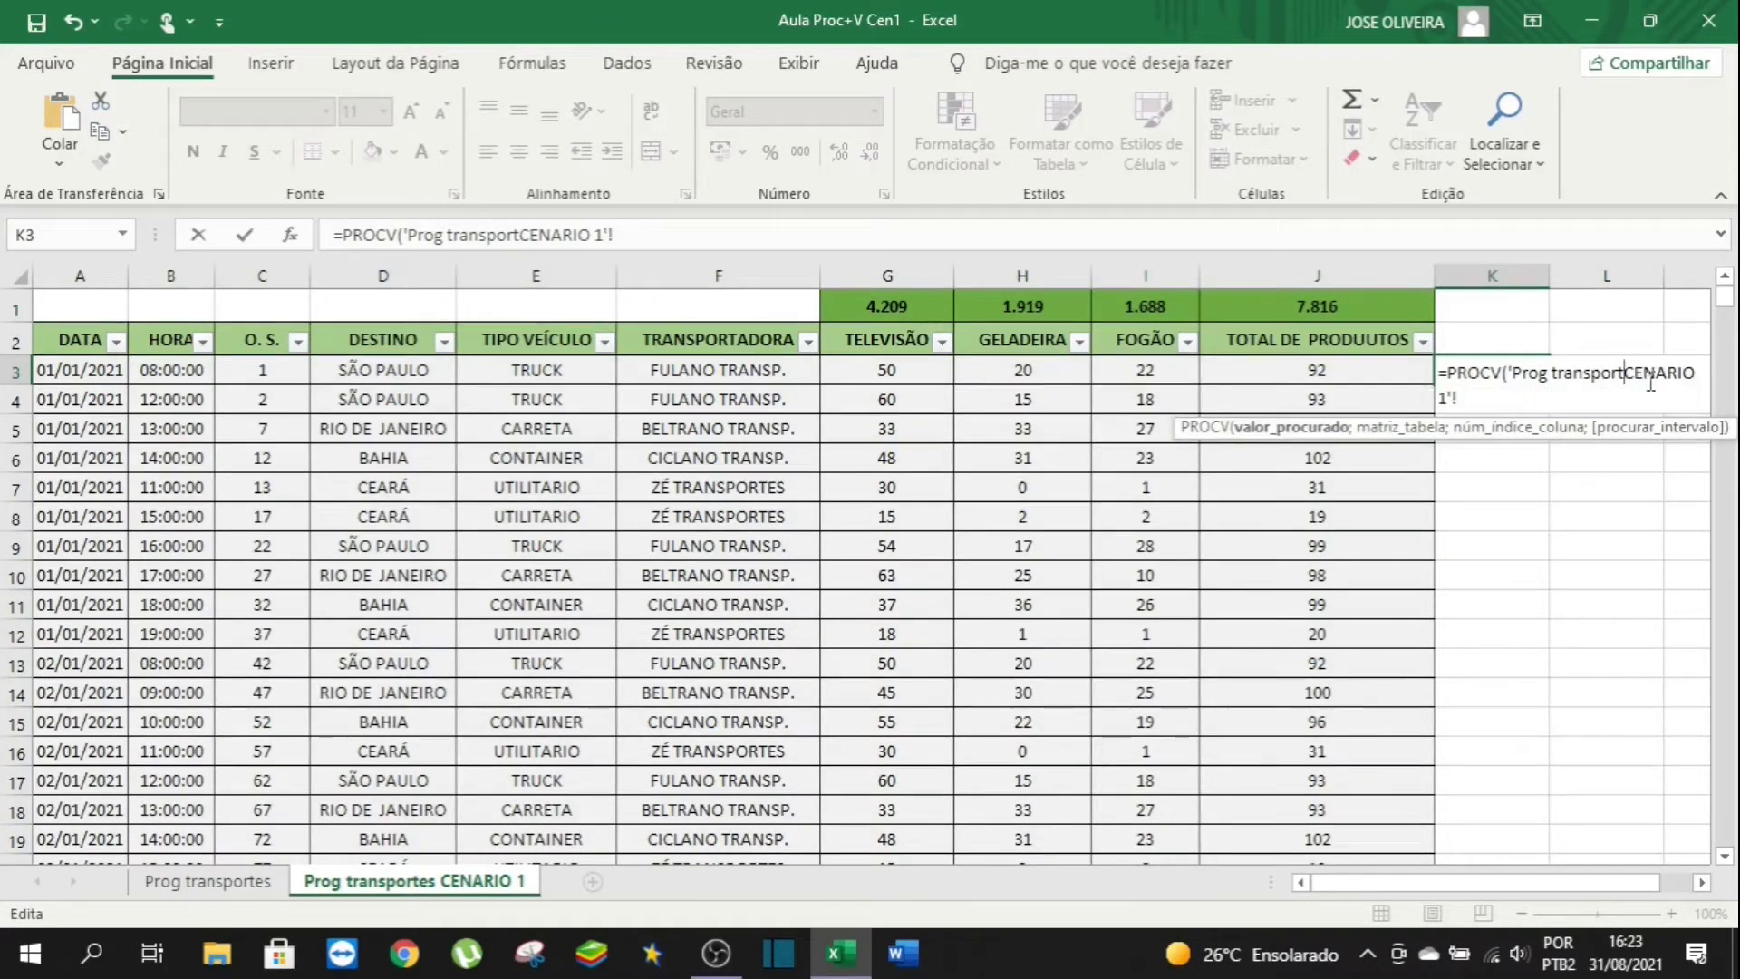
pyautogui.press('Escape')
pyautogui.press('Escape')
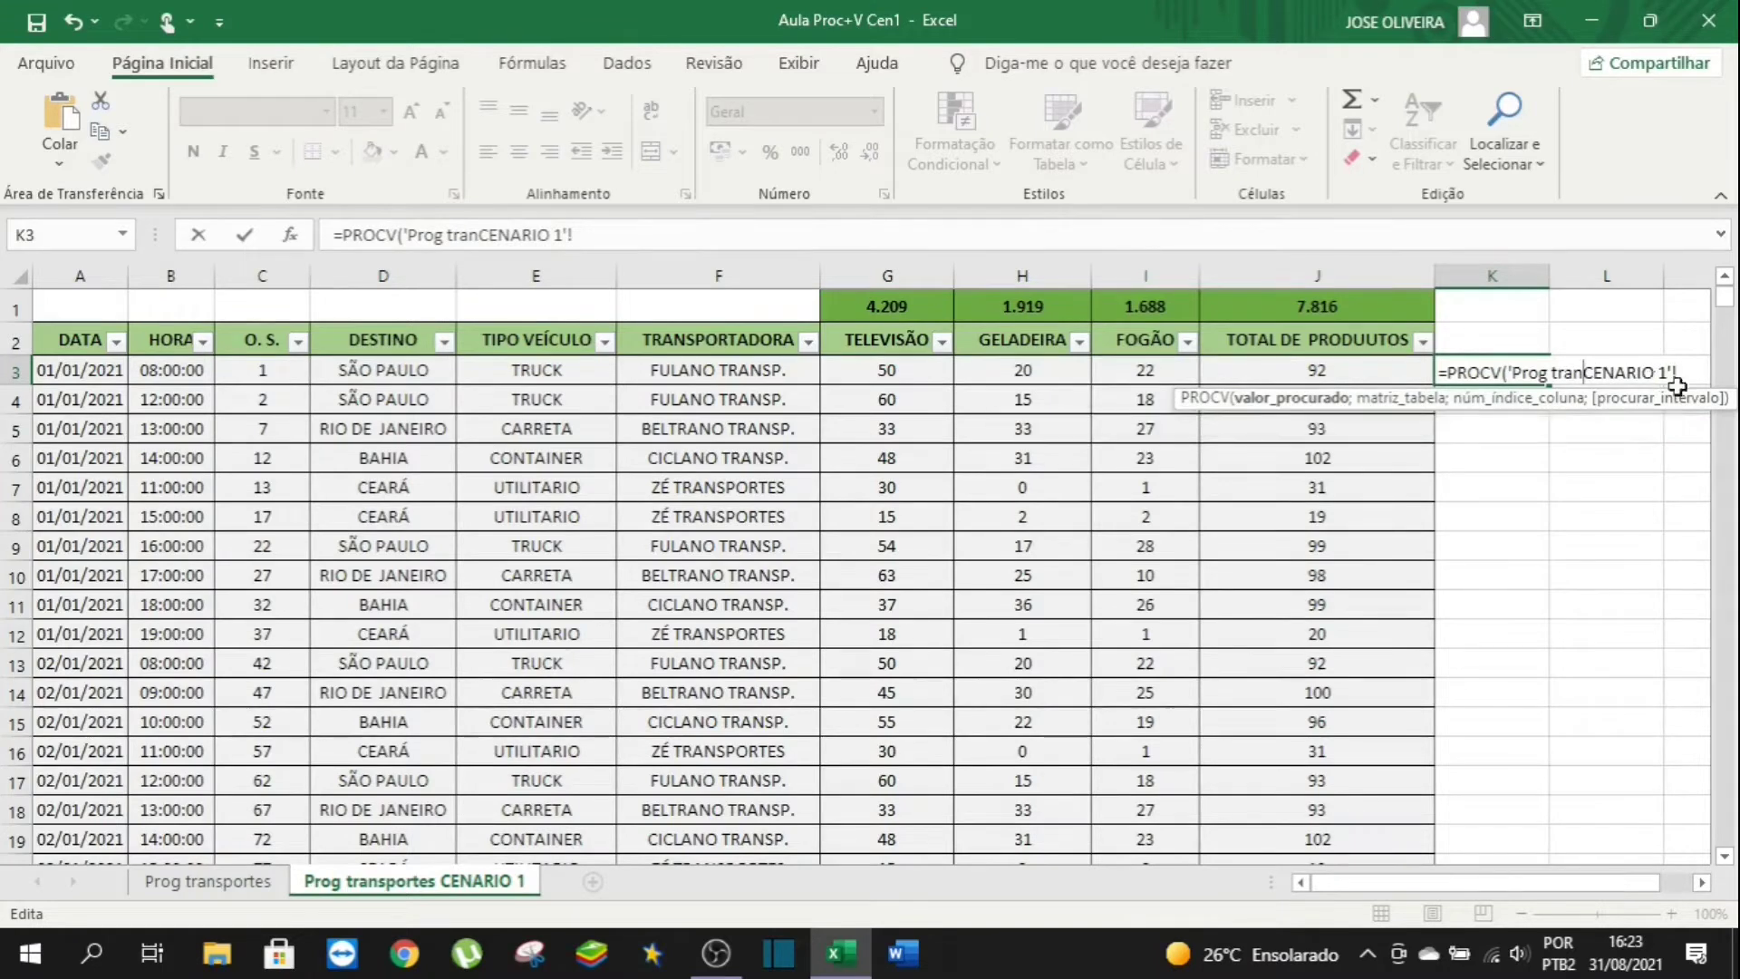
# Begin a PROCV formula in K3 of Prog transportes CENARIO 1 with the O. S. cell C3 as the lookup value.
pyautogui.write('=pro')
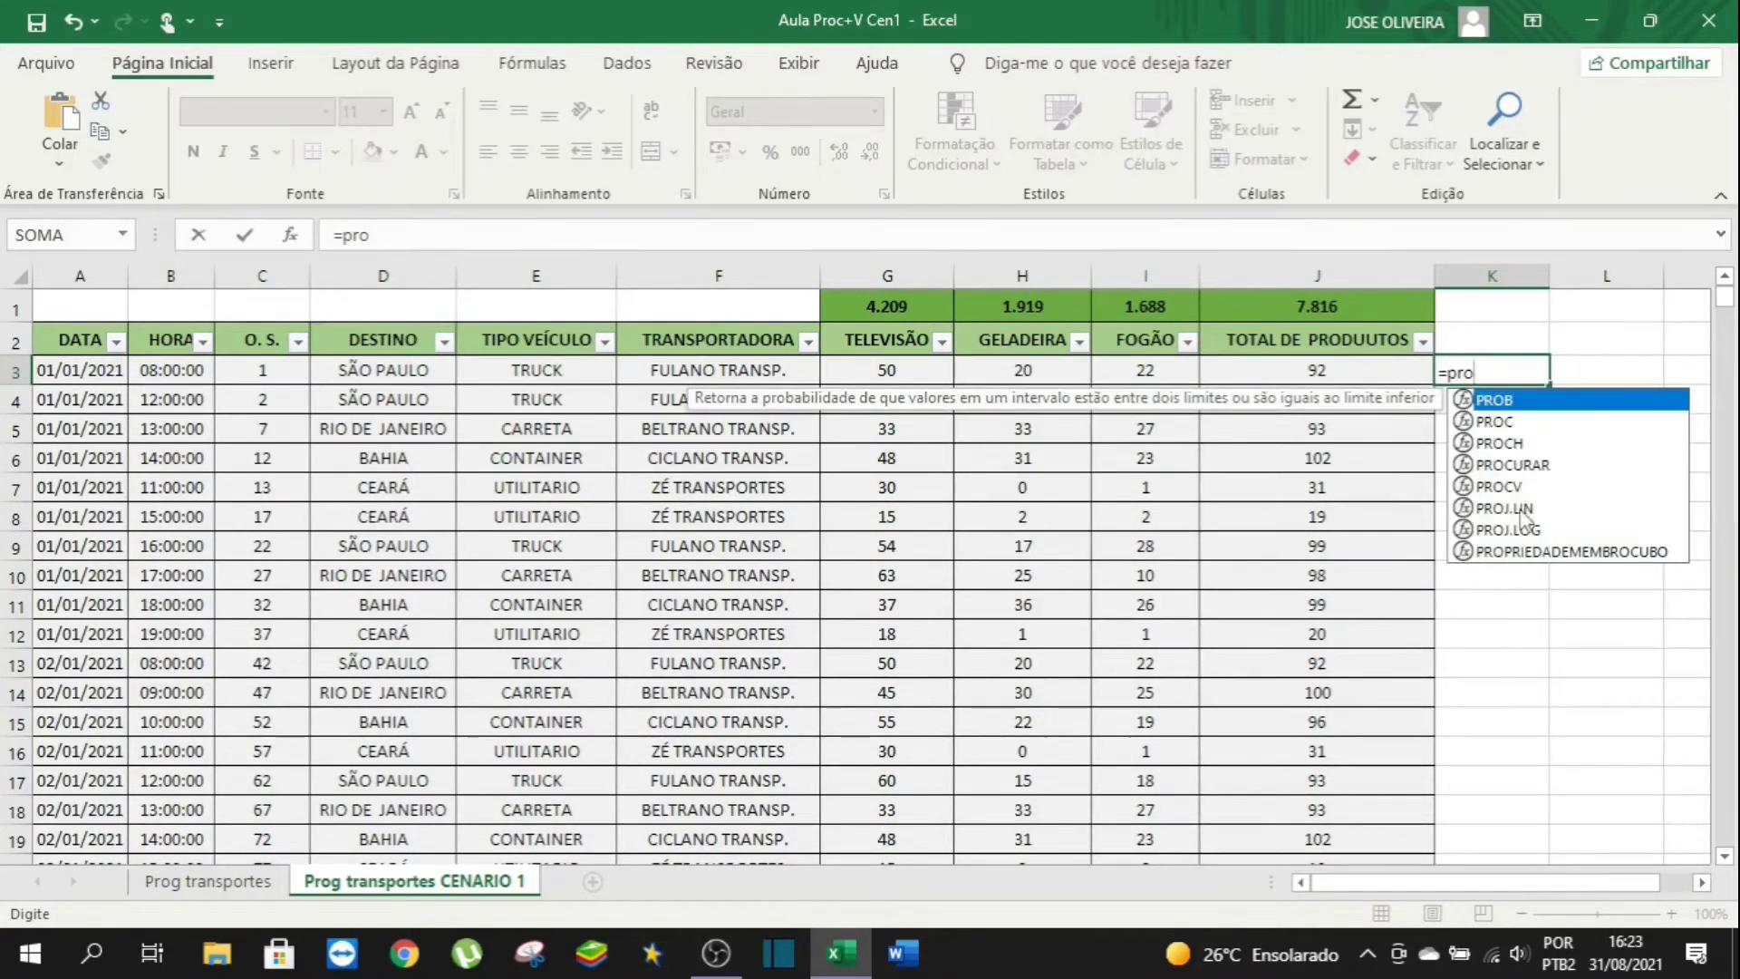
pyautogui.doubleClick(1520, 486)
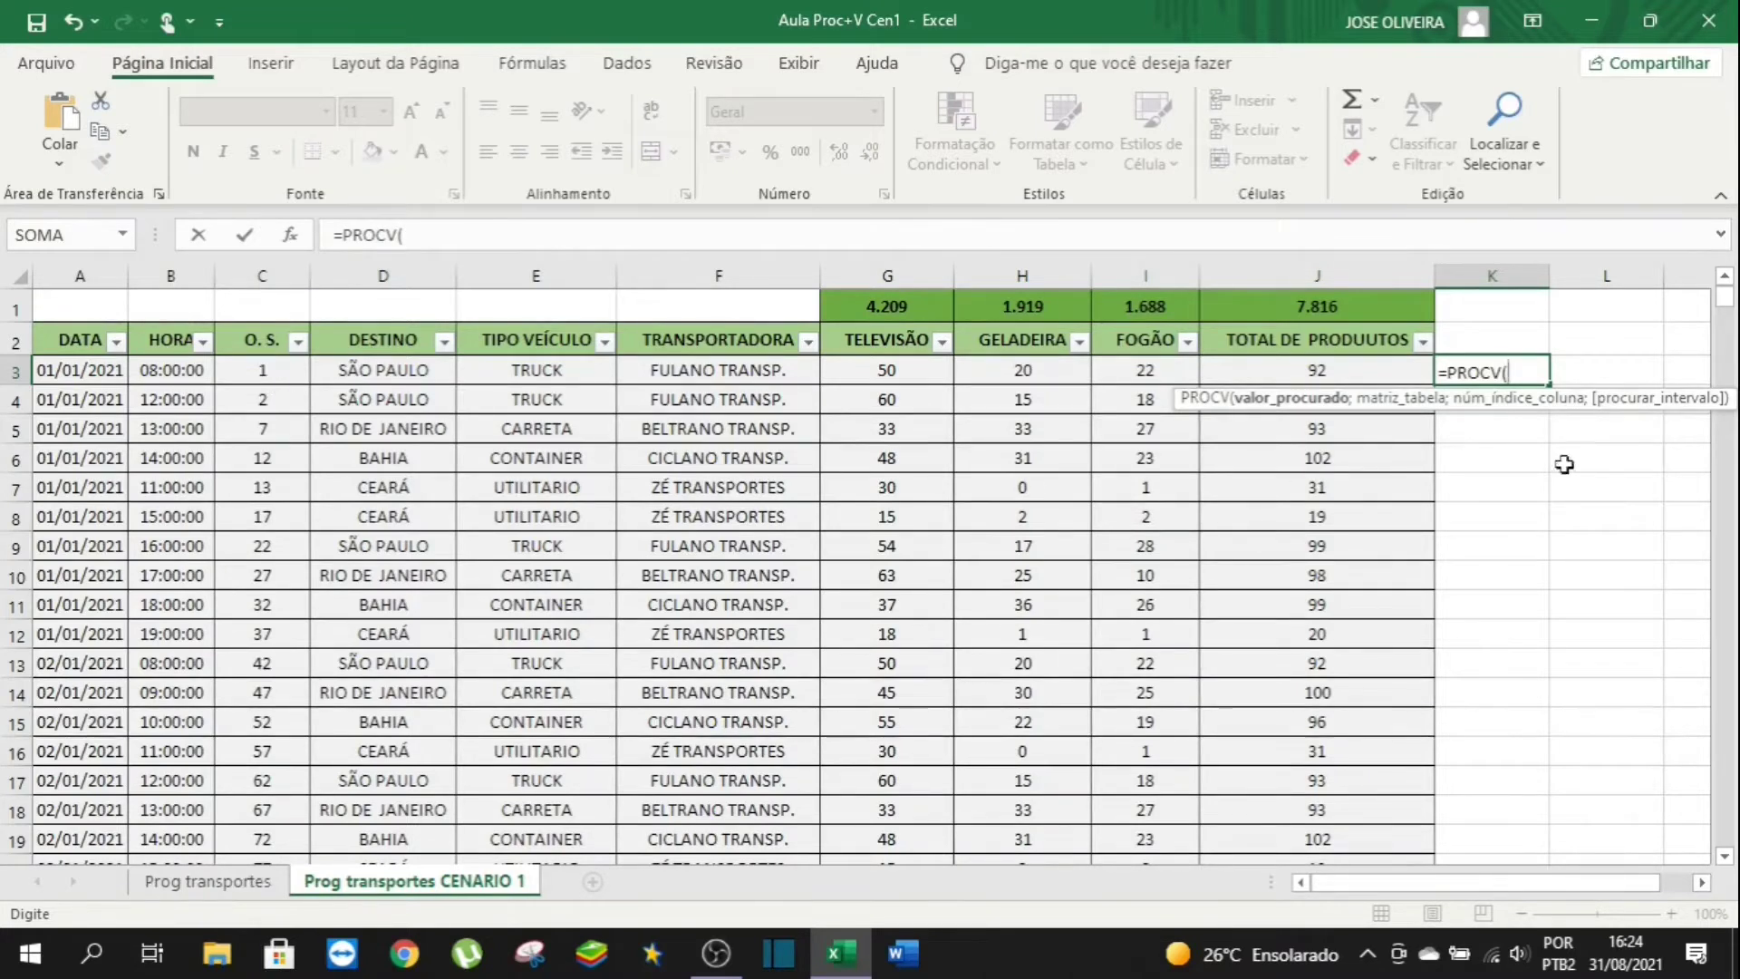
pyautogui.click(275, 372)
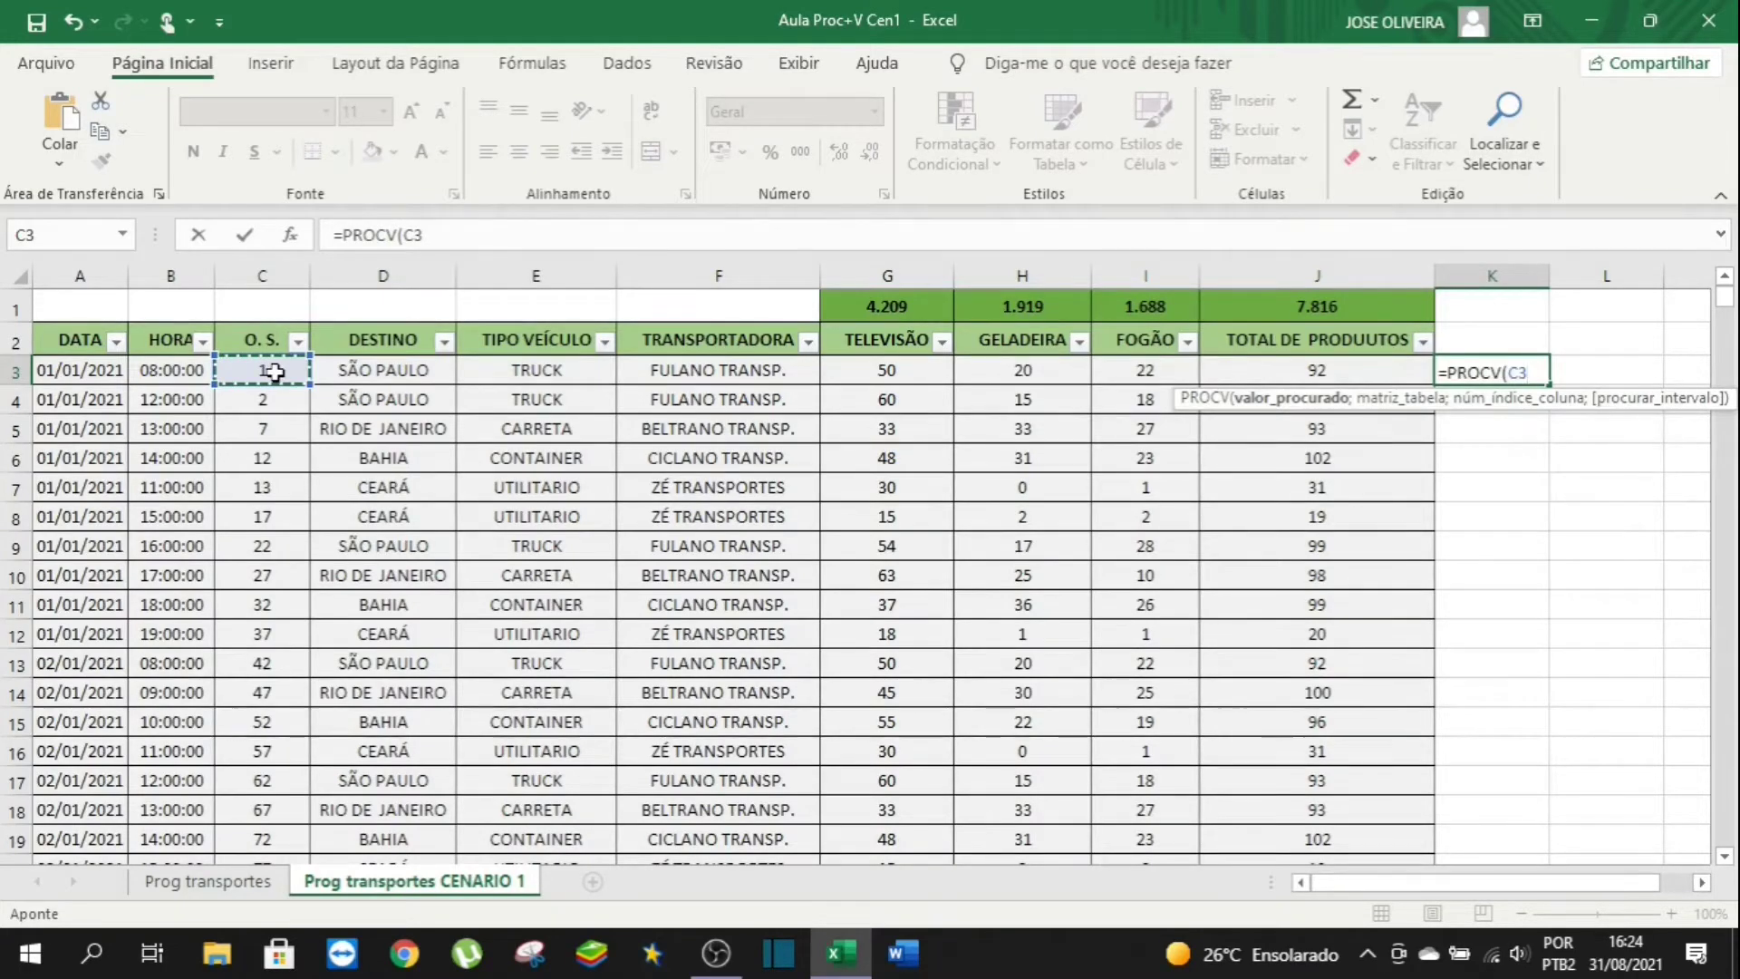
pyautogui.write(';')
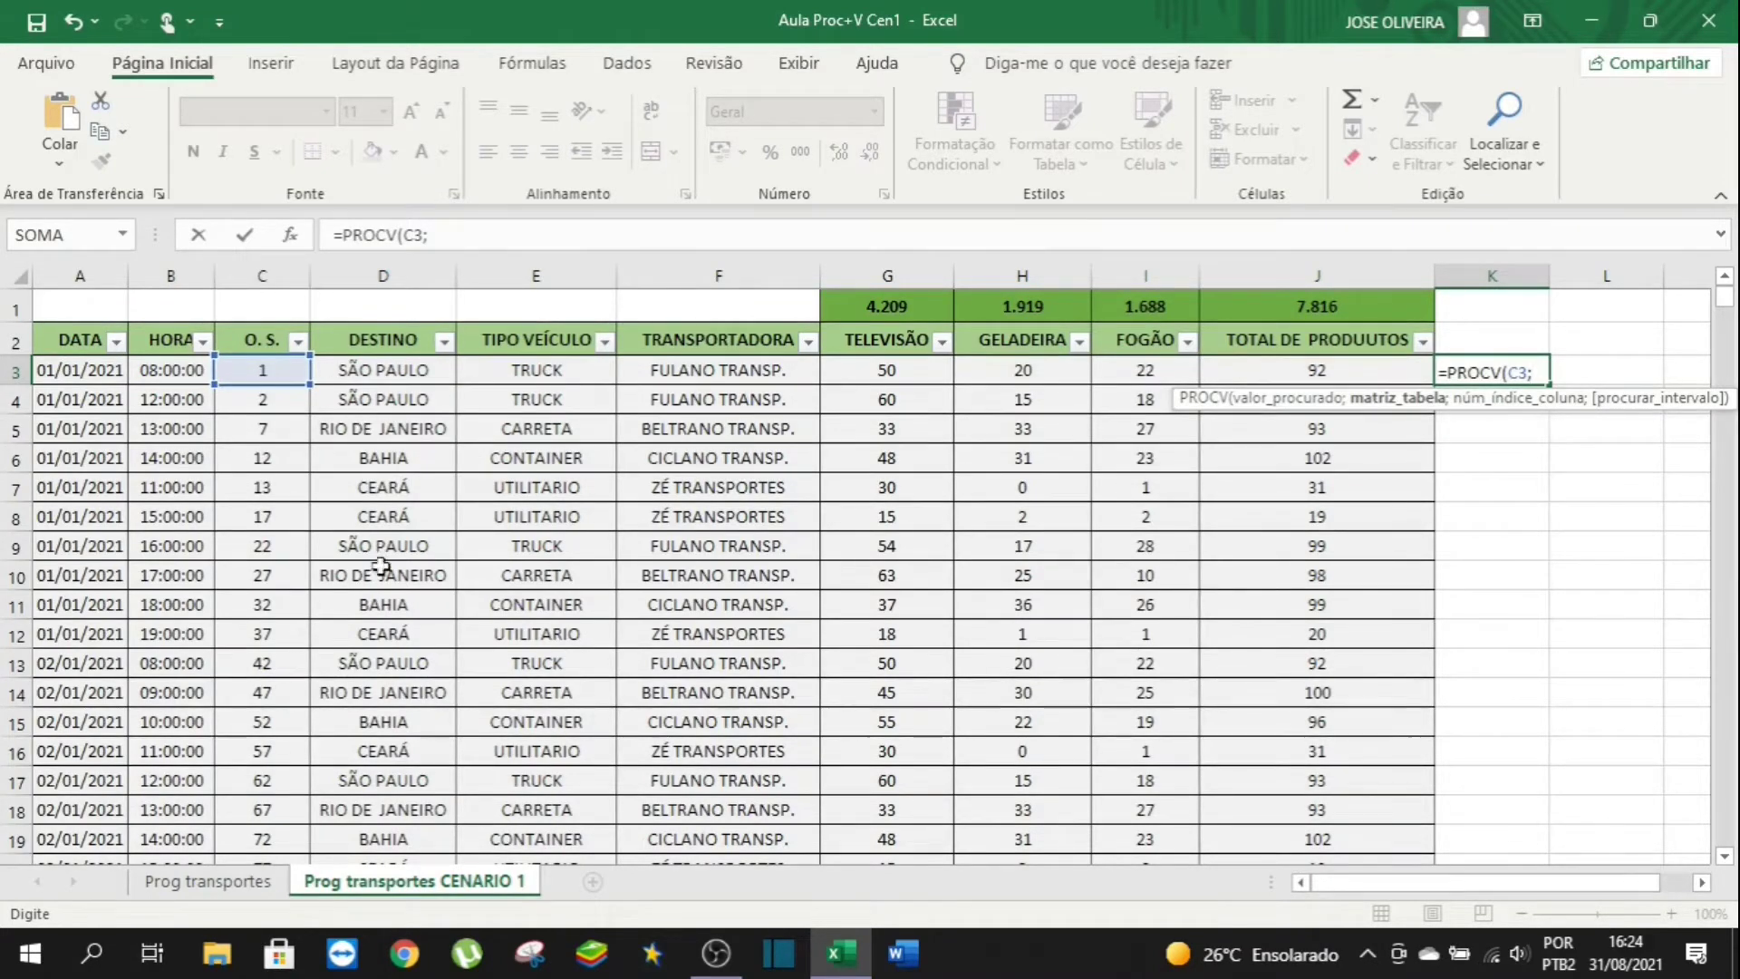
# Complete the PROCV formula with column C of Prog transportes as the table, column index 1 and FALSO for an exact match.
pyautogui.click(234, 885)
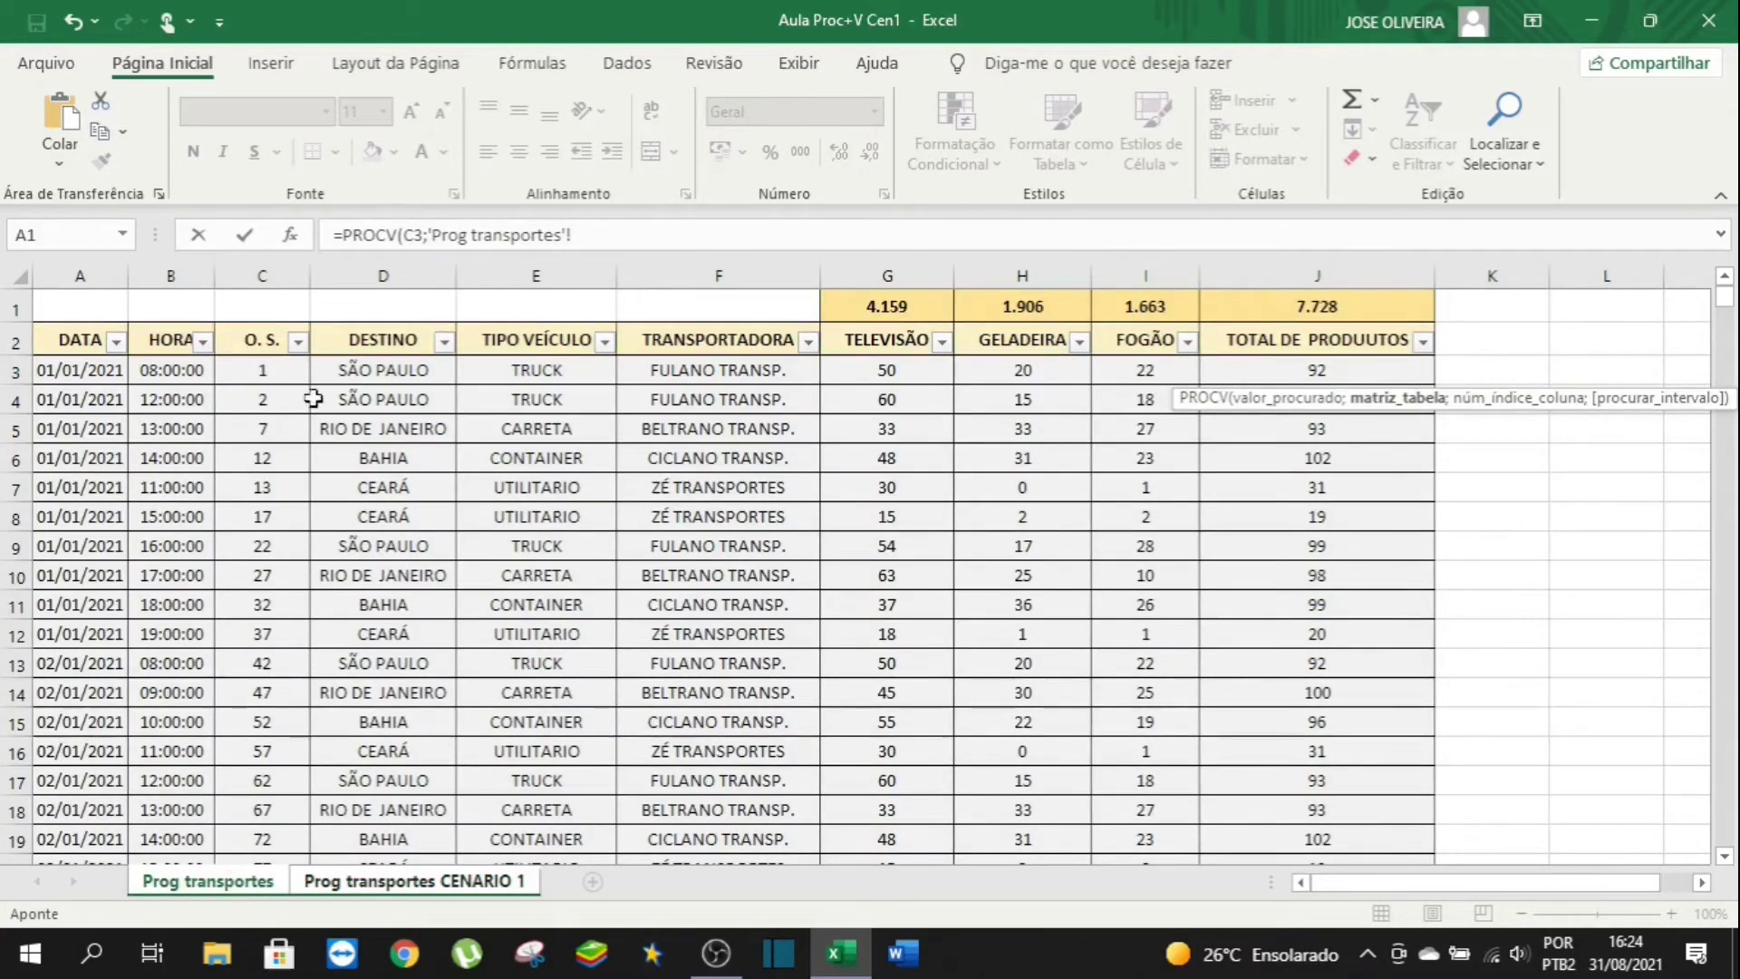
pyautogui.click(259, 270)
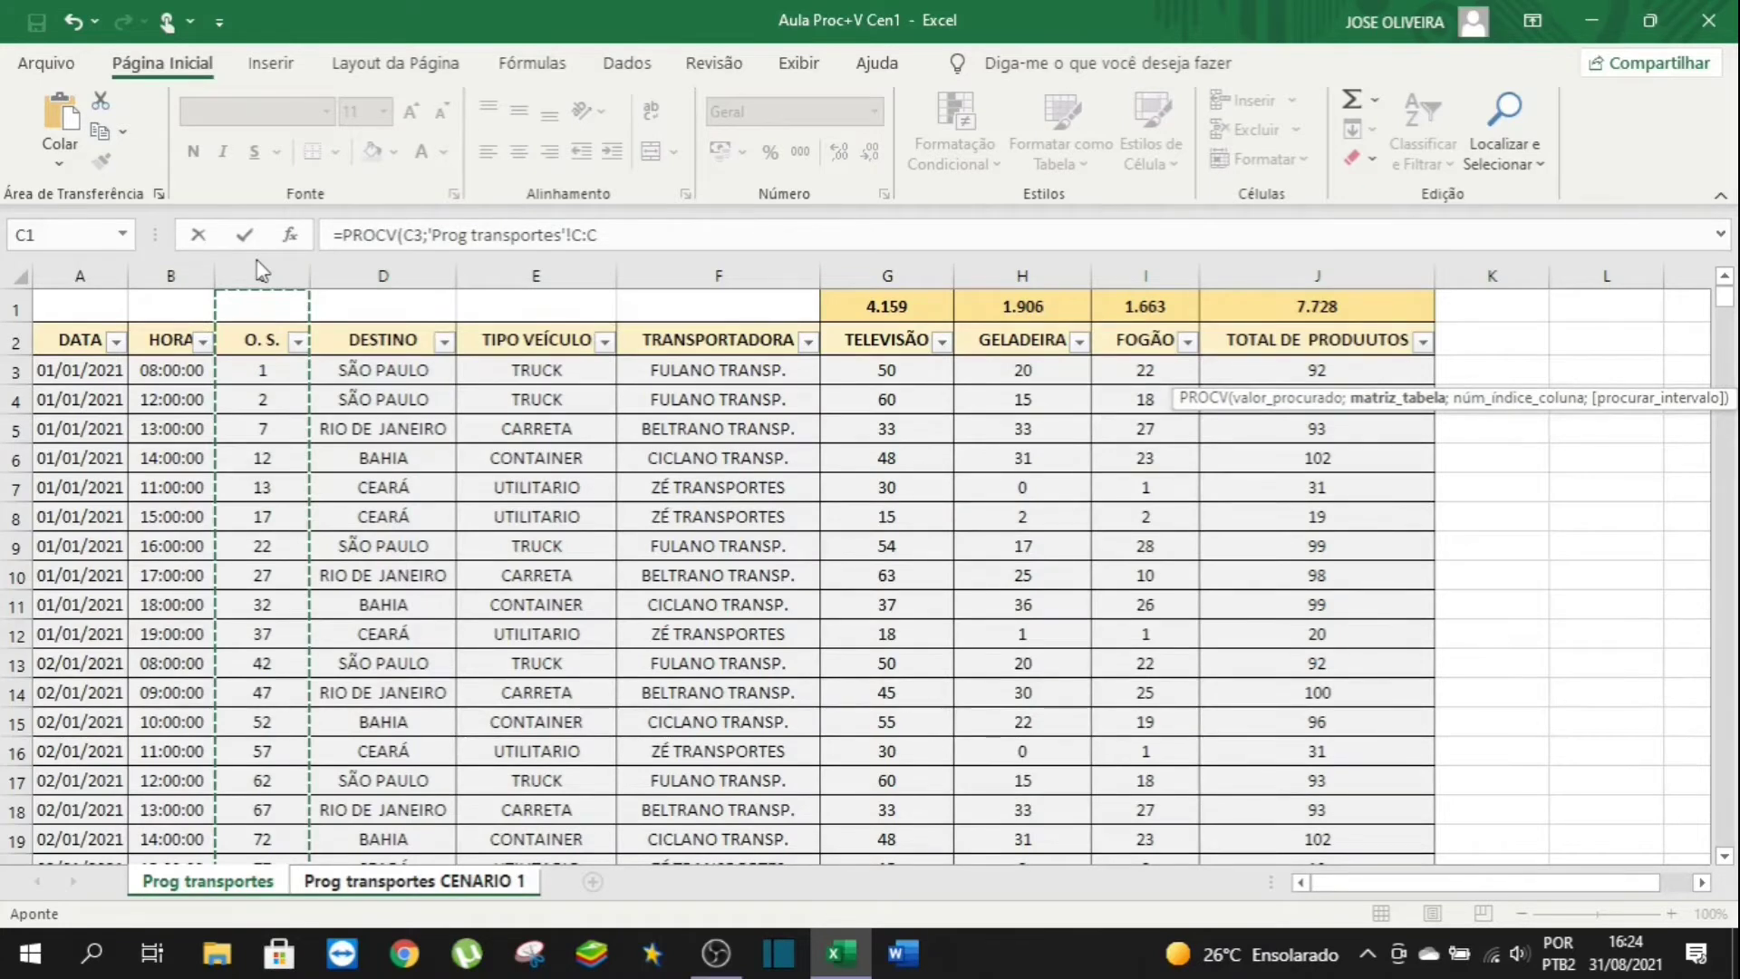
pyautogui.write(';1')
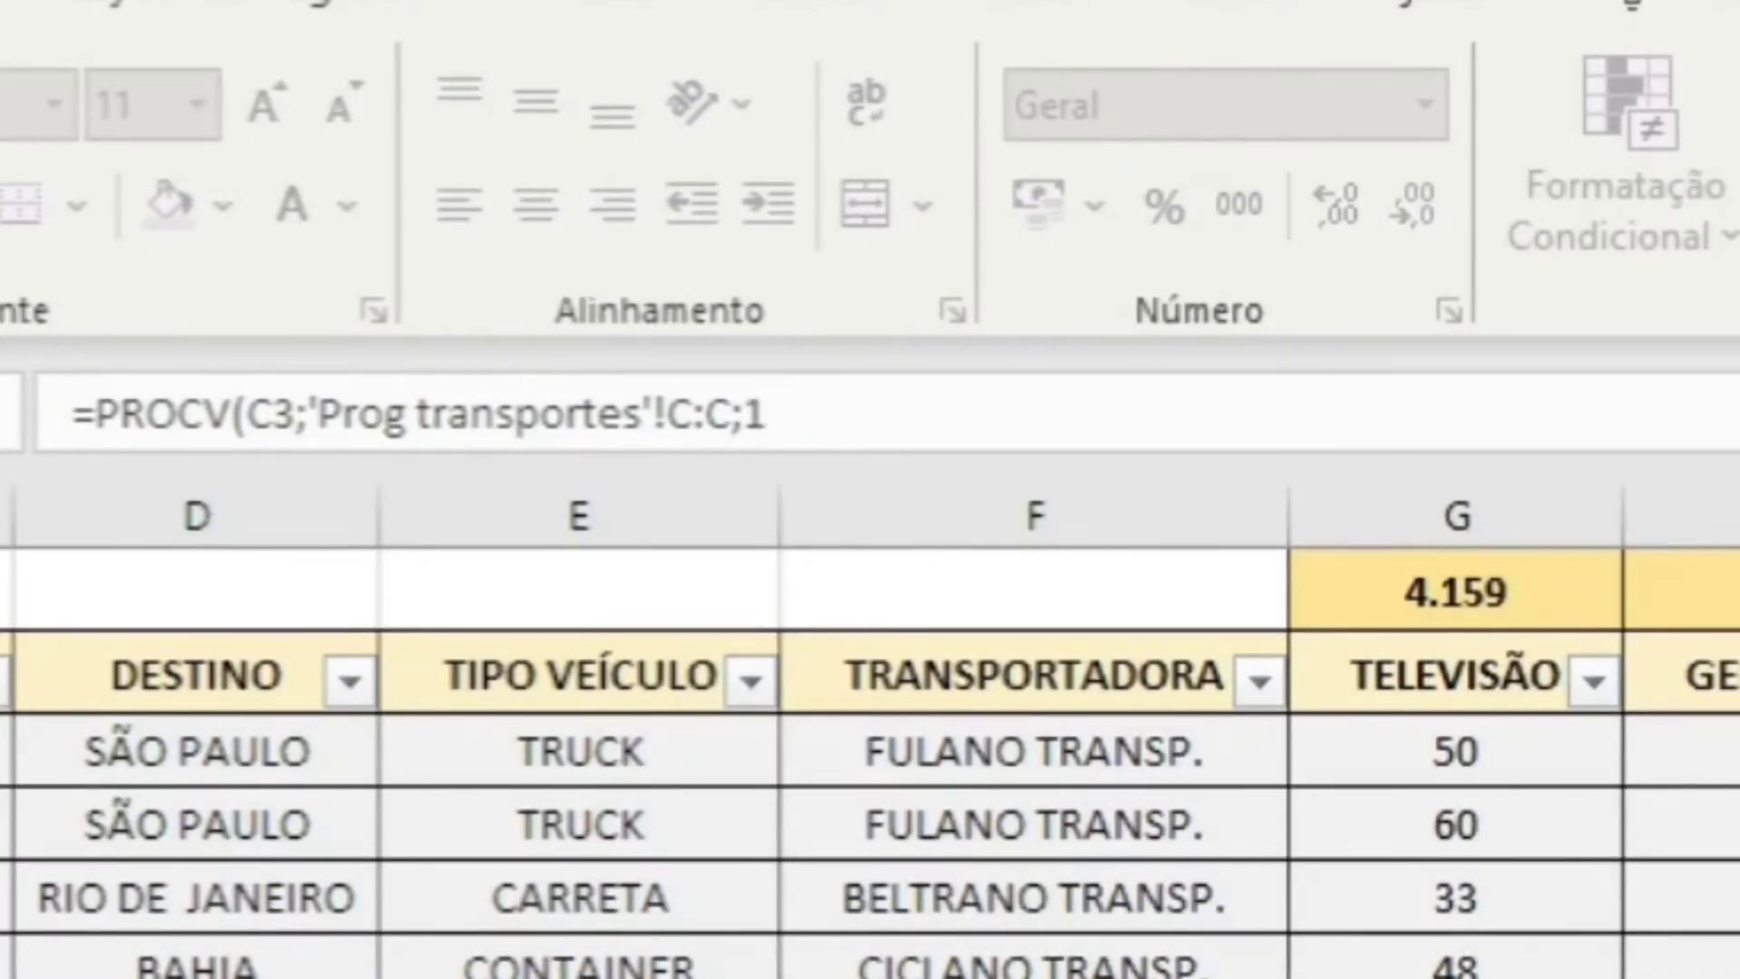
pyautogui.write(';')
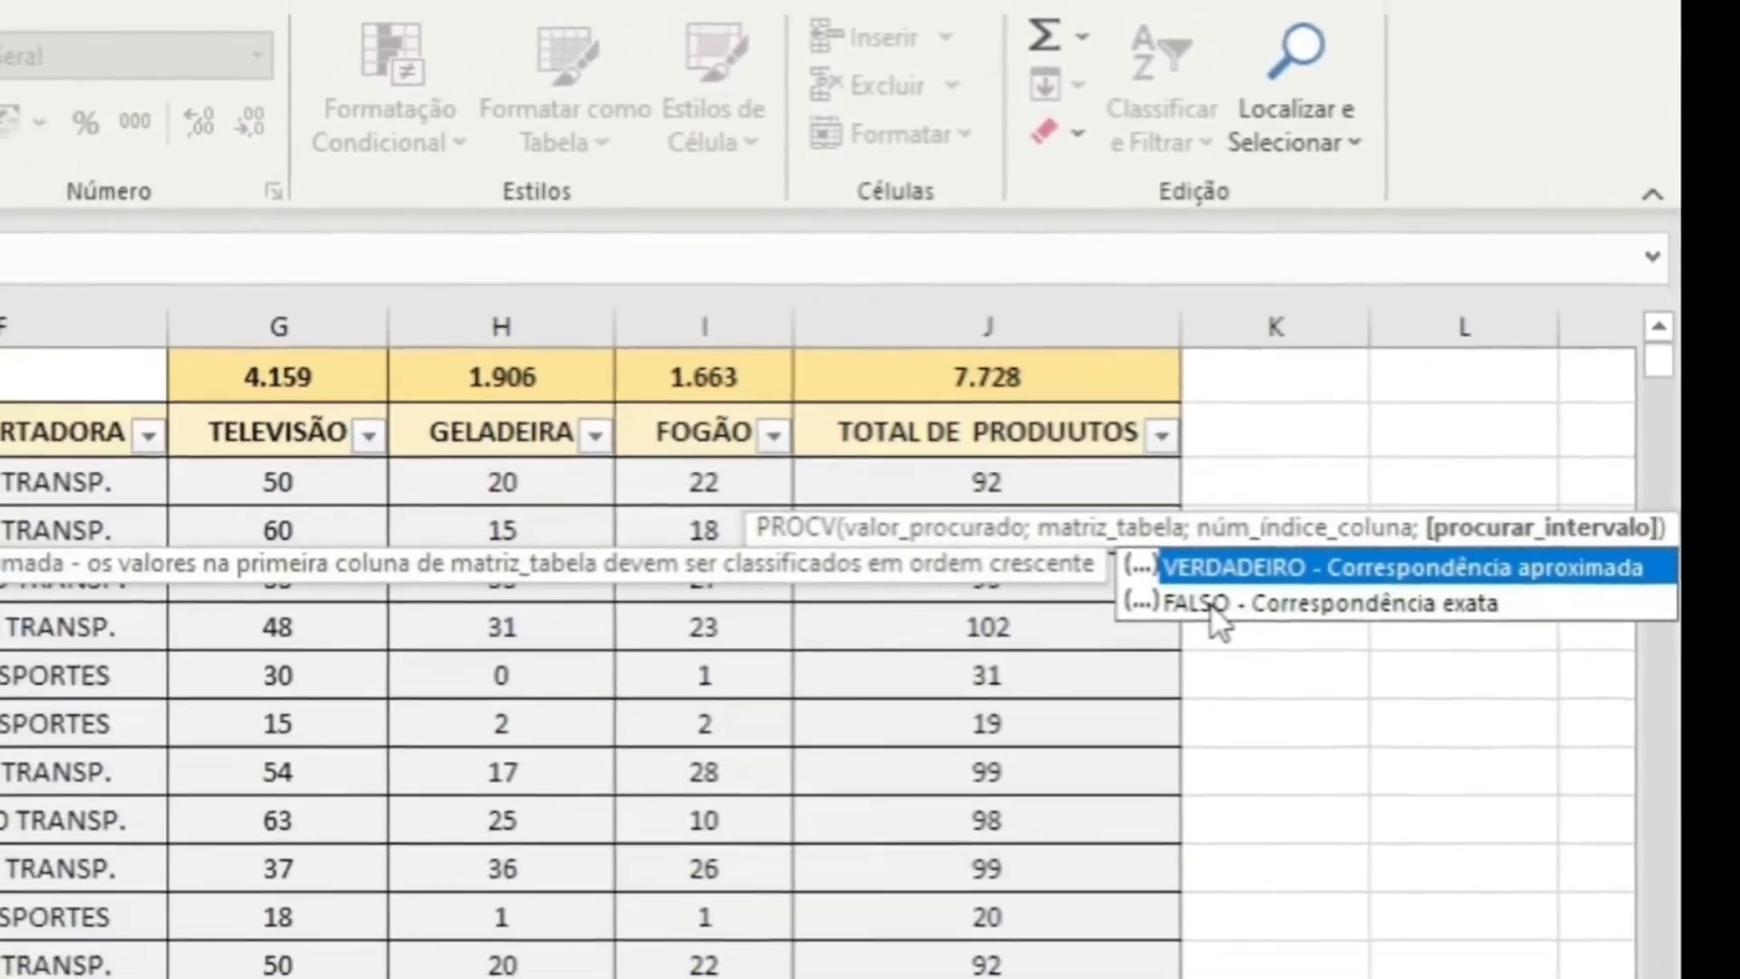
pyautogui.doubleClick(1205, 606)
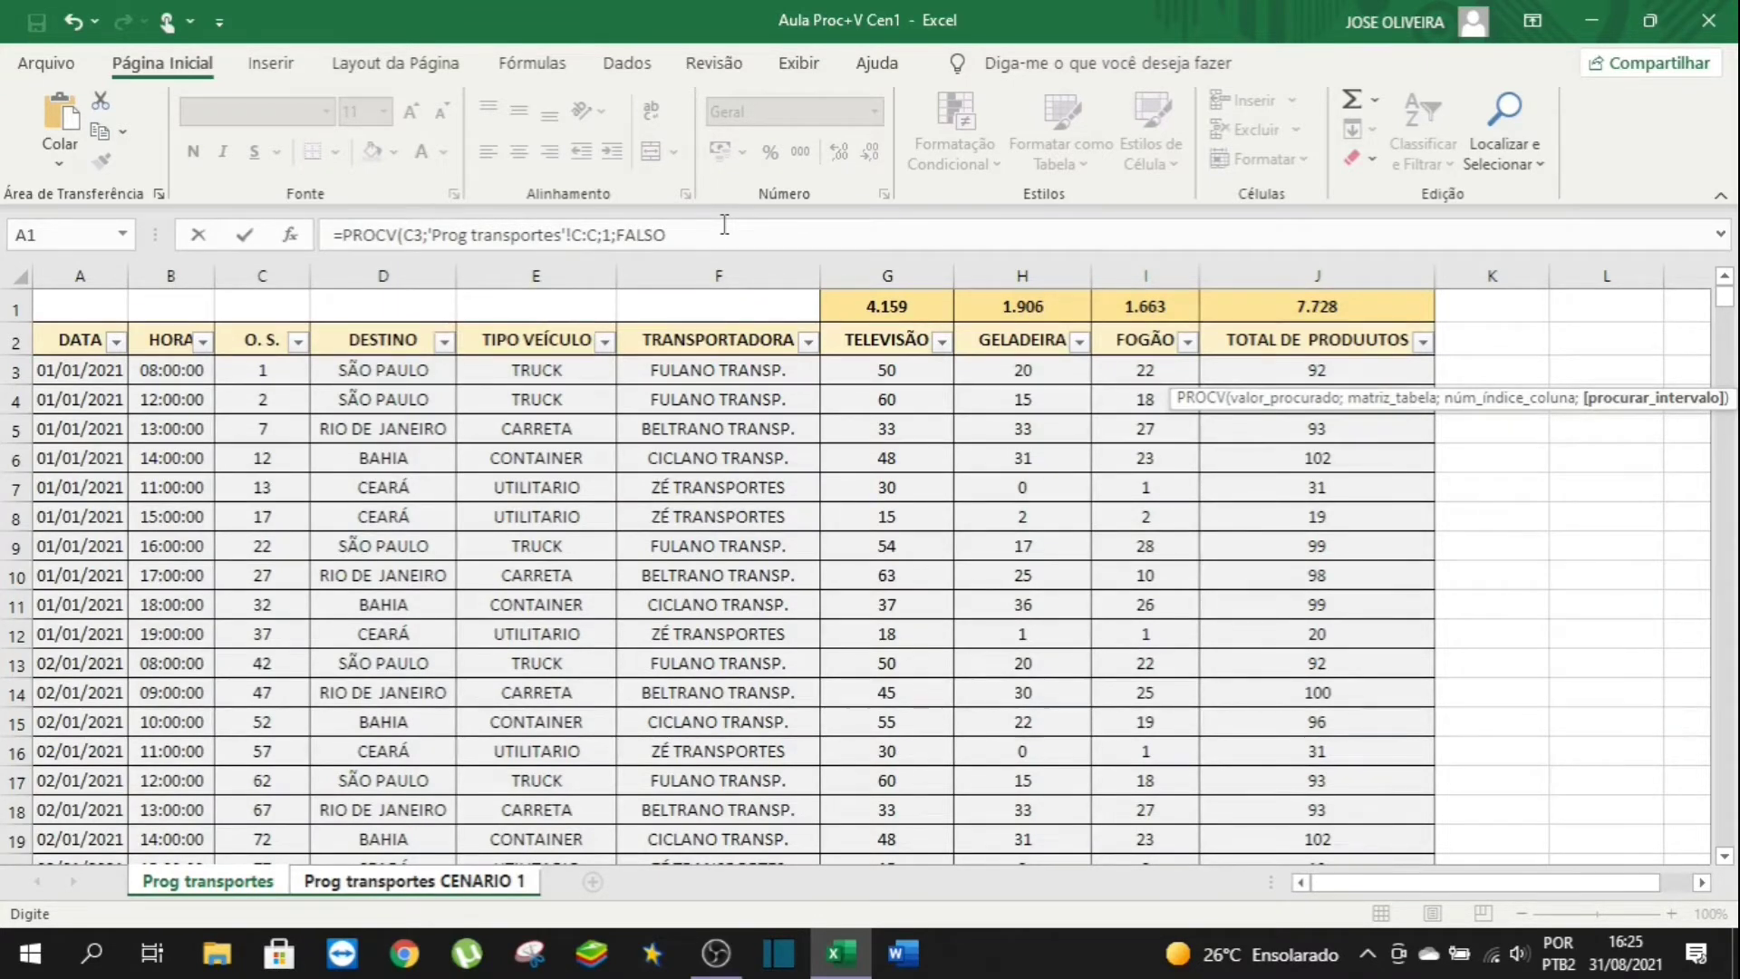
pyautogui.press('Return')
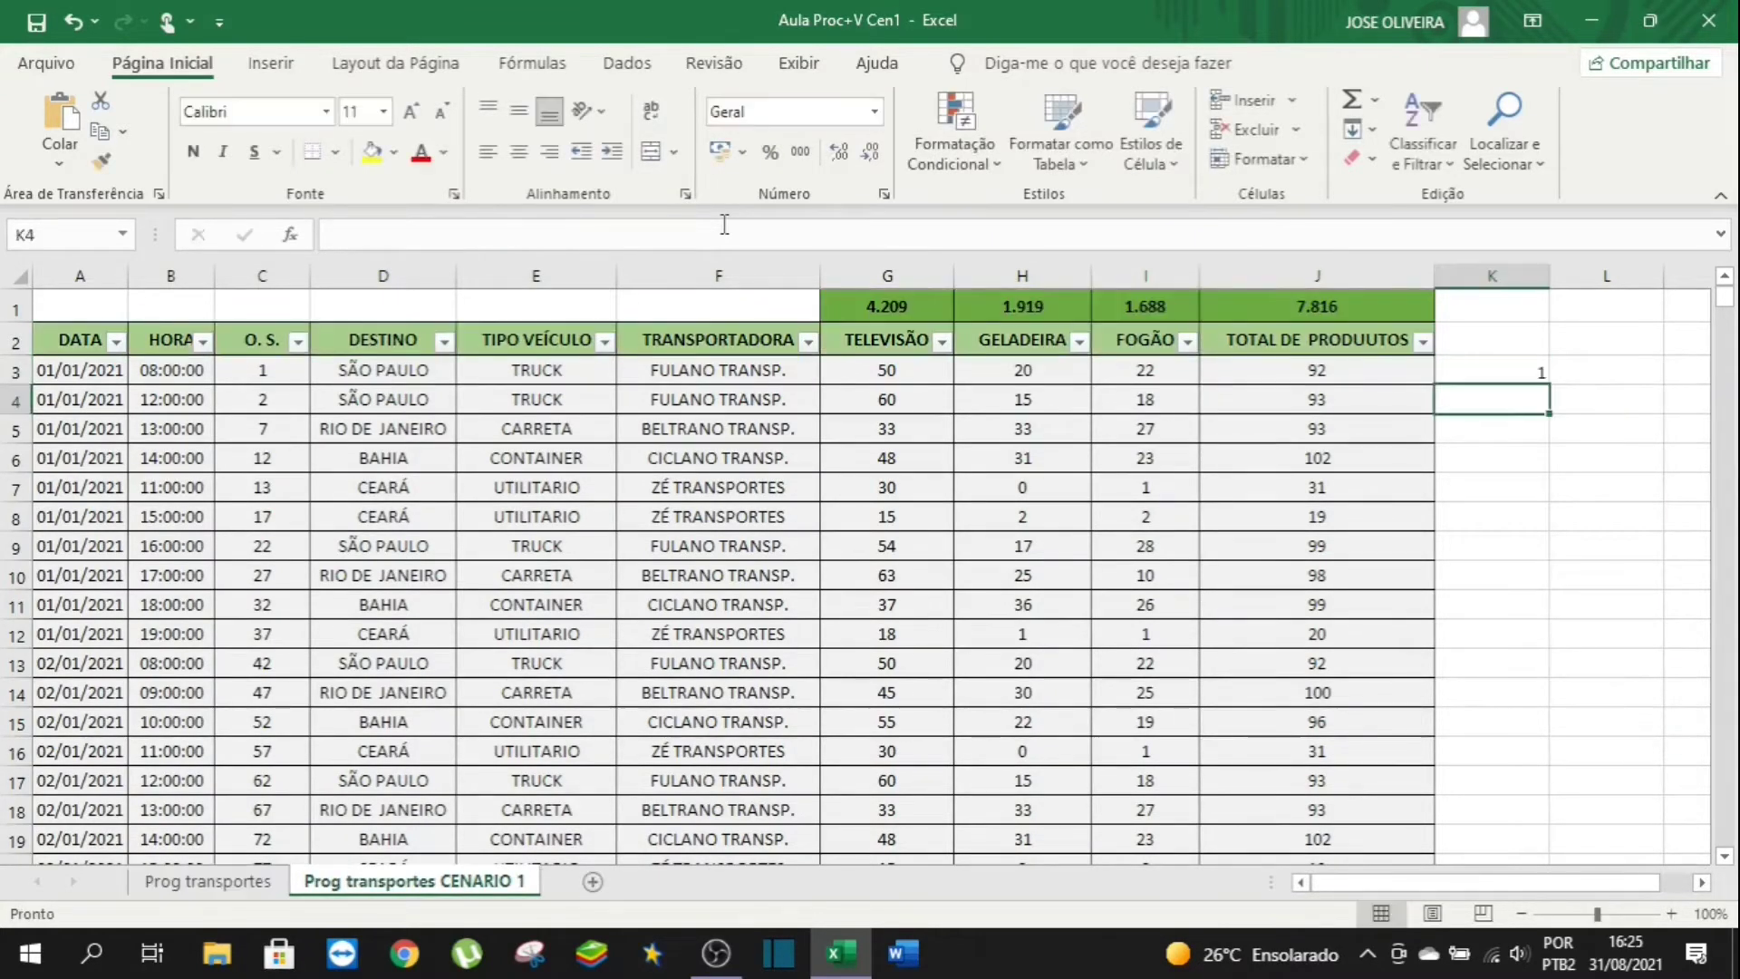
# Check the K3 formula against O. S. cell C3, and fill it down column K to the last record in row 101.
pyautogui.click(1486, 372)
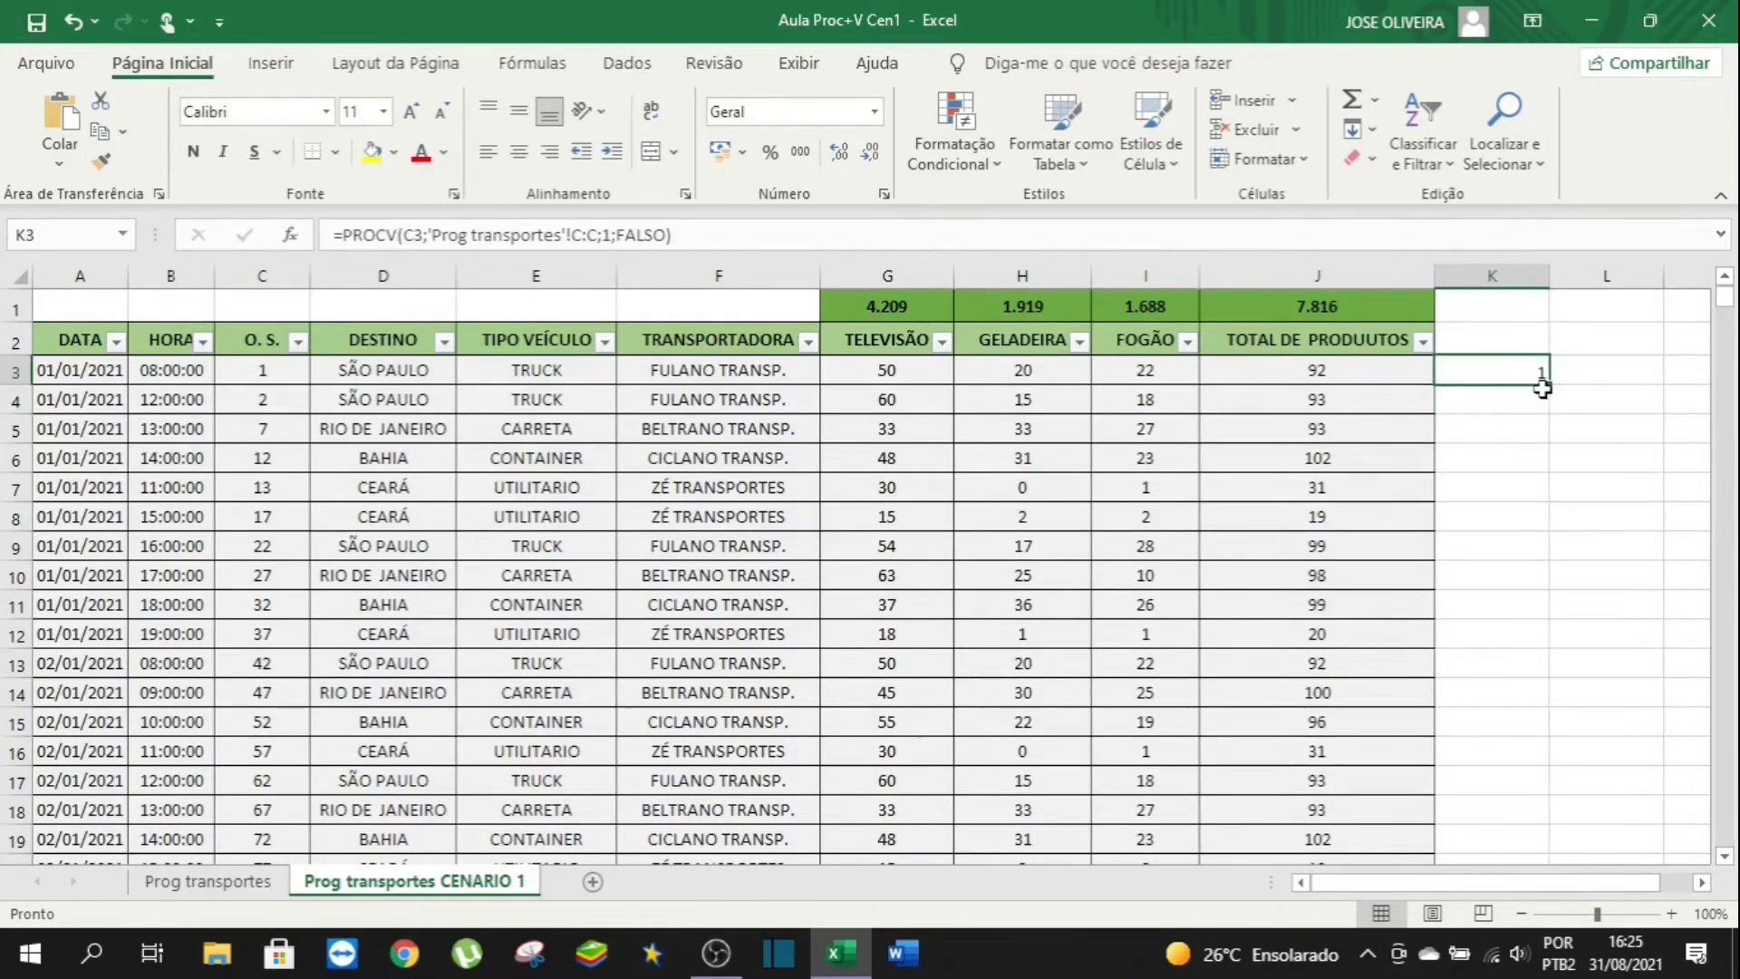
pyautogui.click(258, 371)
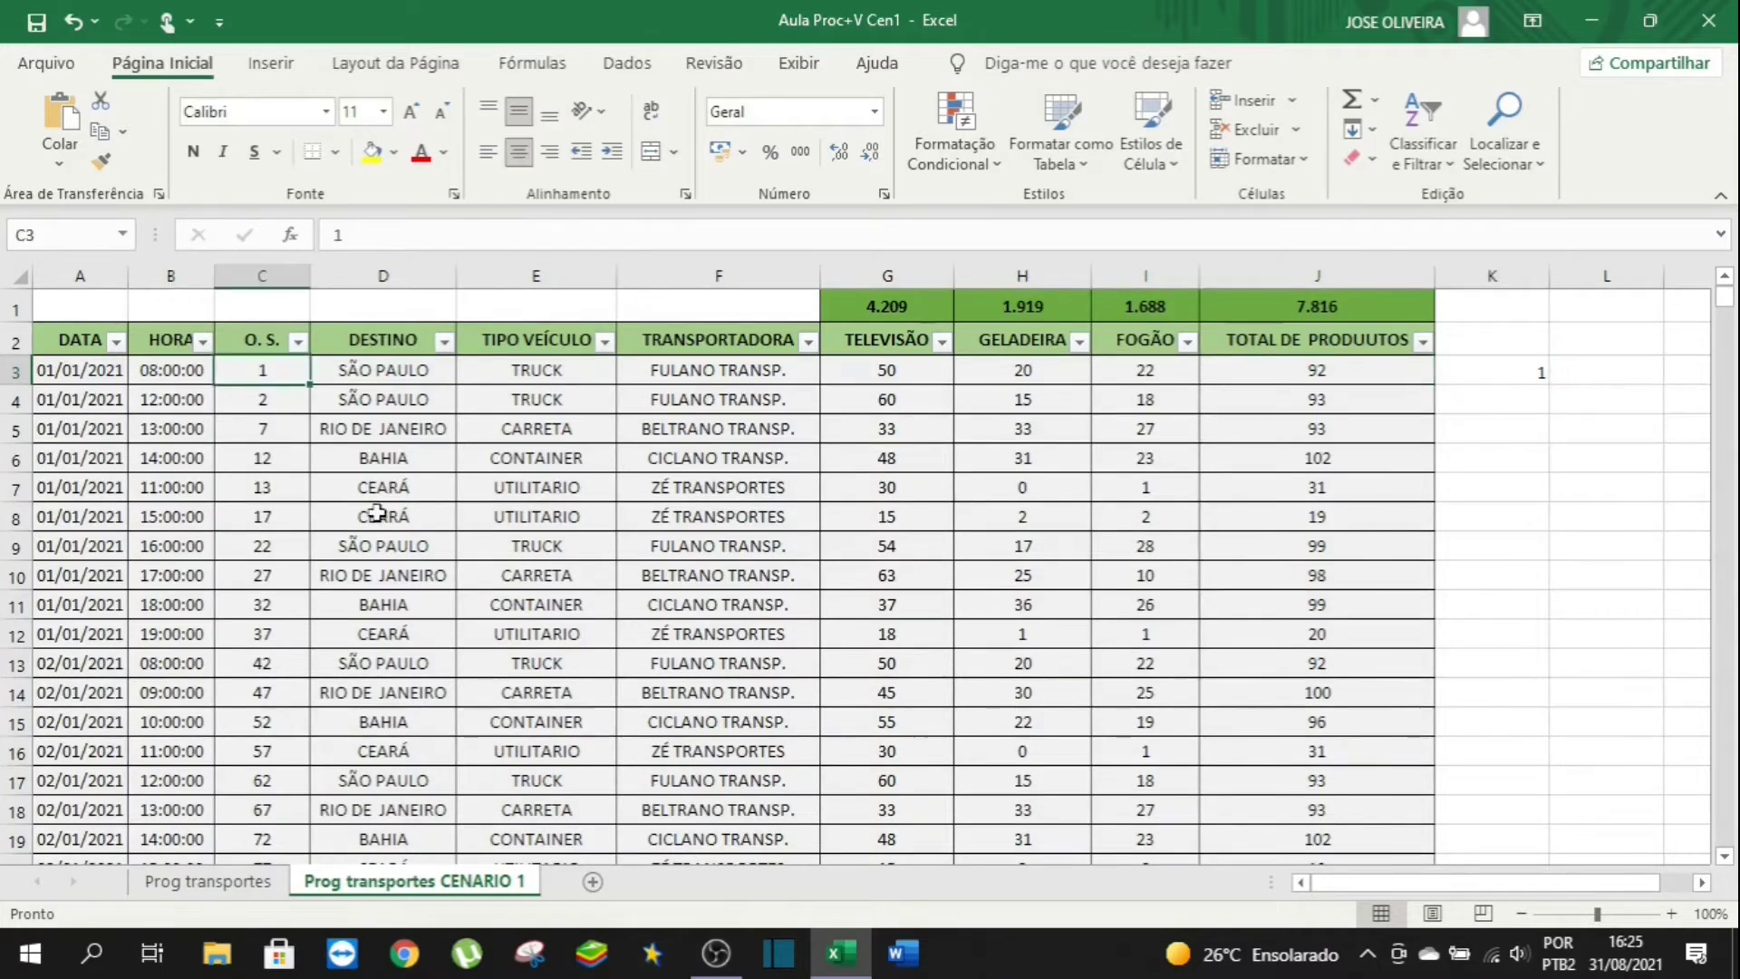
pyautogui.click(1515, 380)
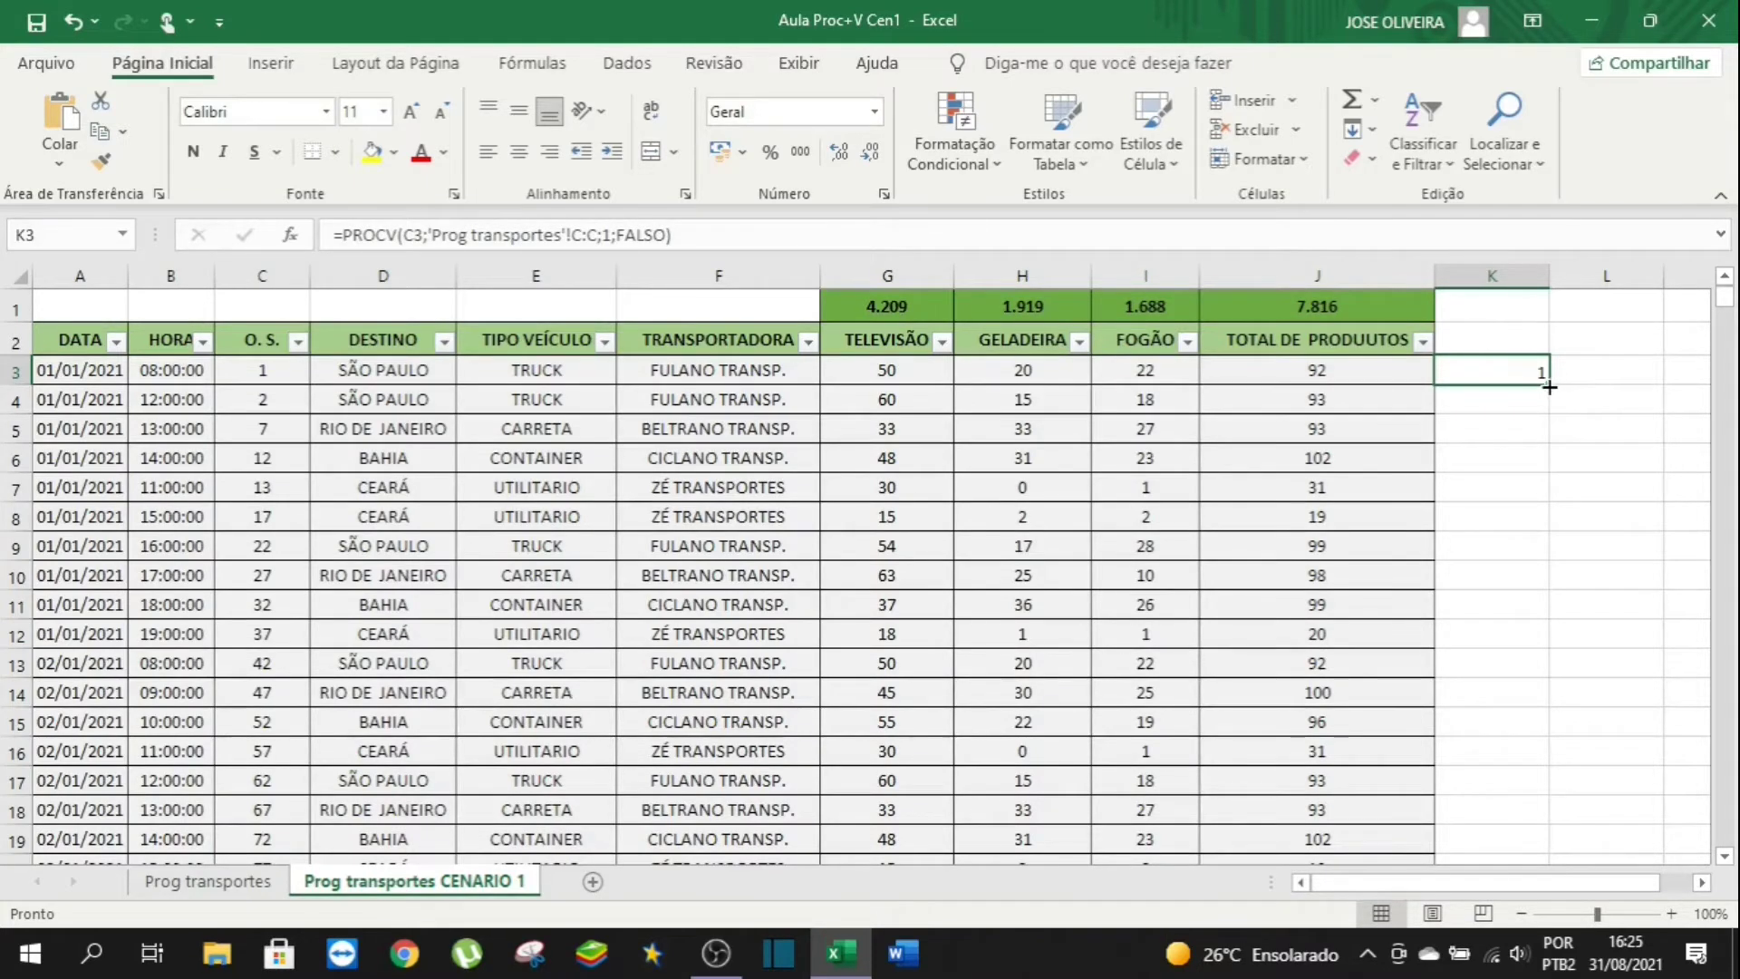
pyautogui.moveTo(1548, 386); pyautogui.dragTo(1548, 386)
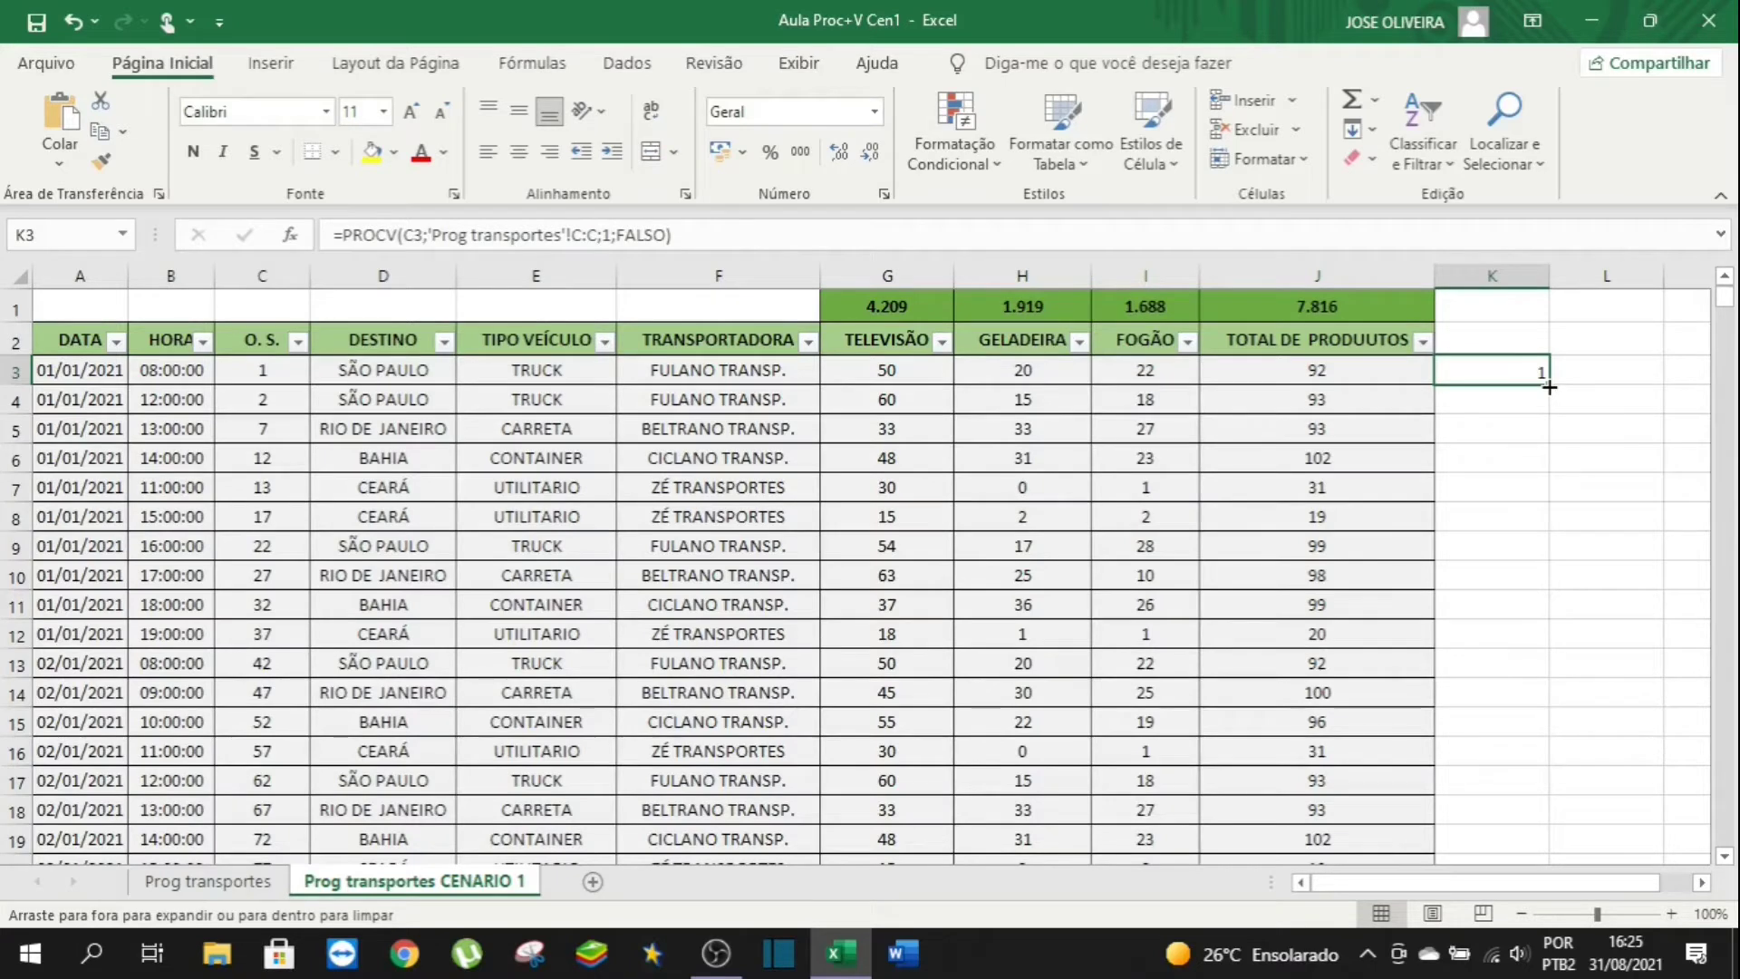
pyautogui.moveTo(1548, 387); pyautogui.dragTo(1551, 499)
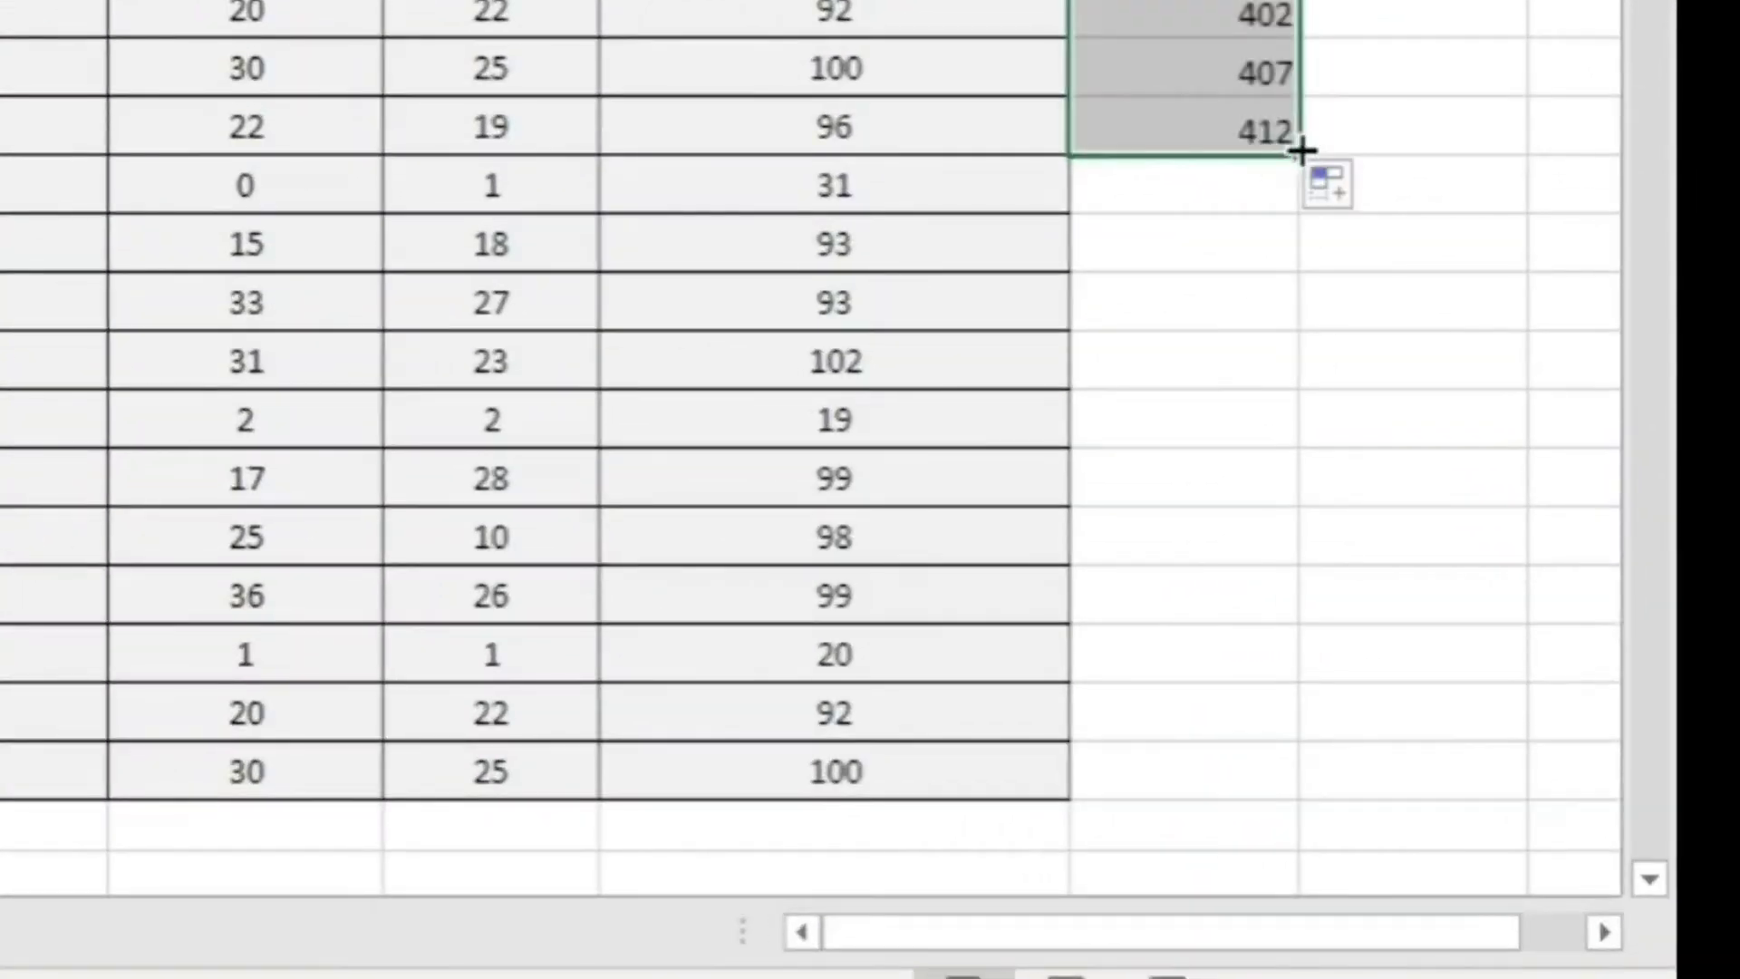
pyautogui.doubleClick(1299, 156)
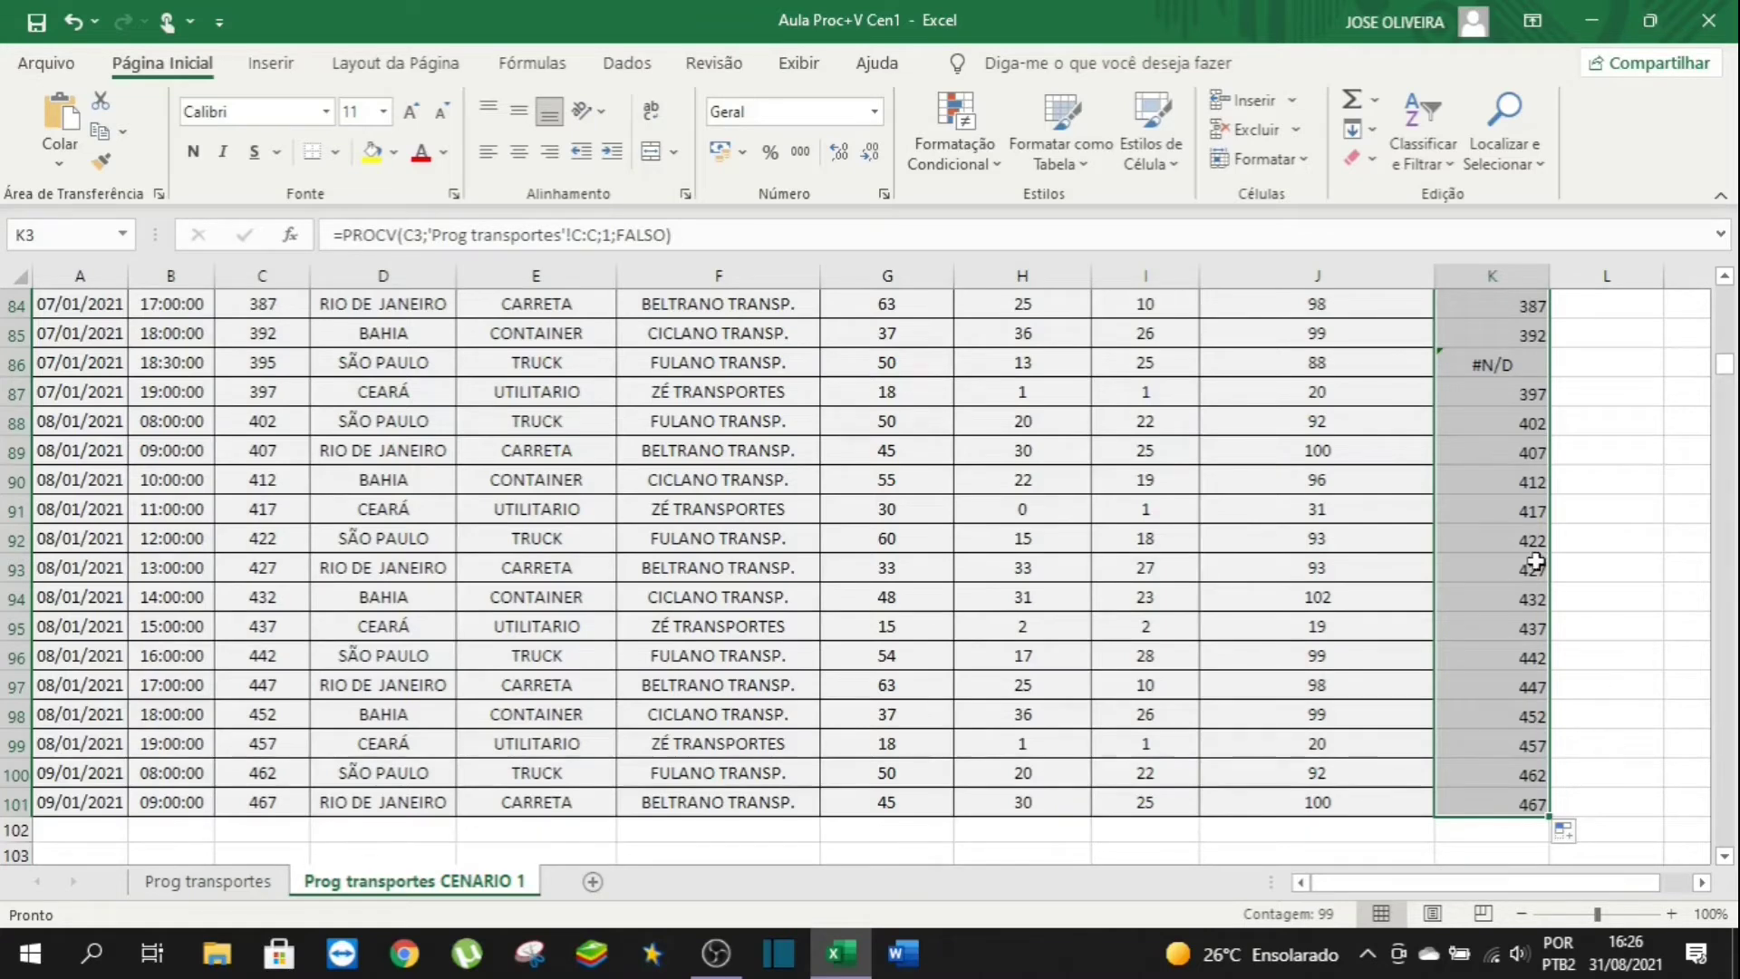
# Return to K3 at the start of column K and examine the PROCV results against the O. S. column.
pyautogui.click(1499, 505)
pyautogui.hotkey('ctrl', 'Up')
pyautogui.press('Up')
pyautogui.press('Up')
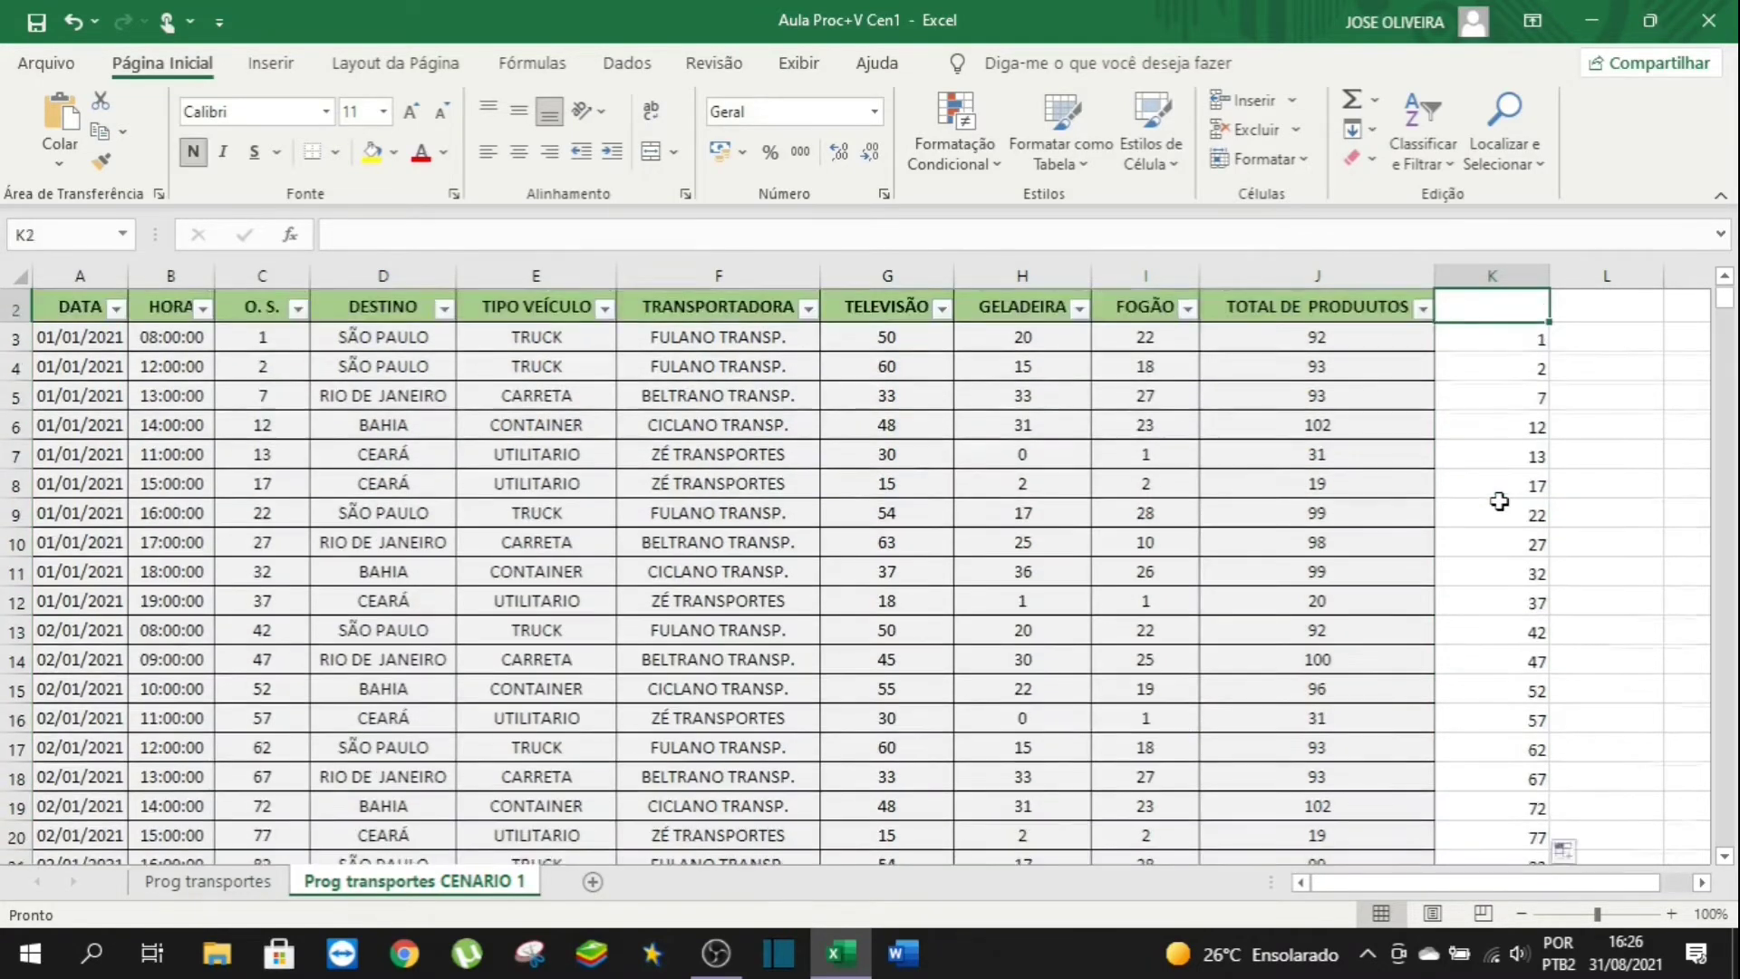
pyautogui.press('Down')
pyautogui.press('Down')
pyautogui.press('Down')
pyautogui.press('Up')
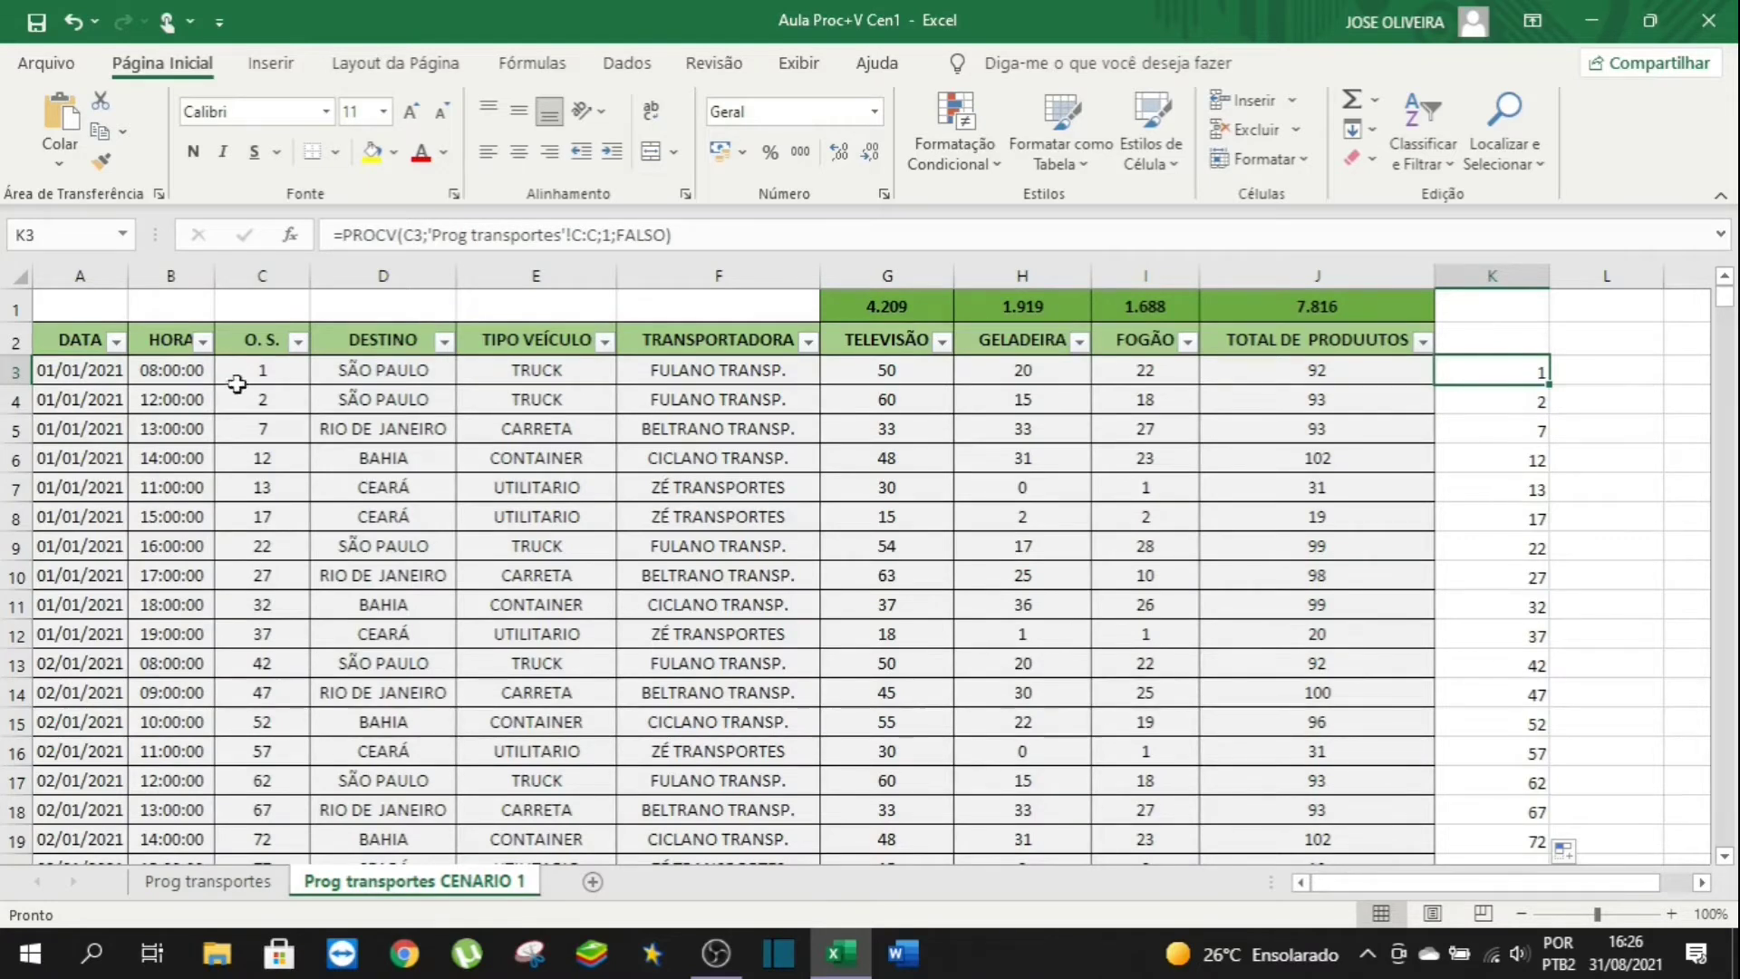
# Compare the first PROCV results in column K with the O. S. numbers in column C and glance at the Prog transportes sheet.
pyautogui.click(269, 373)
pyautogui.click(1529, 401)
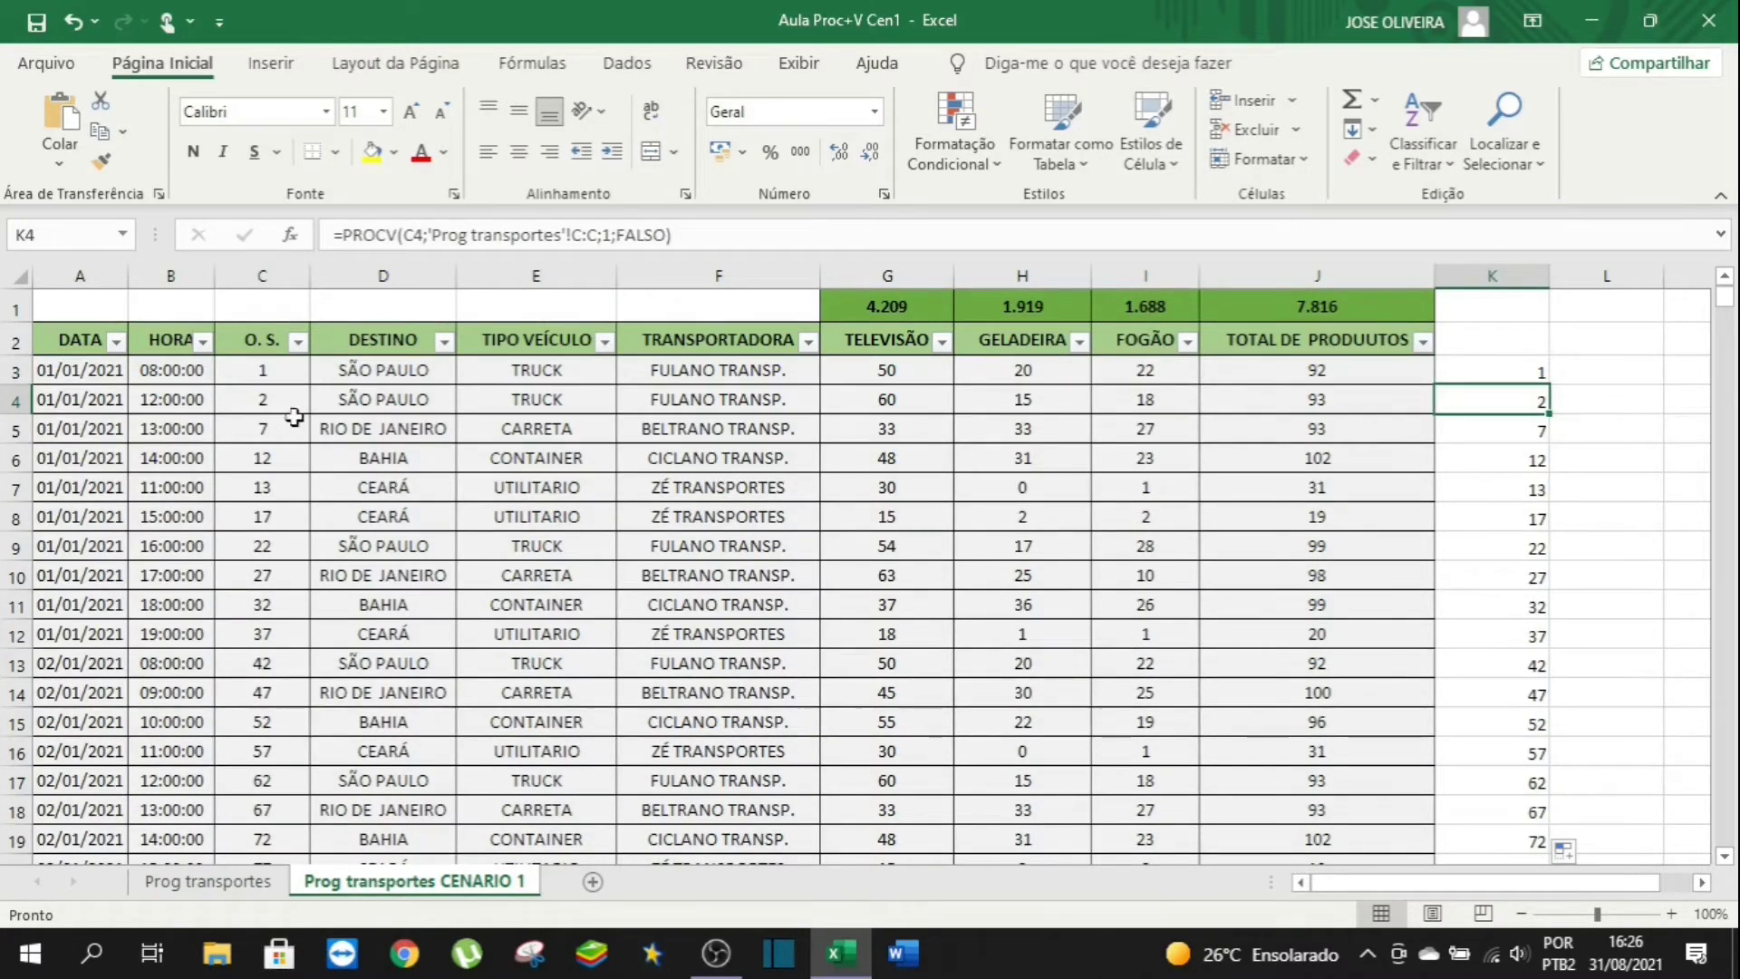
pyautogui.click(1511, 754)
pyautogui.click(1518, 374)
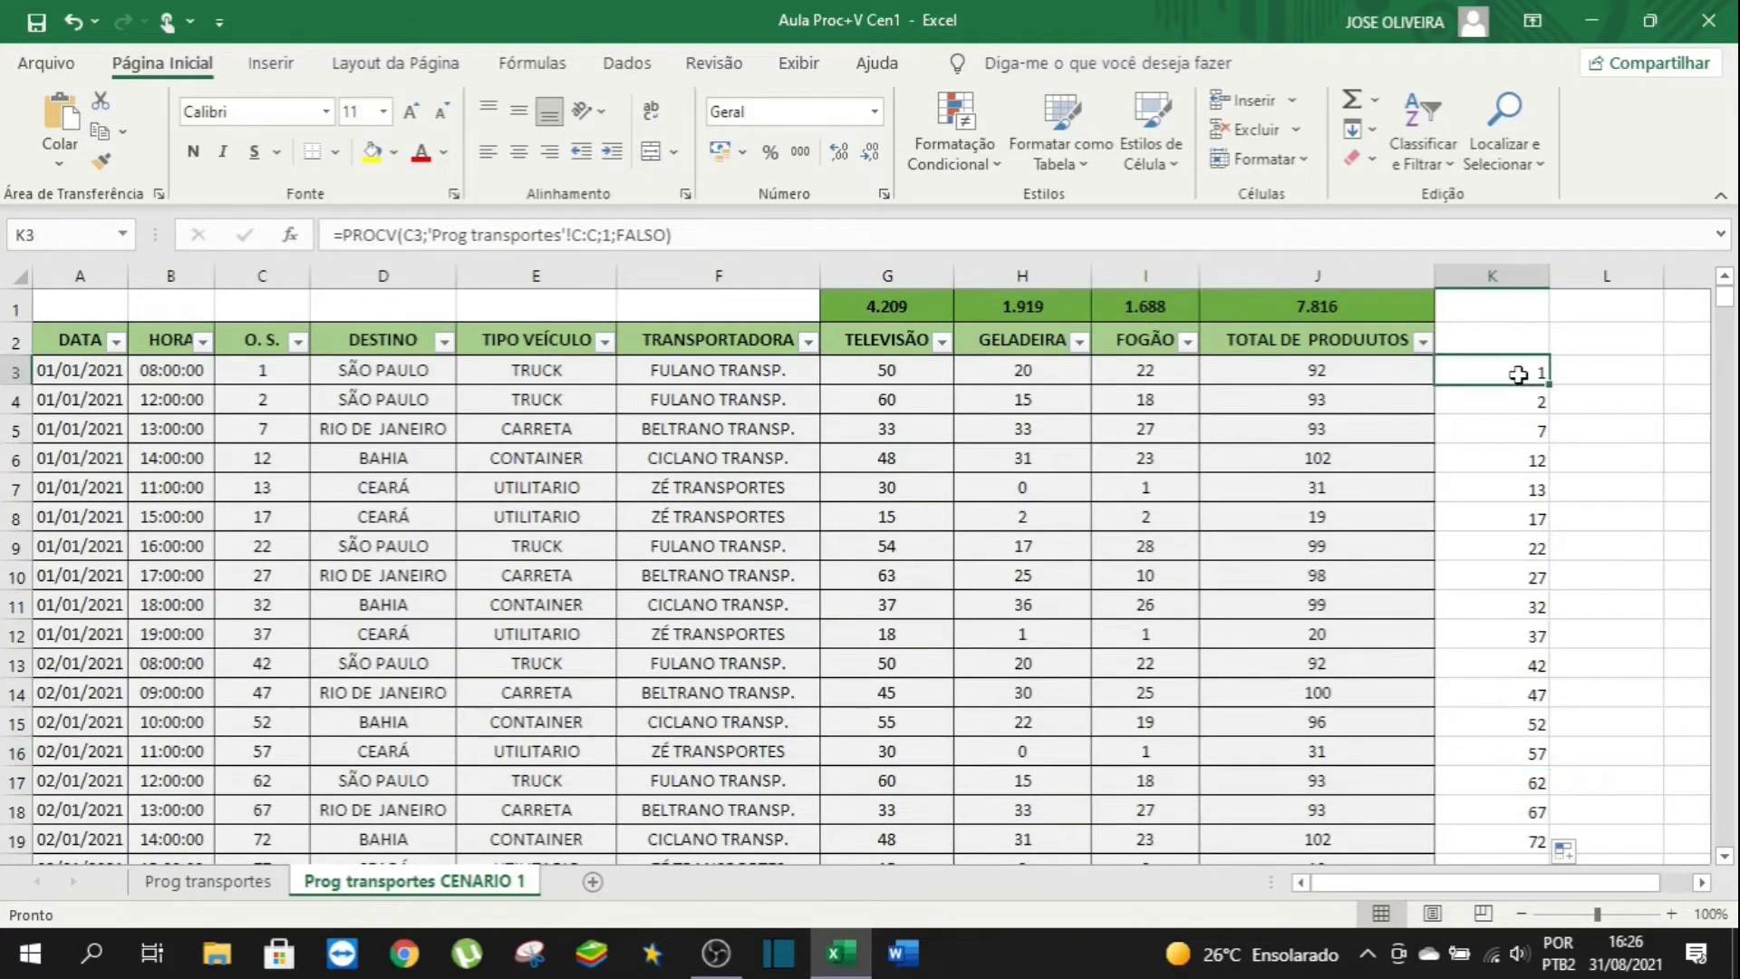
pyautogui.press('Left')
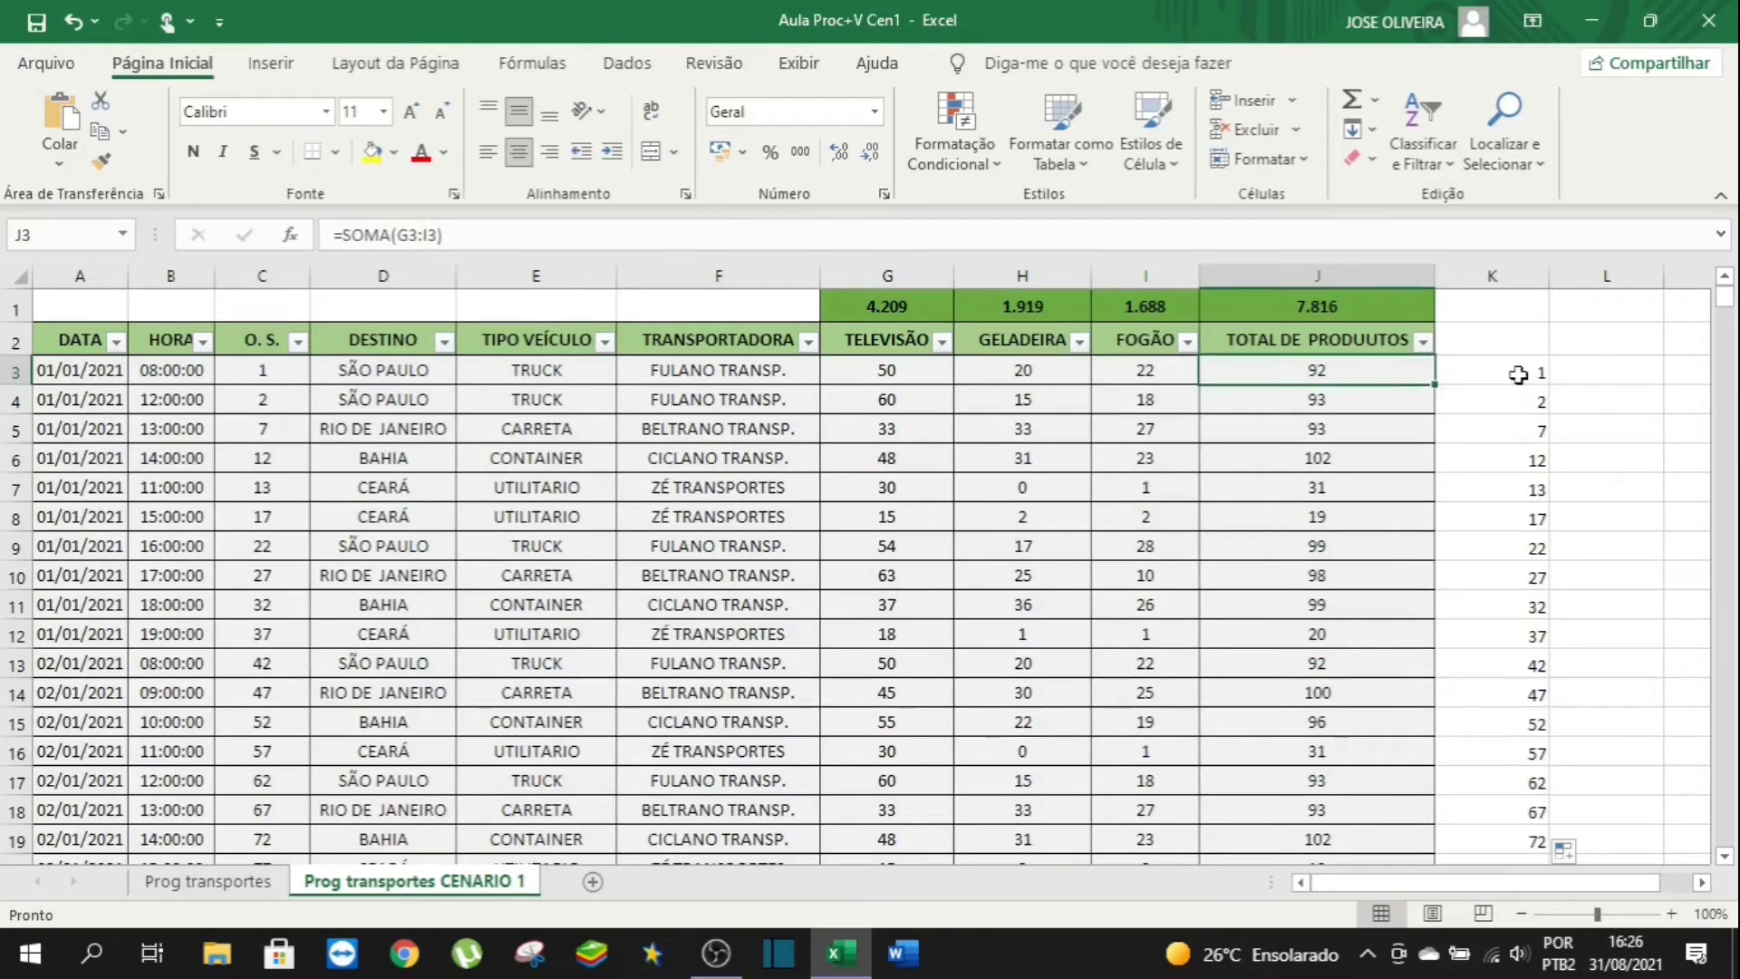
pyautogui.click(207, 881)
pyautogui.click(366, 885)
pyautogui.click(1501, 338)
pyautogui.moveTo(1500, 338); pyautogui.dragTo(72, 338)
pyautogui.click(1524, 399)
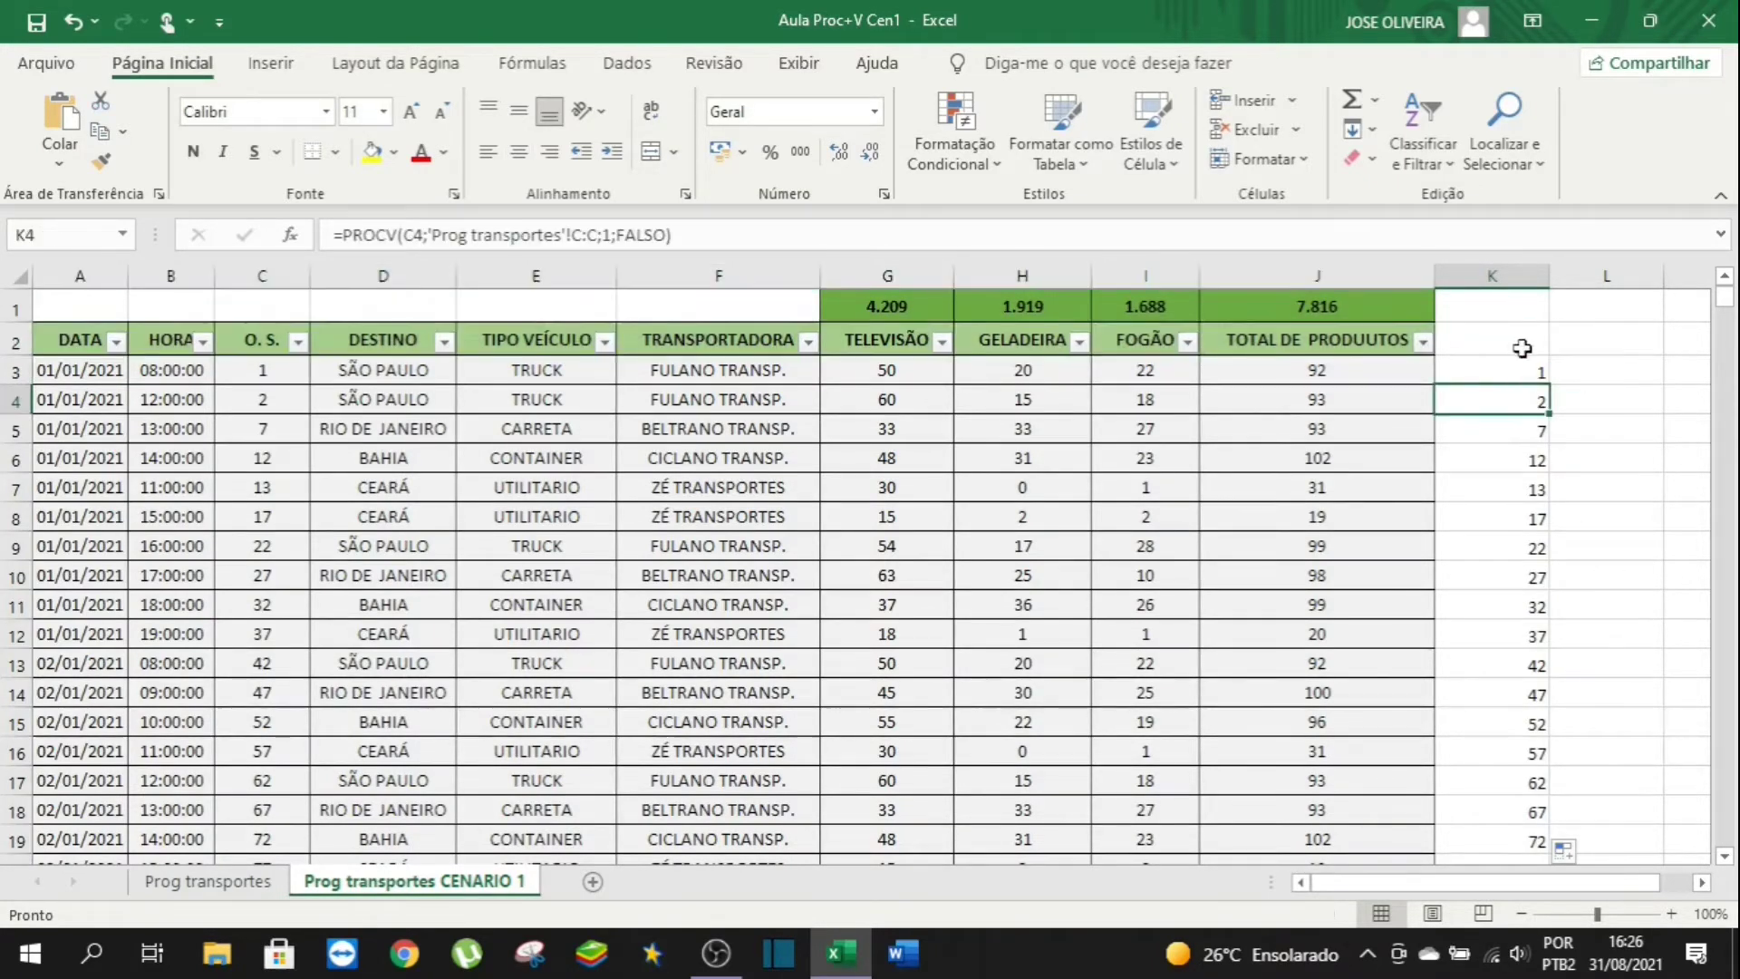
pyautogui.click(1524, 344)
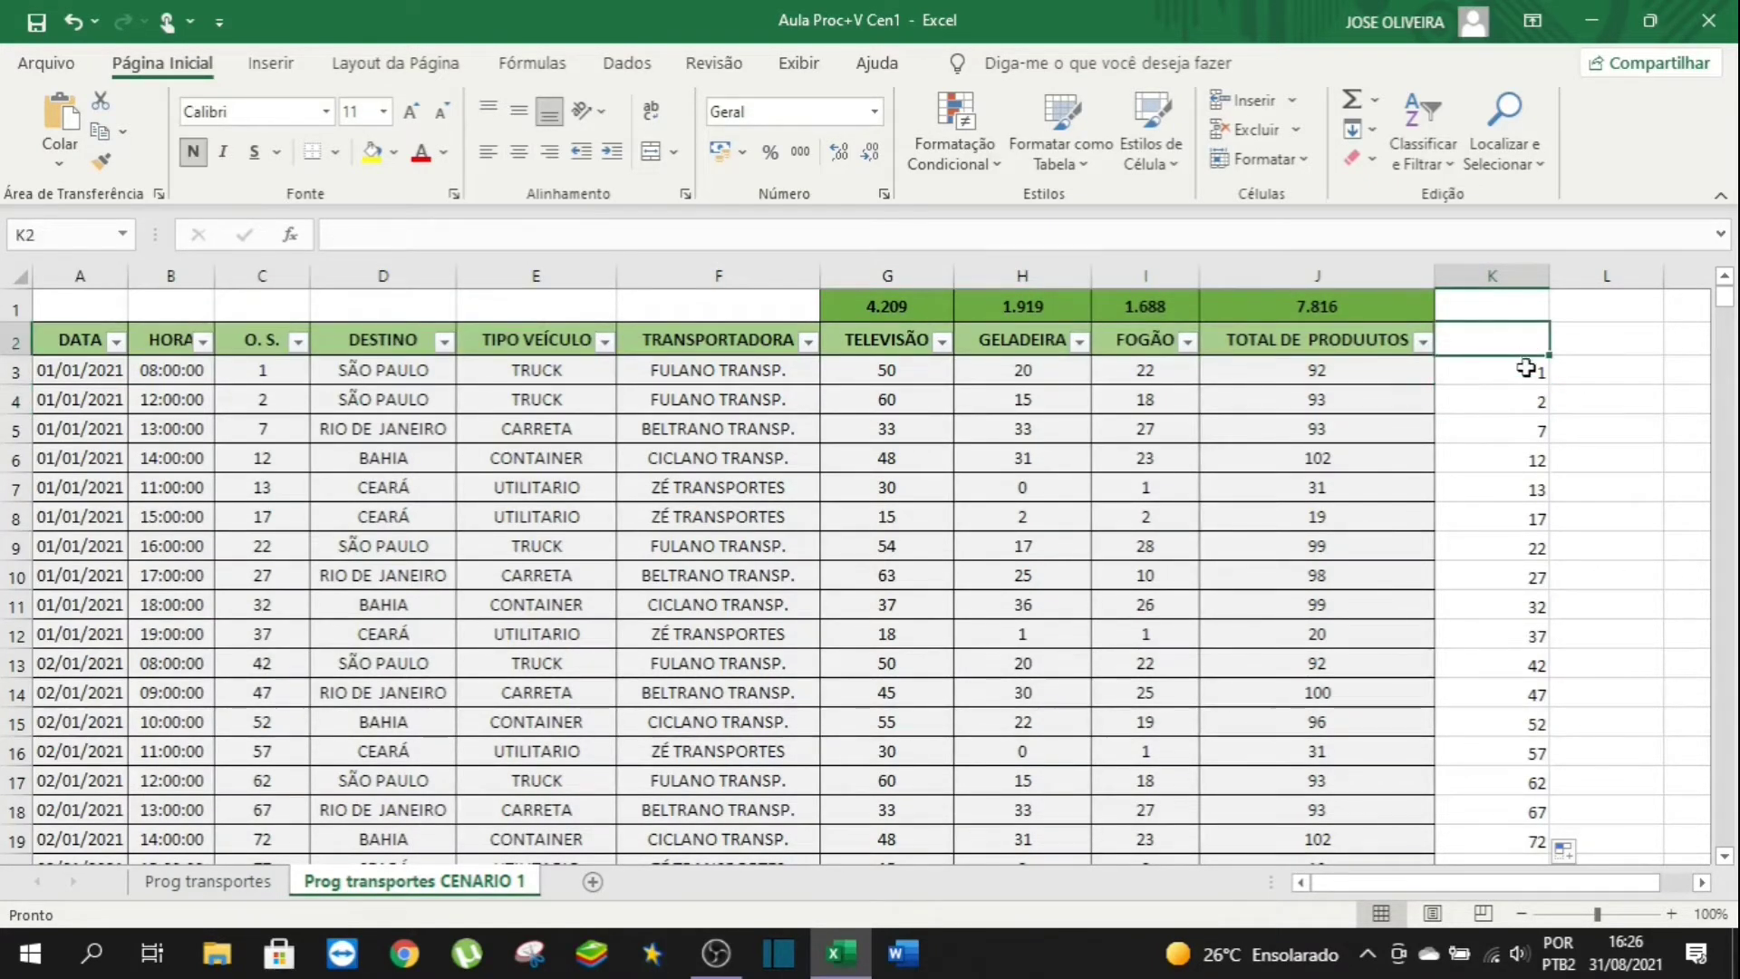
# Scan the PROCV results down column K from K3 for #N/D errors and stop on cell K86.
pyautogui.click(1529, 372)
pyautogui.press('Down')
pyautogui.press('Down')
pyautogui.press('Down')
pyautogui.press('Down')
pyautogui.press('Down')
pyautogui.press('Down')
pyautogui.press('Down')
pyautogui.press('Down')
pyautogui.press('Down')
pyautogui.press('Down')
pyautogui.press('Down')
pyautogui.press('Down')
pyautogui.press('Down')
pyautogui.press('Down')
pyautogui.press('Down')
pyautogui.press('Down')
pyautogui.press('Down')
pyautogui.press('Down')
pyautogui.press('Down')
pyautogui.press('Down')
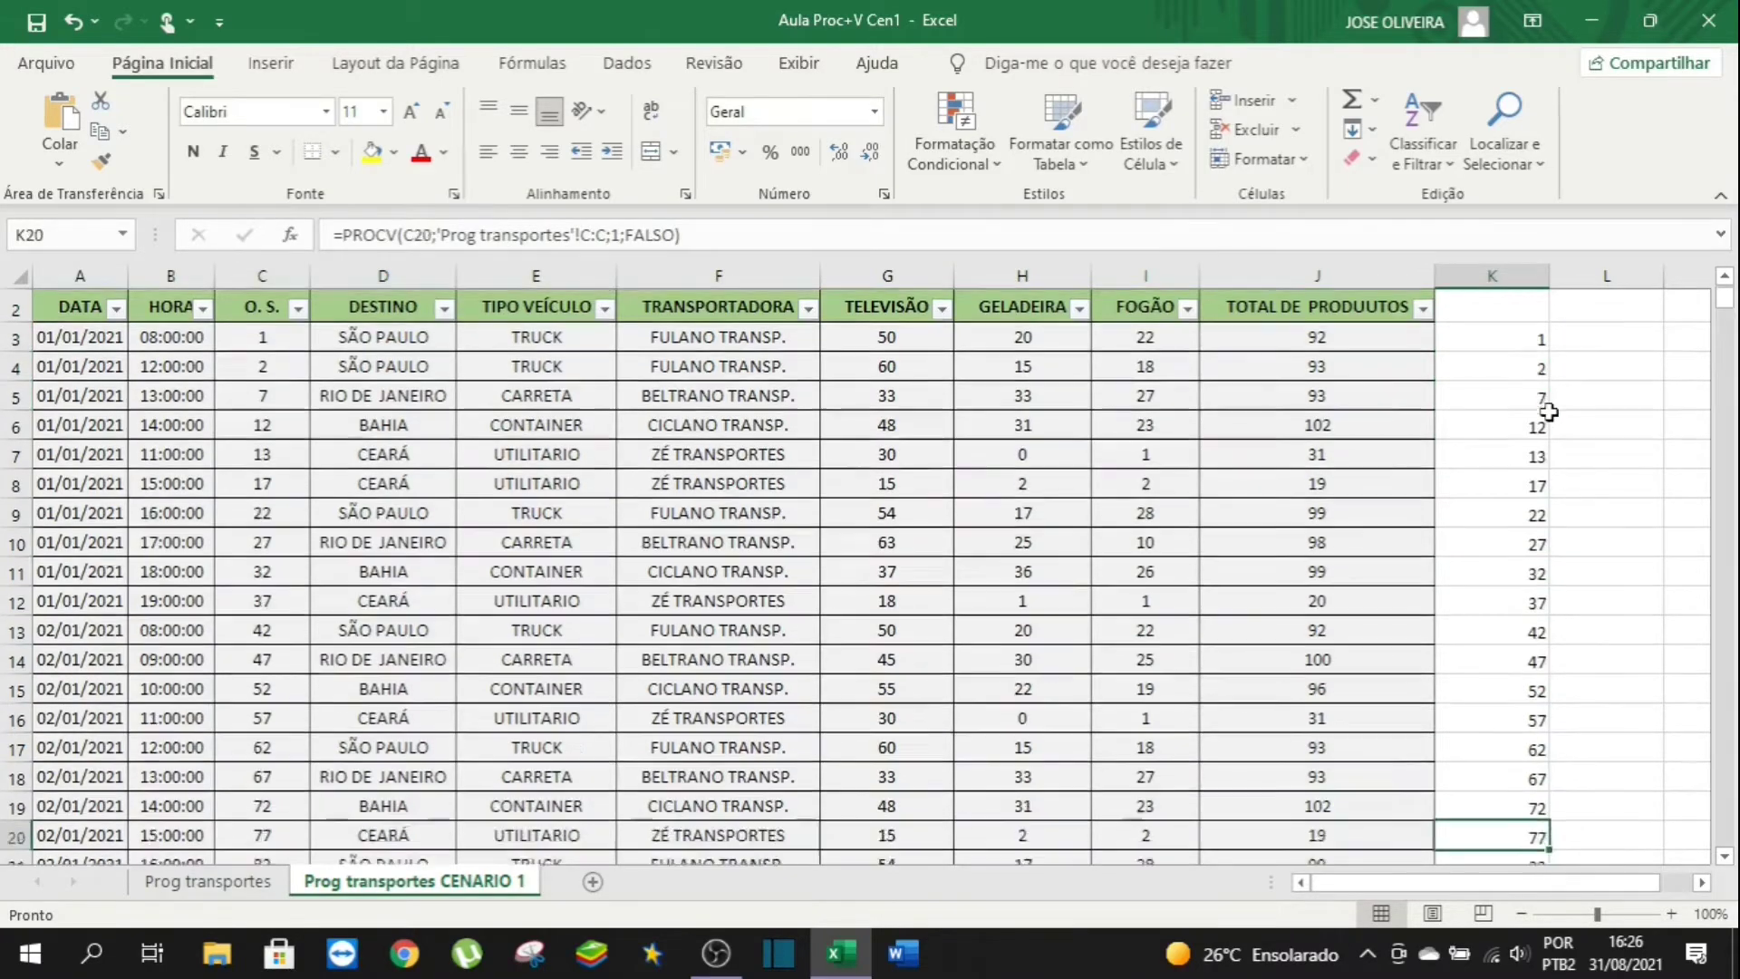
pyautogui.press('Down')
pyautogui.press('Down')
pyautogui.press('Down')
pyautogui.press('Down')
pyautogui.press('Down')
pyautogui.press('Down')
pyautogui.press('Down')
pyautogui.press('Down')
pyautogui.press('Down')
pyautogui.press('Down')
pyautogui.press('Down')
pyautogui.press('Down')
pyautogui.press('Down')
pyautogui.press('Down')
pyautogui.press('Down')
pyautogui.press('Down')
pyautogui.press('Down')
pyautogui.press('Down')
pyautogui.press('Down')
pyautogui.press('Down')
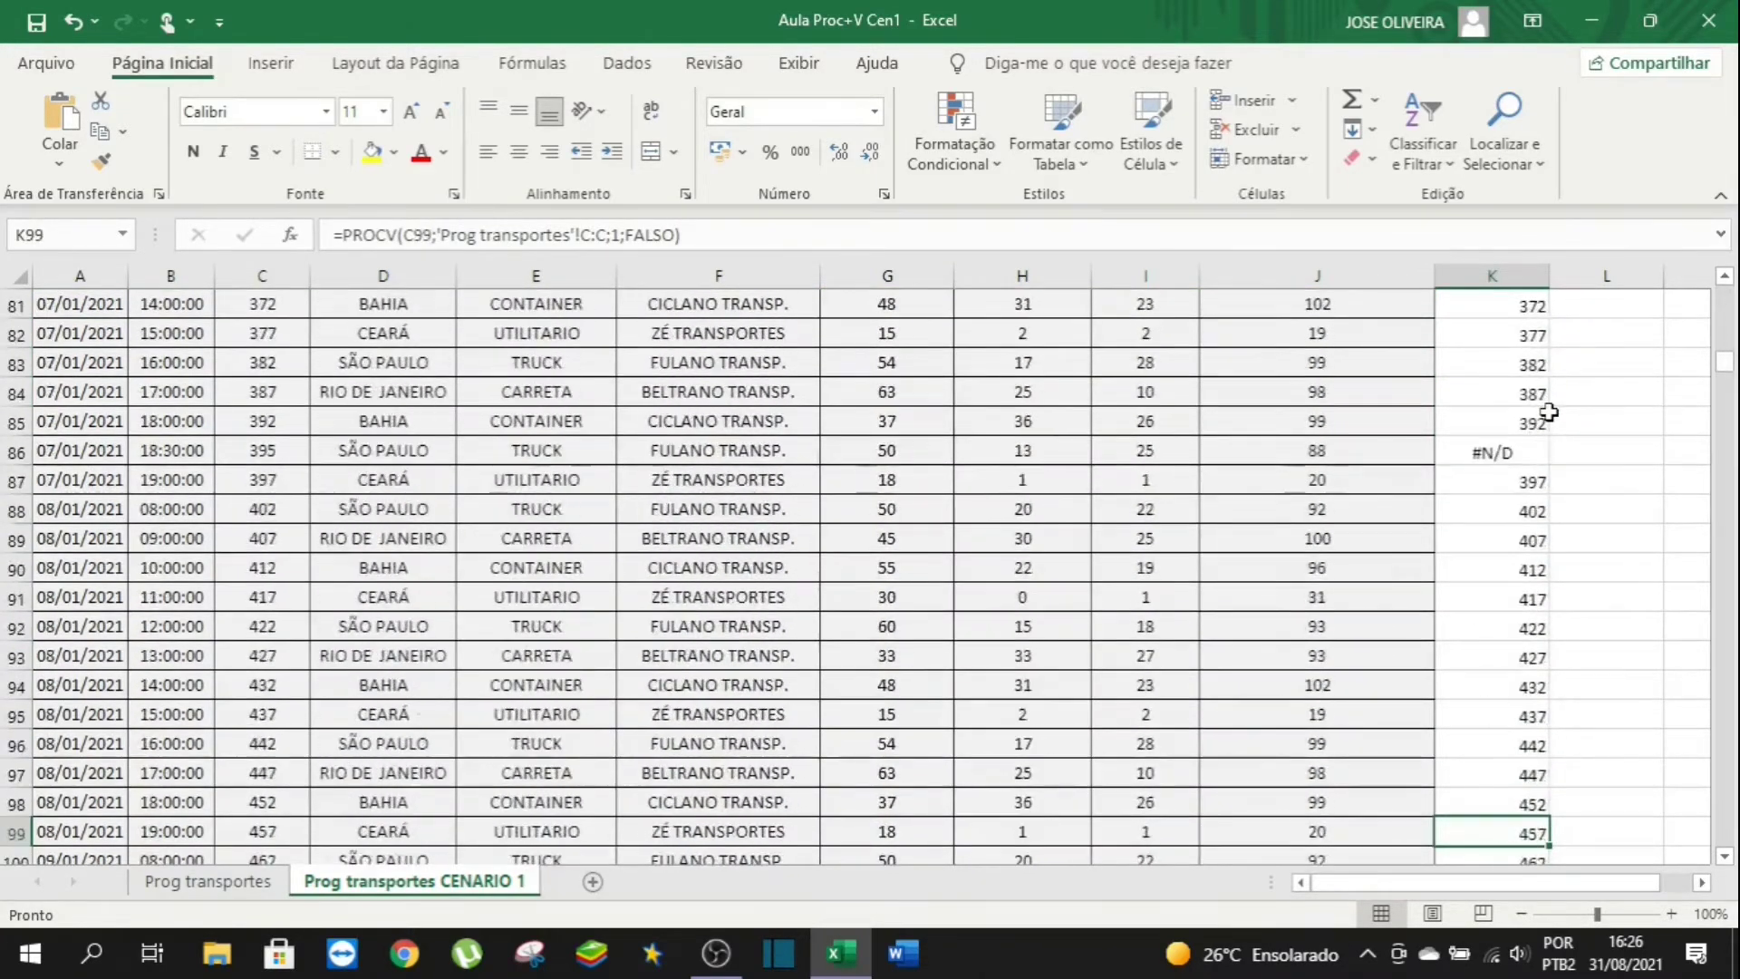
pyautogui.press('Up')
pyautogui.press('Up')
pyautogui.press('Up')
pyautogui.press('Up')
pyautogui.press('Up')
pyautogui.press('Up')
pyautogui.press('Up')
pyautogui.press('Up')
pyautogui.press('Up')
pyautogui.press('Up')
pyautogui.press('Up')
pyautogui.press('Up')
pyautogui.press('Up')
pyautogui.press('Up')
pyautogui.press('Up')
pyautogui.press('Up')
pyautogui.press('Down')
pyautogui.press('Down')
pyautogui.press('Down')
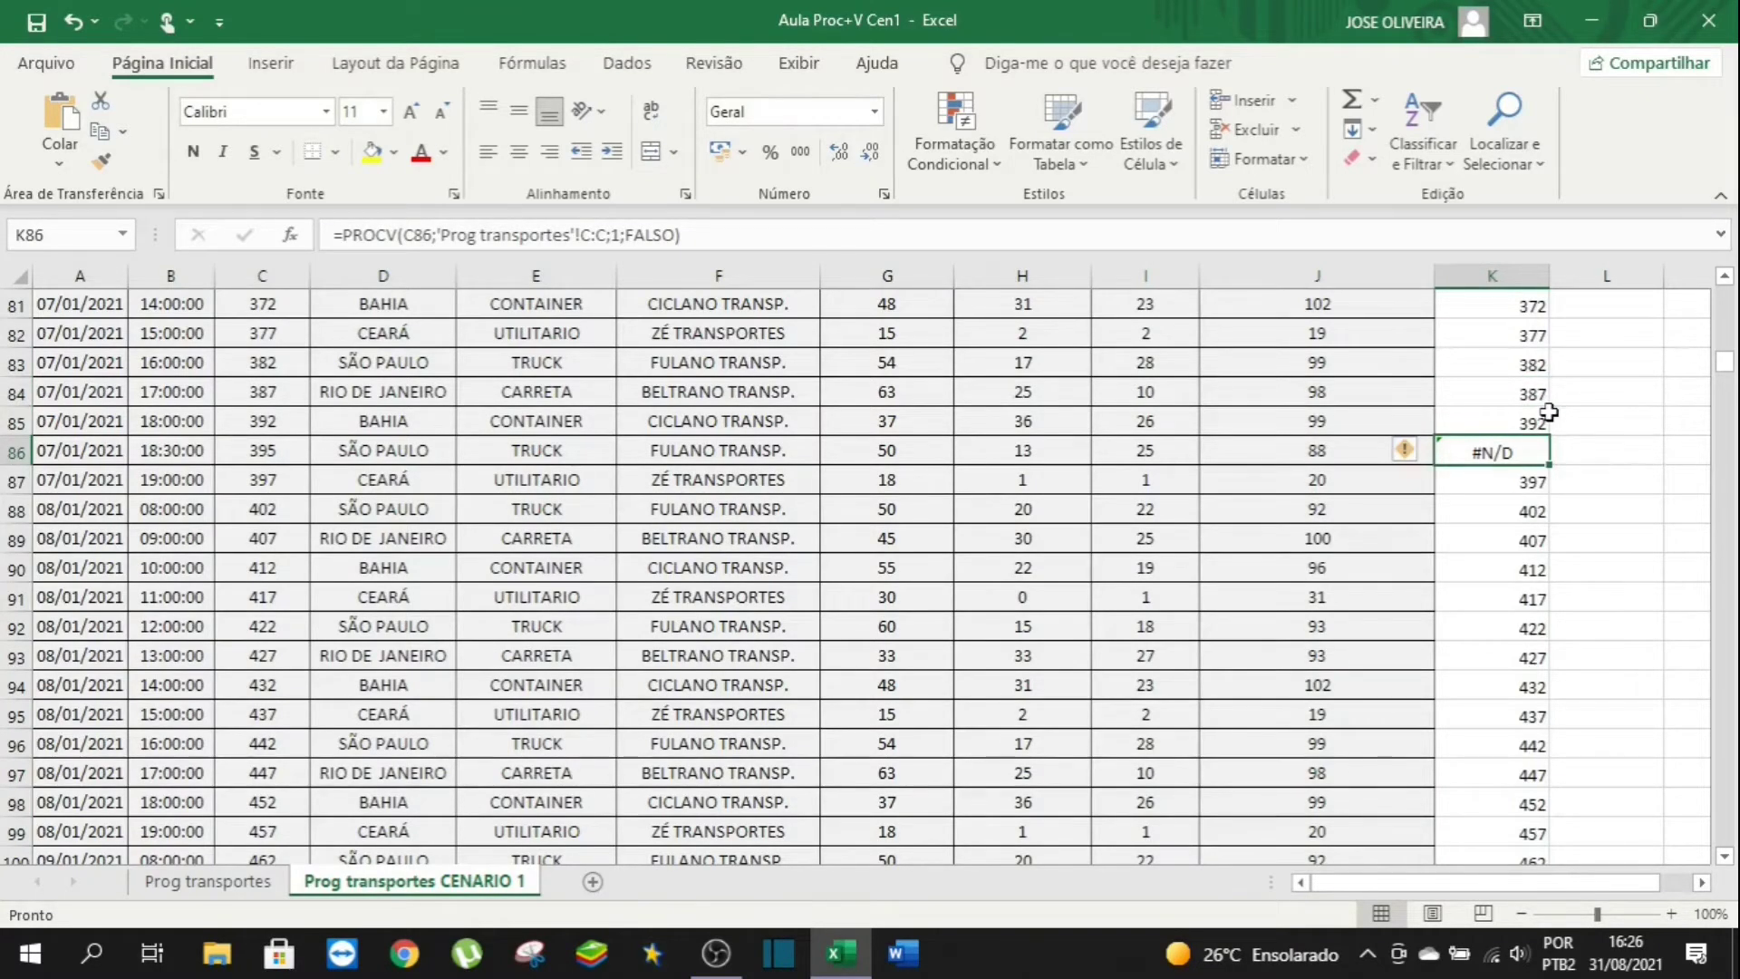
# Trace the #N/D result in row 86 back to its O. S. number in cell C86.
pyautogui.rightClick(1549, 413)
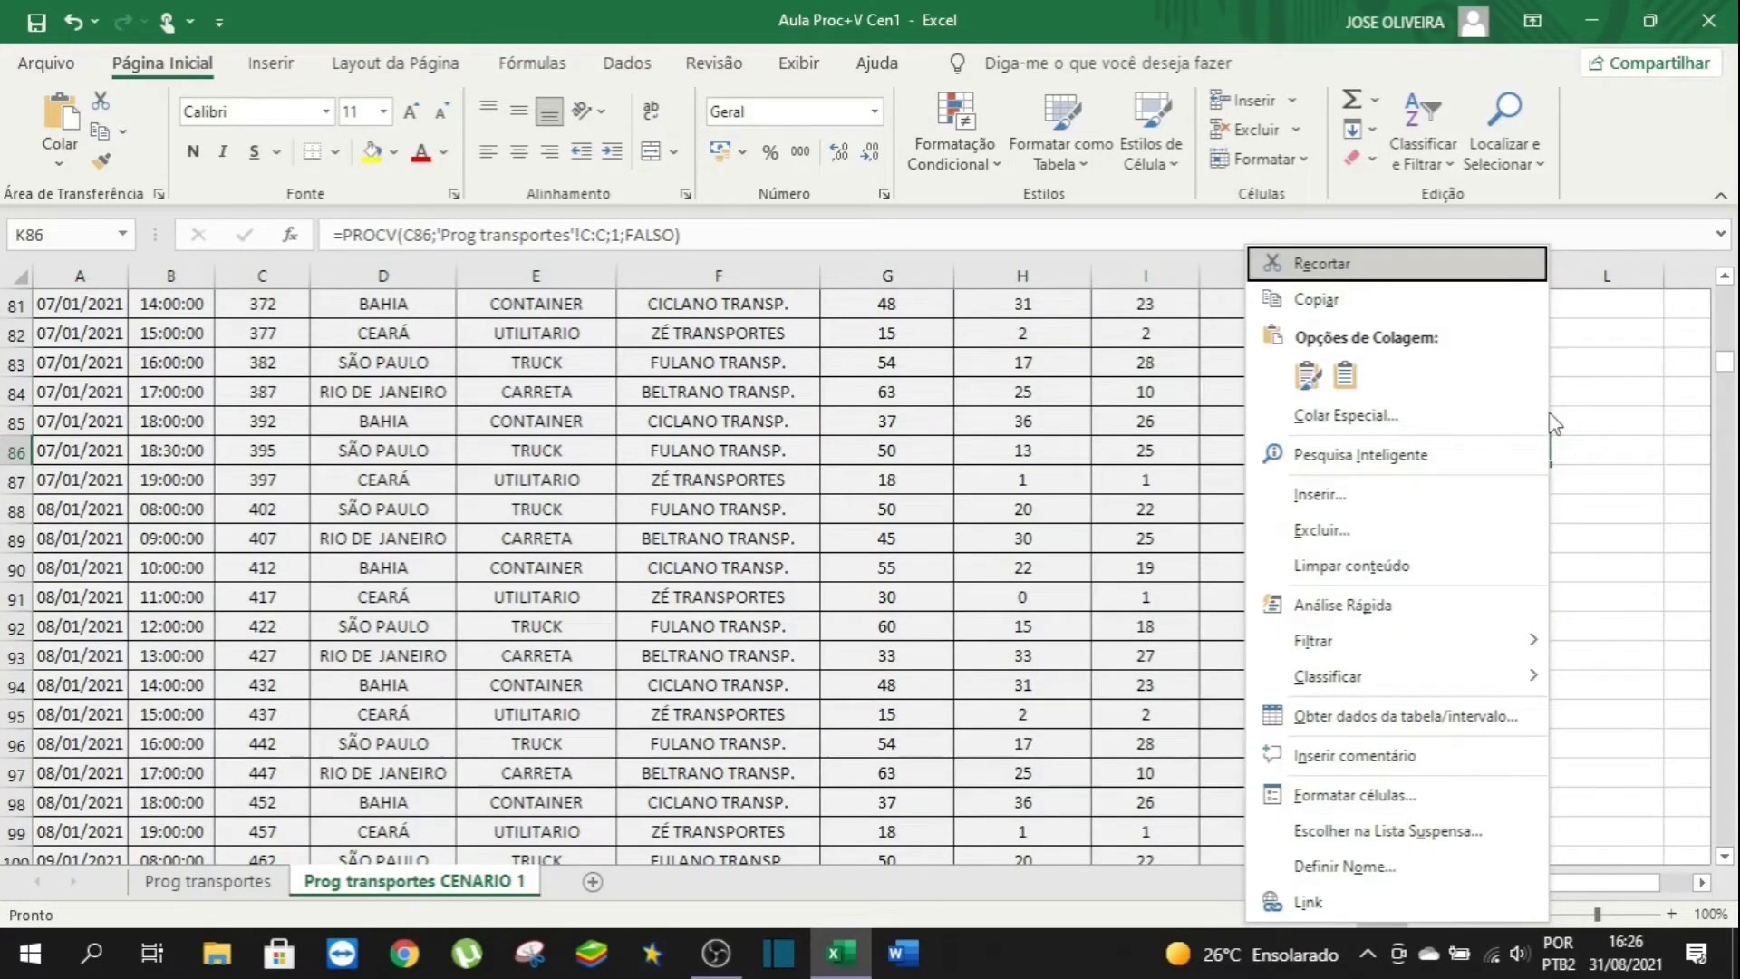
pyautogui.press('Escape')
pyautogui.press('Left')
pyautogui.press('Left')
pyautogui.press('Left')
pyautogui.press('Left')
pyautogui.press('Left')
pyautogui.press('Left')
pyautogui.press('Left')
pyautogui.press('Left')
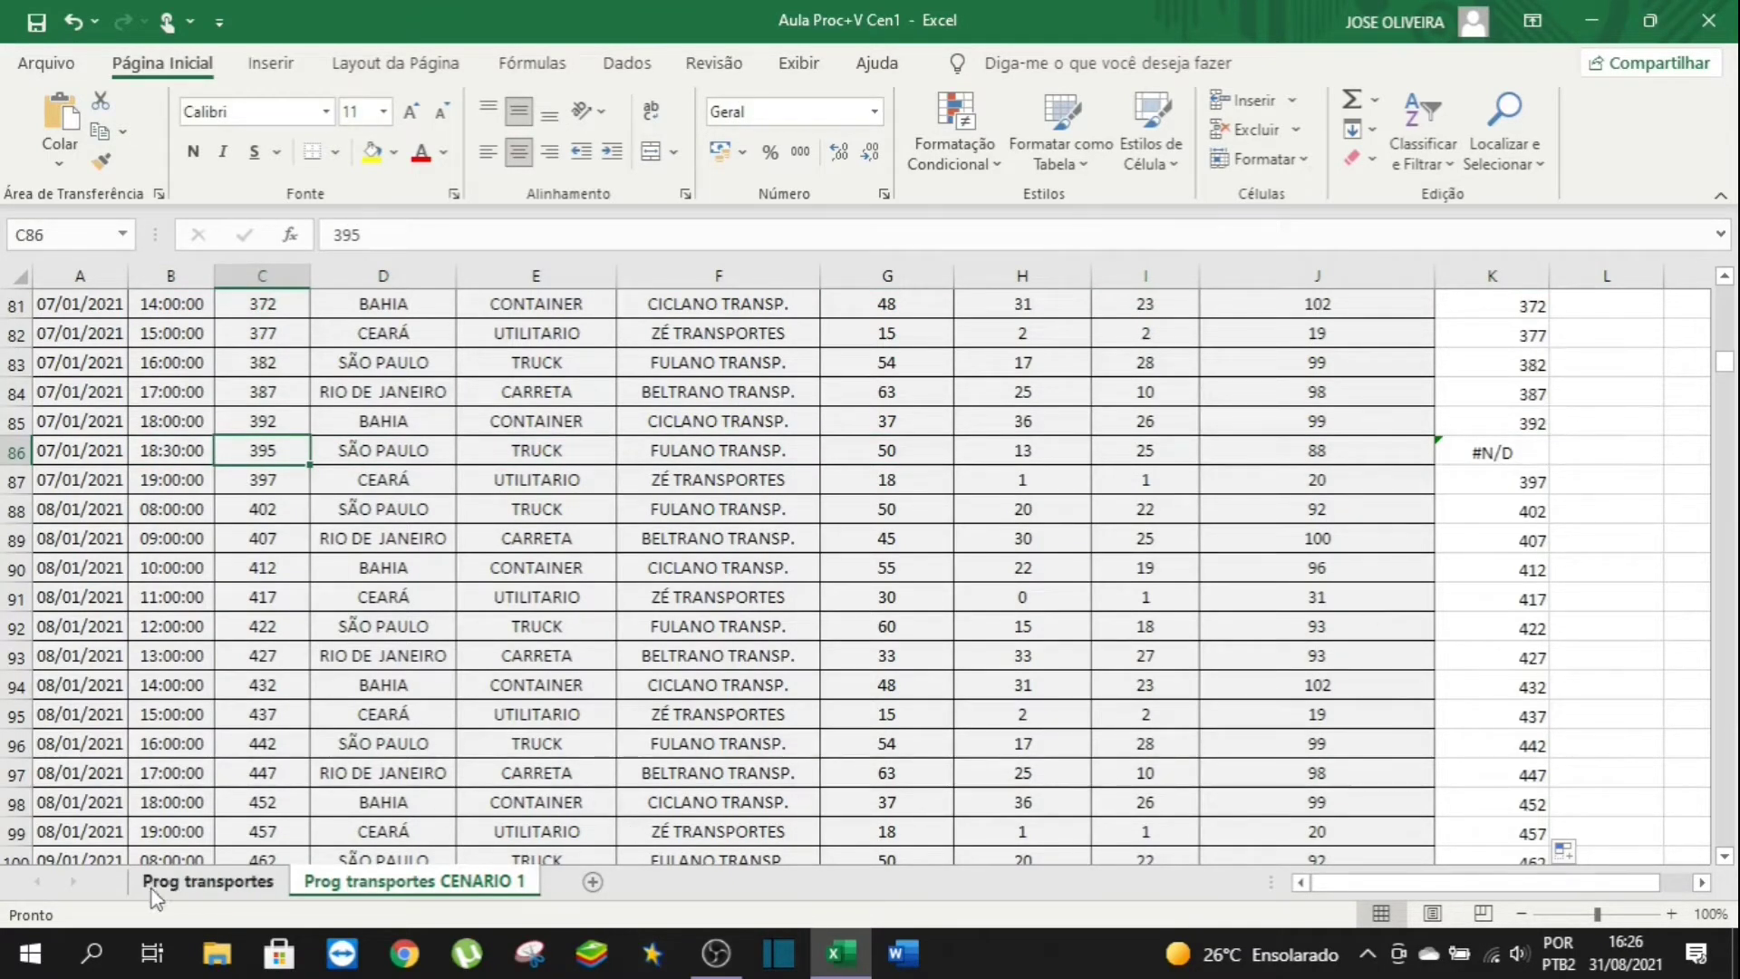
# Check the rest of column K from K86 past the last record for more #N/D errors, and return to header cell K2.
pyautogui.click(1531, 451)
pyautogui.press('Down')
pyautogui.press('Down')
pyautogui.press('Down')
pyautogui.press('Down')
pyautogui.press('Down')
pyautogui.press('Down')
pyautogui.press('Down')
pyautogui.press('Down')
pyautogui.press('Down')
pyautogui.press('Down')
pyautogui.press('Down')
pyautogui.press('Down')
pyautogui.press('Down')
pyautogui.press('Down')
pyautogui.press('Down')
pyautogui.press('Down')
pyautogui.press('Down')
pyautogui.press('Down')
pyautogui.press('Down')
pyautogui.press('Down')
pyautogui.press('Down')
pyautogui.press('Down')
pyautogui.press('Up')
pyautogui.press('Up')
pyautogui.press('Up')
pyautogui.press('Up')
pyautogui.press('Up')
pyautogui.press('Up')
pyautogui.press('Up')
pyautogui.press('Up')
pyautogui.press('Up')
pyautogui.press('Up')
pyautogui.press('Up')
pyautogui.press('Up')
pyautogui.press('Up')
pyautogui.press('Up')
pyautogui.press('Up')
pyautogui.press('Up')
pyautogui.press('Up')
pyautogui.press('Up')
pyautogui.press('Up')
pyautogui.press('Up')
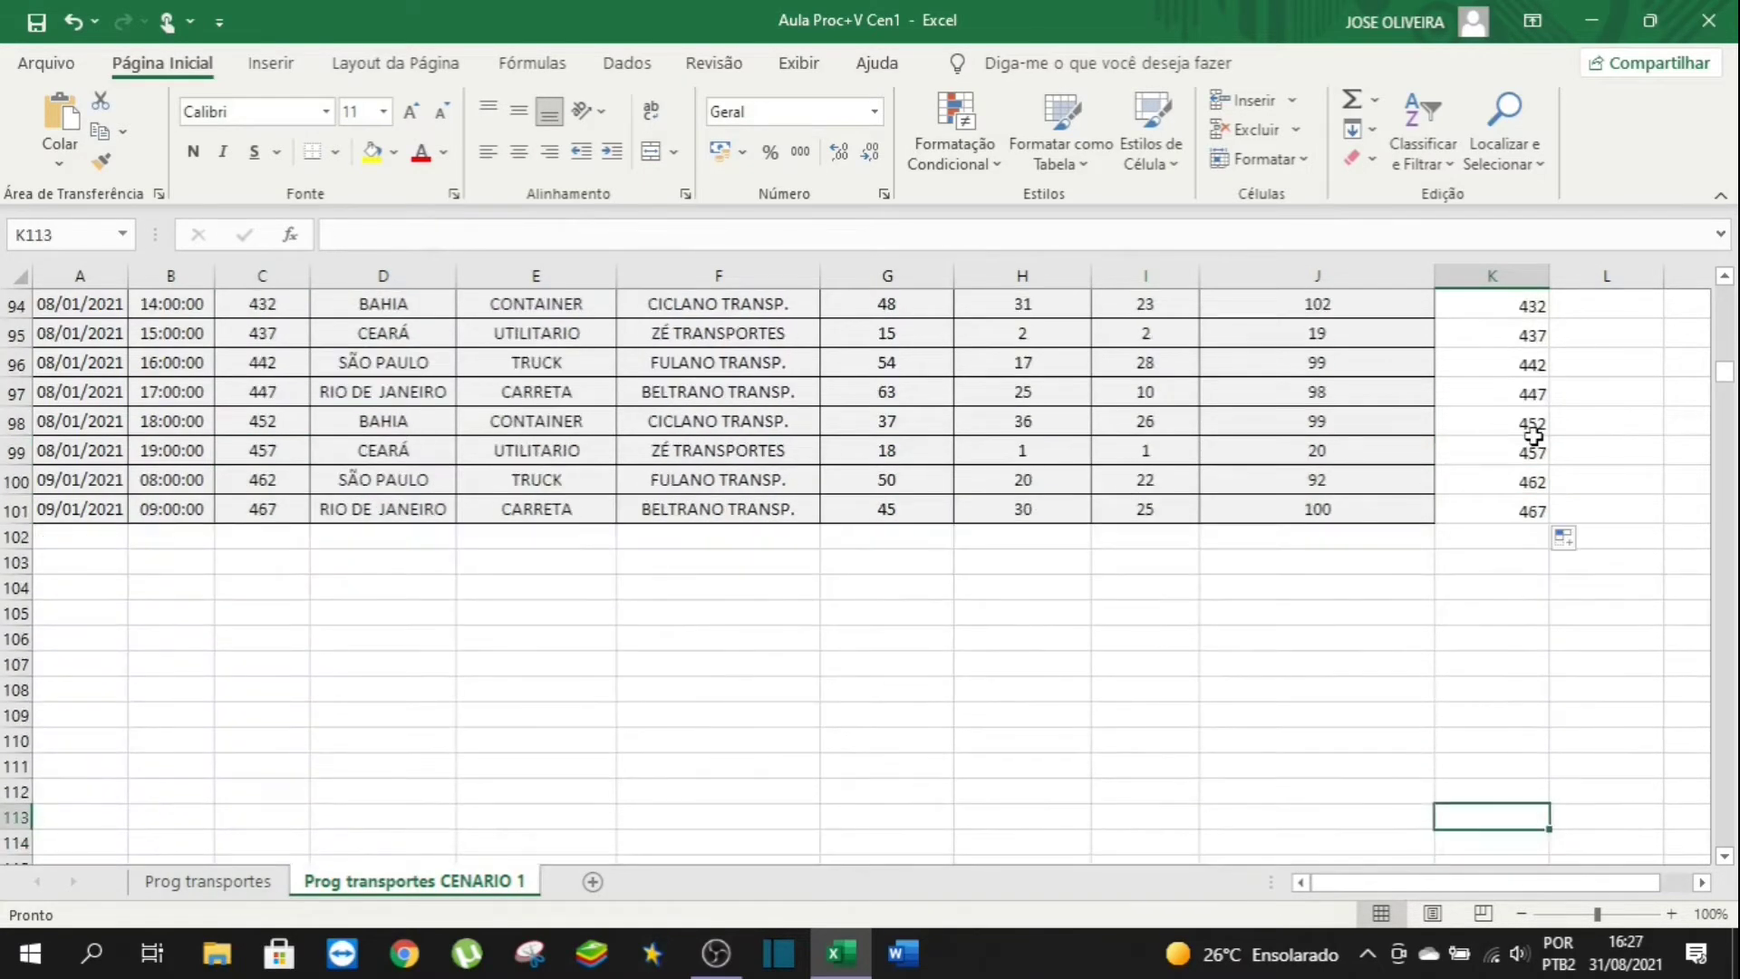
pyautogui.press('Up')
pyautogui.press('Up')
pyautogui.press('Up')
pyautogui.press('Up')
pyautogui.press('Up')
pyautogui.press('Up')
pyautogui.press('Up')
pyautogui.press('Up')
pyautogui.press('Up')
pyautogui.press('Up')
pyautogui.press('Up')
pyautogui.press('Up')
pyautogui.press('Up')
pyautogui.press('Up')
pyautogui.press('Up')
pyautogui.press('Up')
pyautogui.press('Up')
pyautogui.press('Up')
pyautogui.press('Up')
pyautogui.press('Up')
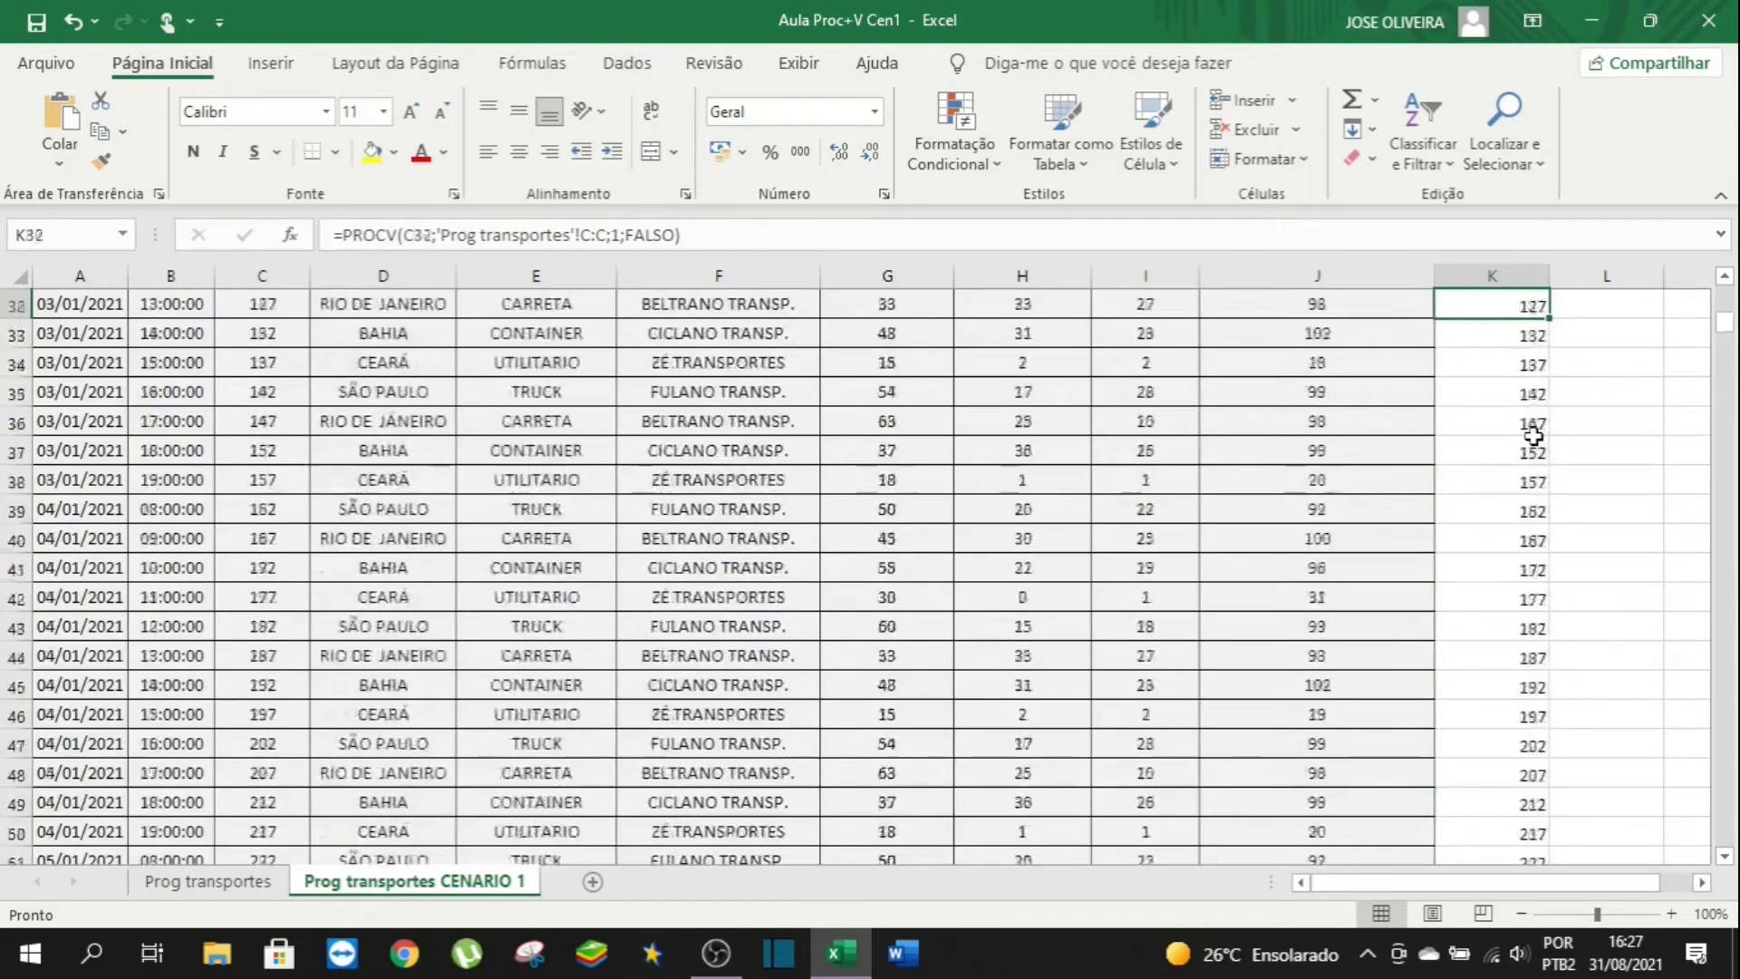
pyautogui.press('Up')
pyautogui.press('Up')
pyautogui.press('Up')
pyautogui.press('Up')
pyautogui.press('Up')
pyautogui.press('Up')
pyautogui.press('Up')
pyautogui.press('Up')
pyautogui.press('Up')
pyautogui.press('Up')
pyautogui.press('Down')
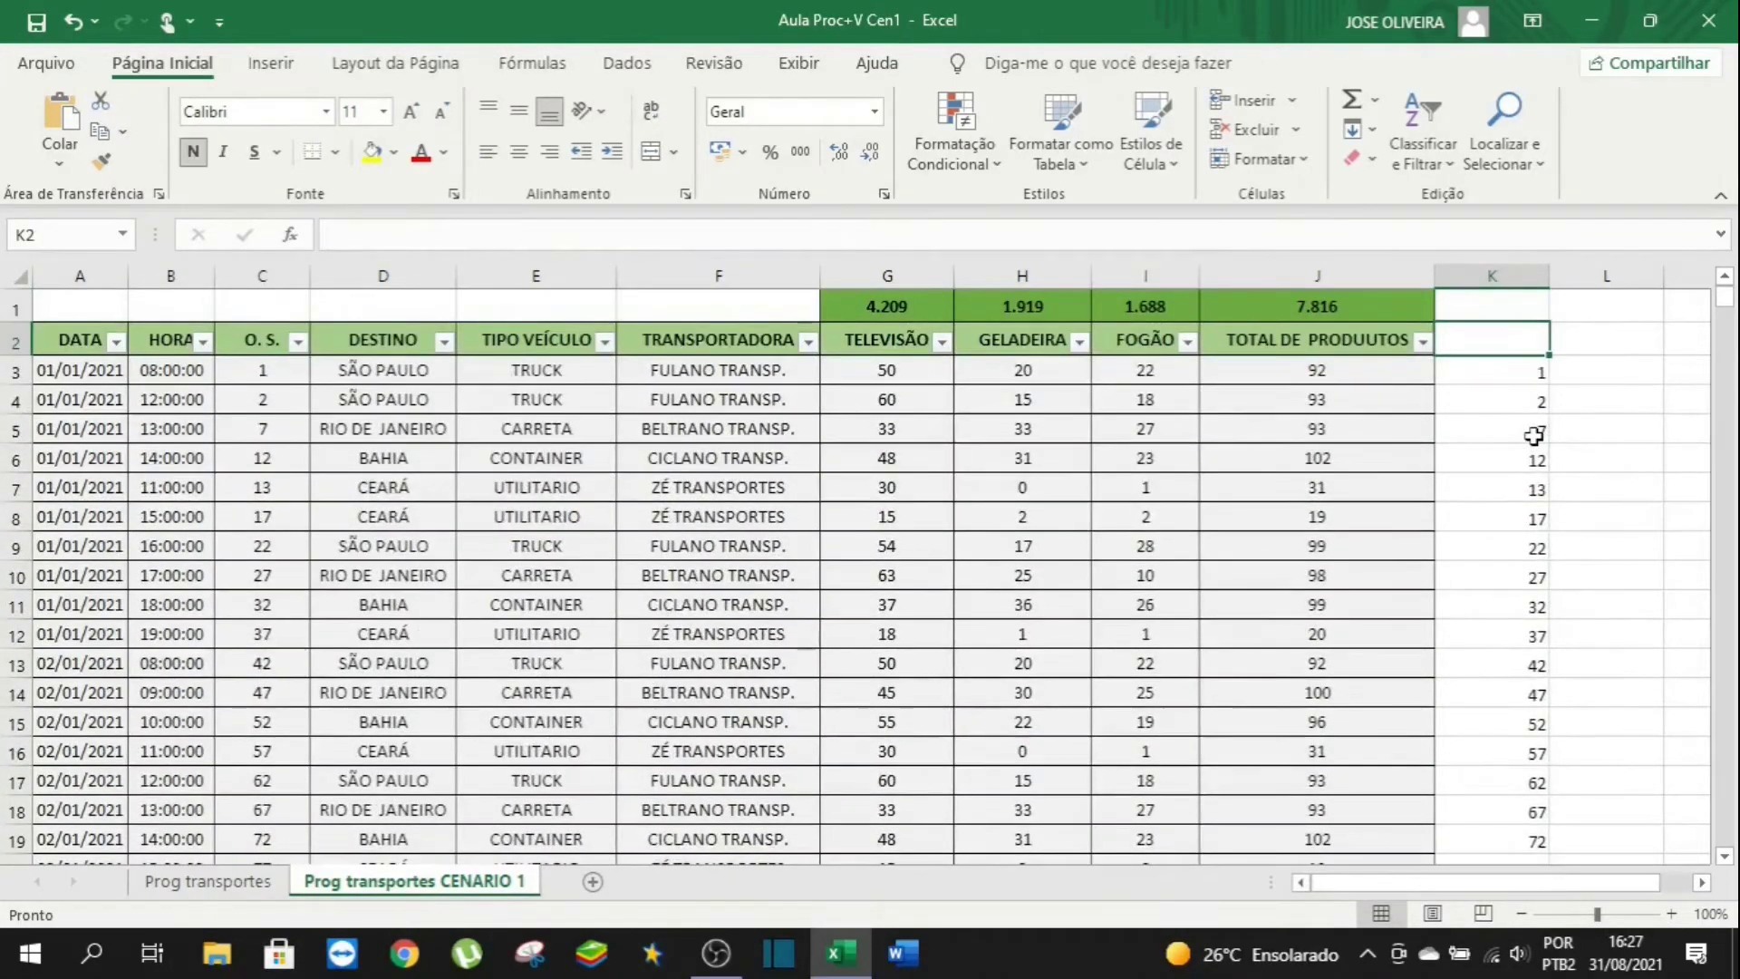
# Scan the PROCV results in column K down from K2 to locate the row returning #N/D.
pyautogui.press('Down')
pyautogui.press('Down')
pyautogui.press('Down')
pyautogui.press('Down')
pyautogui.press('Down')
pyautogui.press('Down')
pyautogui.press('Down')
pyautogui.press('Down')
pyautogui.press('Down')
pyautogui.press('Down')
pyautogui.press('Down')
pyautogui.press('Down')
pyautogui.press('Down')
pyautogui.press('Down')
pyautogui.press('Down')
pyautogui.press('Down')
pyautogui.press('Down')
pyautogui.press('Down')
pyautogui.press('Down')
pyautogui.press('Down')
pyautogui.press('Down')
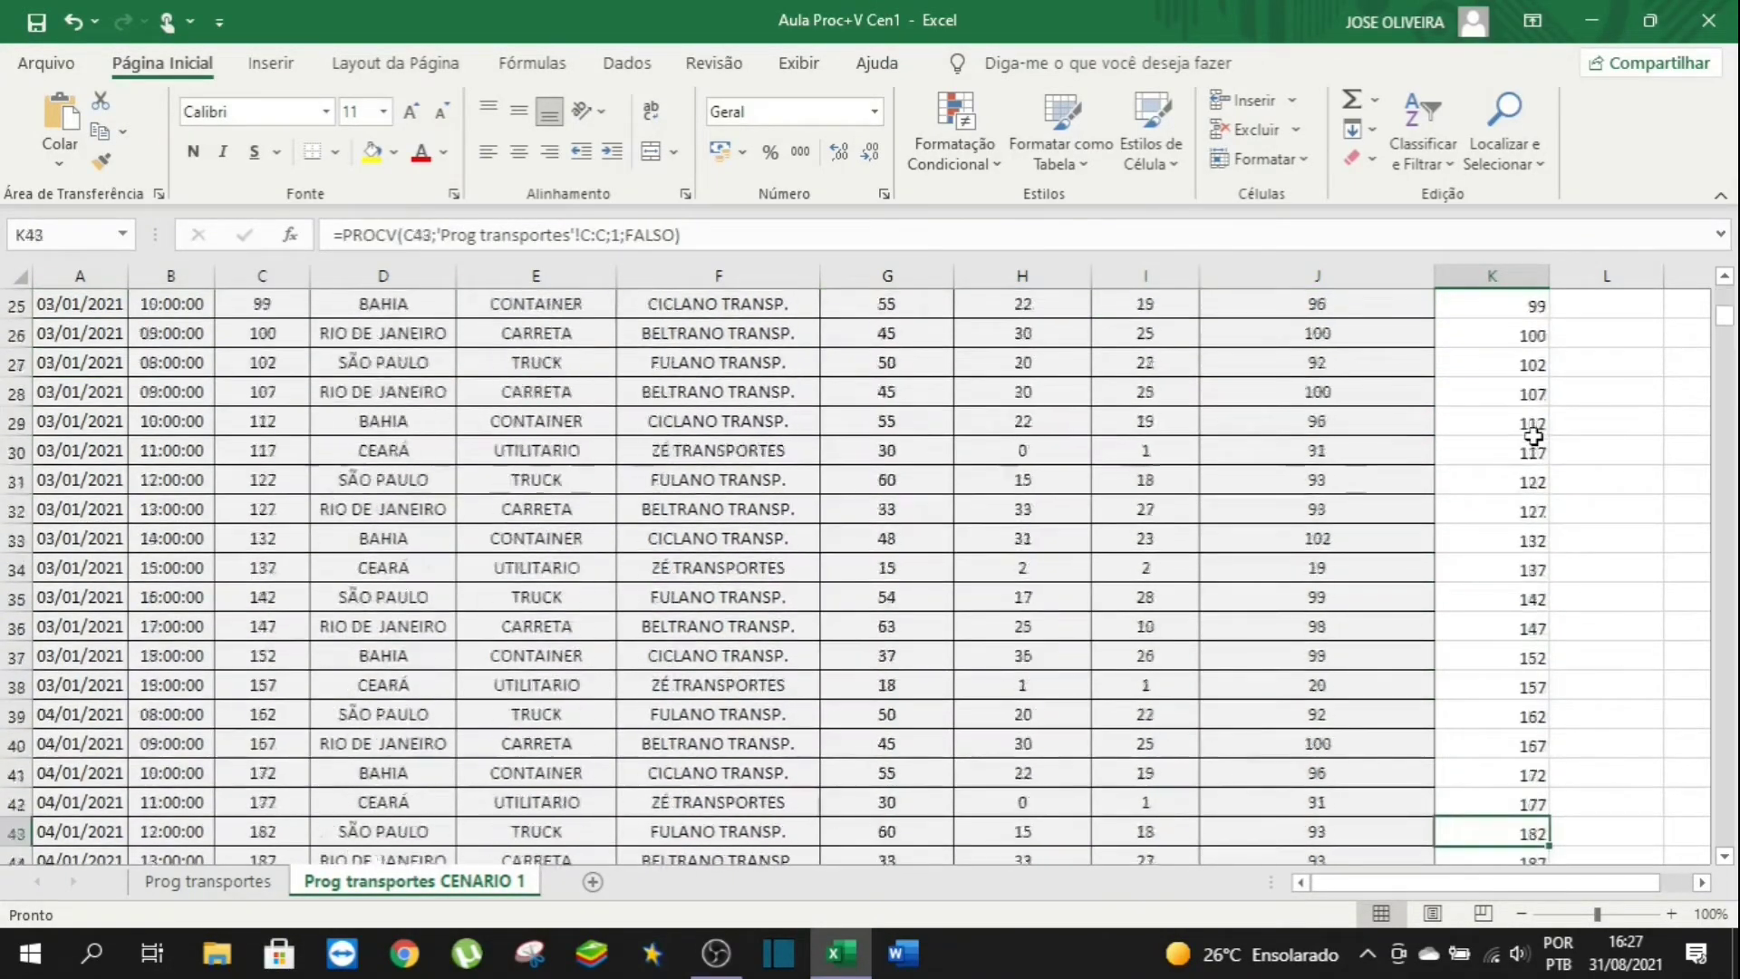
pyautogui.press('Down')
pyautogui.press('Down')
pyautogui.press('Down')
pyautogui.press('Down')
pyautogui.press('Down')
pyautogui.press('Down')
pyautogui.press('Down')
pyautogui.press('Down')
pyautogui.press('Down')
pyautogui.press('Down')
pyautogui.press('Down')
pyautogui.press('Down')
pyautogui.press('Down')
pyautogui.press('Down')
pyautogui.press('Down')
pyautogui.press('Down')
pyautogui.press('Down')
pyautogui.press('Down')
pyautogui.press('Down')
pyautogui.press('Down')
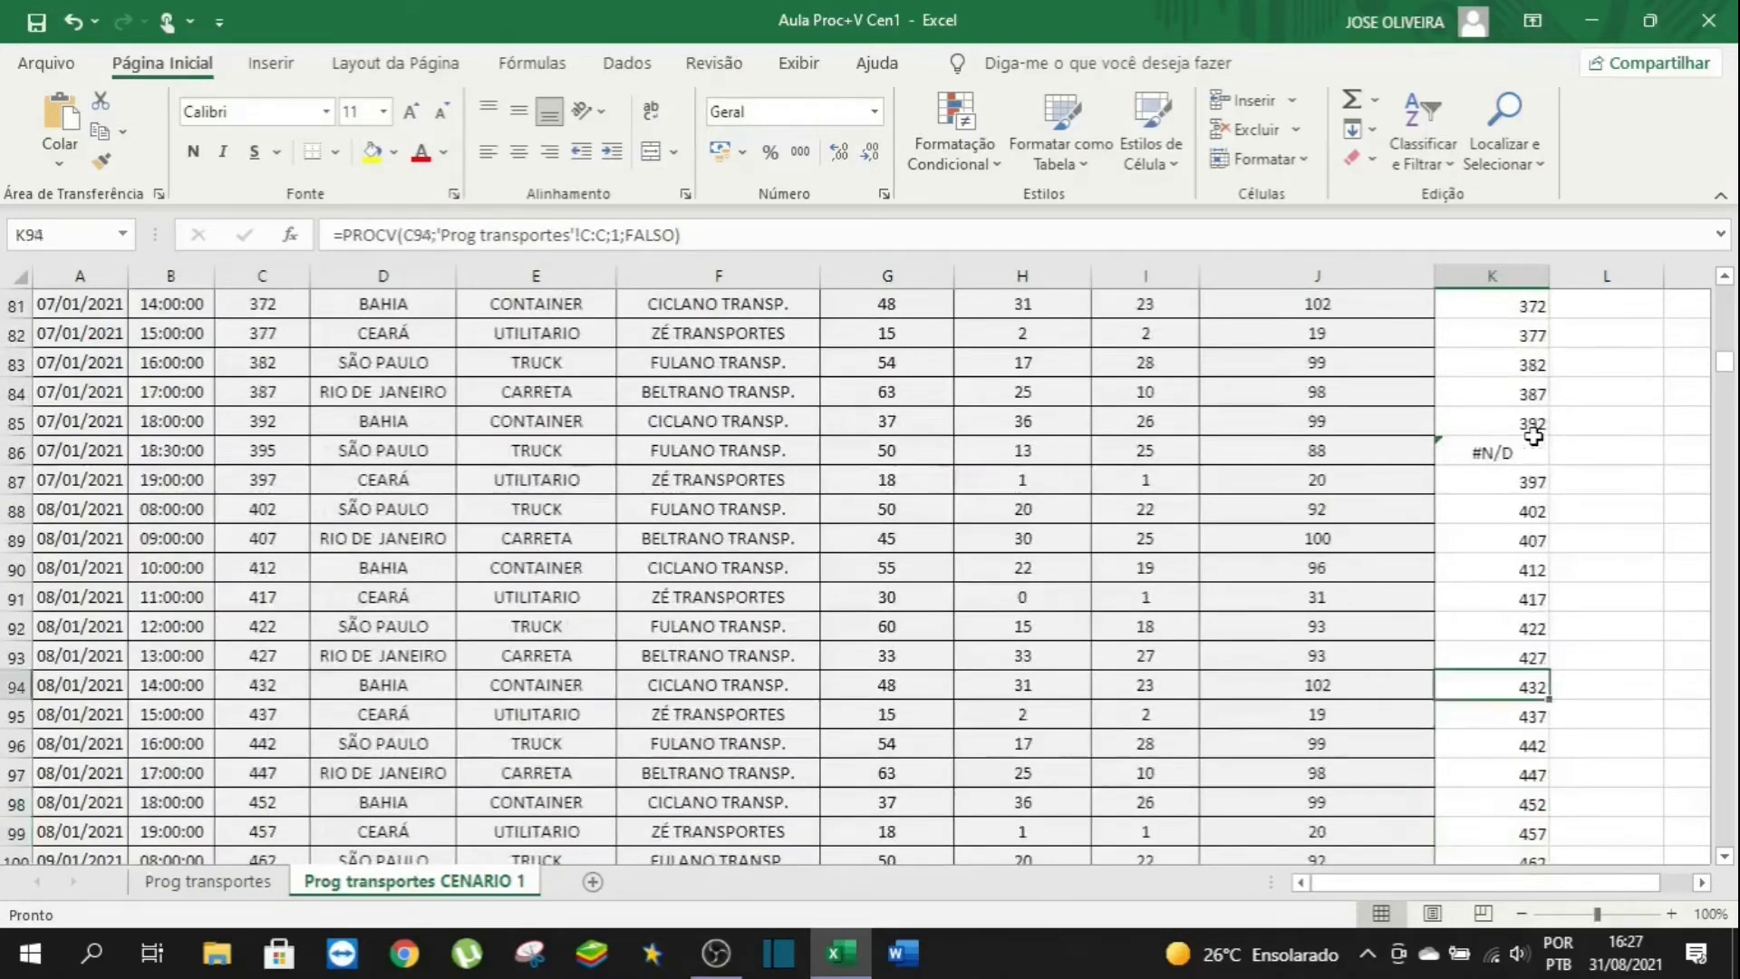
# Copy the unmatched transport record in A86:J86 of Prog transportes CENARIO 1.
pyautogui.press('Left')
pyautogui.press('Left')
pyautogui.press('Left')
pyautogui.press('Left')
pyautogui.press('Left')
pyautogui.press('Left')
pyautogui.press('Left')
pyautogui.press('Left')
pyautogui.press('Left')
pyautogui.press('Left')
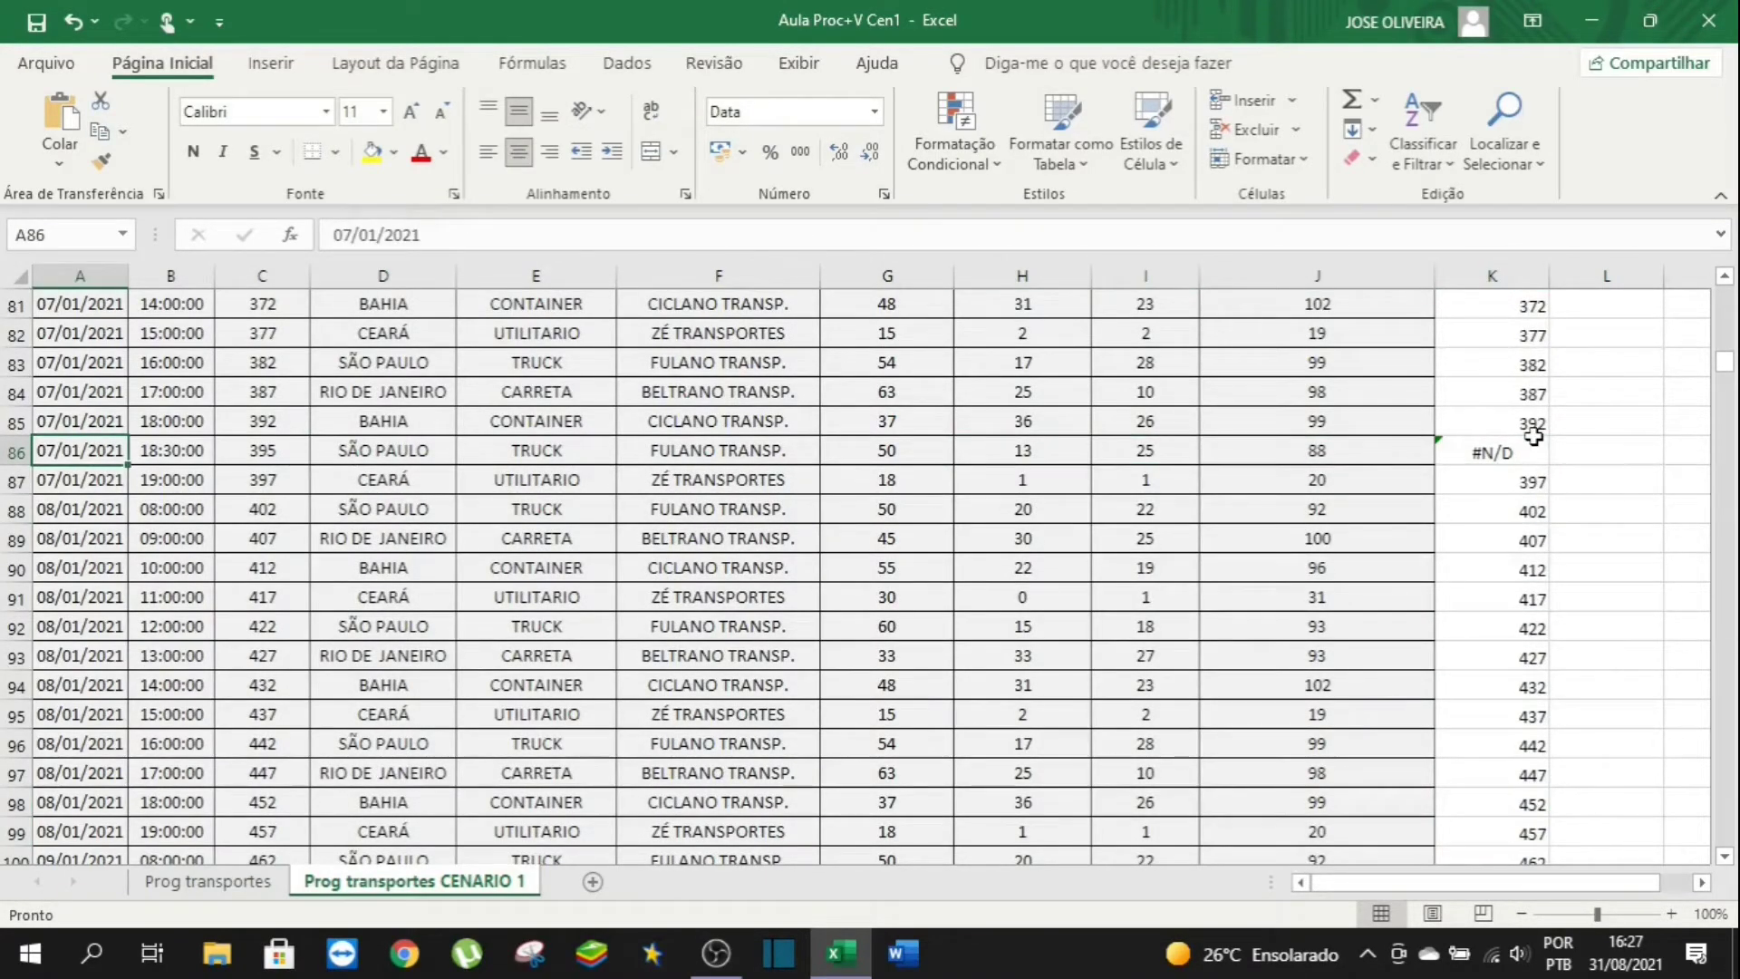
pyautogui.hotkey('shift', 'Right')
pyautogui.hotkey('shift', 'Right')
pyautogui.hotkey('shift', 'Right')
pyautogui.hotkey('shift', 'Right')
pyautogui.hotkey('shift', 'Right')
pyautogui.hotkey('shift', 'Right')
pyautogui.hotkey('shift', 'Right')
pyautogui.hotkey('shift', 'Right')
pyautogui.hotkey('shift', 'Right')
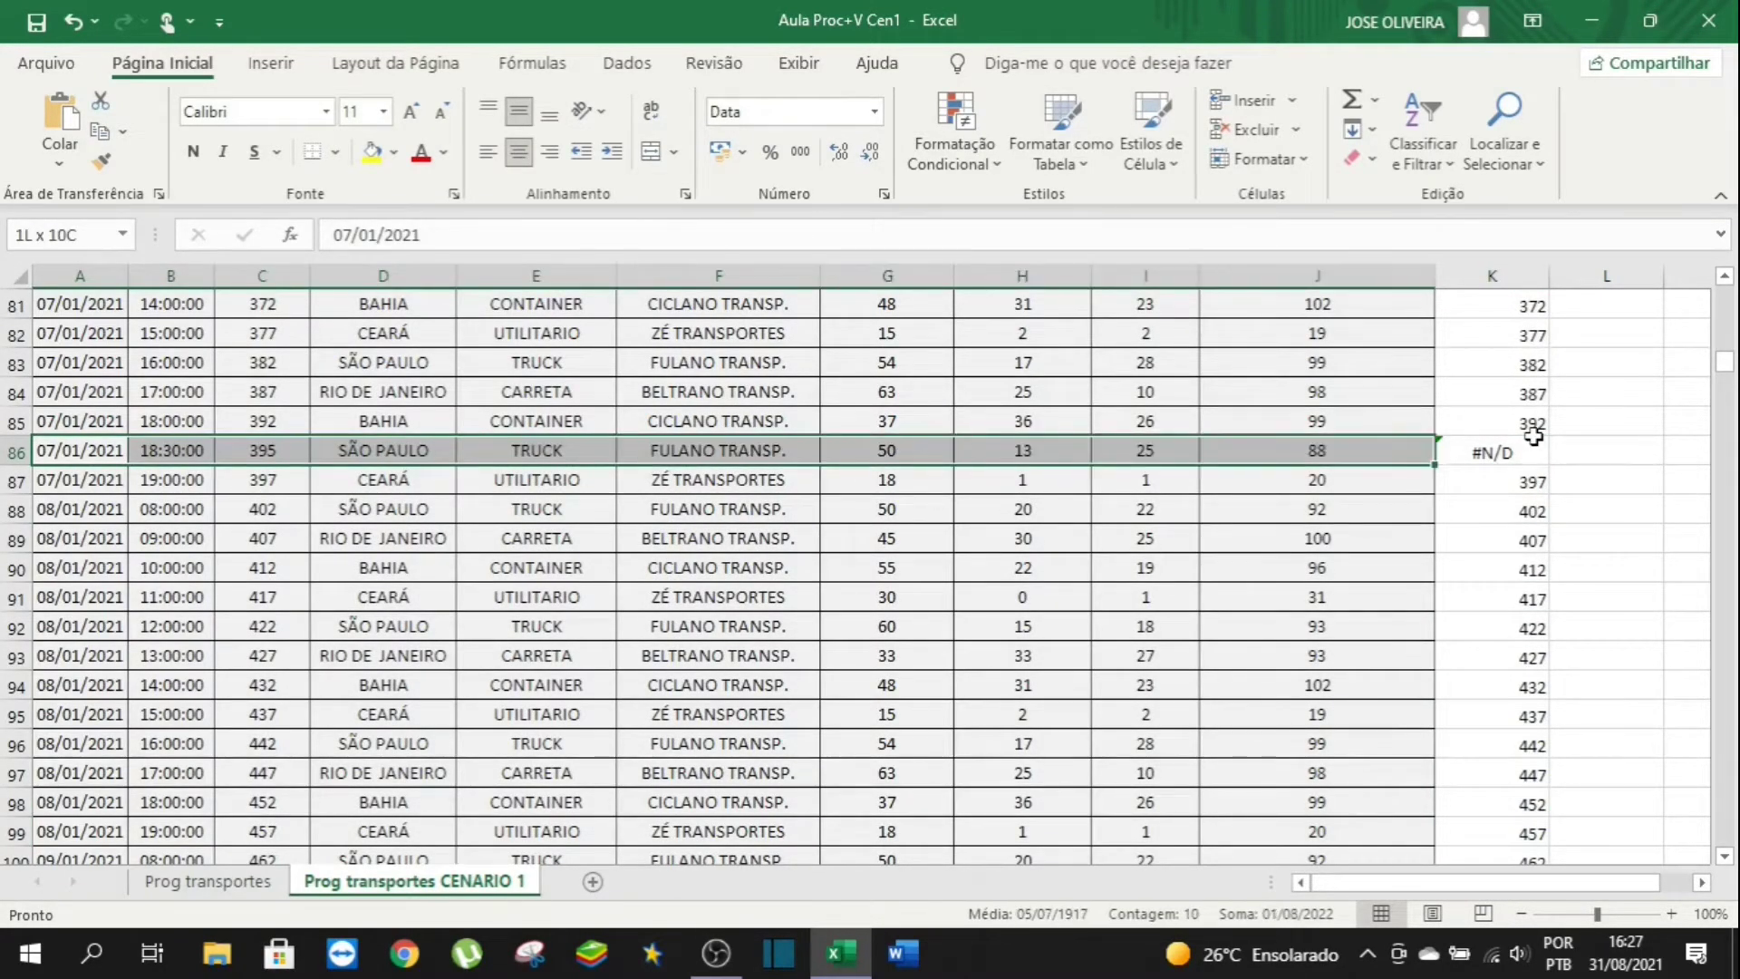
pyautogui.hotkey('ctrl', 'c')
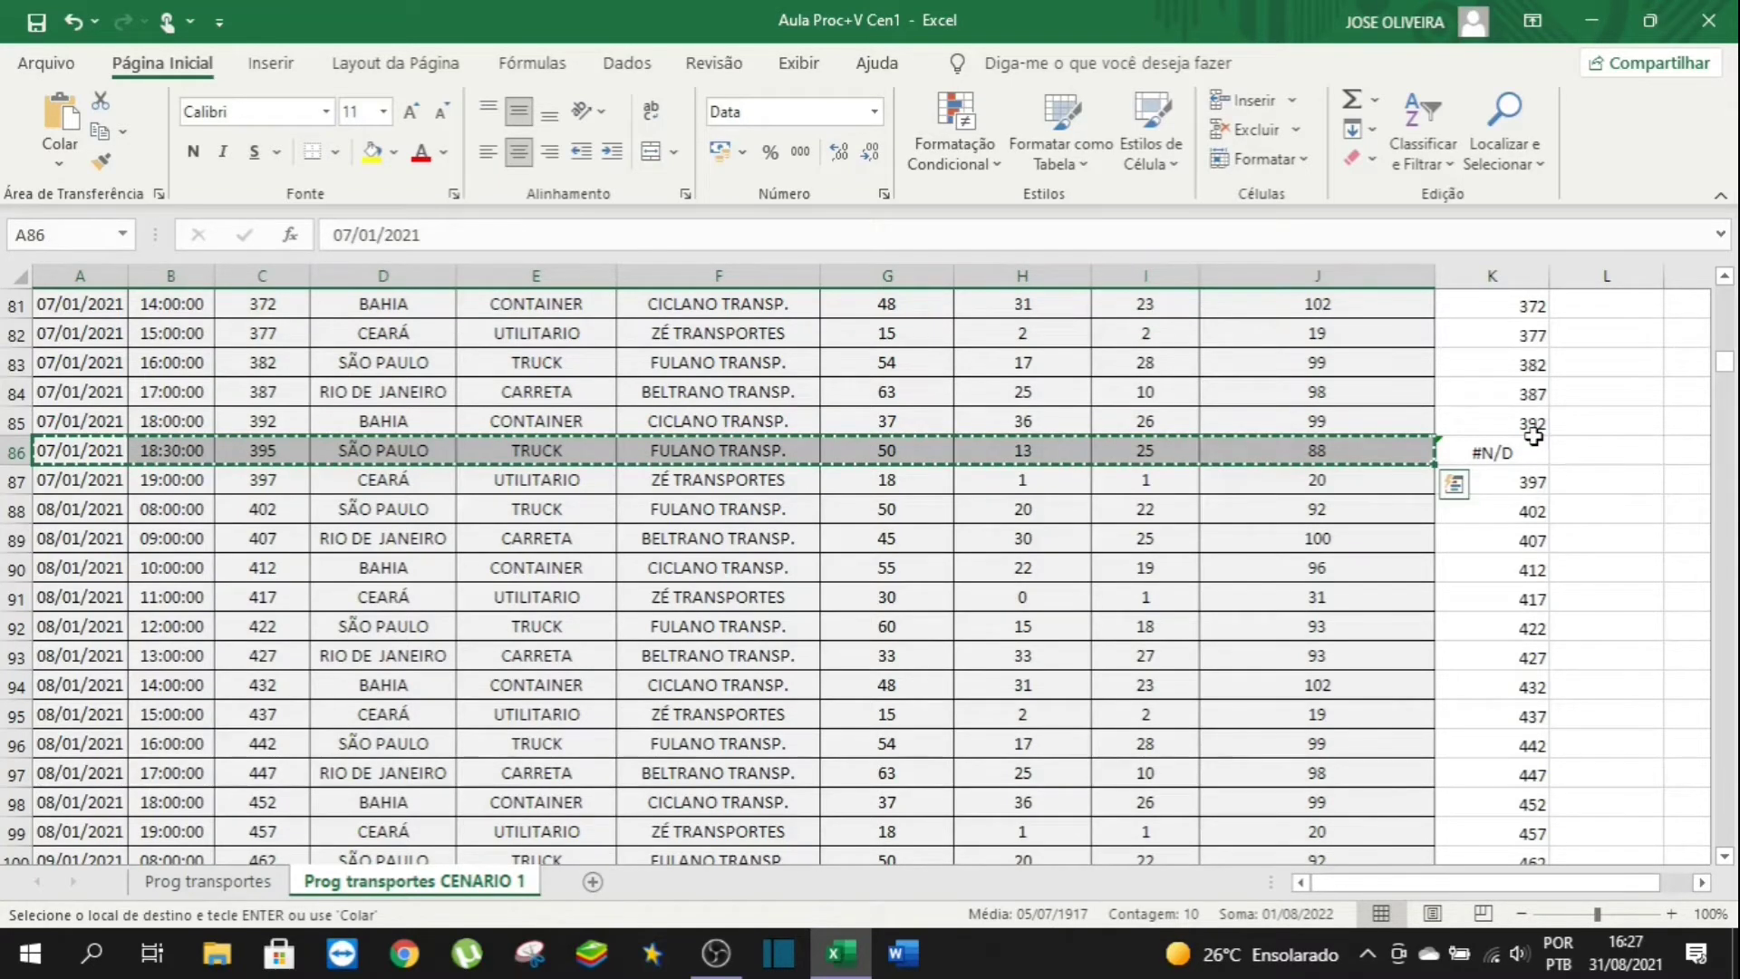
# Paste the copied record into the first empty row of Prog transportes, starting at A101.
pyautogui.click(209, 880)
pyautogui.click(80, 684)
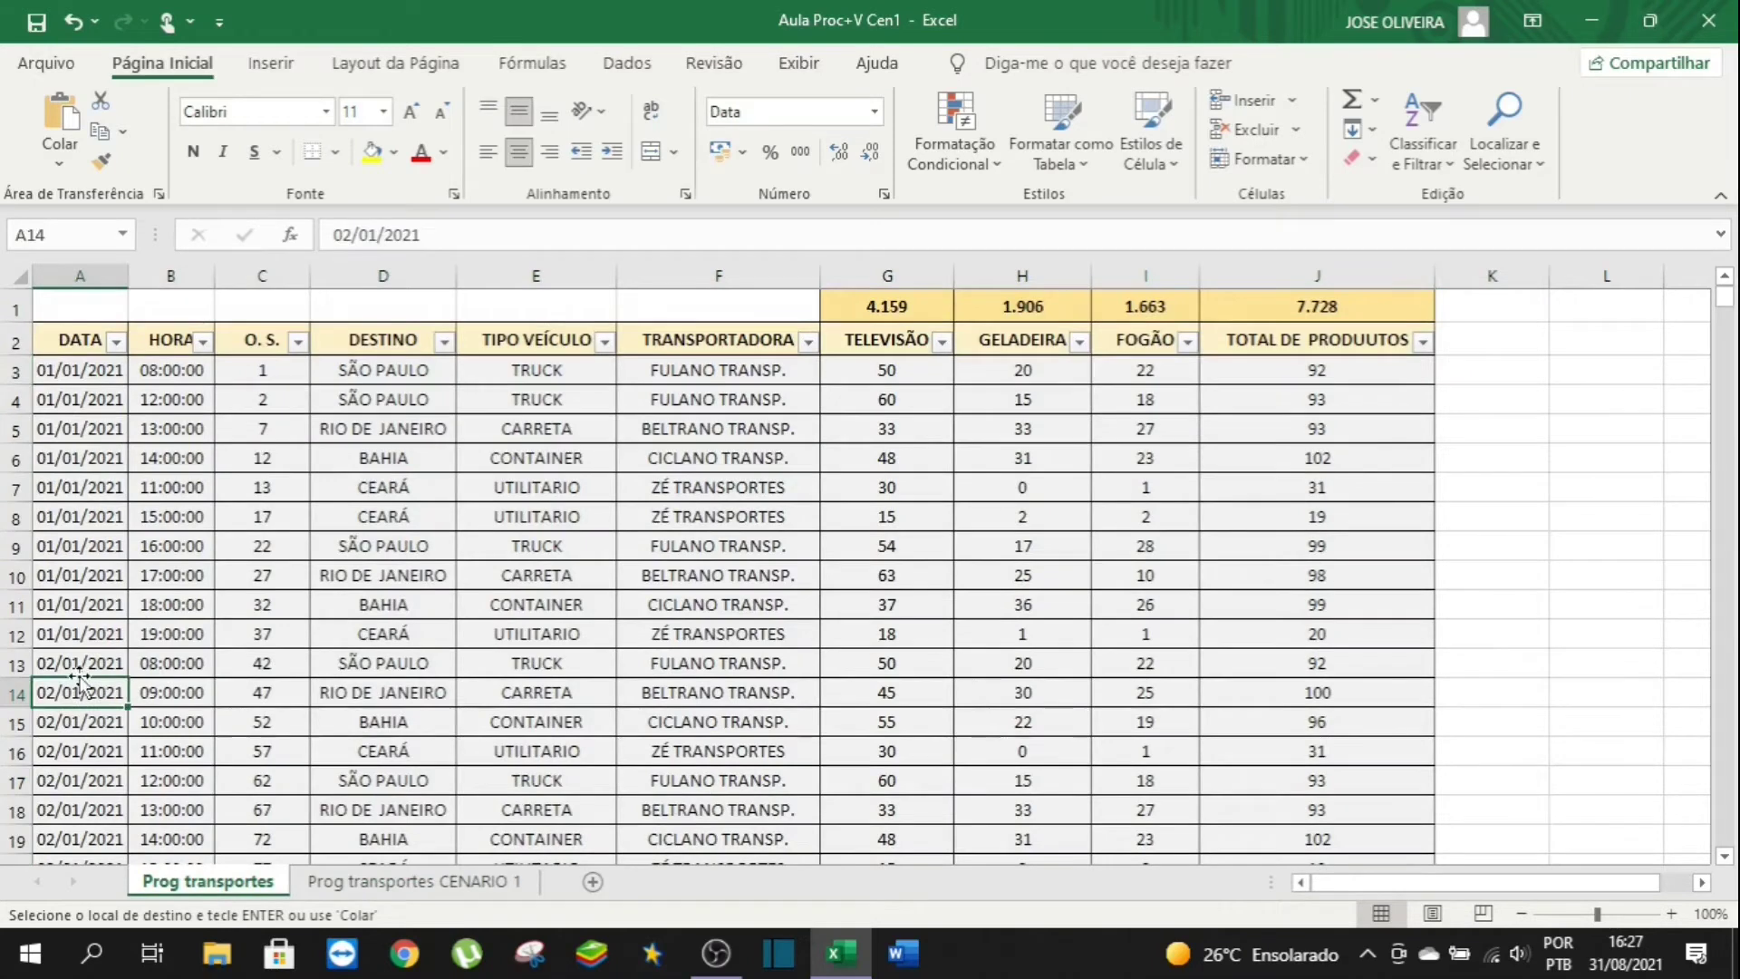
pyautogui.hotkey('ctrl', 'Down')
pyautogui.press('Down')
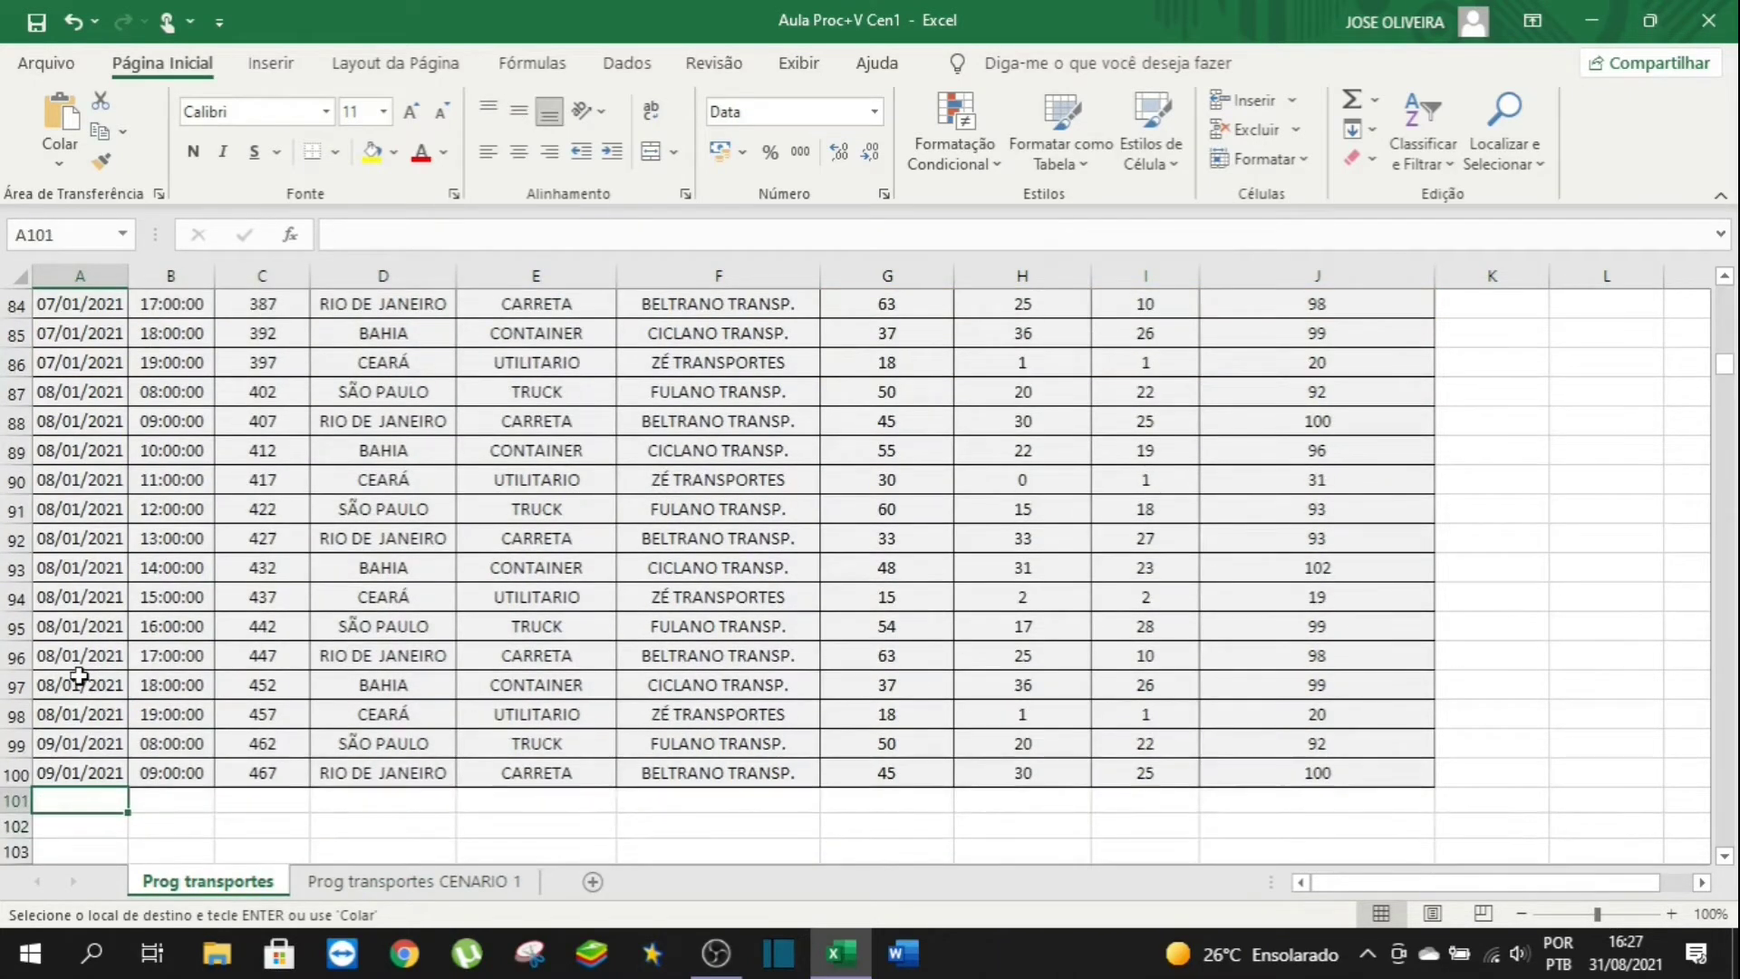
pyautogui.hotkey('ctrl', 'v')
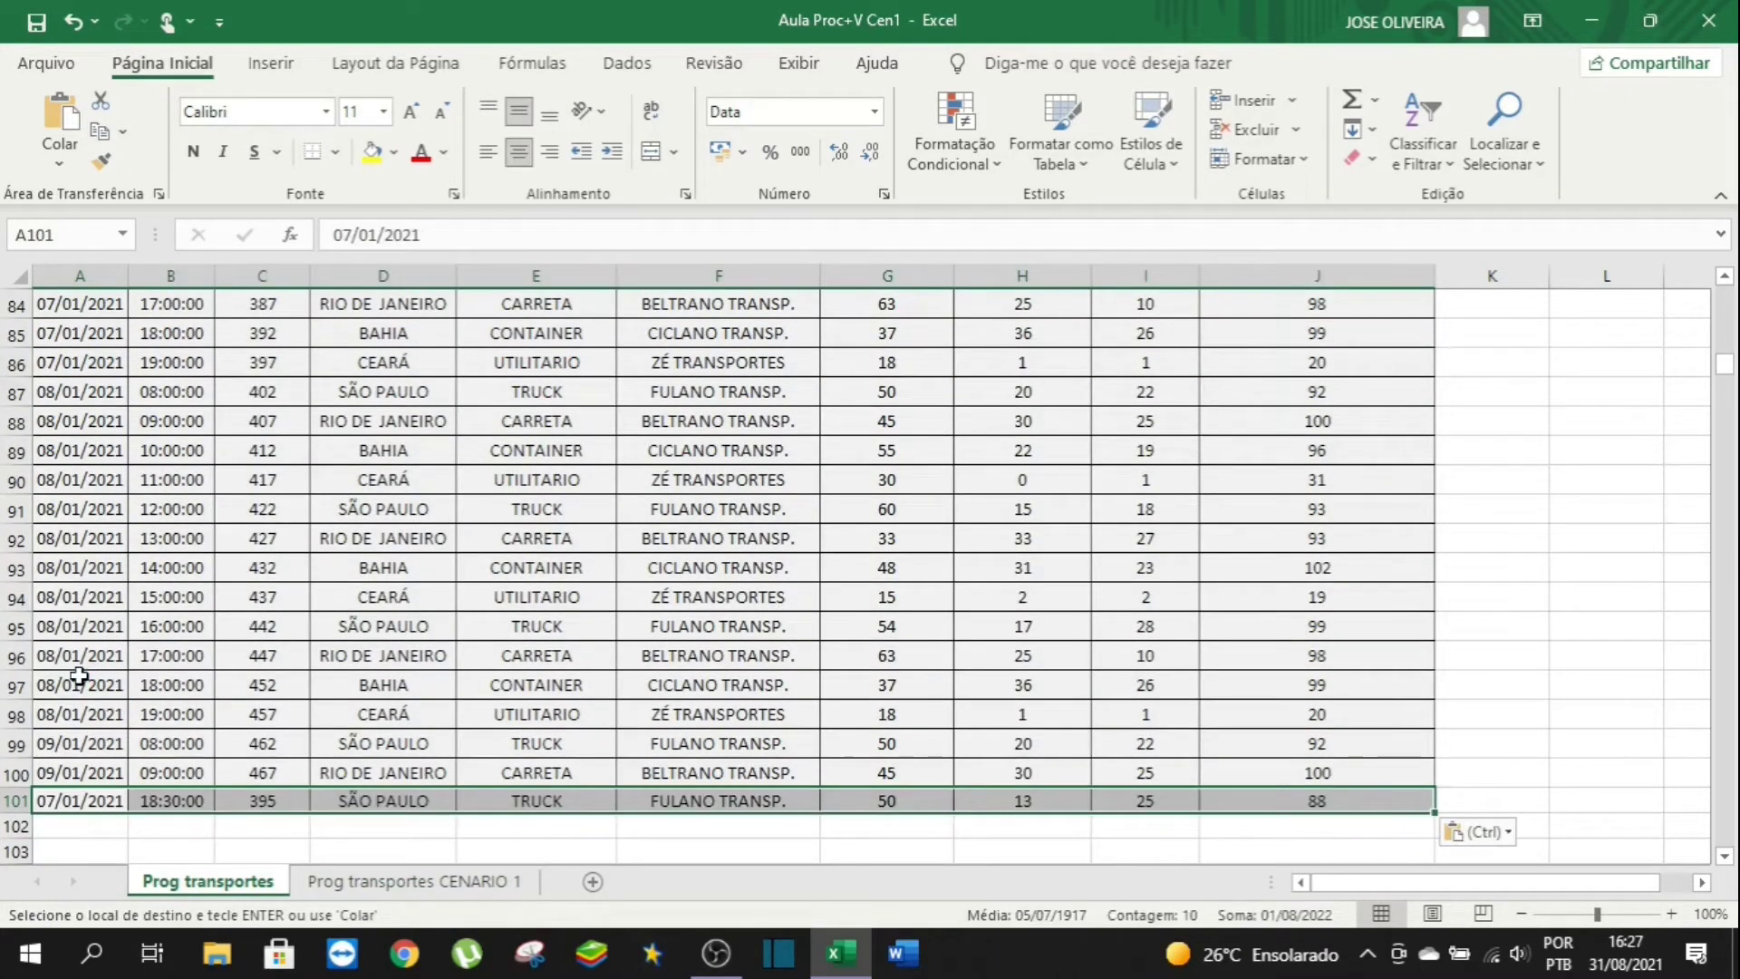
# Return to row 1 of Prog transportes and review the product totals across to J1.
pyautogui.press('ctrl')
pyautogui.press('Up')
pyautogui.press('Escape')
pyautogui.hotkey('ctrl', 'Up')
pyautogui.press('Up')
pyautogui.press('Right')
pyautogui.press('Right')
pyautogui.press('Right')
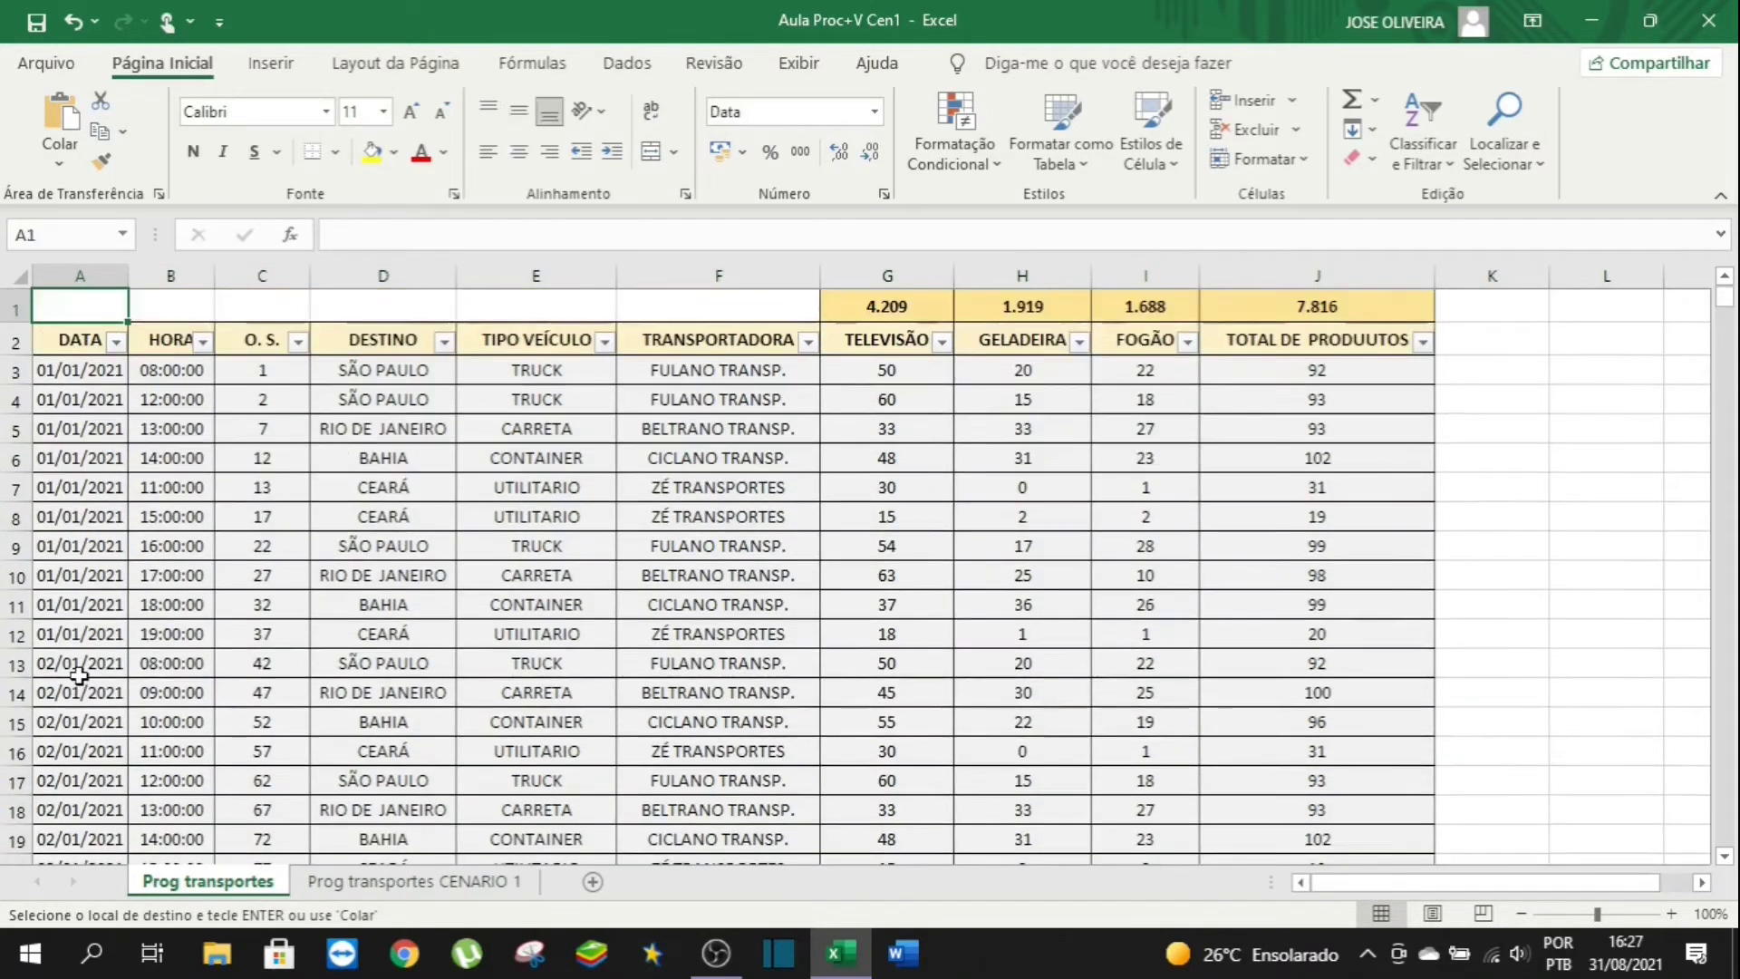
pyautogui.press('Right')
pyautogui.press('Right')
pyautogui.press('Right')
pyautogui.press('Right')
pyautogui.press('Right')
pyautogui.press('Right')
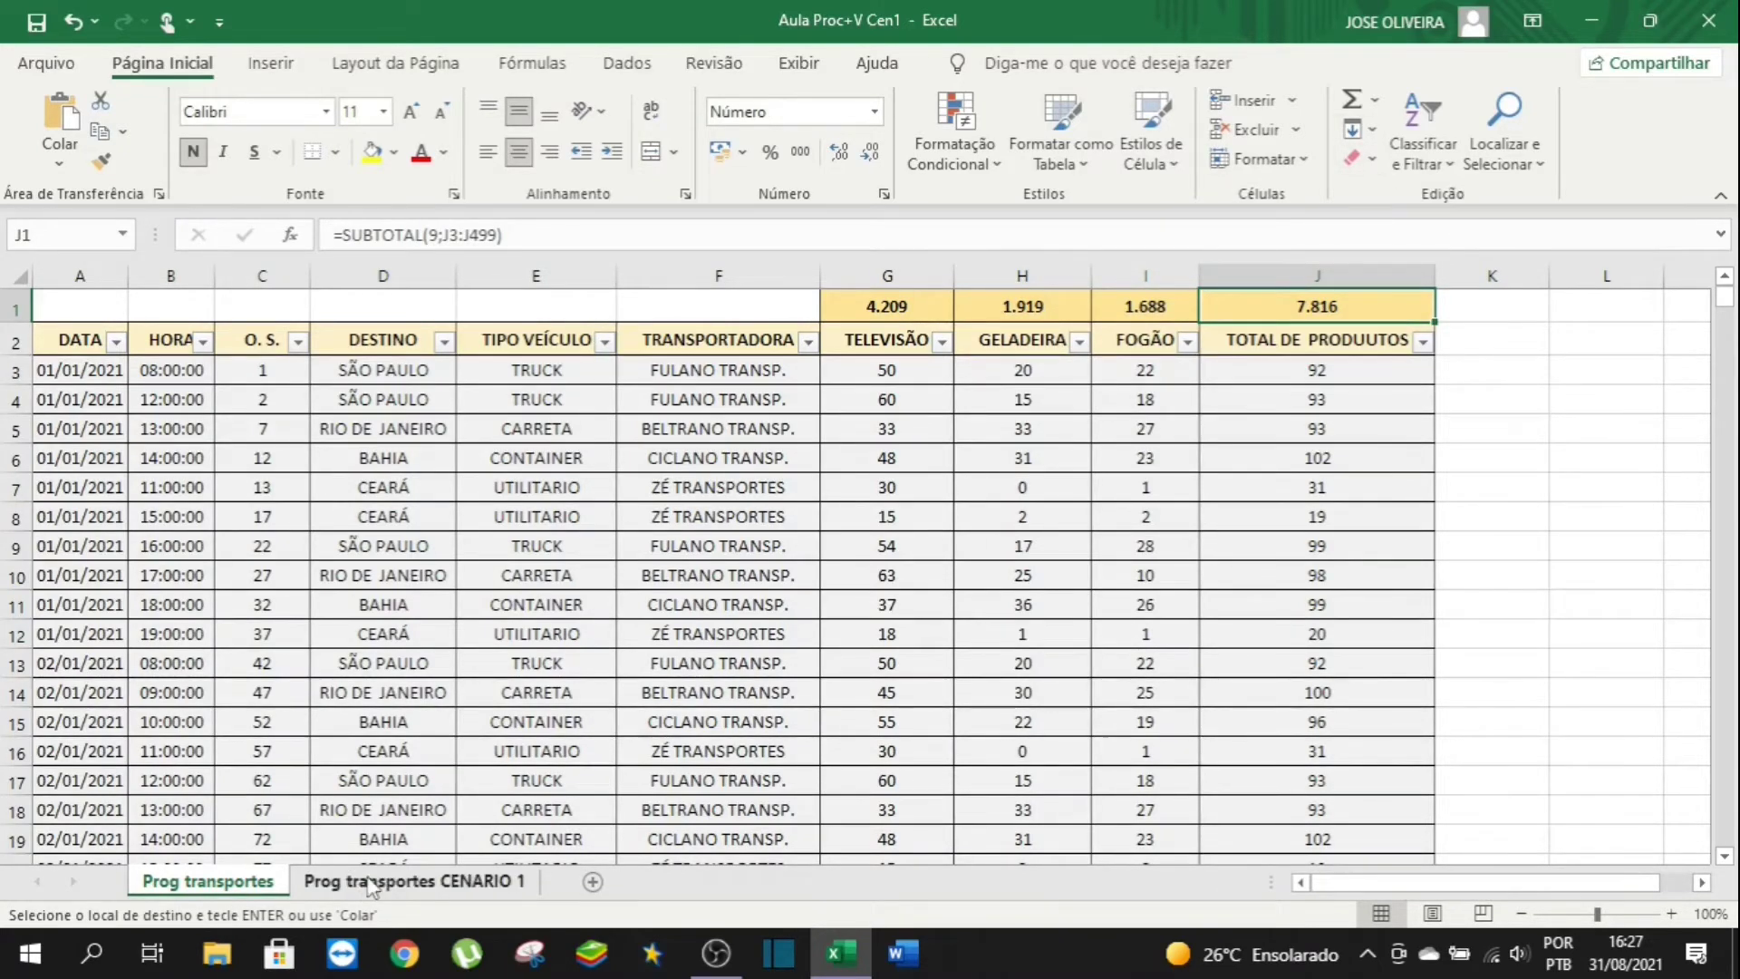
# Recheck the PROCV result in K86 of Prog transportes CENARIO 1 and inspect the total in J1.
pyautogui.click(410, 881)
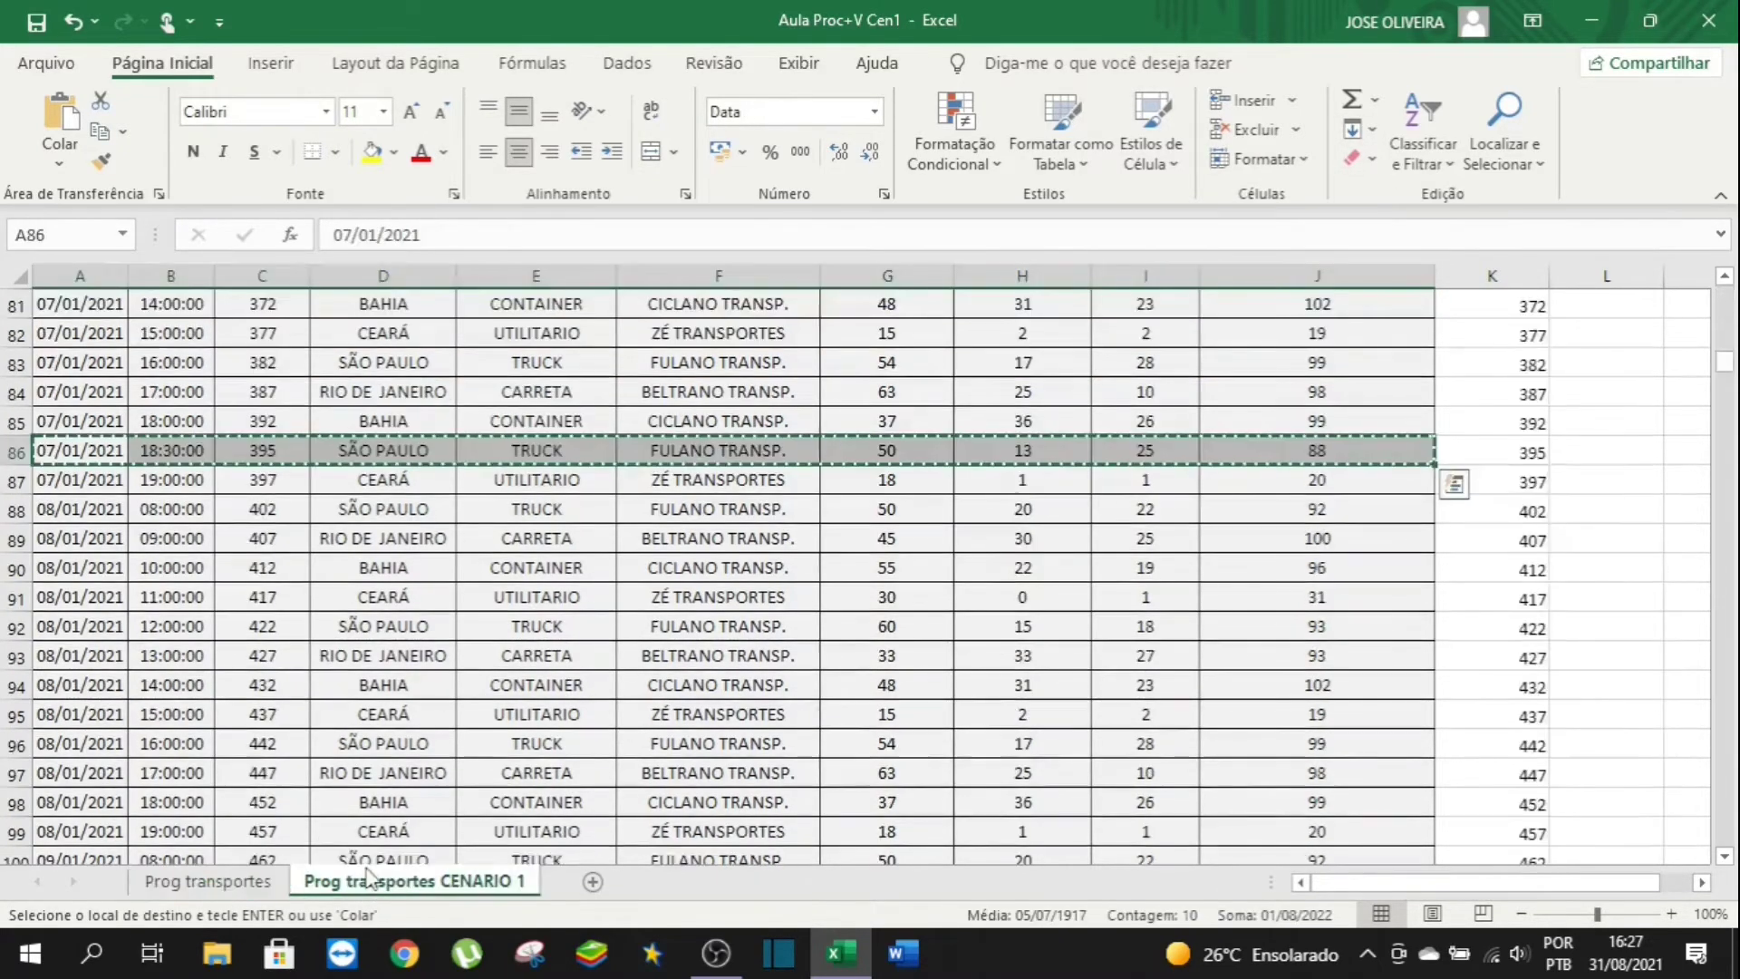
pyautogui.click(1521, 447)
pyautogui.hotkey('ctrl', 'Up')
pyautogui.hotkey('ctrl', 'Up')
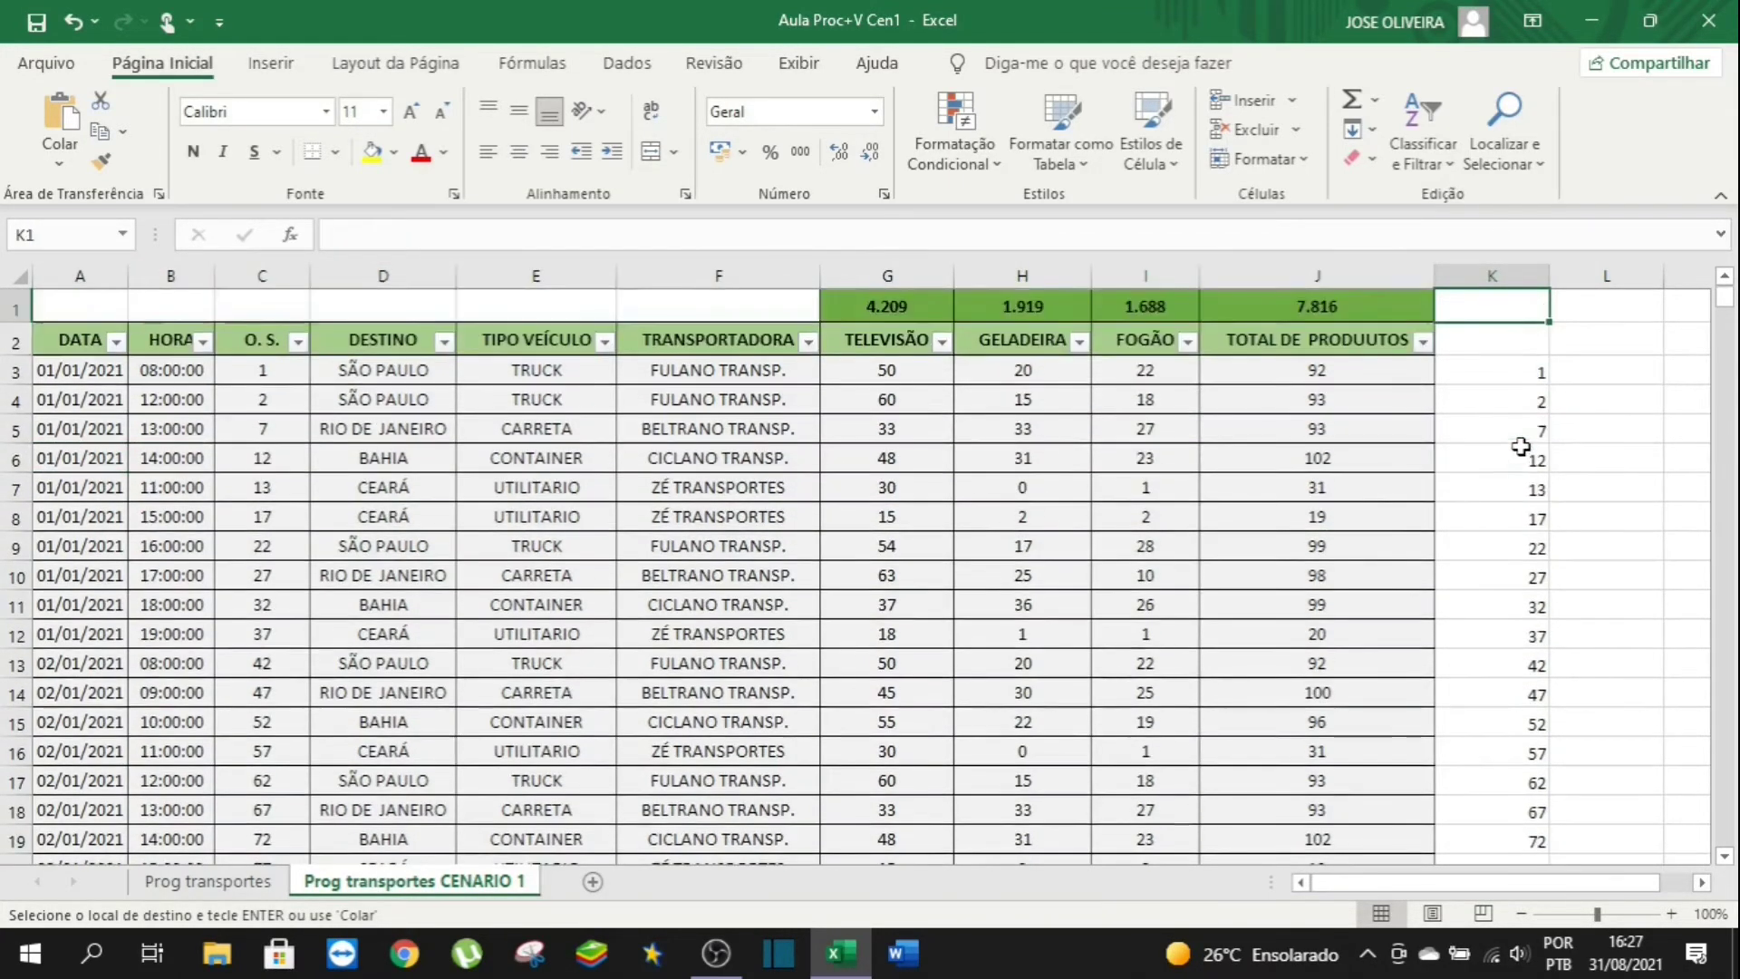
pyautogui.press('Left')
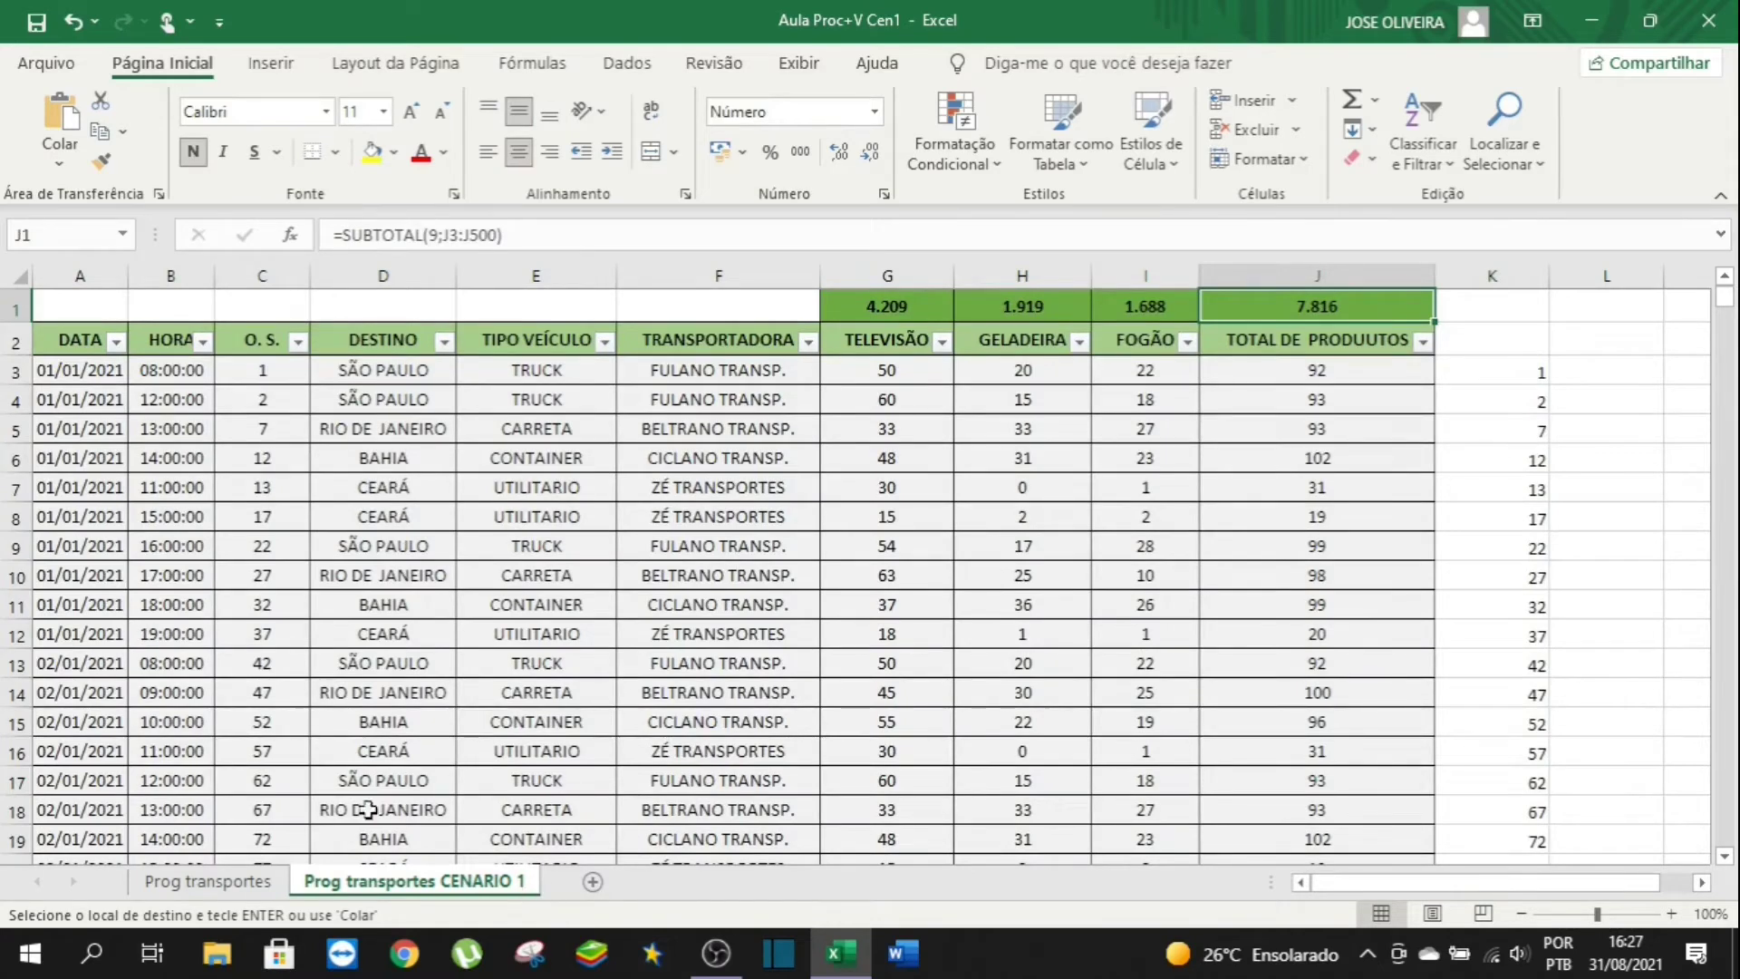
# Compare the row 1 totals for televisão, geladeira, fogão and all products between Prog transportes and Prog transportes CENARIO 1.
pyautogui.click(243, 883)
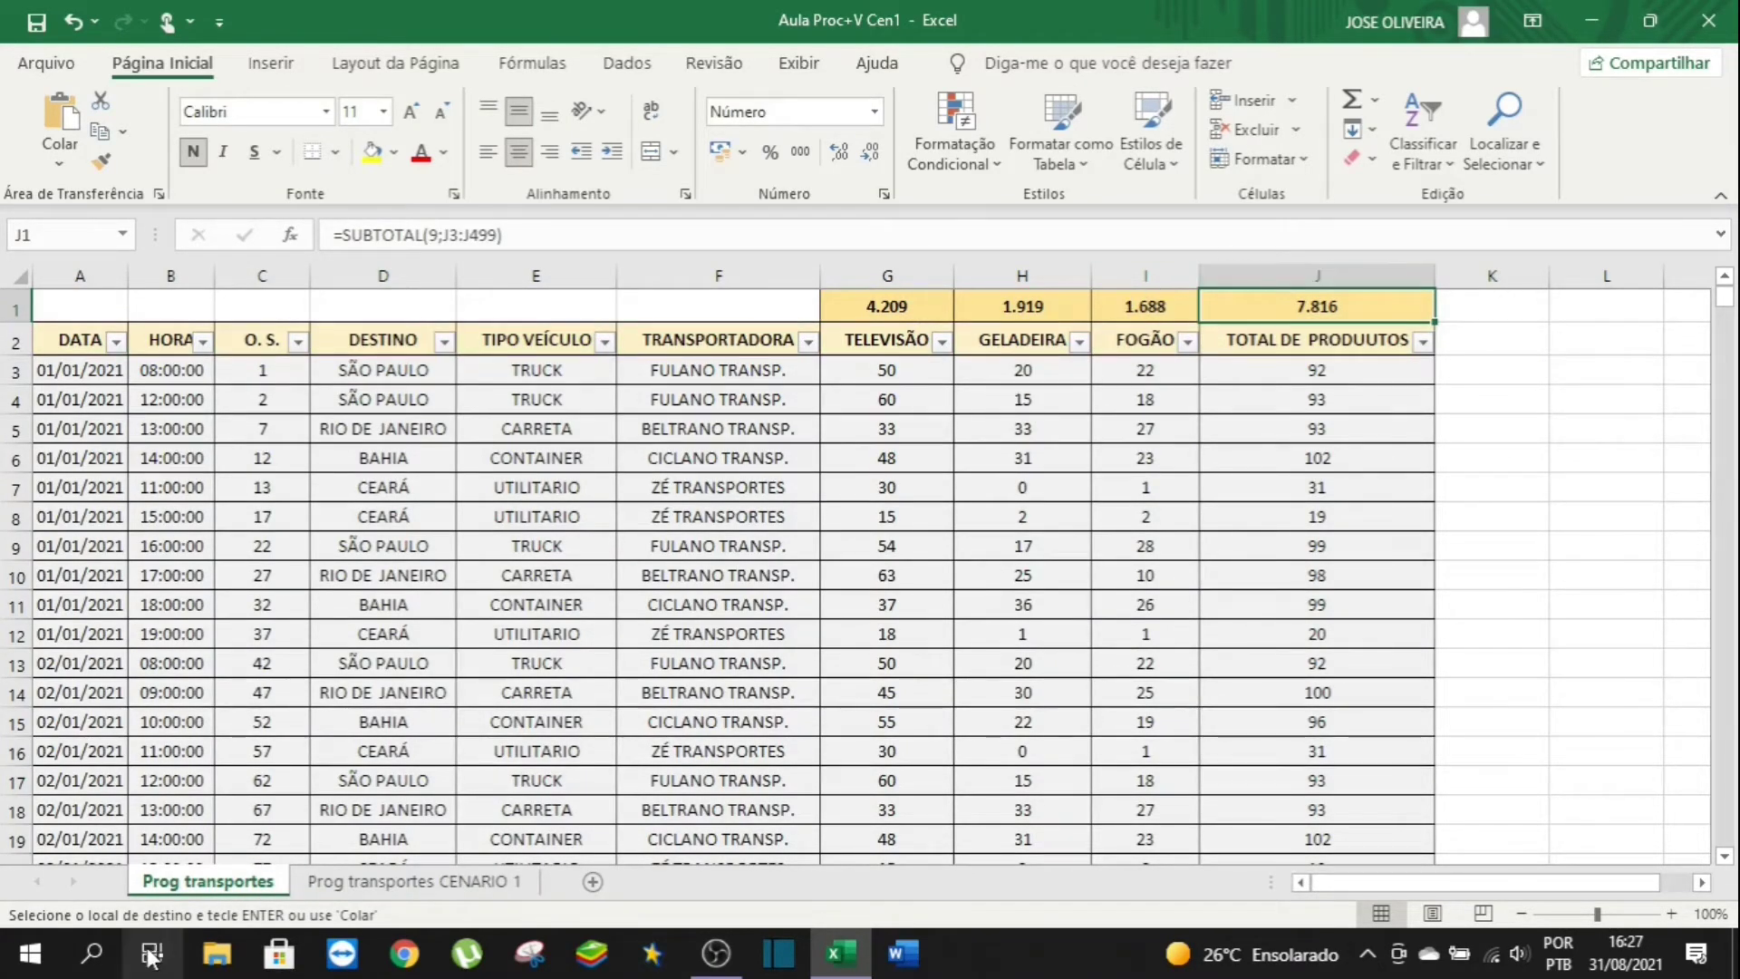
pyautogui.click(389, 861)
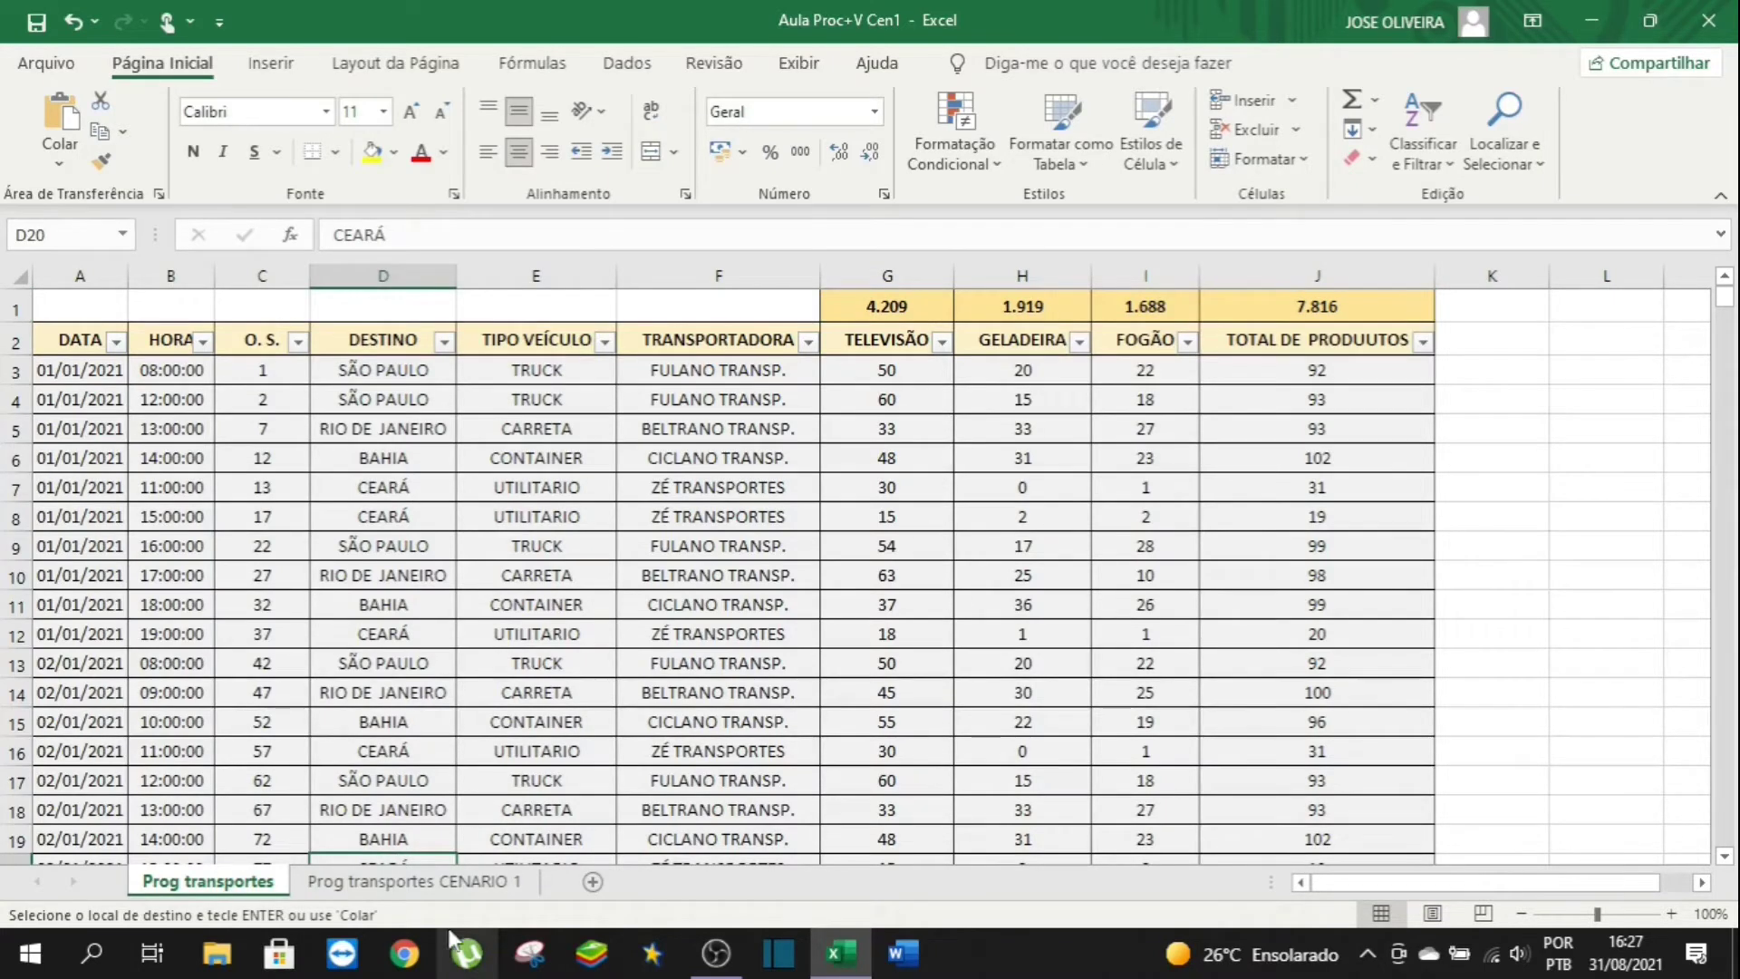
pyautogui.click(417, 883)
pyautogui.click(1134, 299)
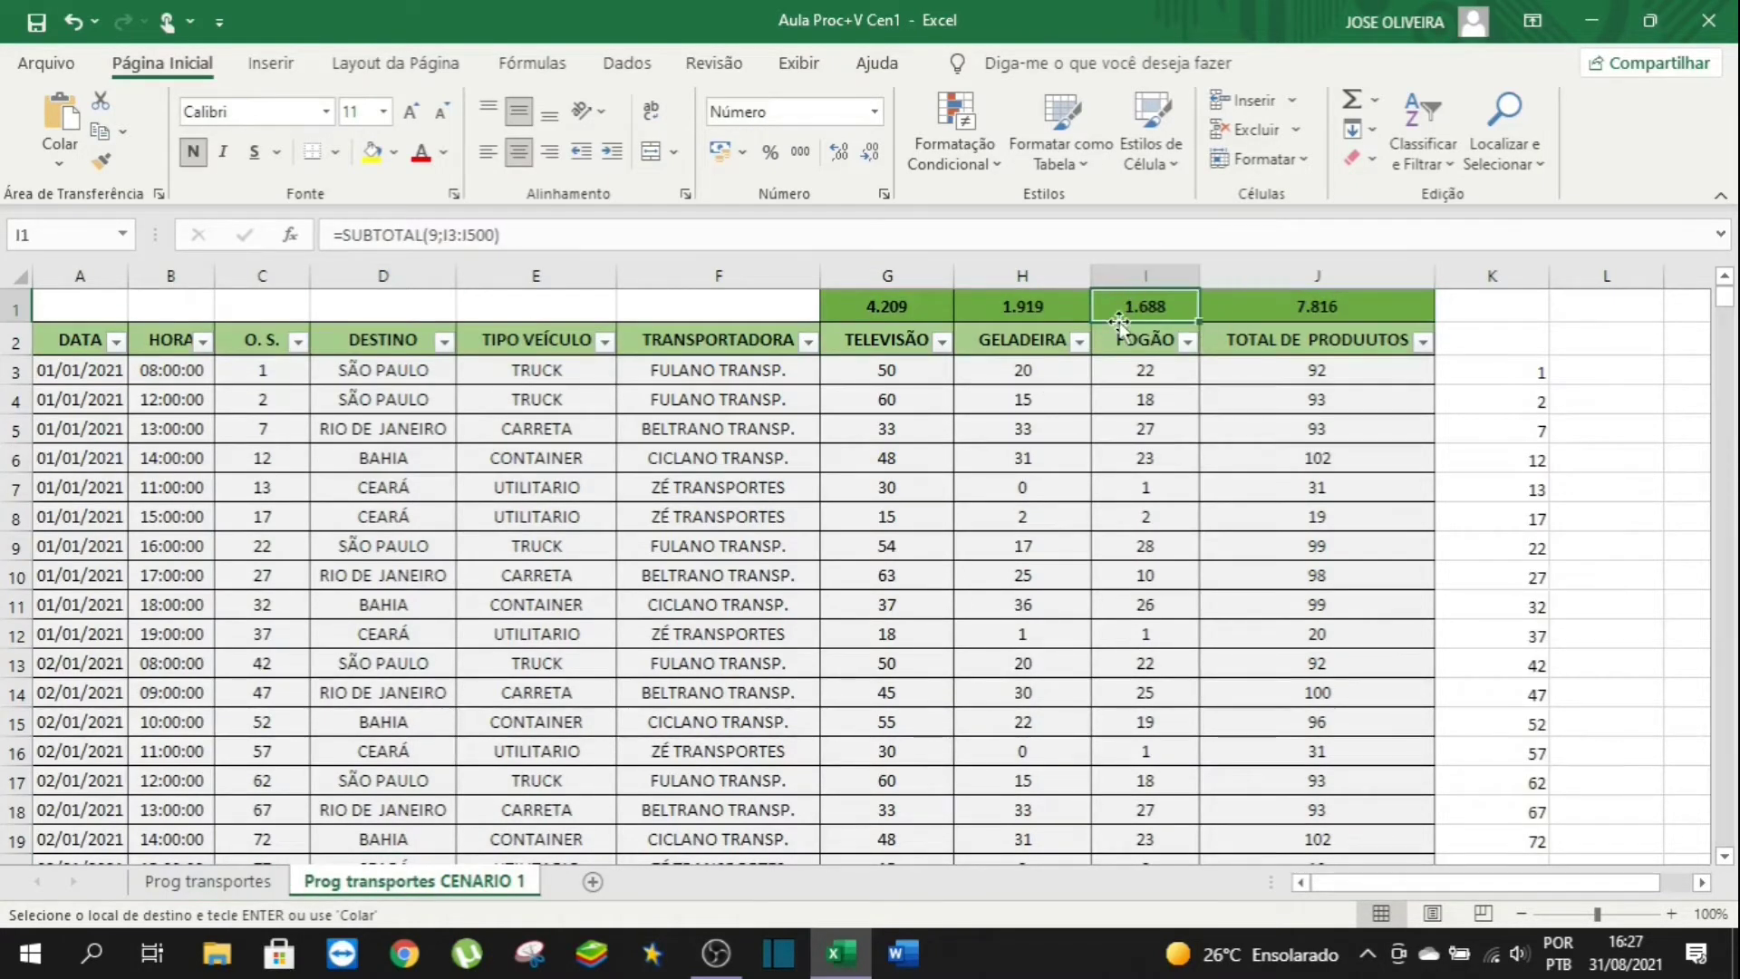
pyautogui.click(1020, 305)
pyautogui.click(870, 307)
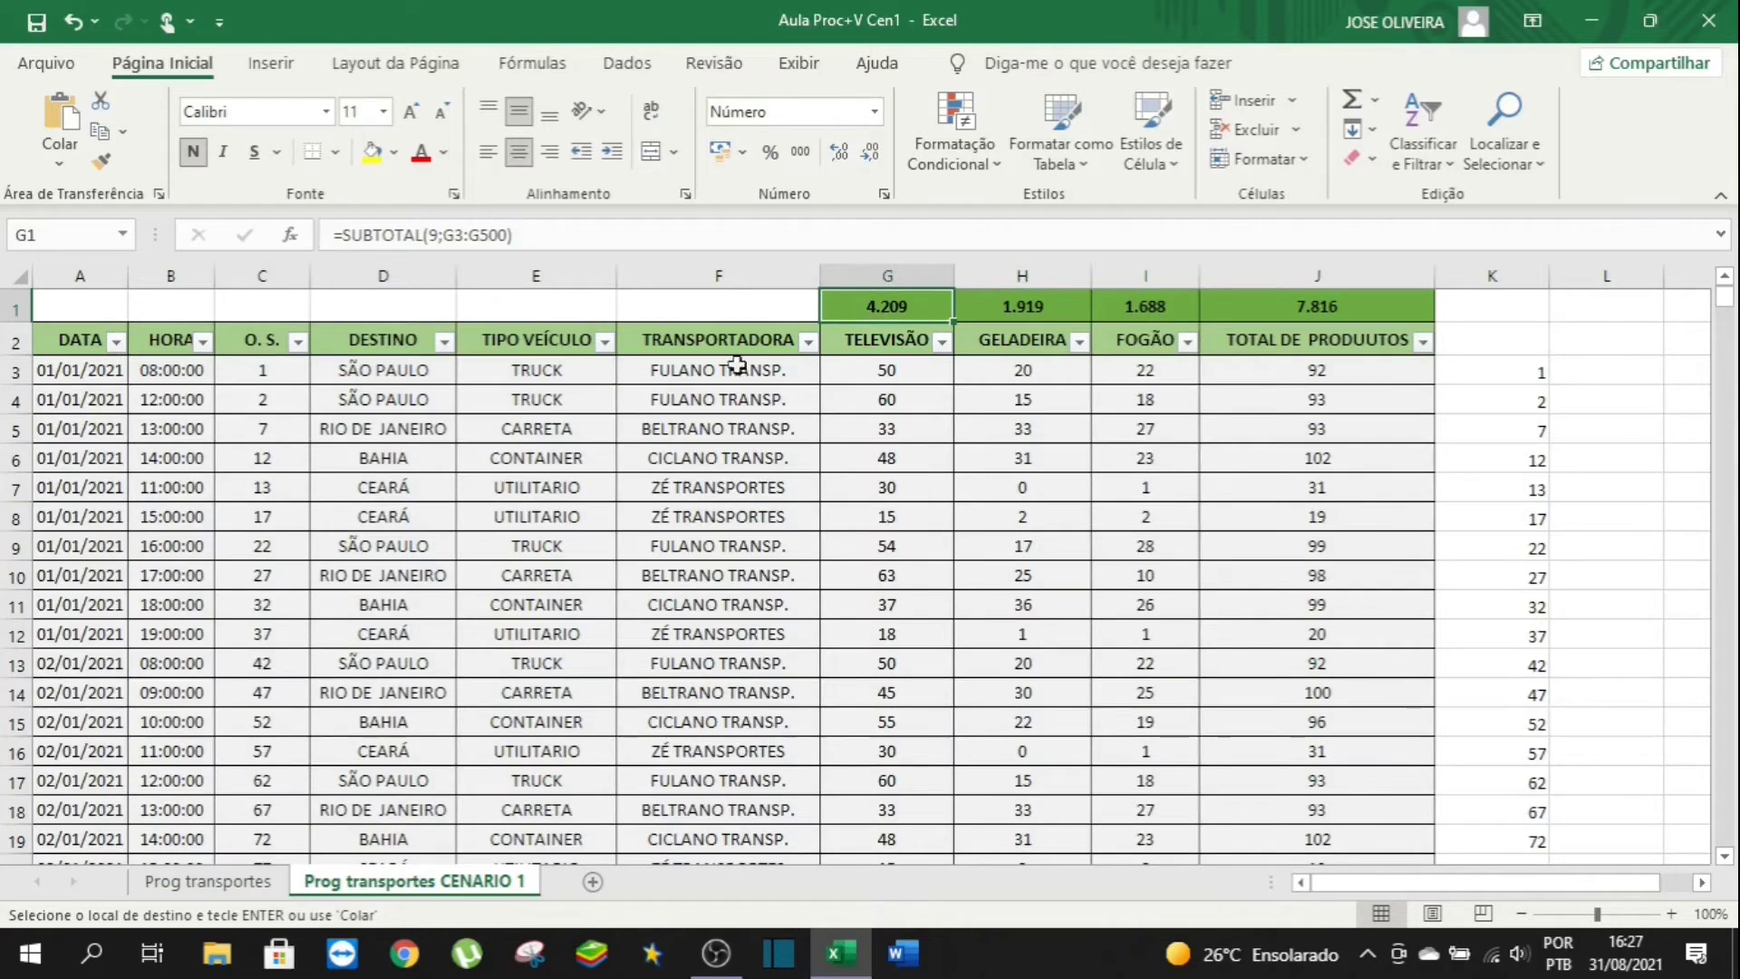
pyautogui.click(211, 881)
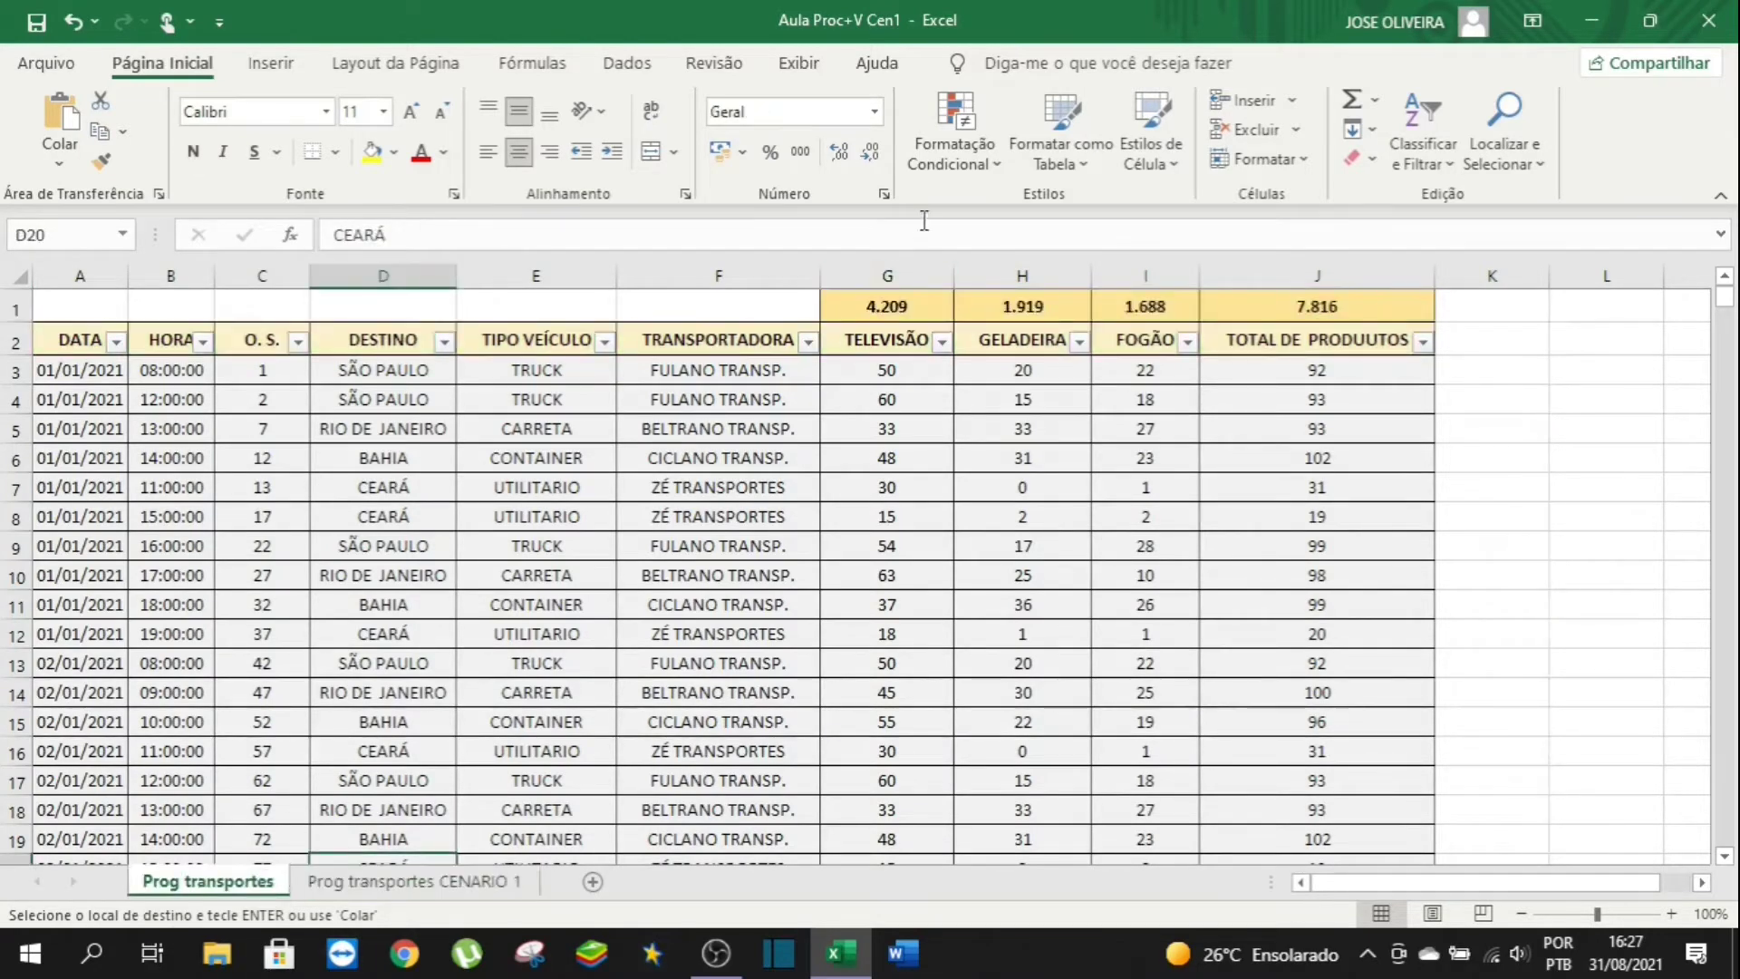
pyautogui.click(1022, 313)
pyautogui.click(909, 308)
pyautogui.click(1273, 308)
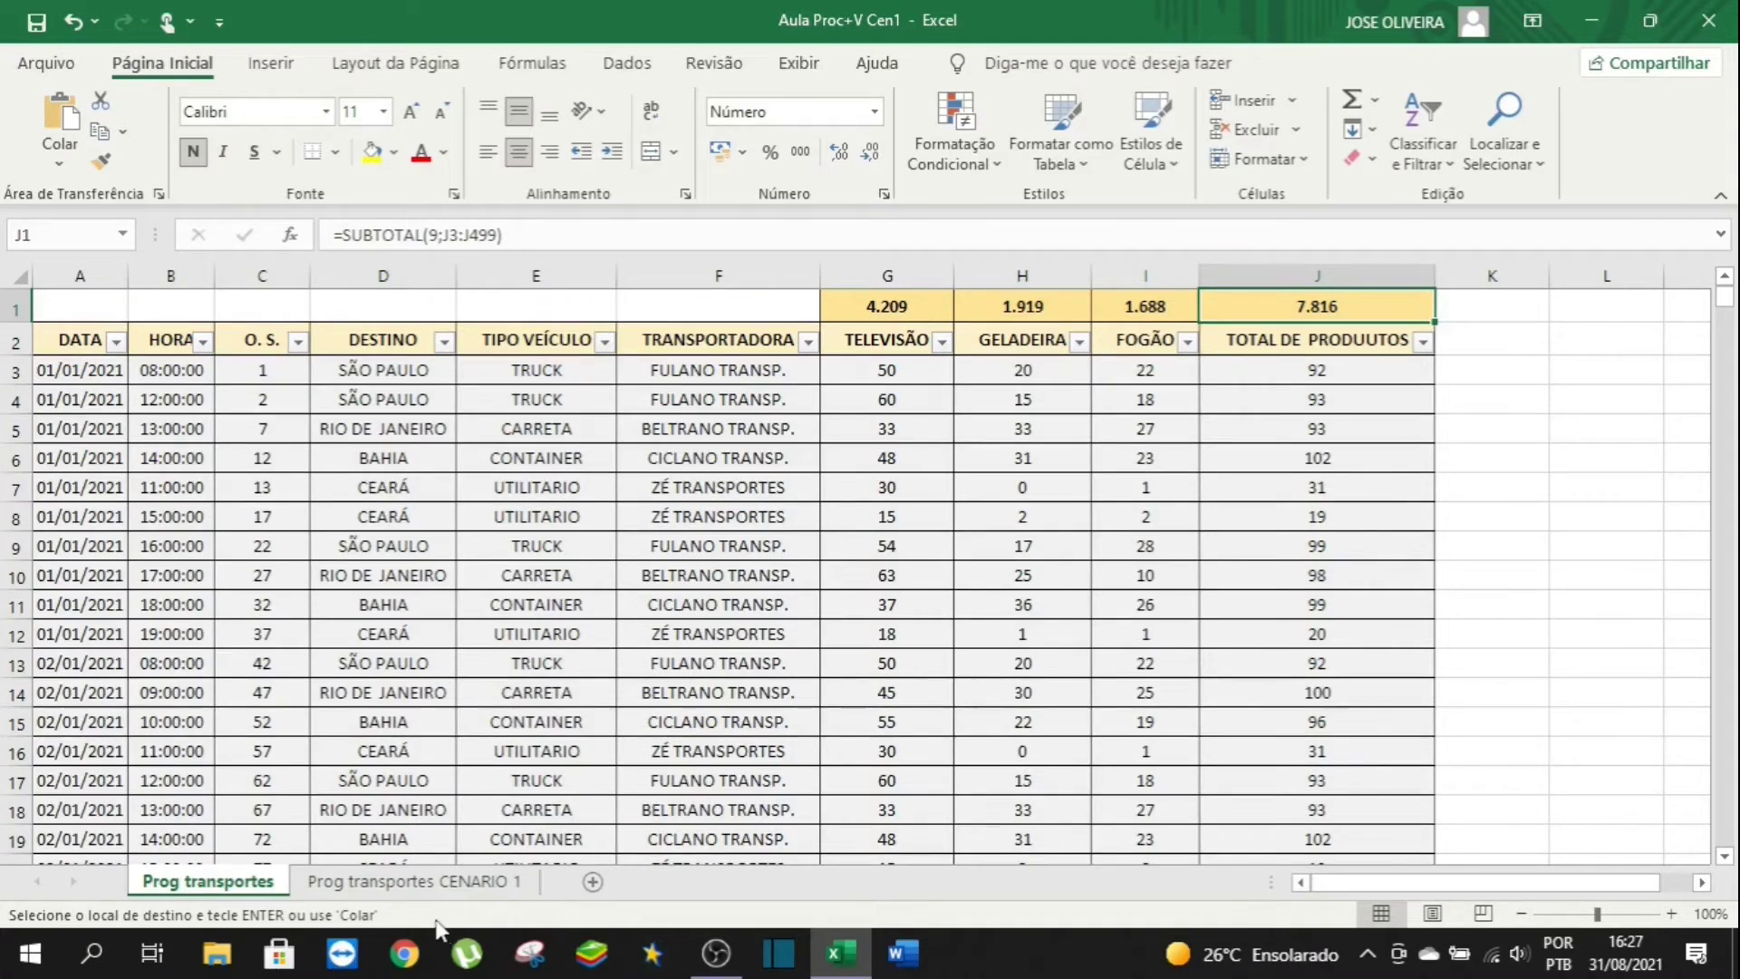
pyautogui.click(414, 881)
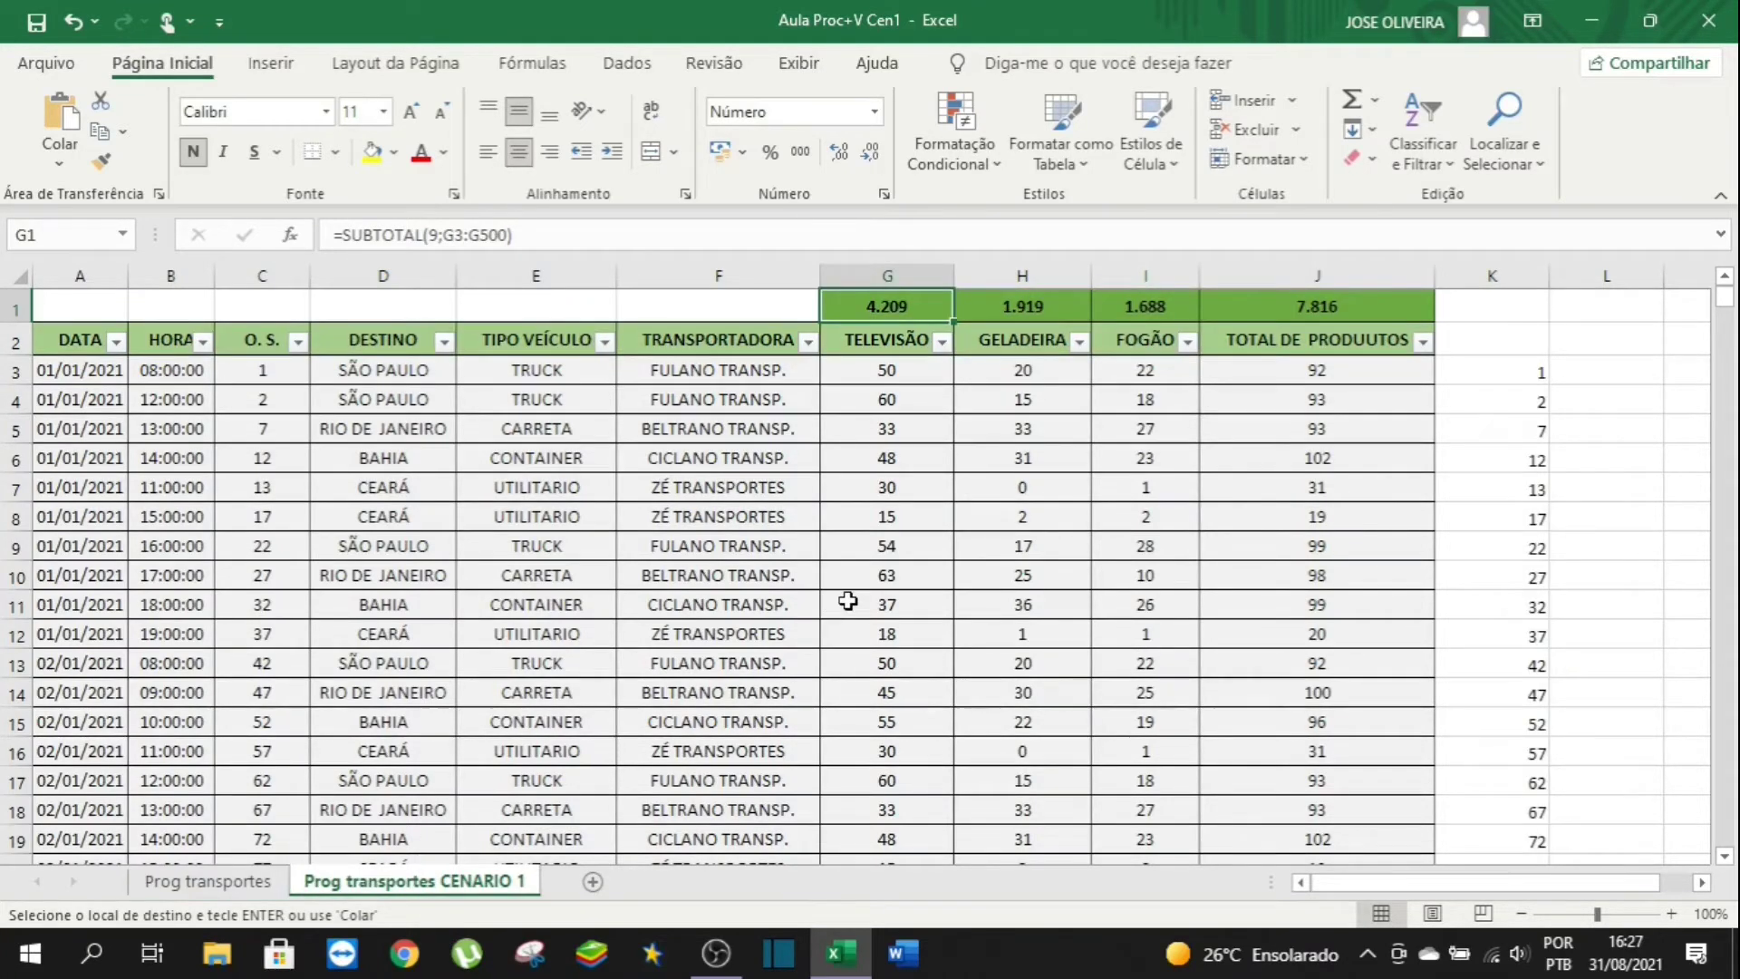
# Go to the added record in row 101 of Prog transportes and select A101:J101.
pyautogui.click(188, 882)
pyautogui.click(102, 632)
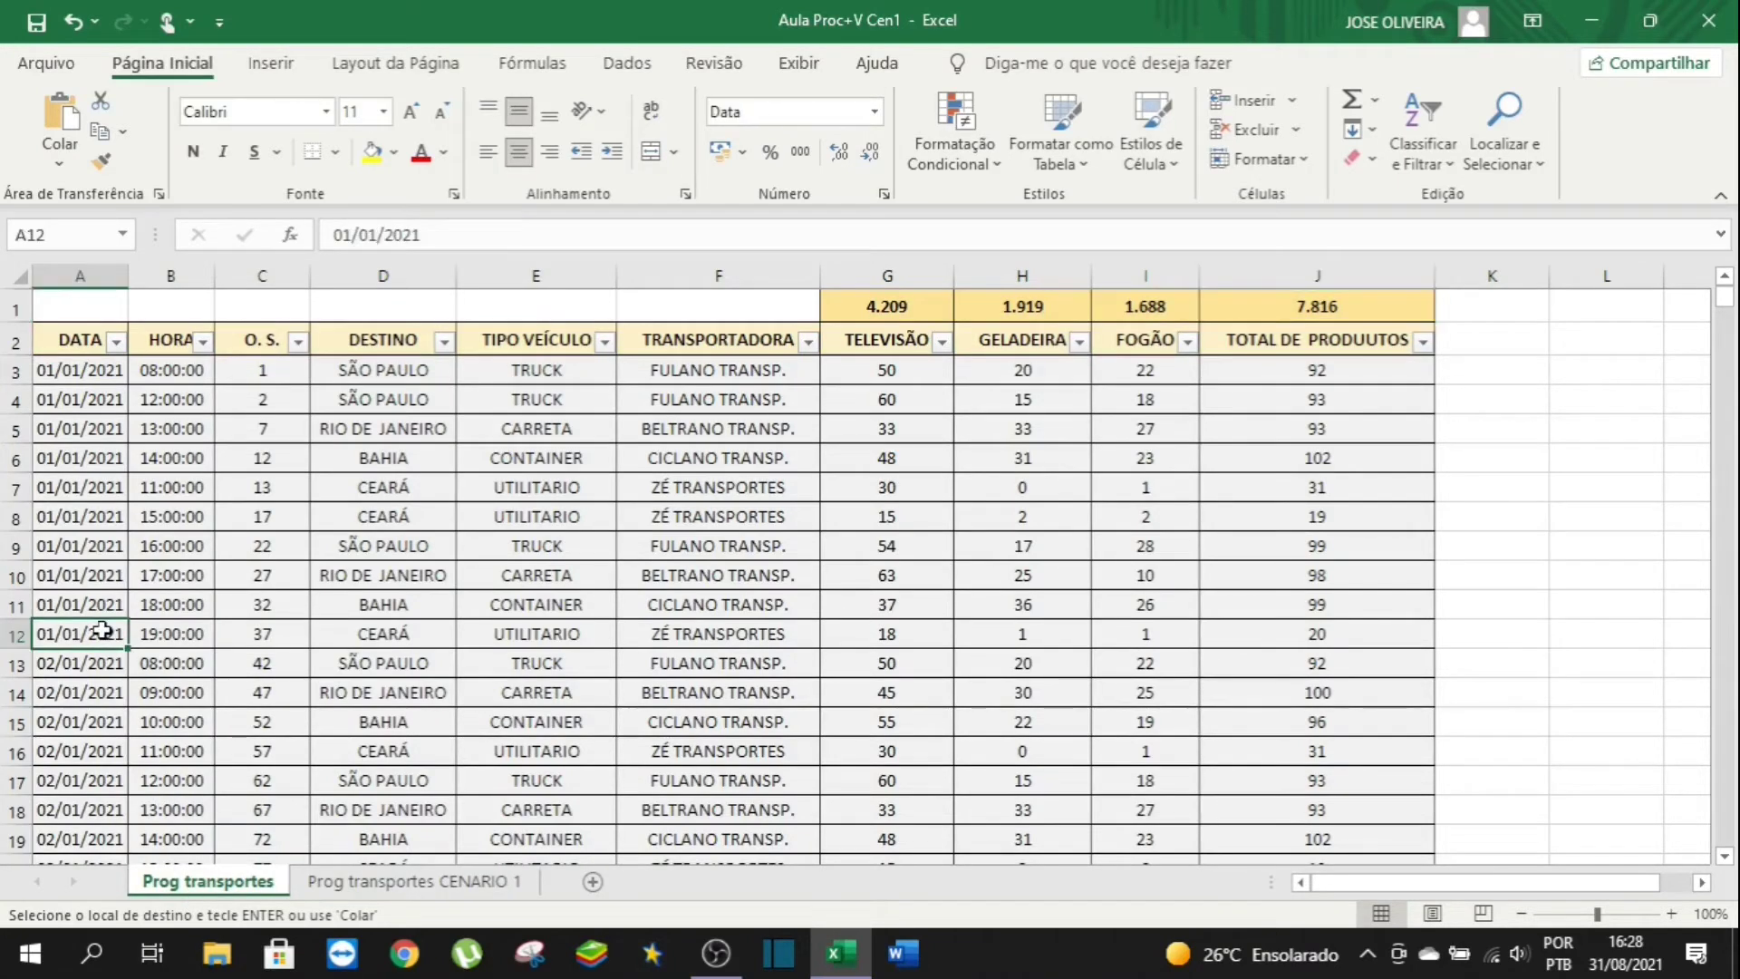
pyautogui.hotkey('ctrl', 'Down')
pyautogui.press('Down')
pyautogui.hotkey('ctrl', 'v')
pyautogui.hotkey('shift', 'Right')
pyautogui.hotkey('shift', 'Right')
pyautogui.hotkey('shift', 'Right')
pyautogui.hotkey('shift', 'Right')
pyautogui.hotkey('shift', 'Right')
pyautogui.hotkey('shift', 'Right')
pyautogui.hotkey('shift', 'Right')
pyautogui.hotkey('shift', 'Right')
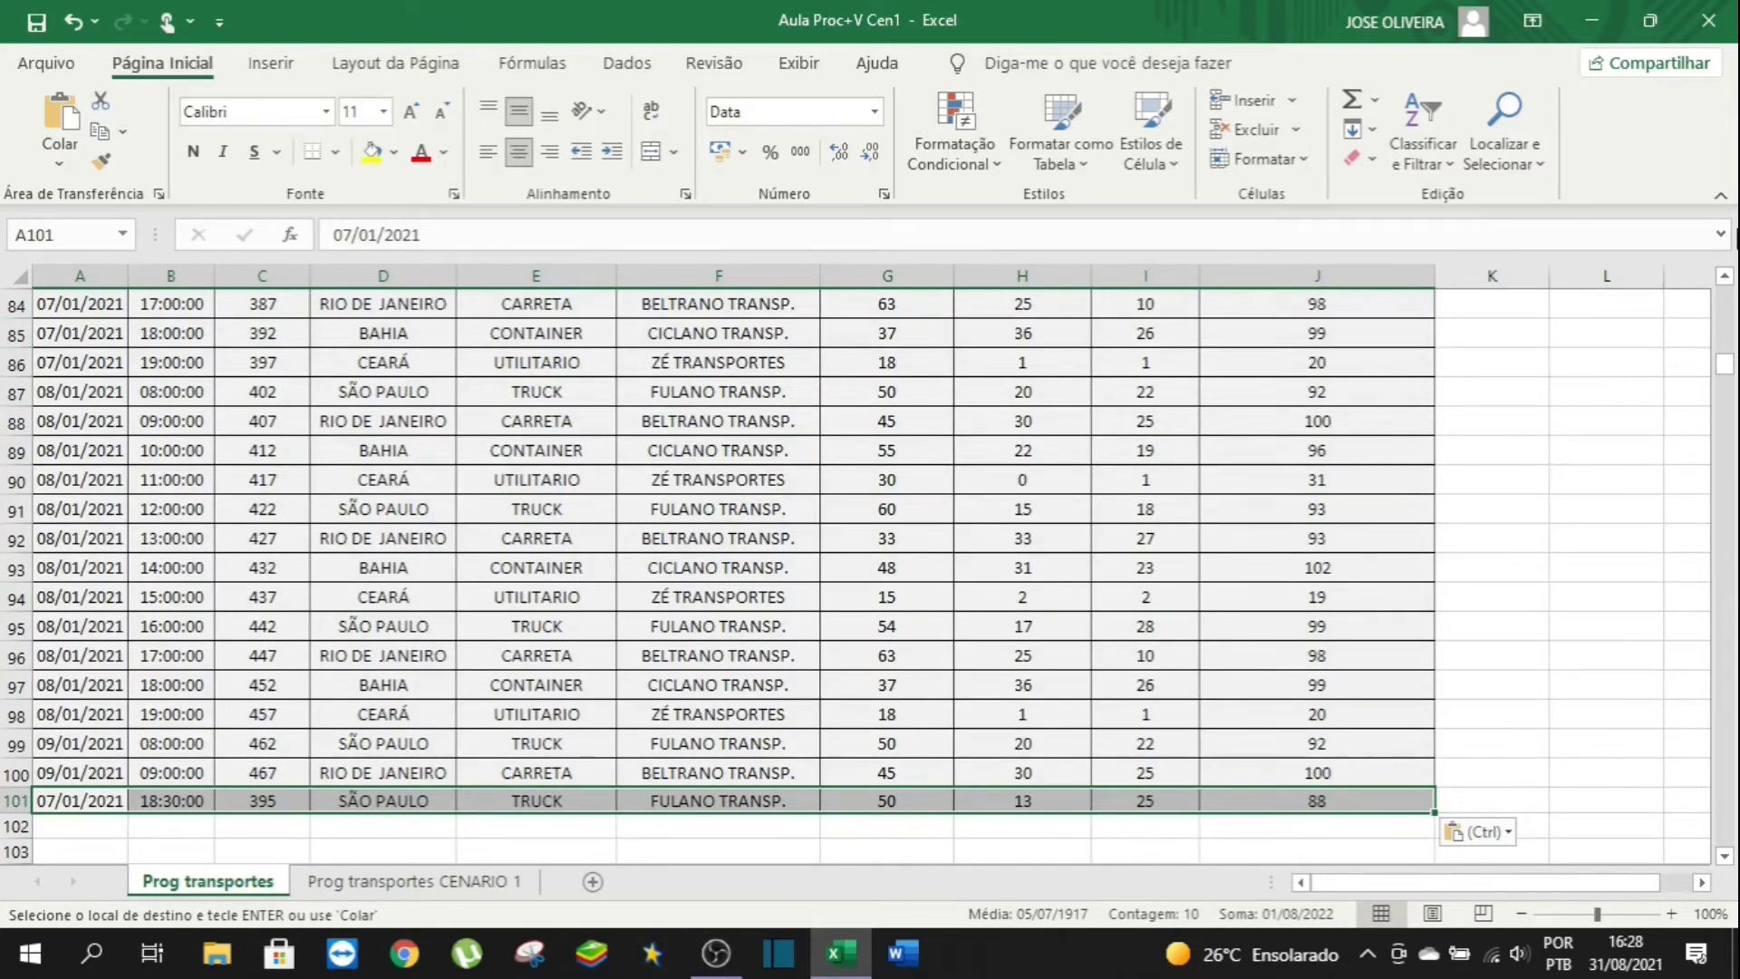
# Close Aula Proc+V Cen1 without saving the changes and open the workbook Aula Proc+V Cen2 from the desktop.
pyautogui.click(1710, 24)
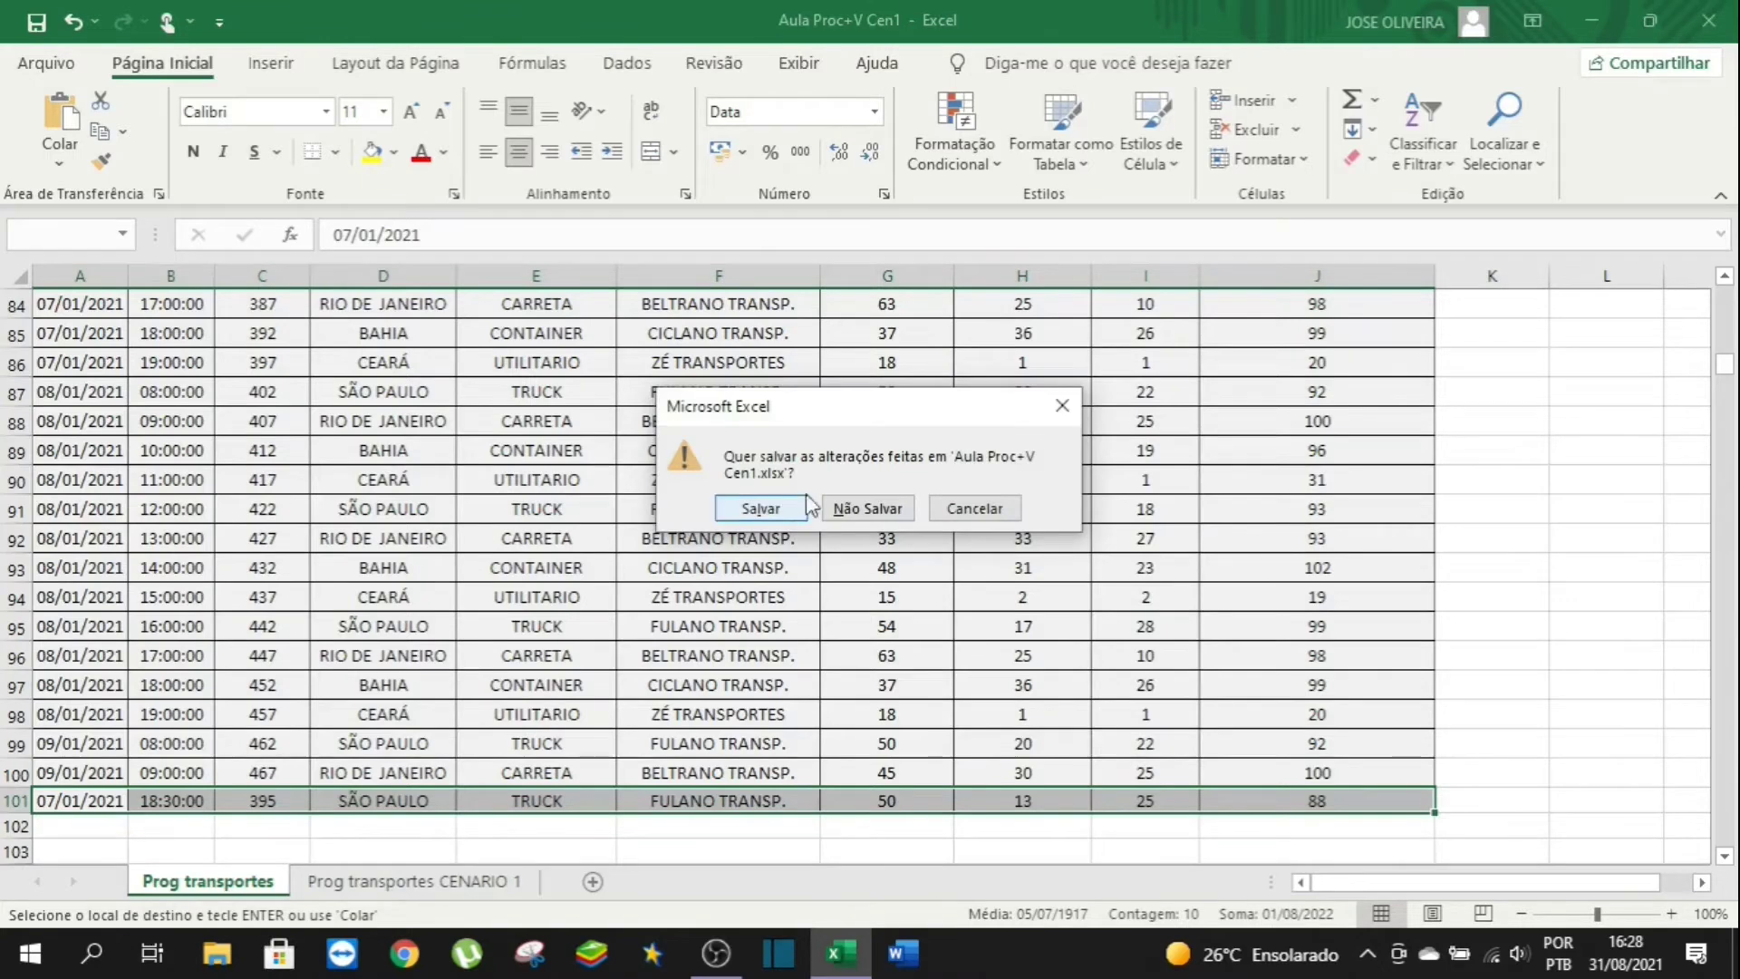
pyautogui.click(902, 506)
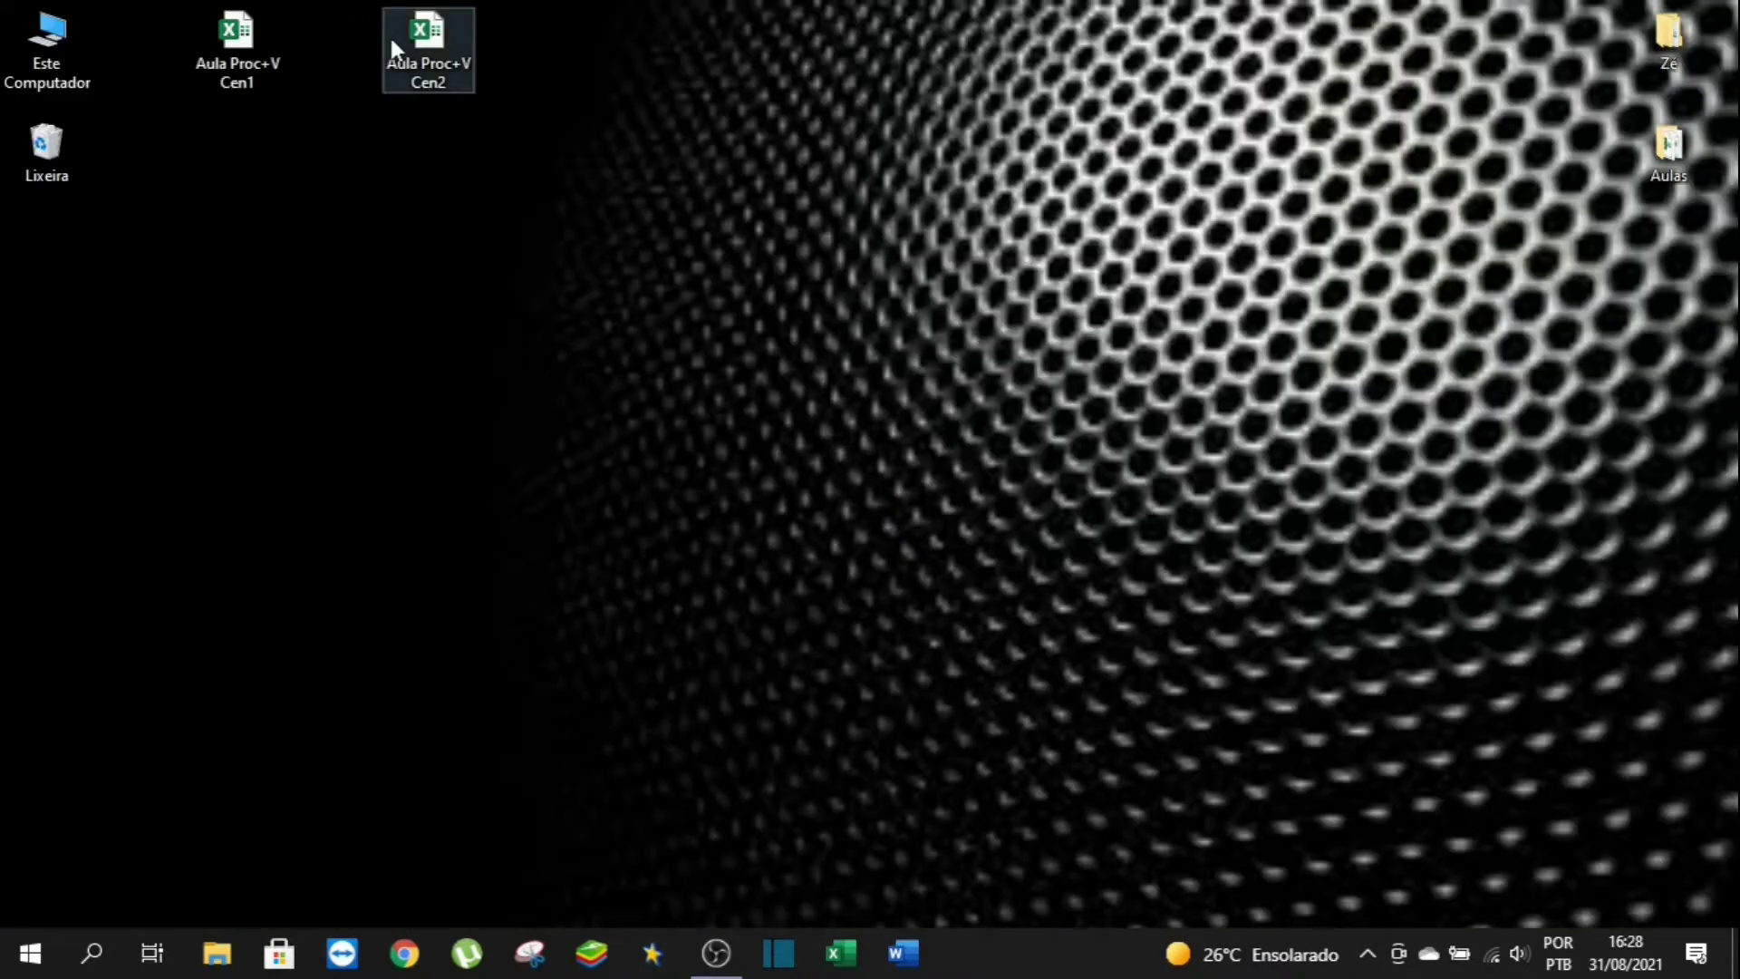
pyautogui.click(422, 46)
pyautogui.doubleClick(422, 45)
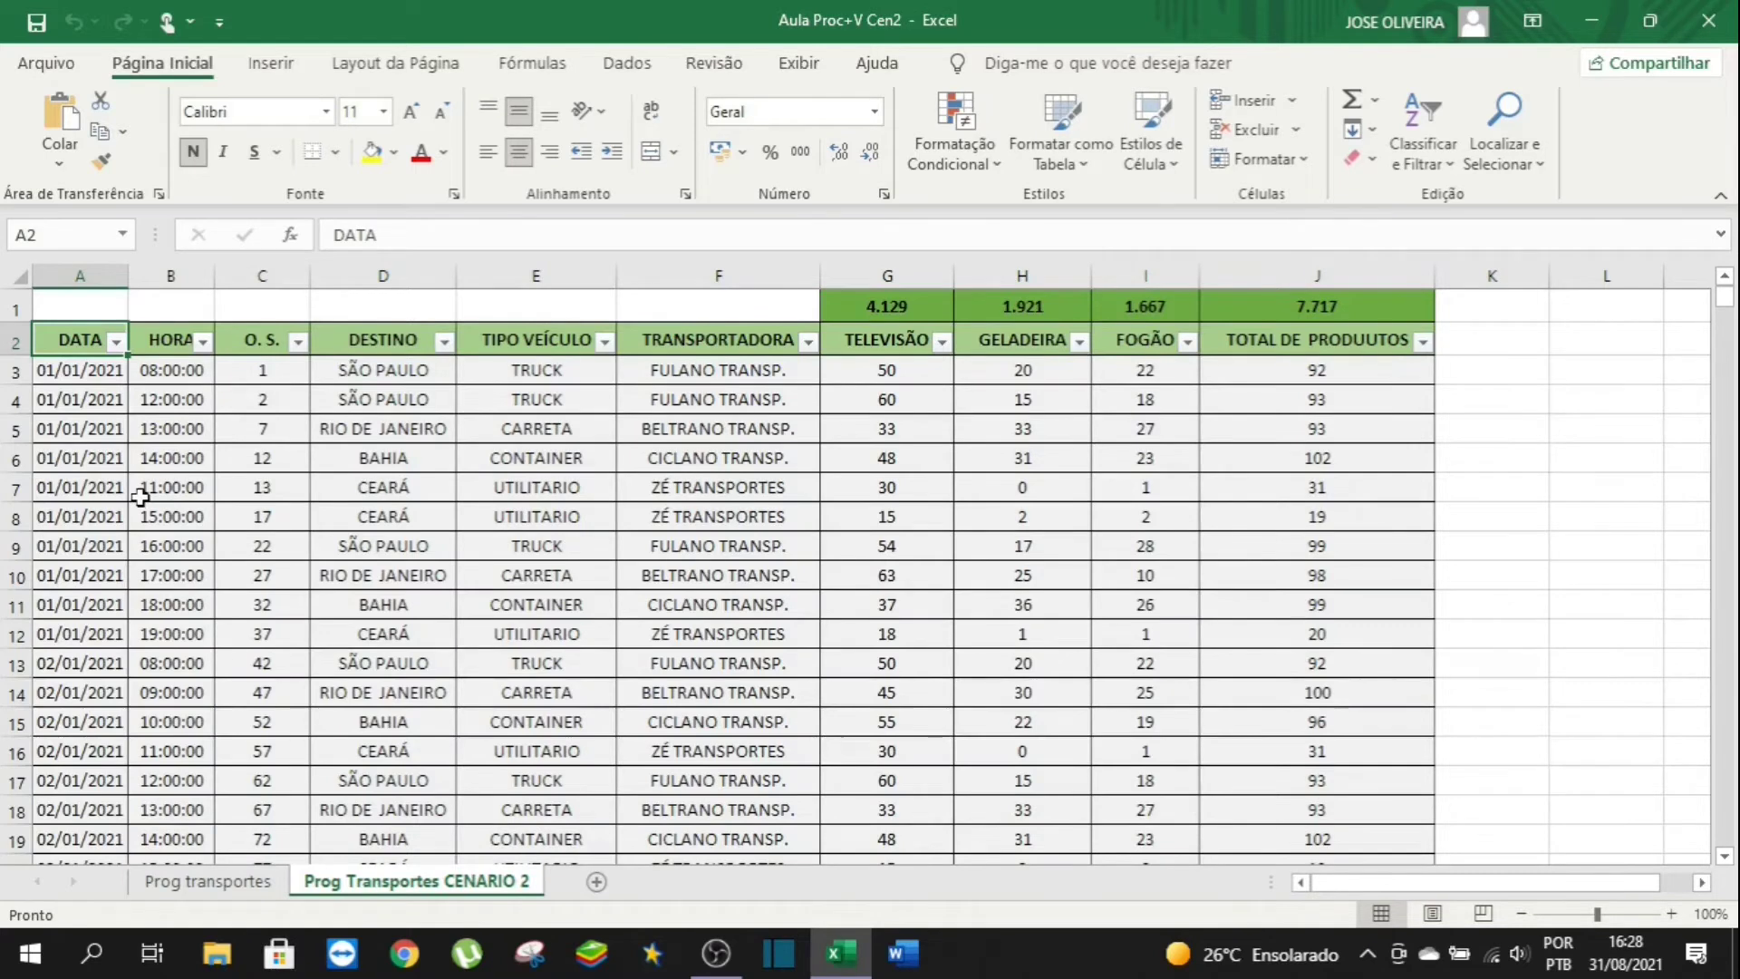
# Check how far the records in column A of Prog Transportes CENARIO 2 extend and return to A3.
pyautogui.click(91, 404)
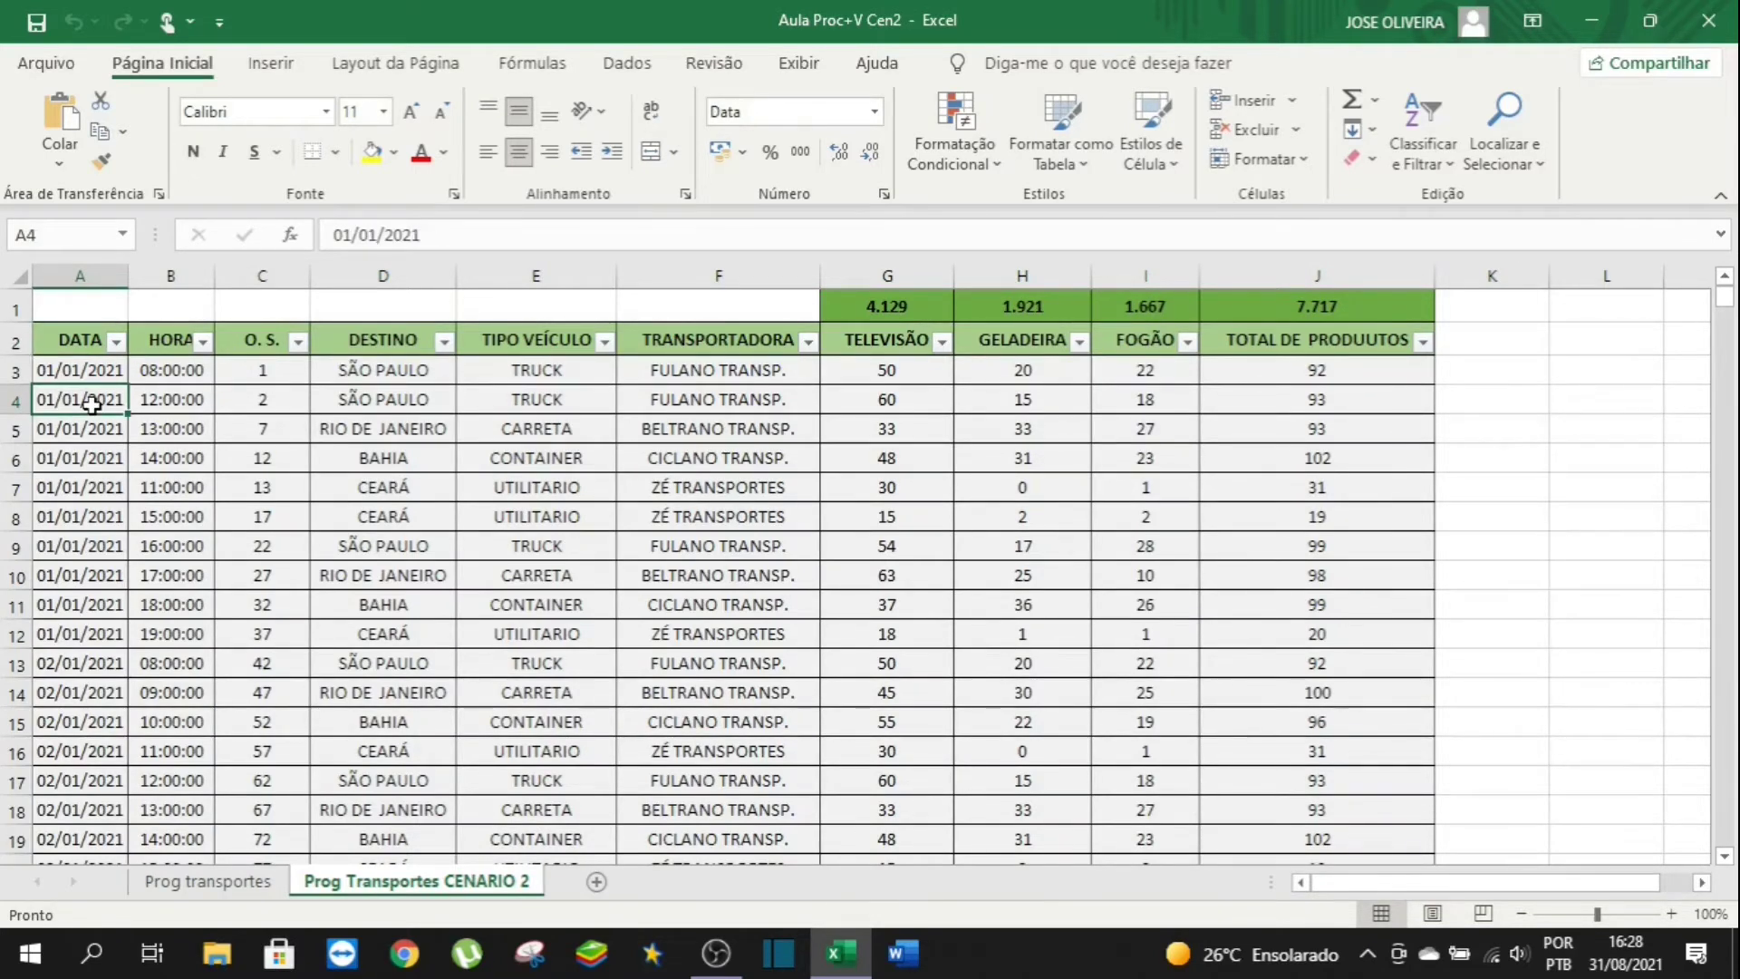
pyautogui.press('Up')
pyautogui.press('Up')
pyautogui.press('Down')
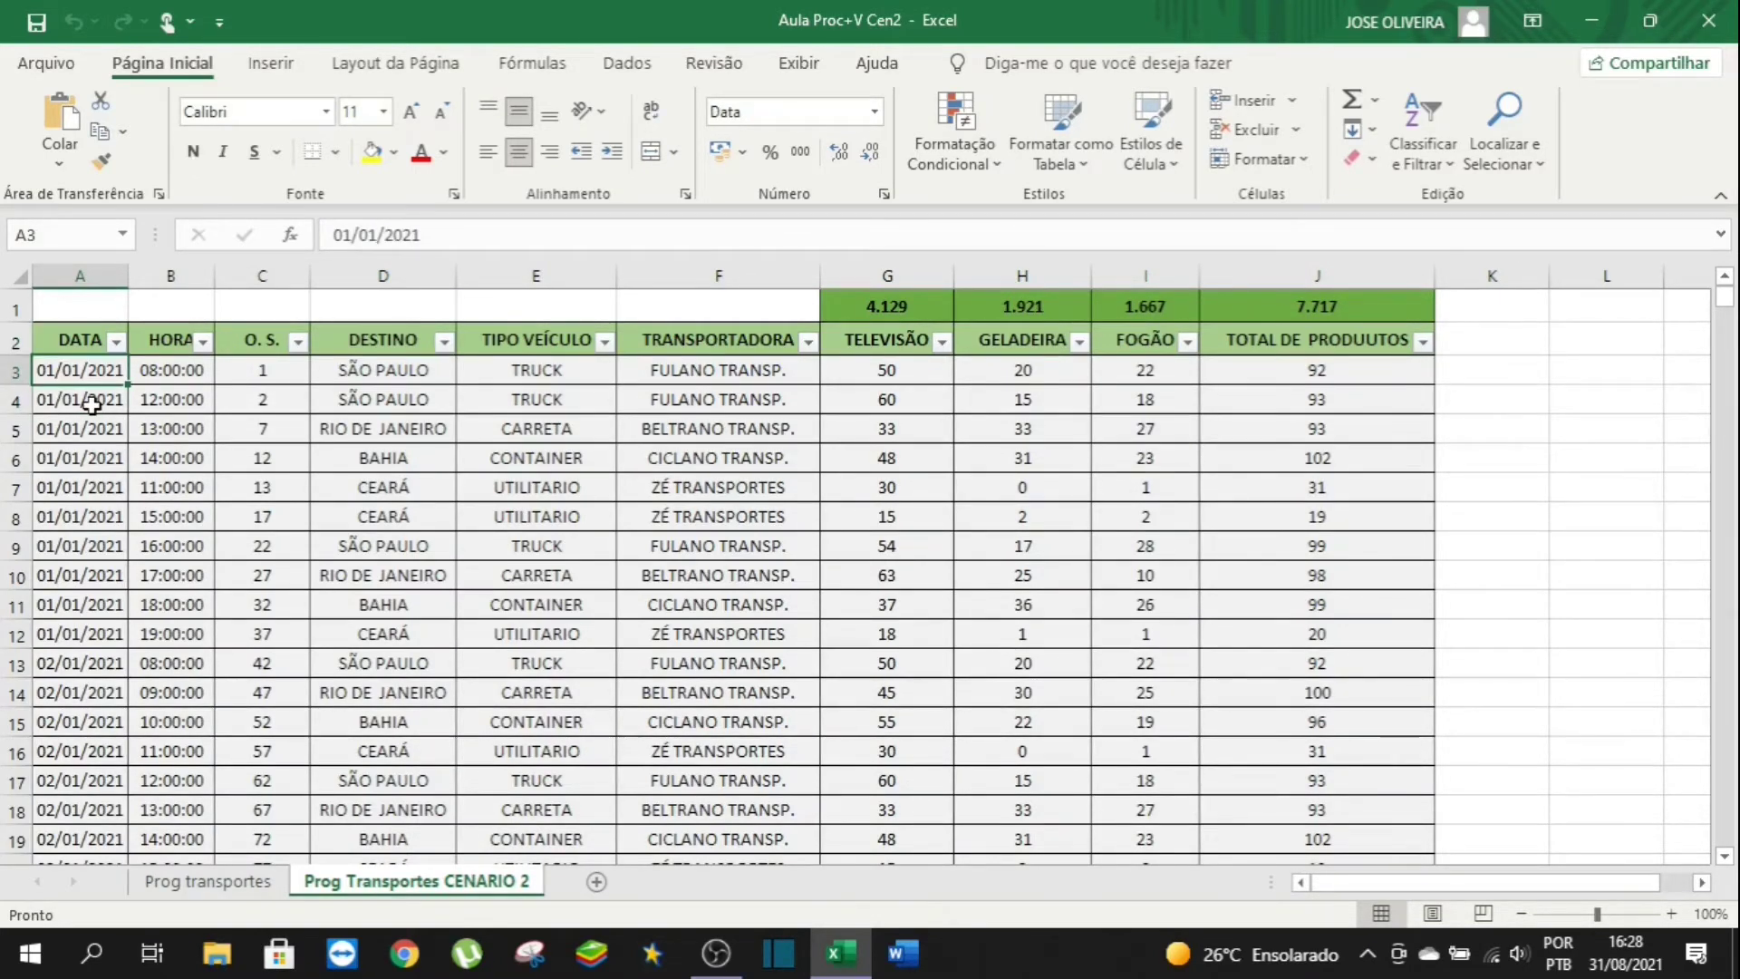
pyautogui.hotkey('ctrl', 'Down')
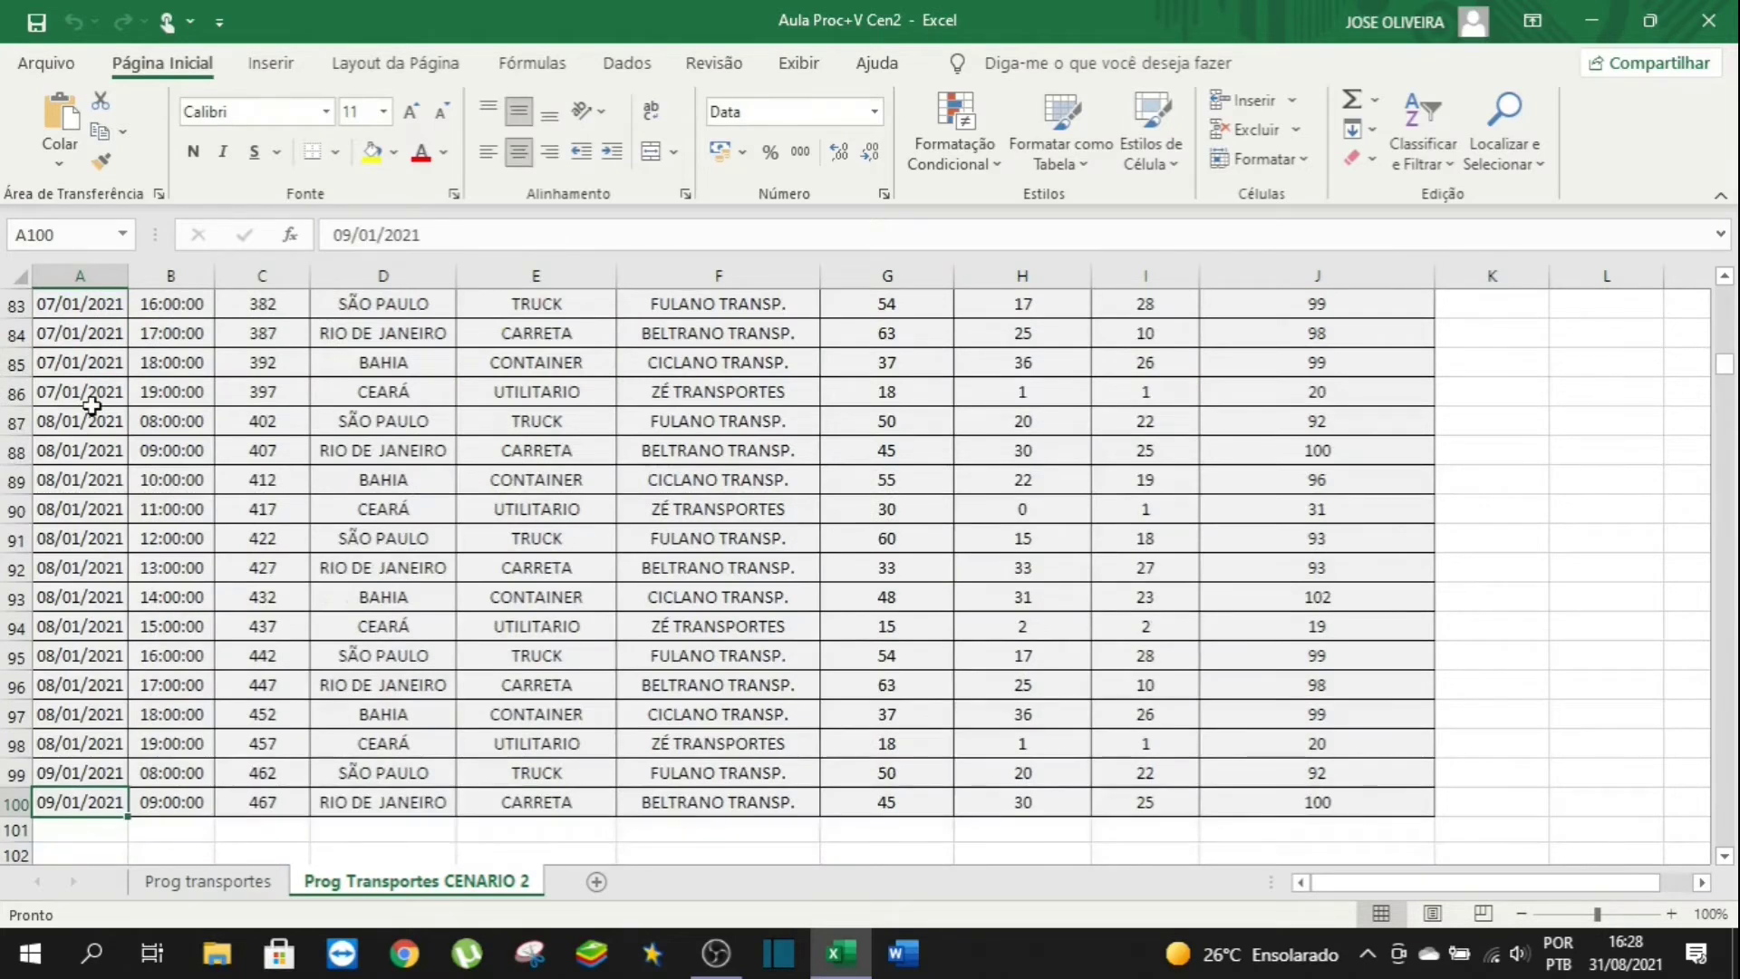
pyautogui.hotkey('ctrl', 'Up')
pyautogui.press('Down')
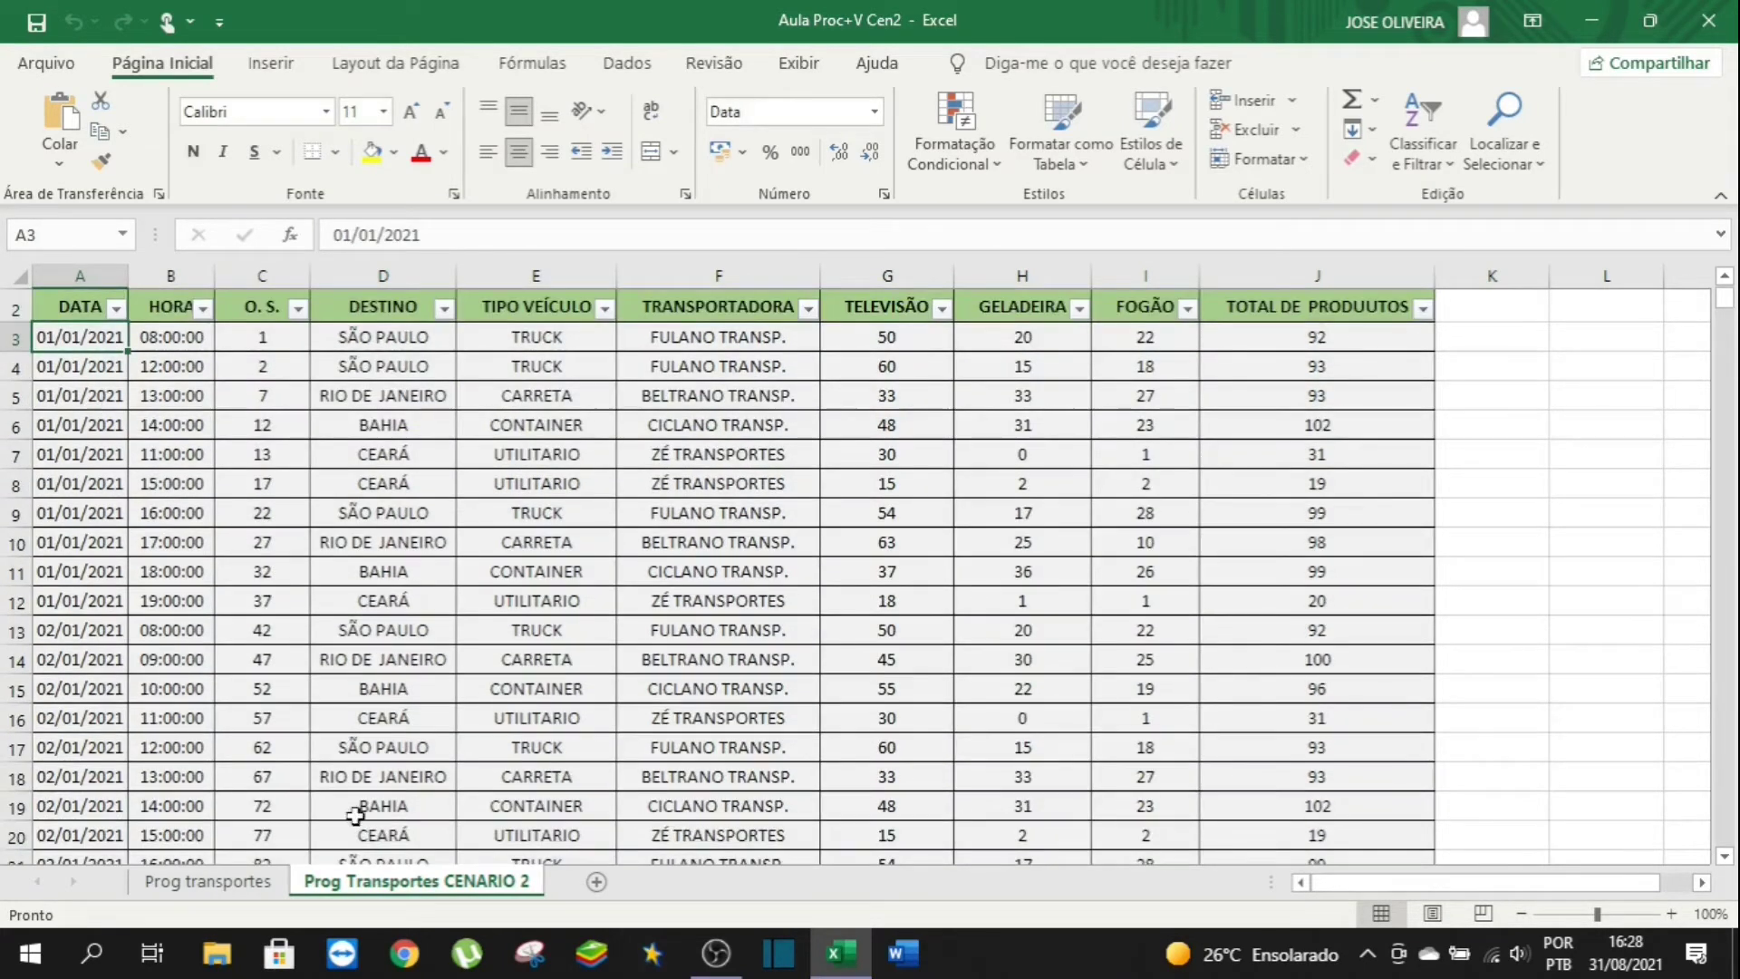
# Check the last record in column A of the Prog transportes sheet.
pyautogui.click(208, 881)
pyautogui.click(93, 422)
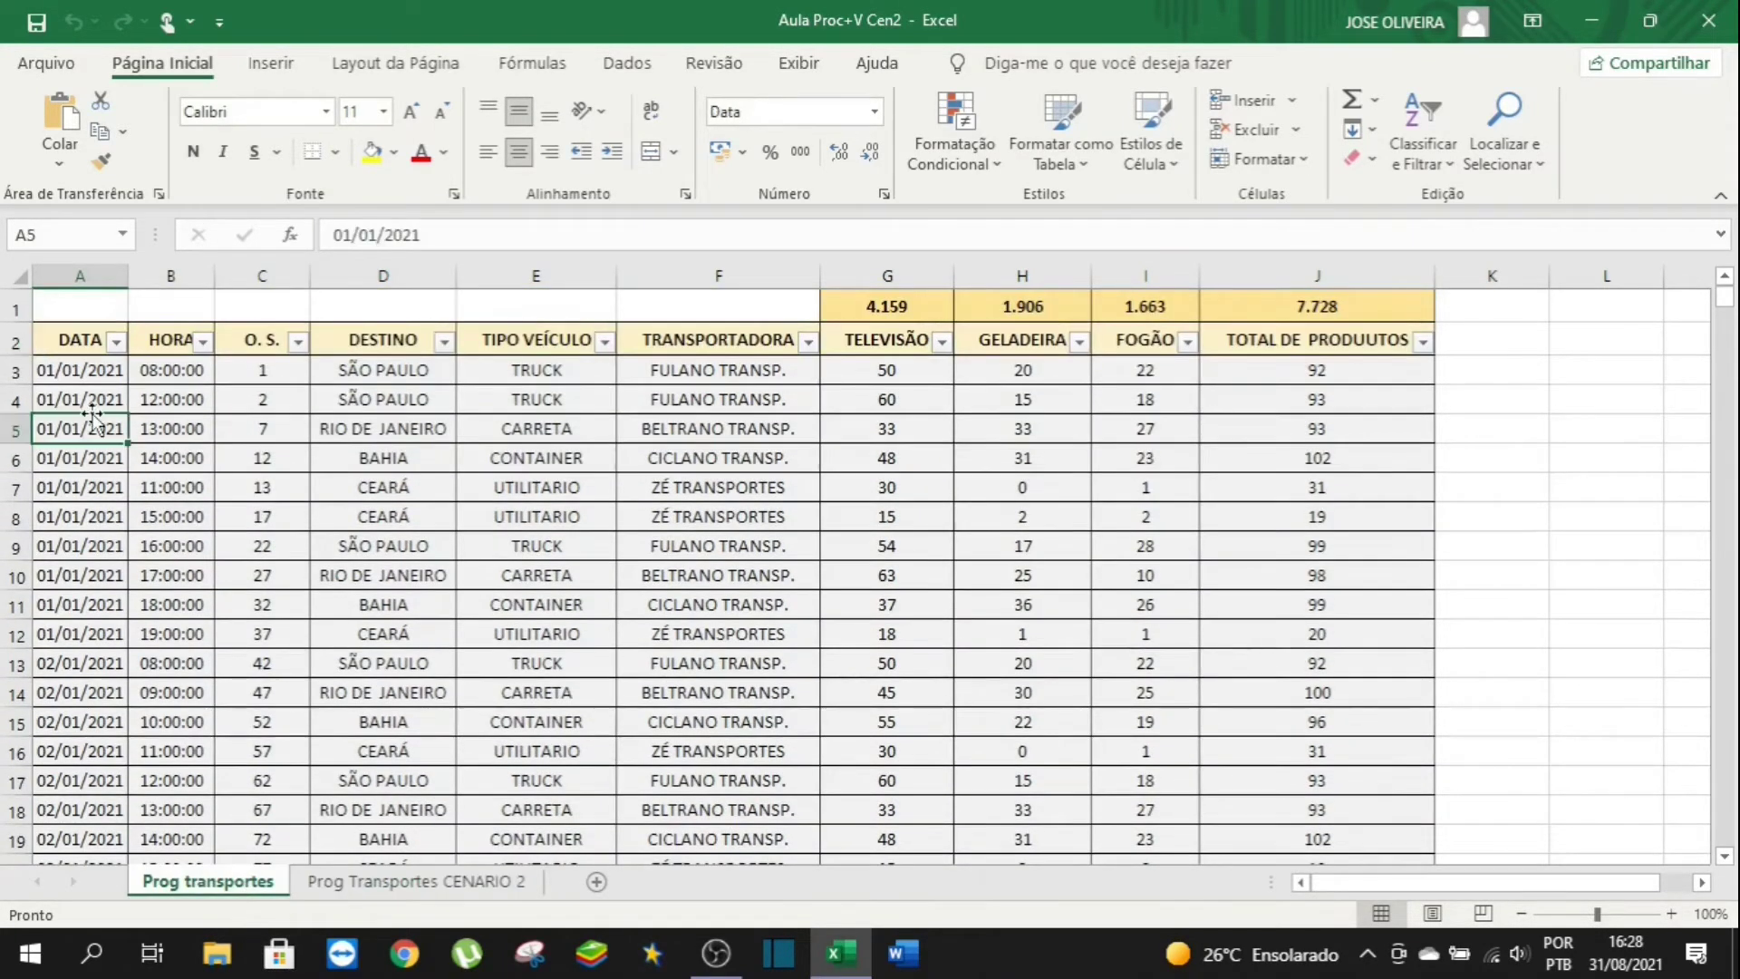
pyautogui.hotkey('ctrl', 'Down')
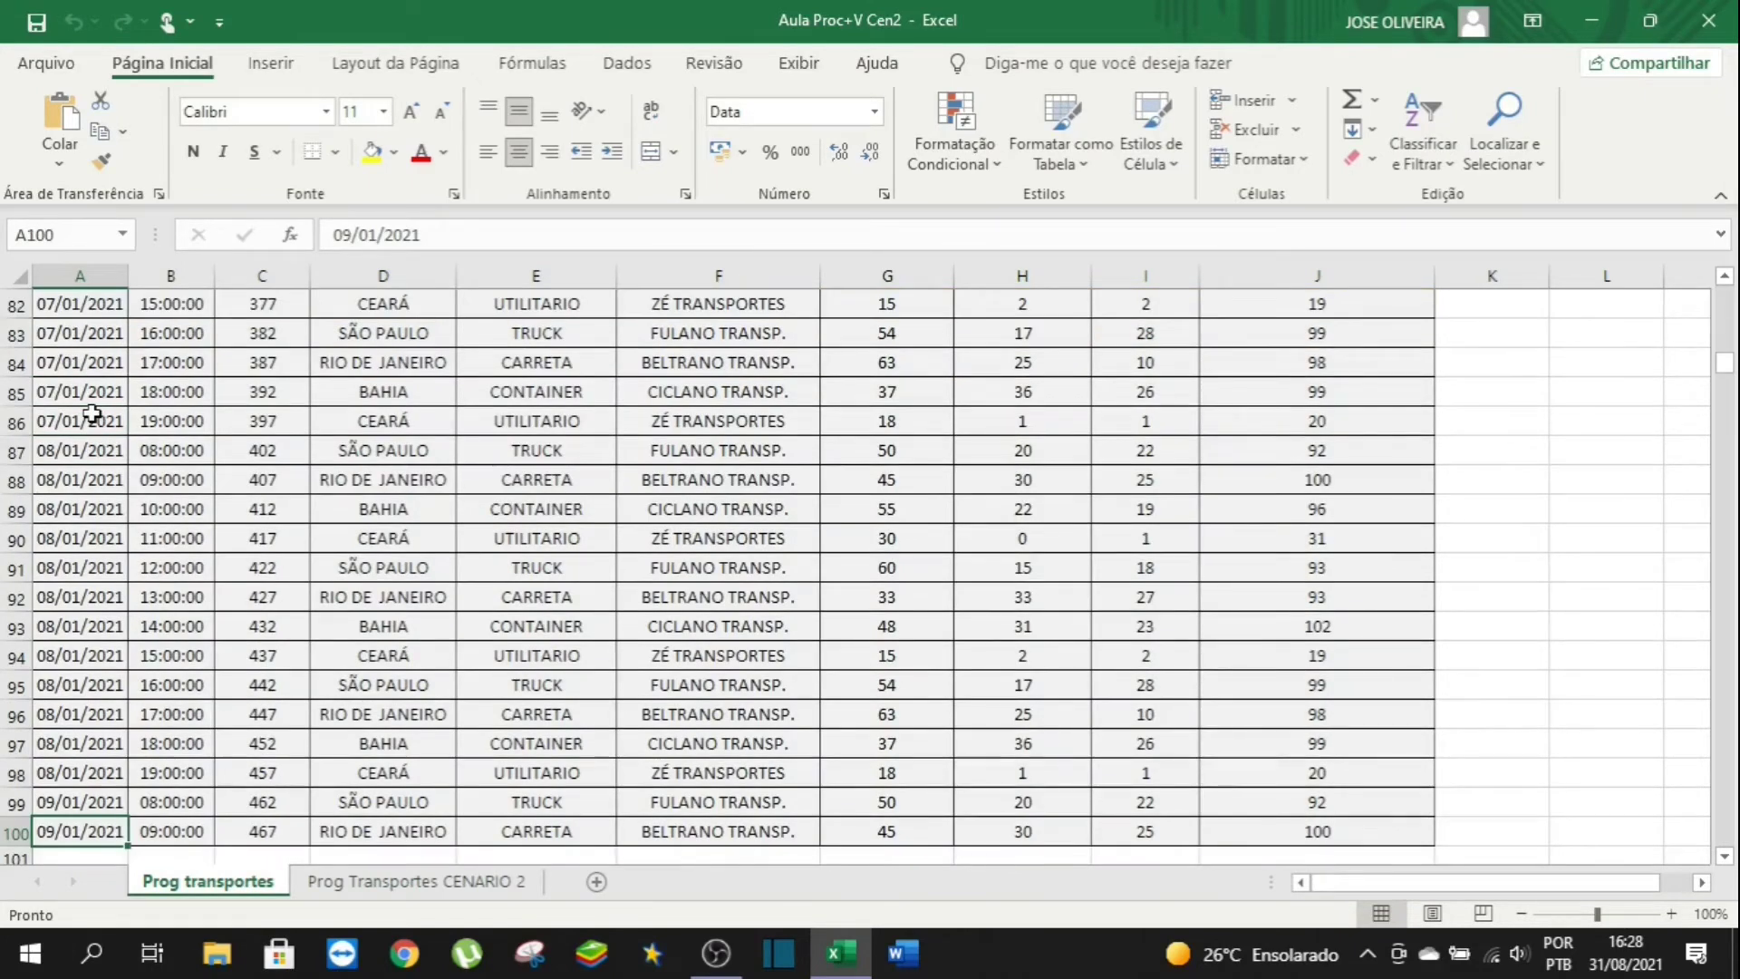
# Examine the column totals in row 1 of Prog transportes, ending at the TOTAL DE PRODUUTOS total in J1.
pyautogui.hotkey('ctrl', 'Up')
pyautogui.press('Up')
pyautogui.press('Right')
pyautogui.press('Right')
pyautogui.press('Right')
pyautogui.press('Right')
pyautogui.press('Right')
pyautogui.press('Right')
pyautogui.press('Right')
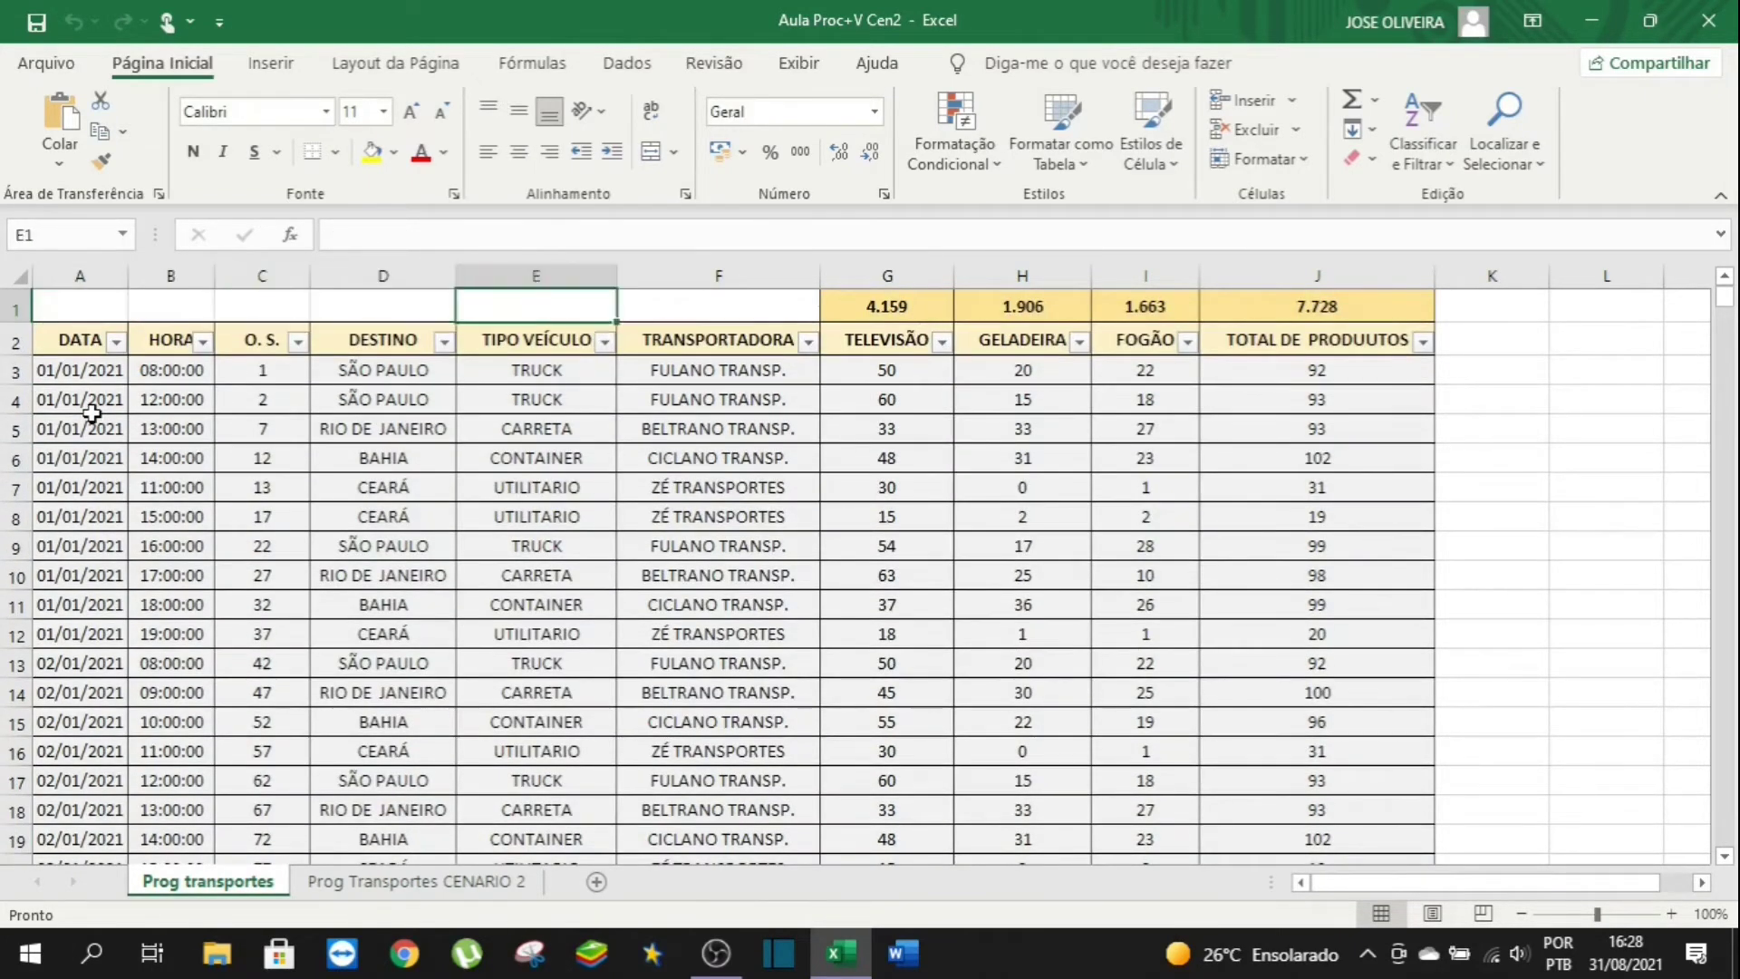
pyautogui.press('Right')
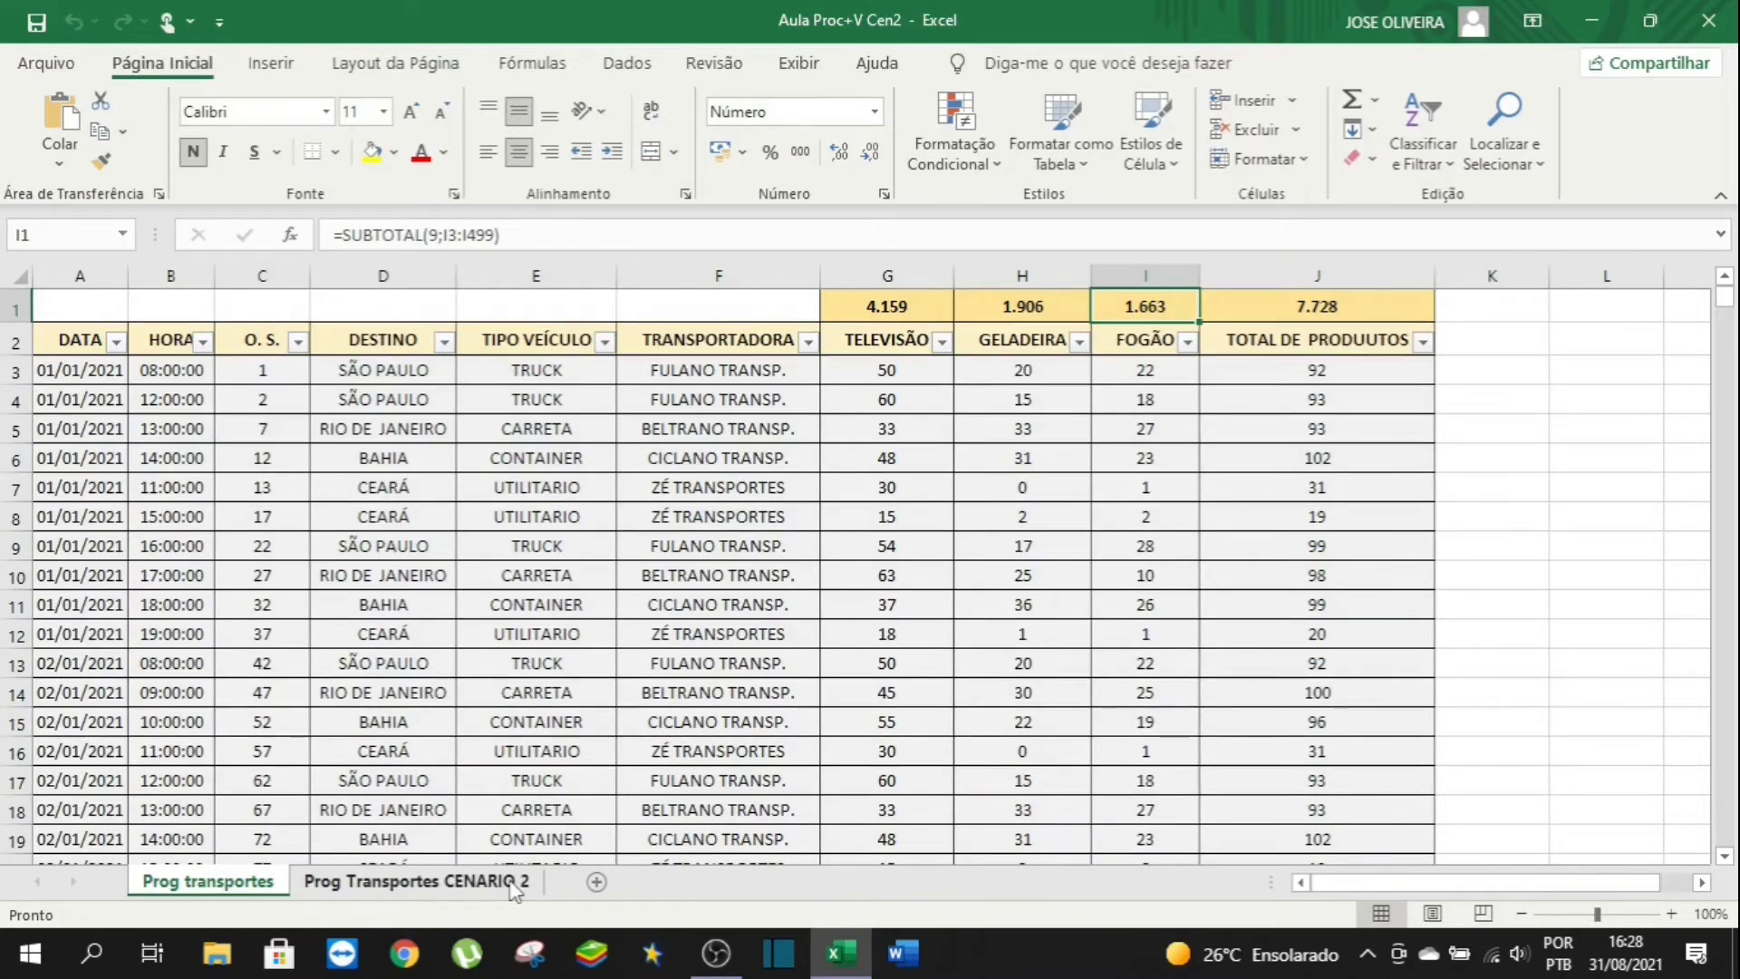
pyautogui.click(1373, 305)
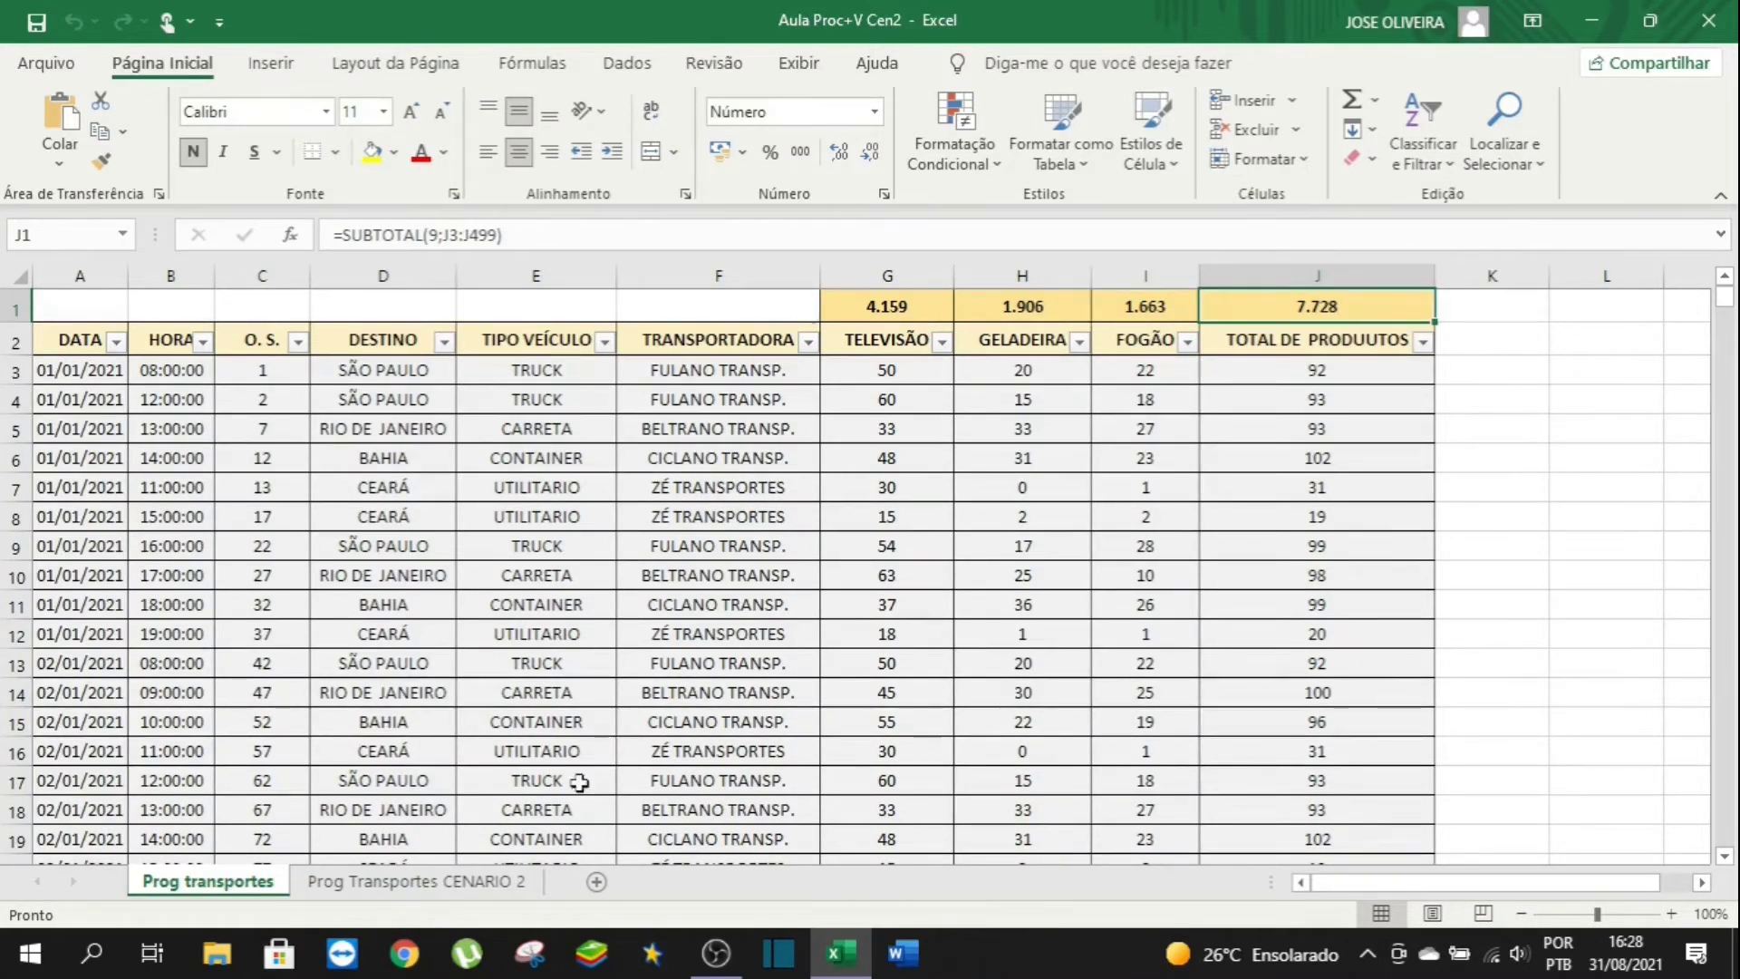
# Examine the column totals in row 1 of Prog Transportes CENARIO 2, ending at J1, for comparison with the other sheet.
pyautogui.click(472, 883)
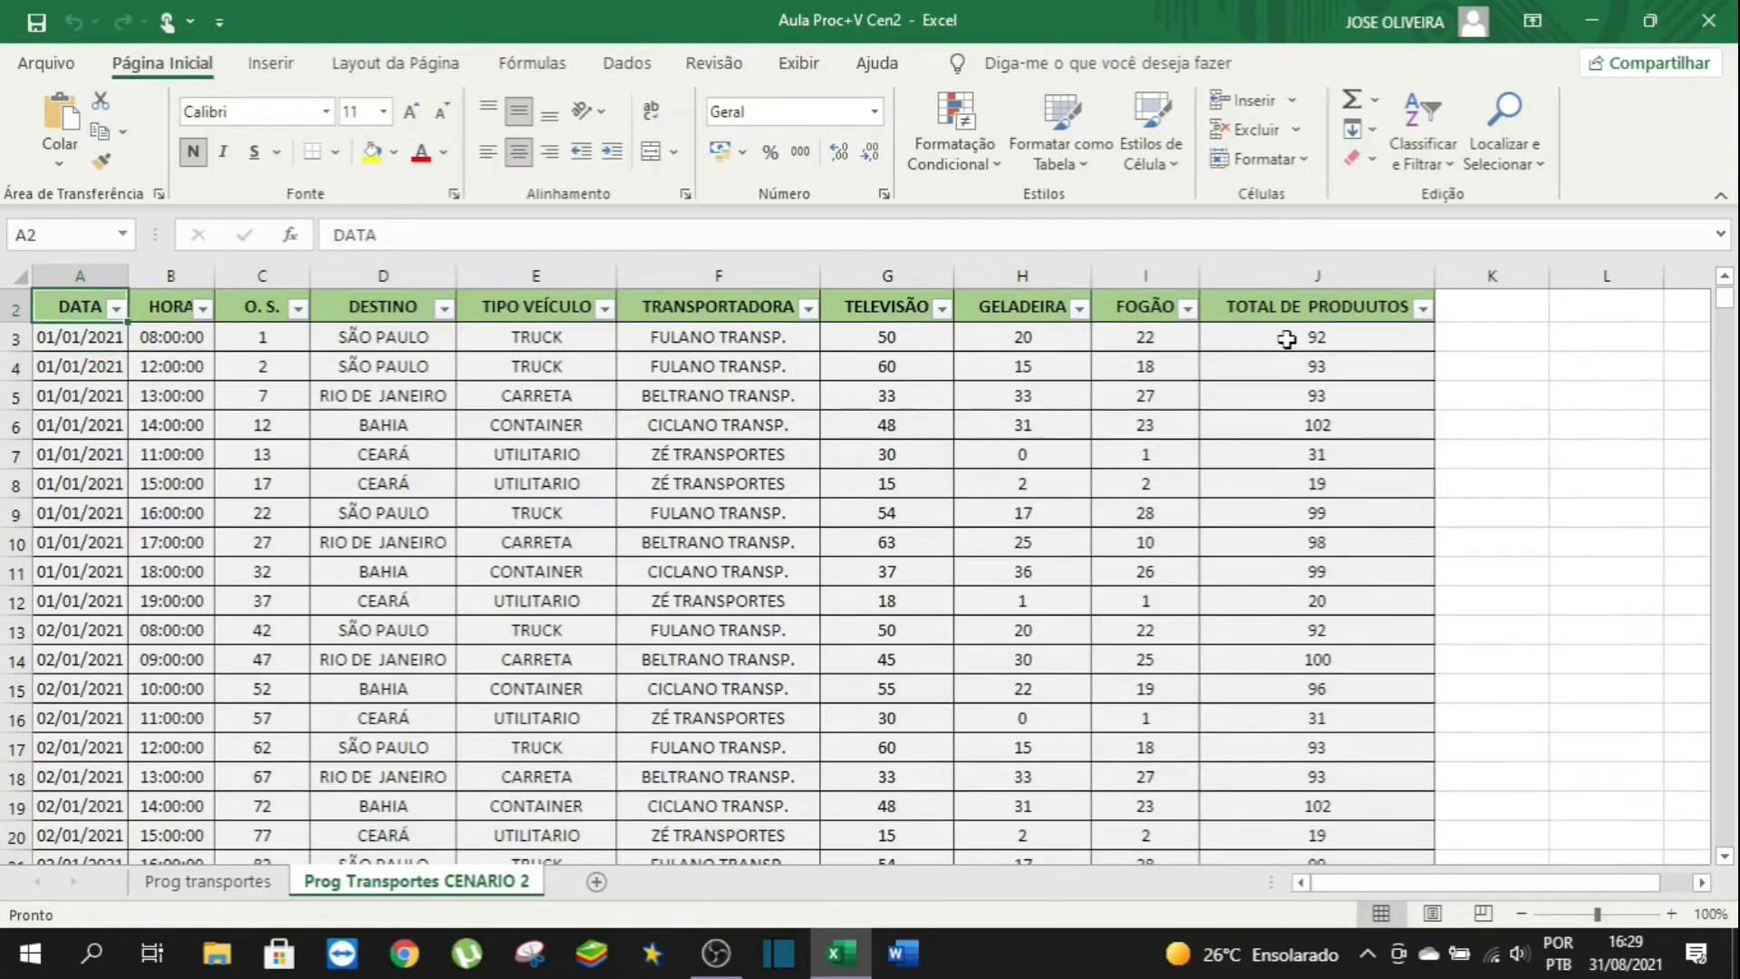
pyautogui.press('Up')
pyautogui.press('Up')
pyautogui.press('Right')
pyautogui.press('Right')
pyautogui.press('Right')
pyautogui.press('Right')
pyautogui.press('Right')
pyautogui.press('Right')
pyautogui.press('Right')
pyautogui.press('Right')
pyautogui.press('Right')
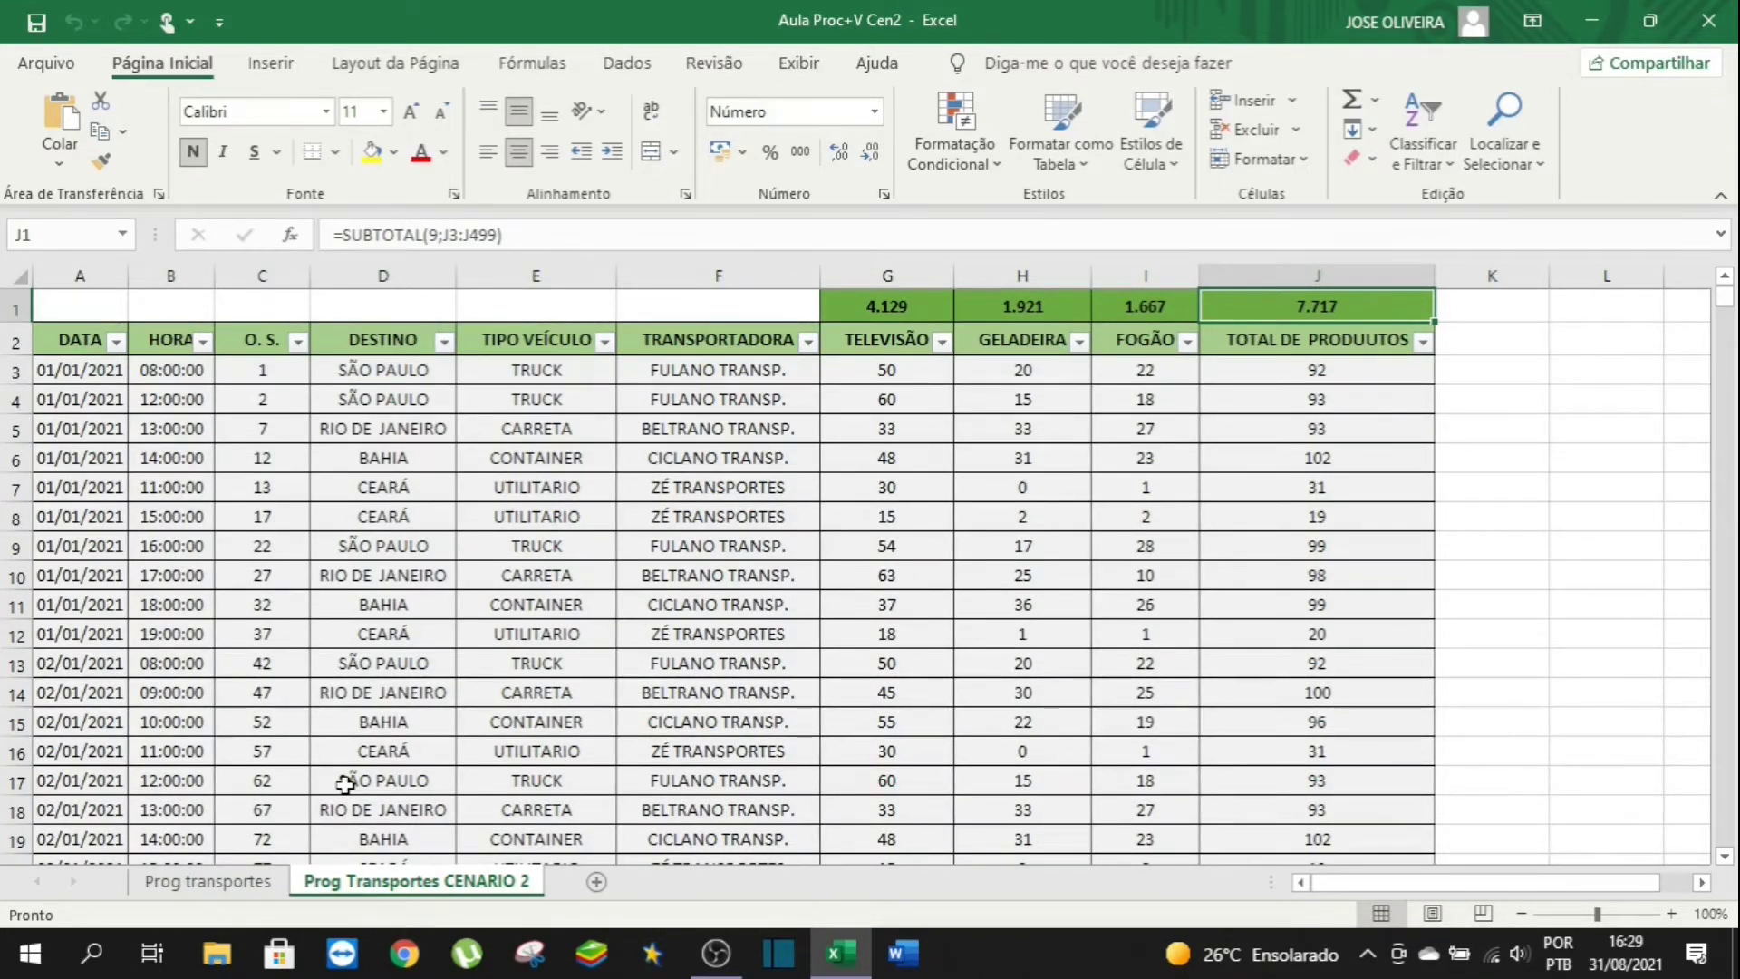
# Begin a PROCV formula in K3 of Prog Transportes CENARIO 2 with the O. S. number in C3 as lookup value.
pyautogui.click(1478, 369)
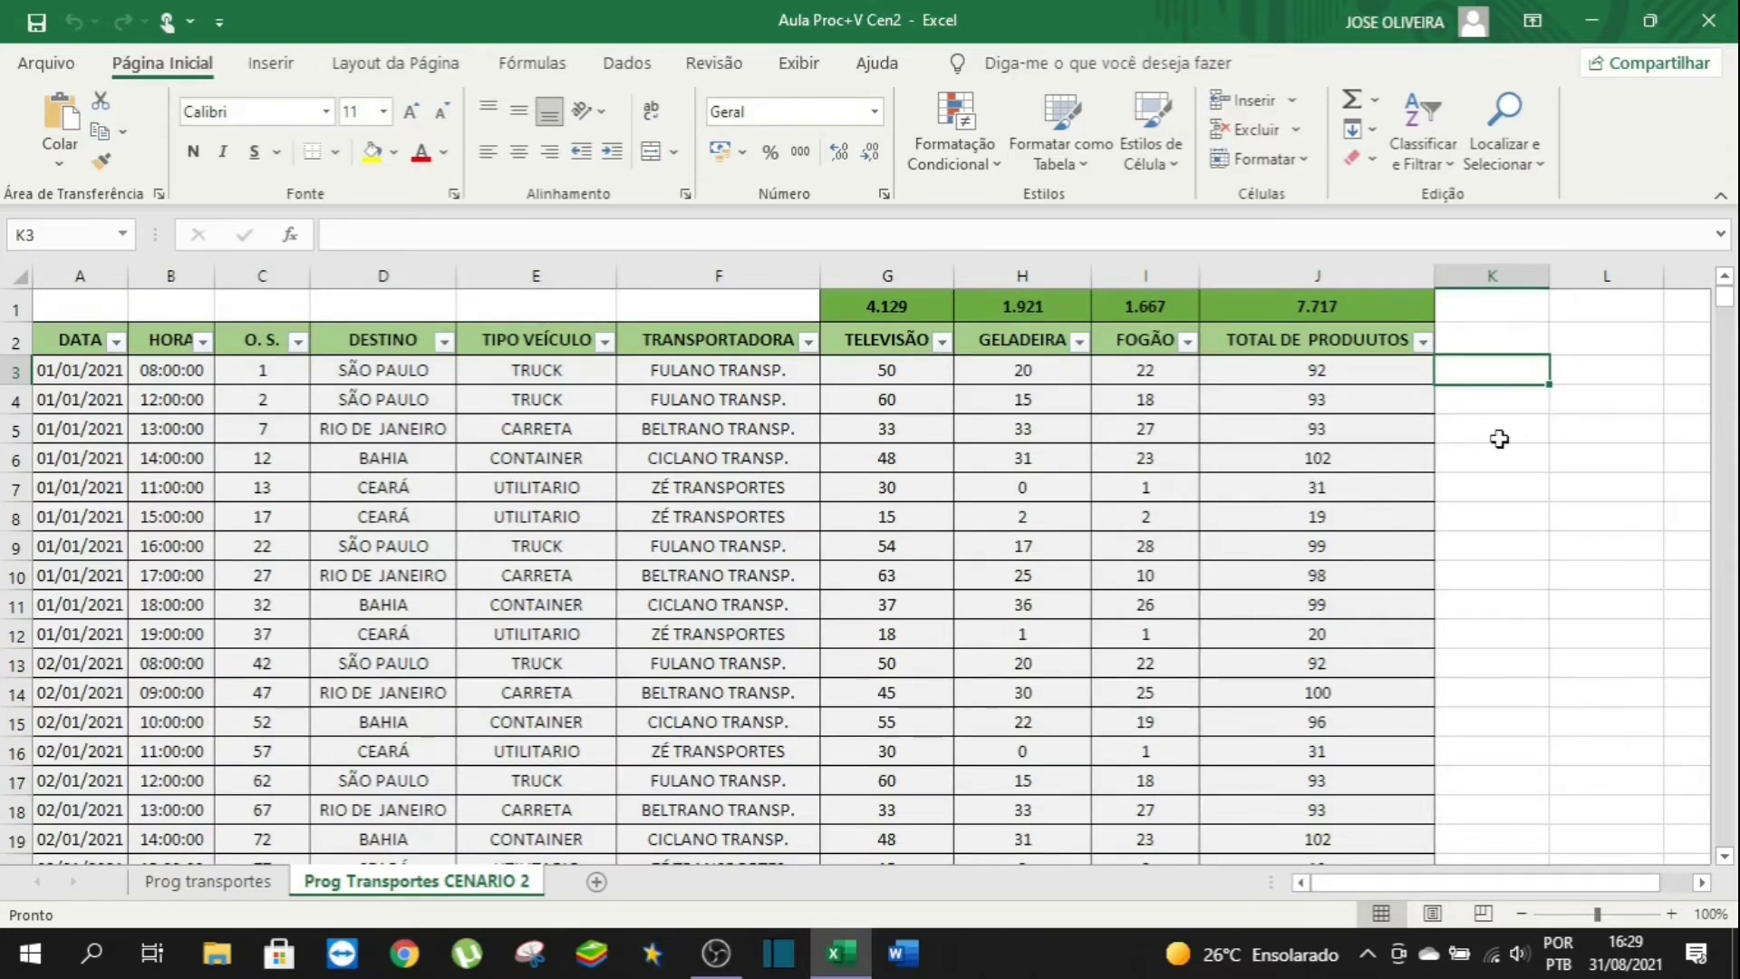
pyautogui.write('=proc')
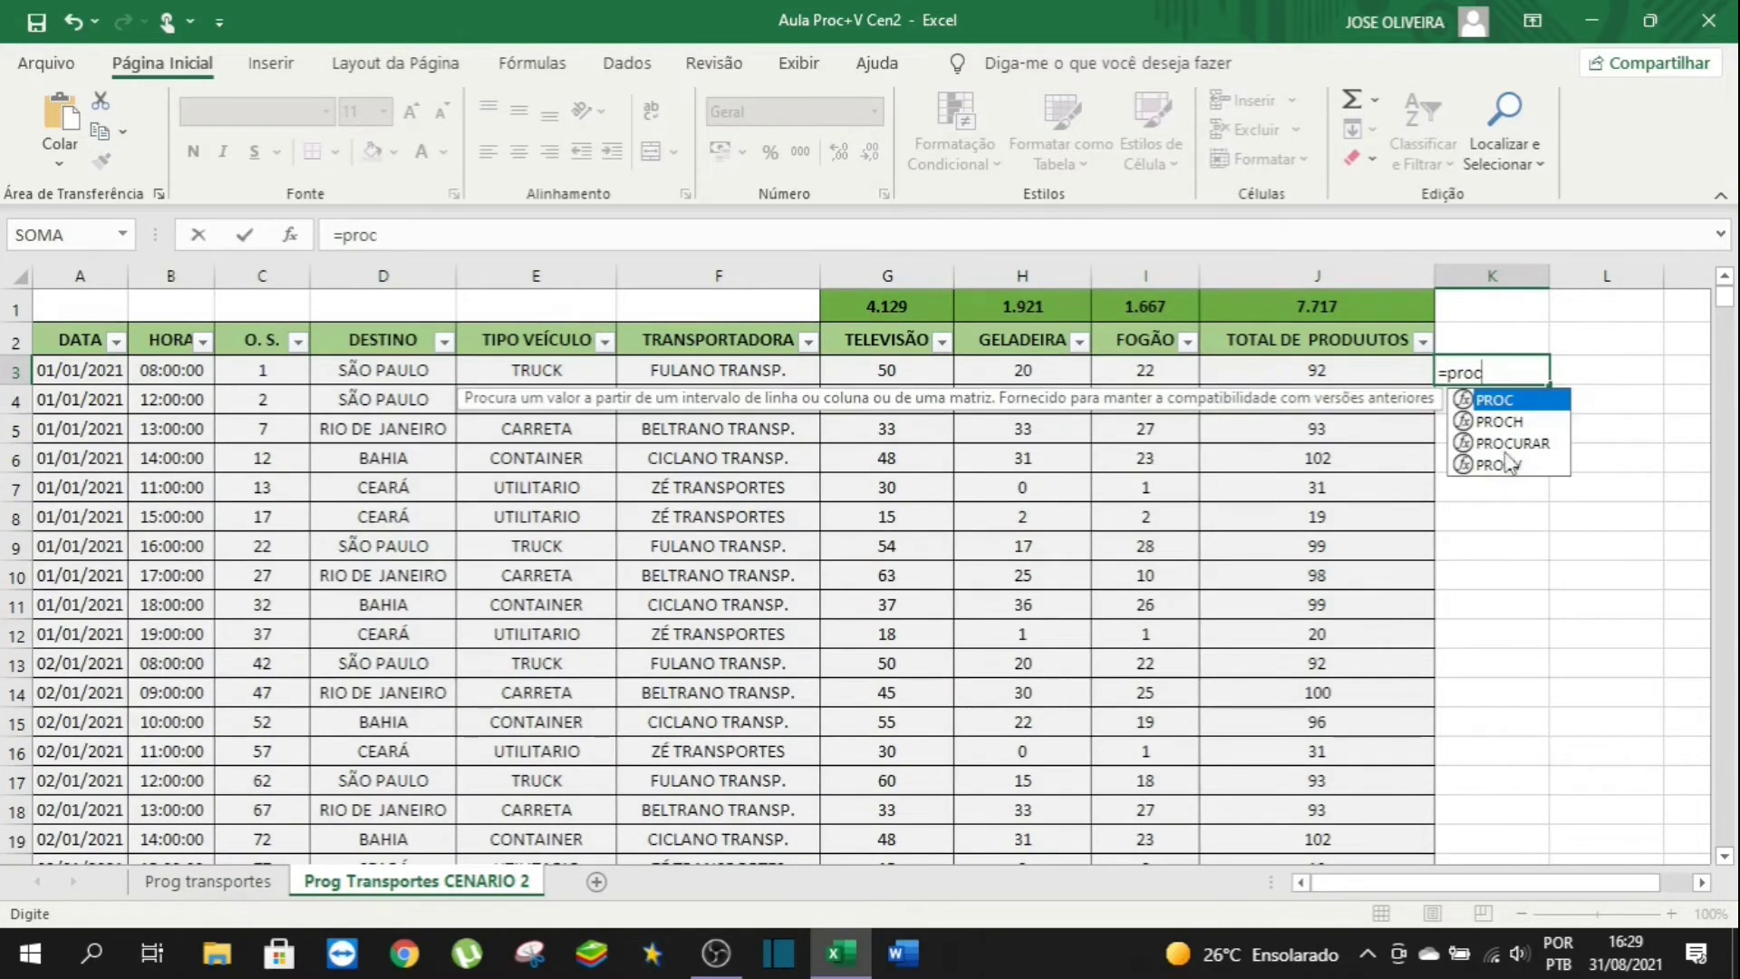
pyautogui.click(1516, 466)
pyautogui.doubleClick(1519, 466)
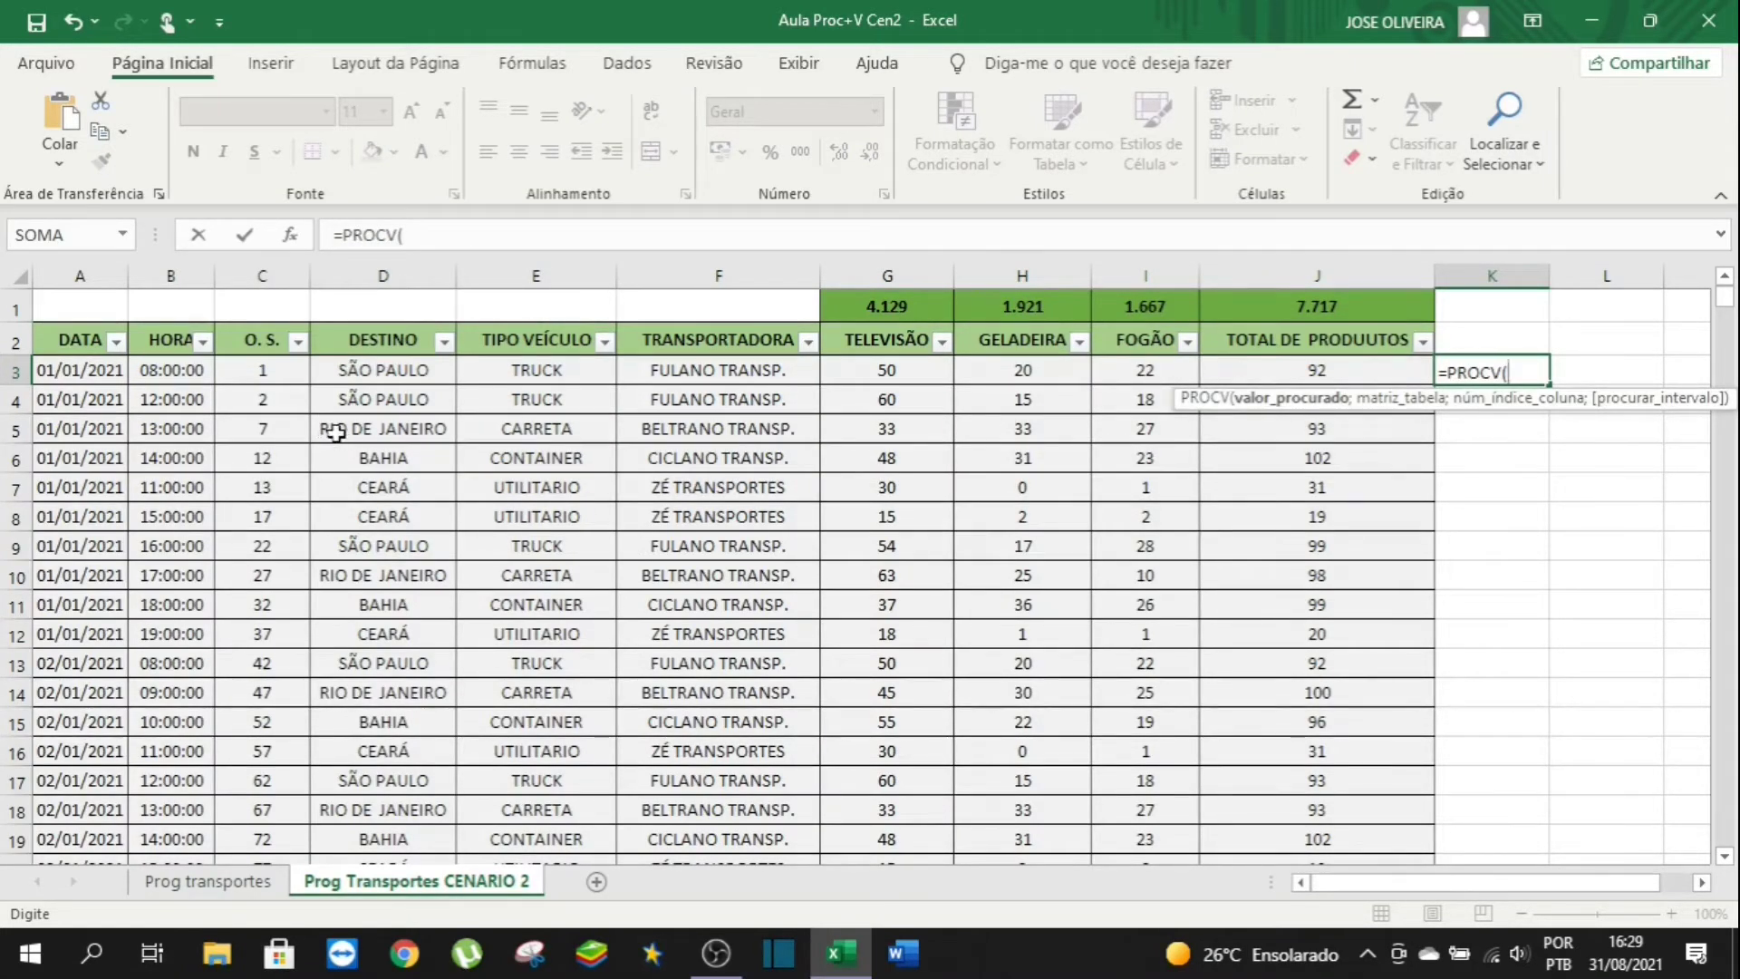
pyautogui.click(246, 365)
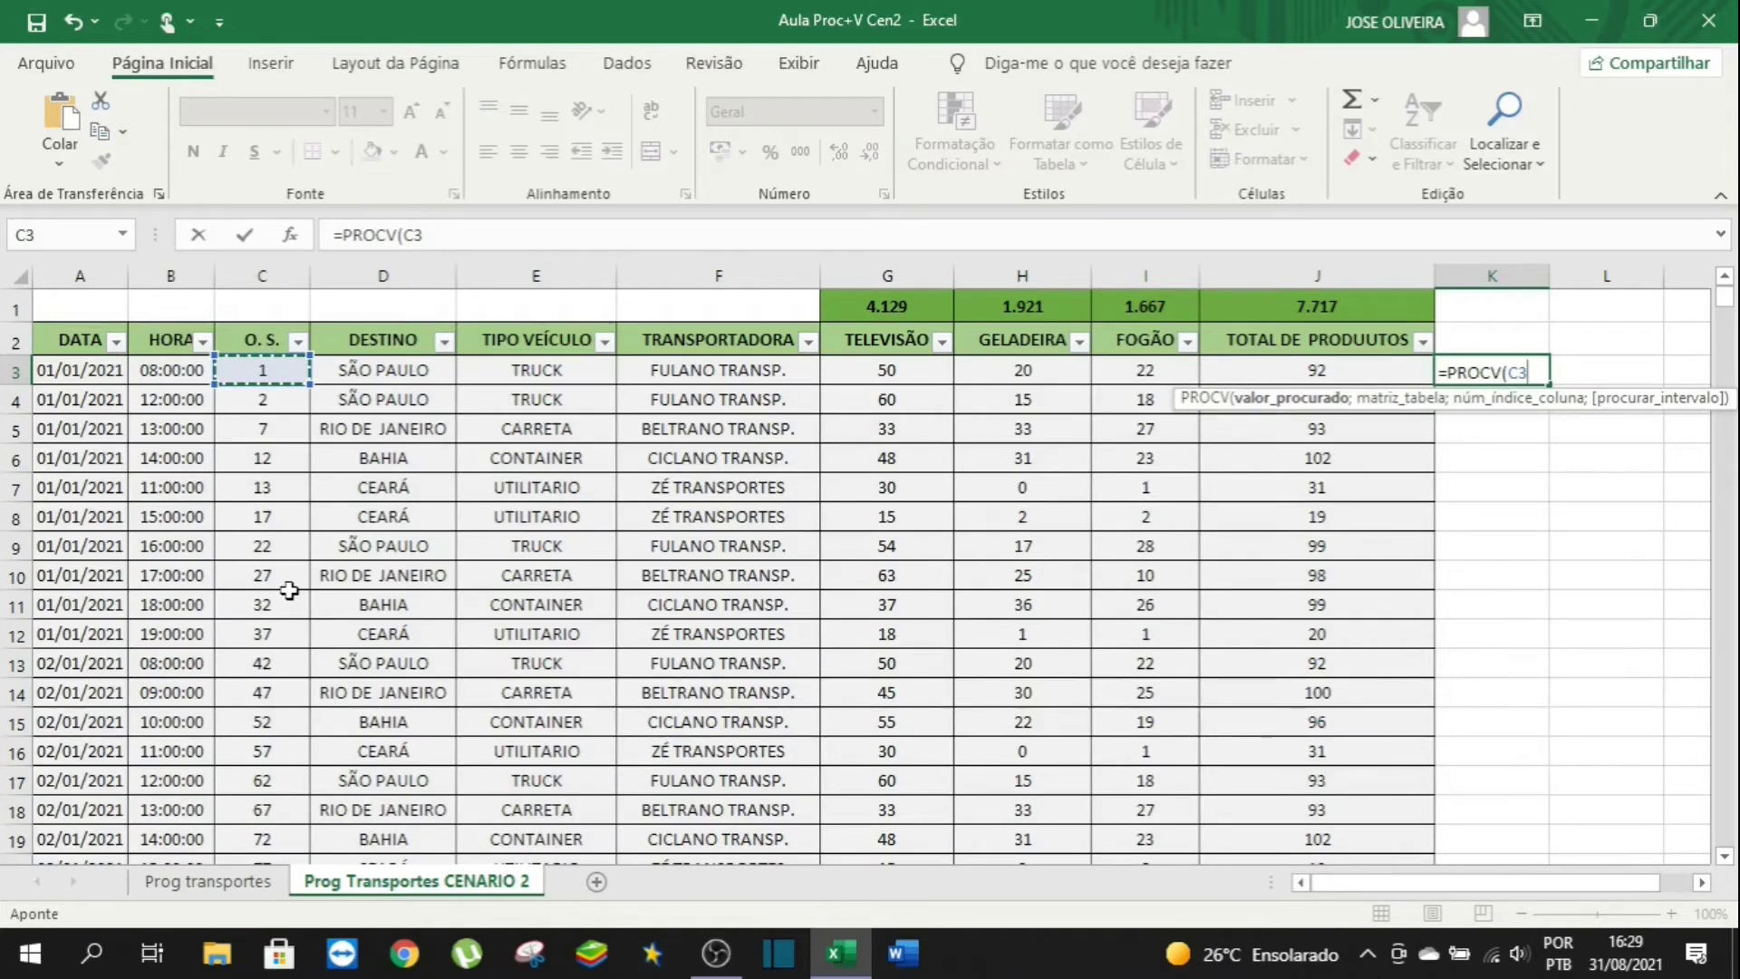
pyautogui.write(';')
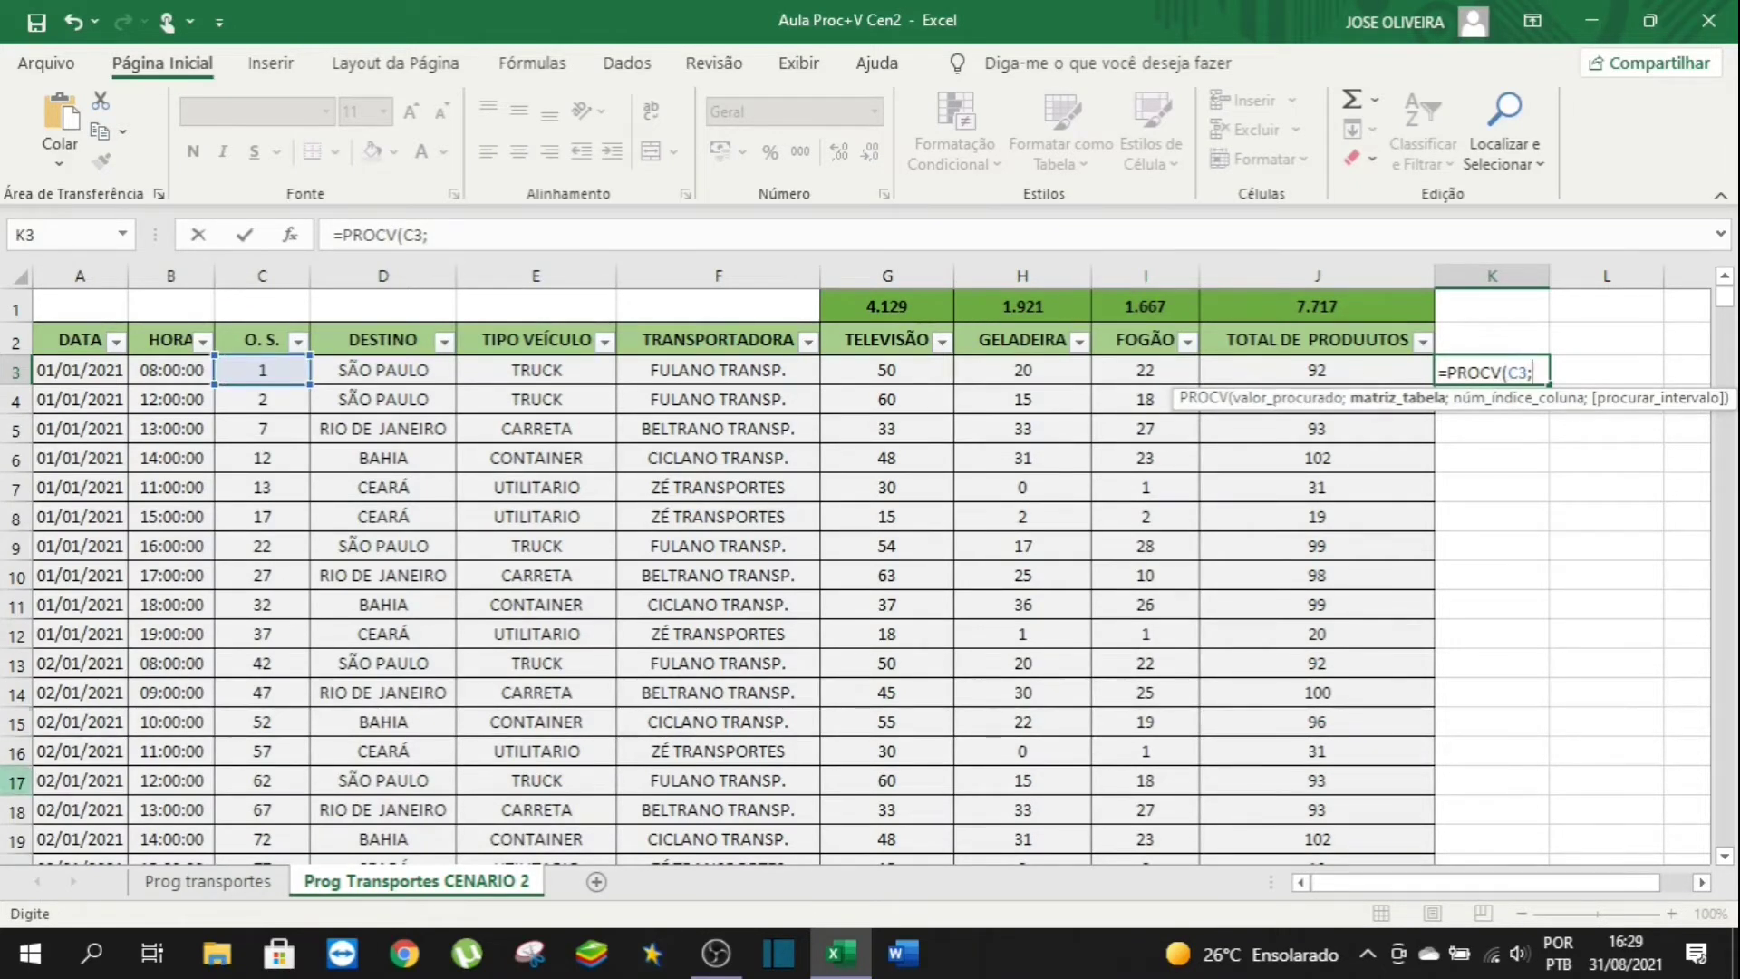
# Complete the K3 formula as =PROCV(C3;'Prog transportes'!C:J;8;FALSO), using columns C:J of Prog transportes, column index 8 and exact match.
pyautogui.click(187, 883)
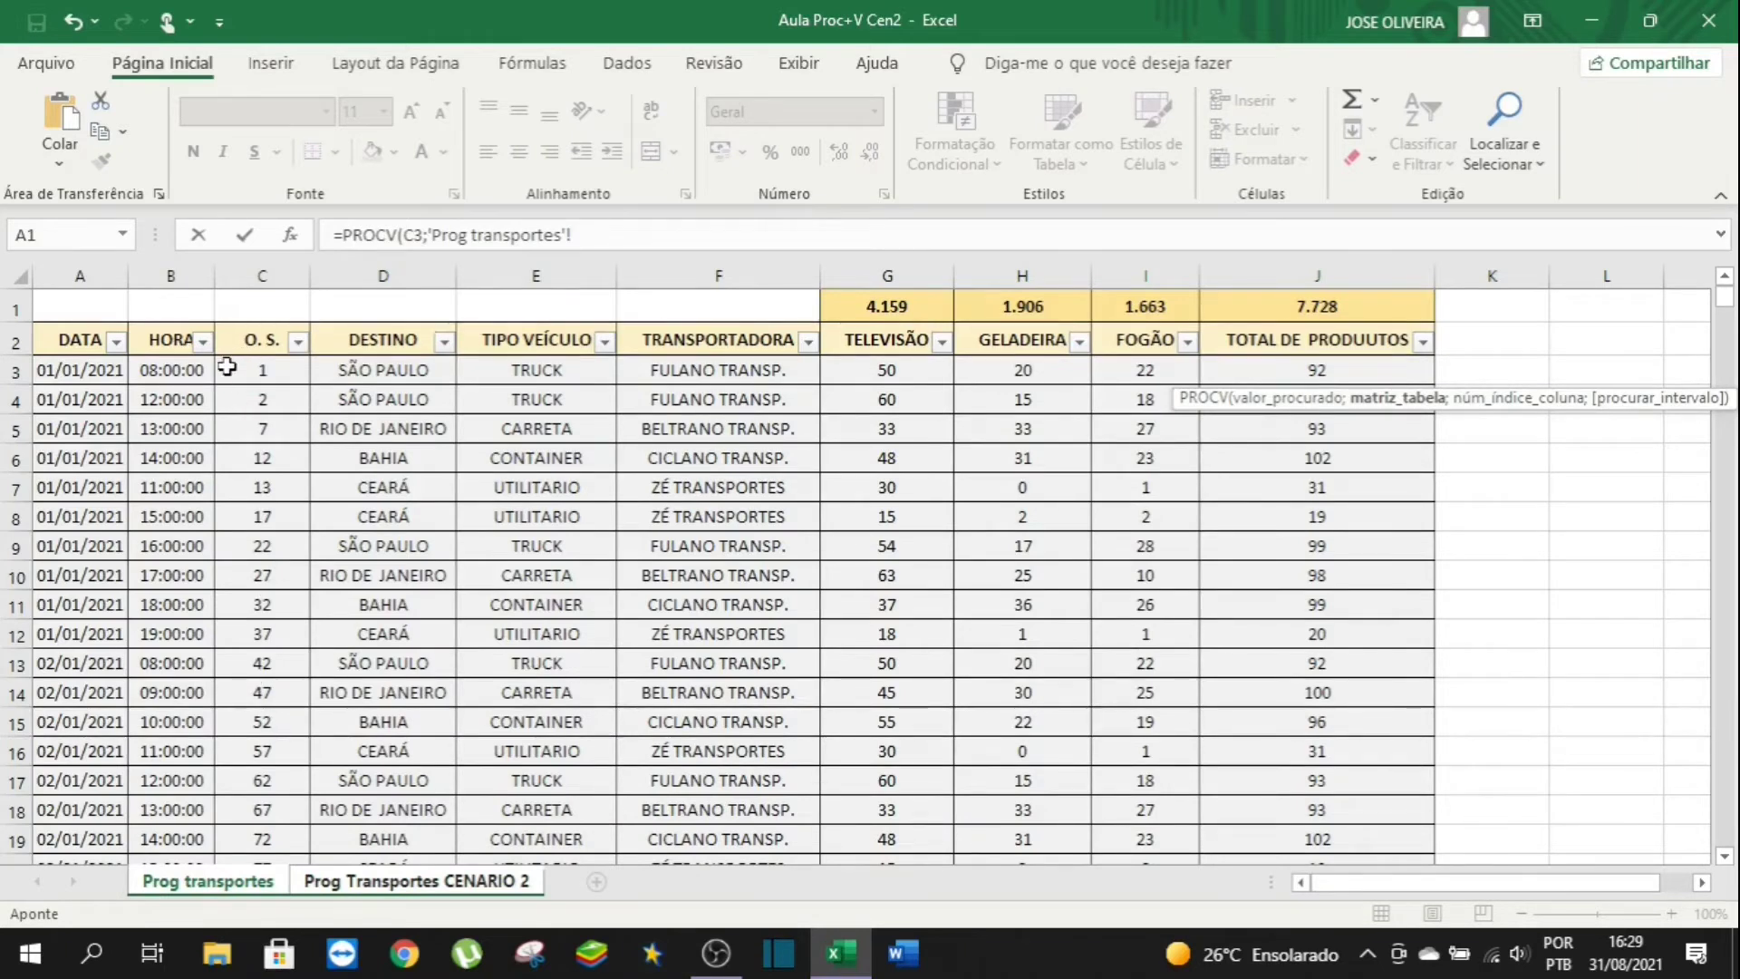
pyautogui.click(249, 275)
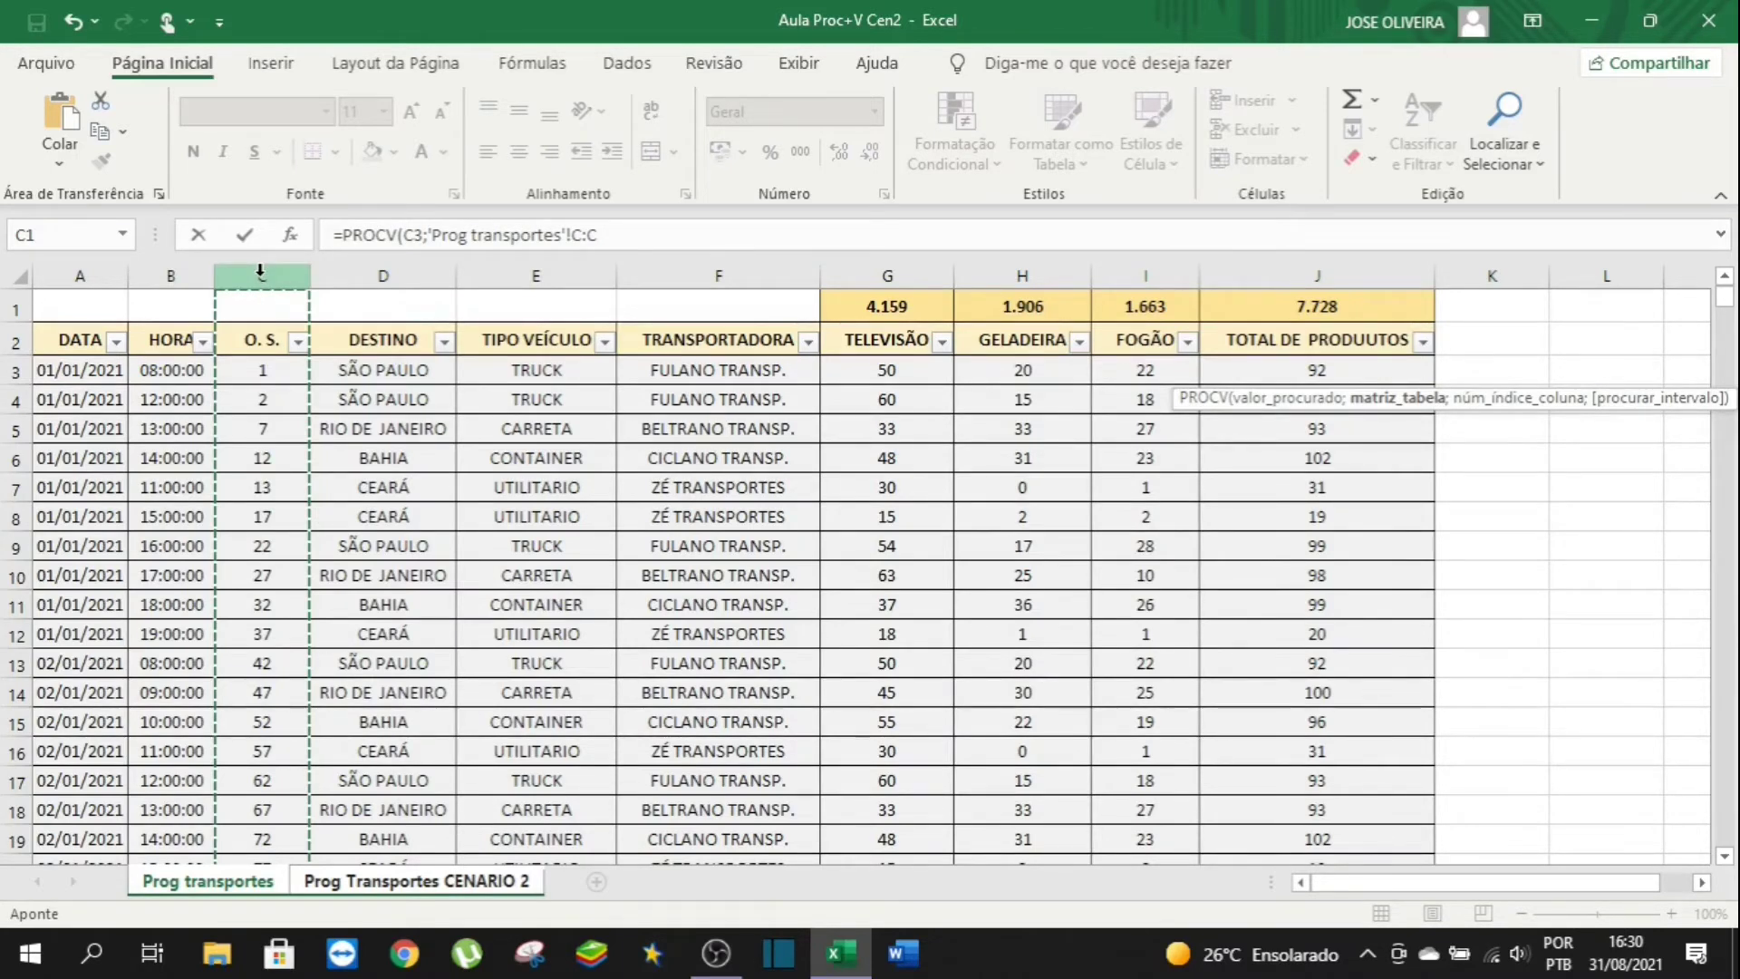
pyautogui.moveTo(263, 272); pyautogui.dragTo(1335, 278)
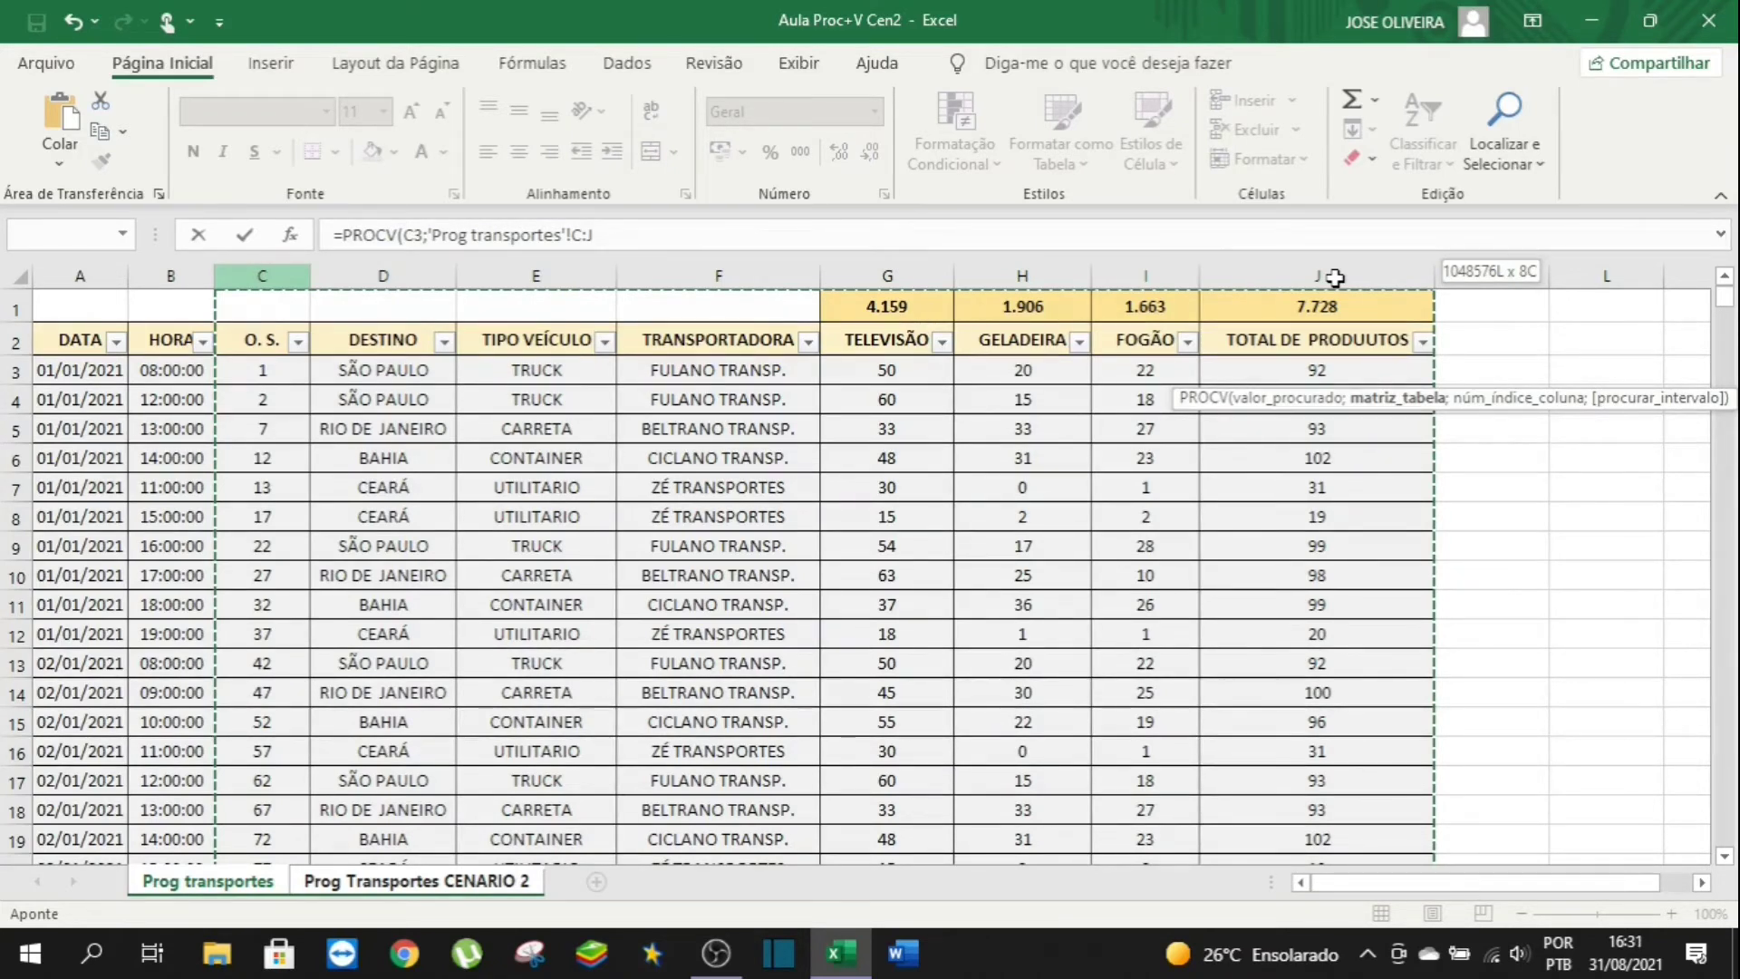
pyautogui.moveTo(1335, 278); pyautogui.dragTo(1334, 278)
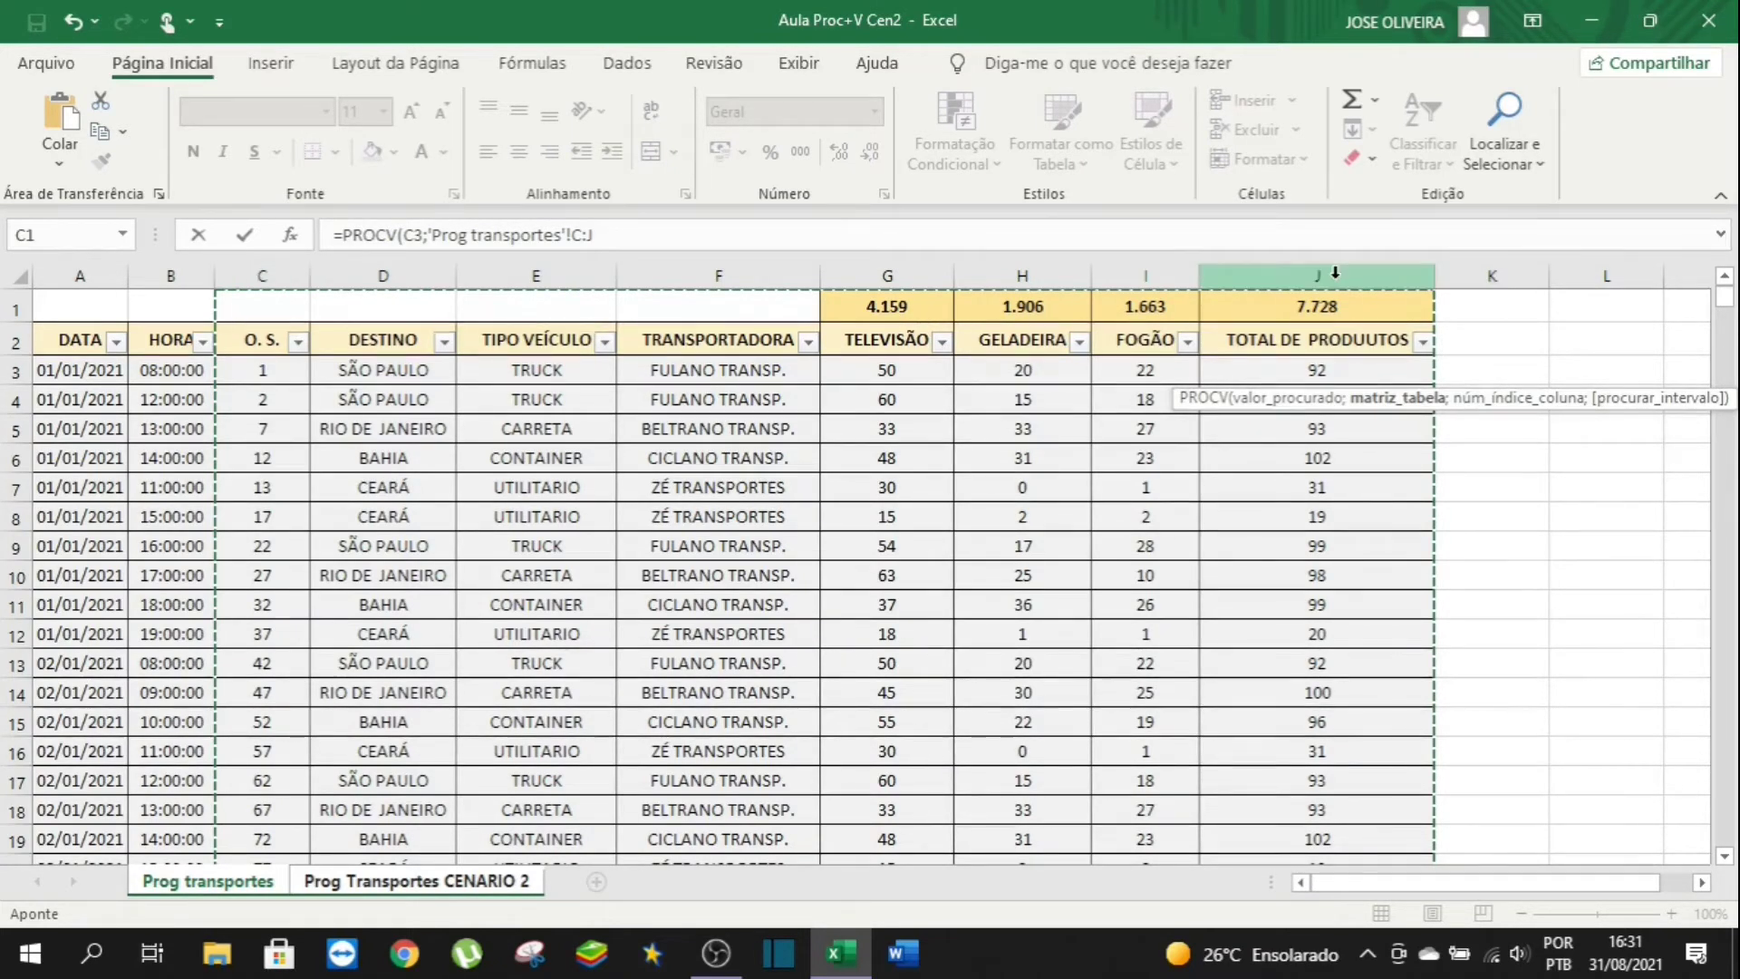
pyautogui.write(';')
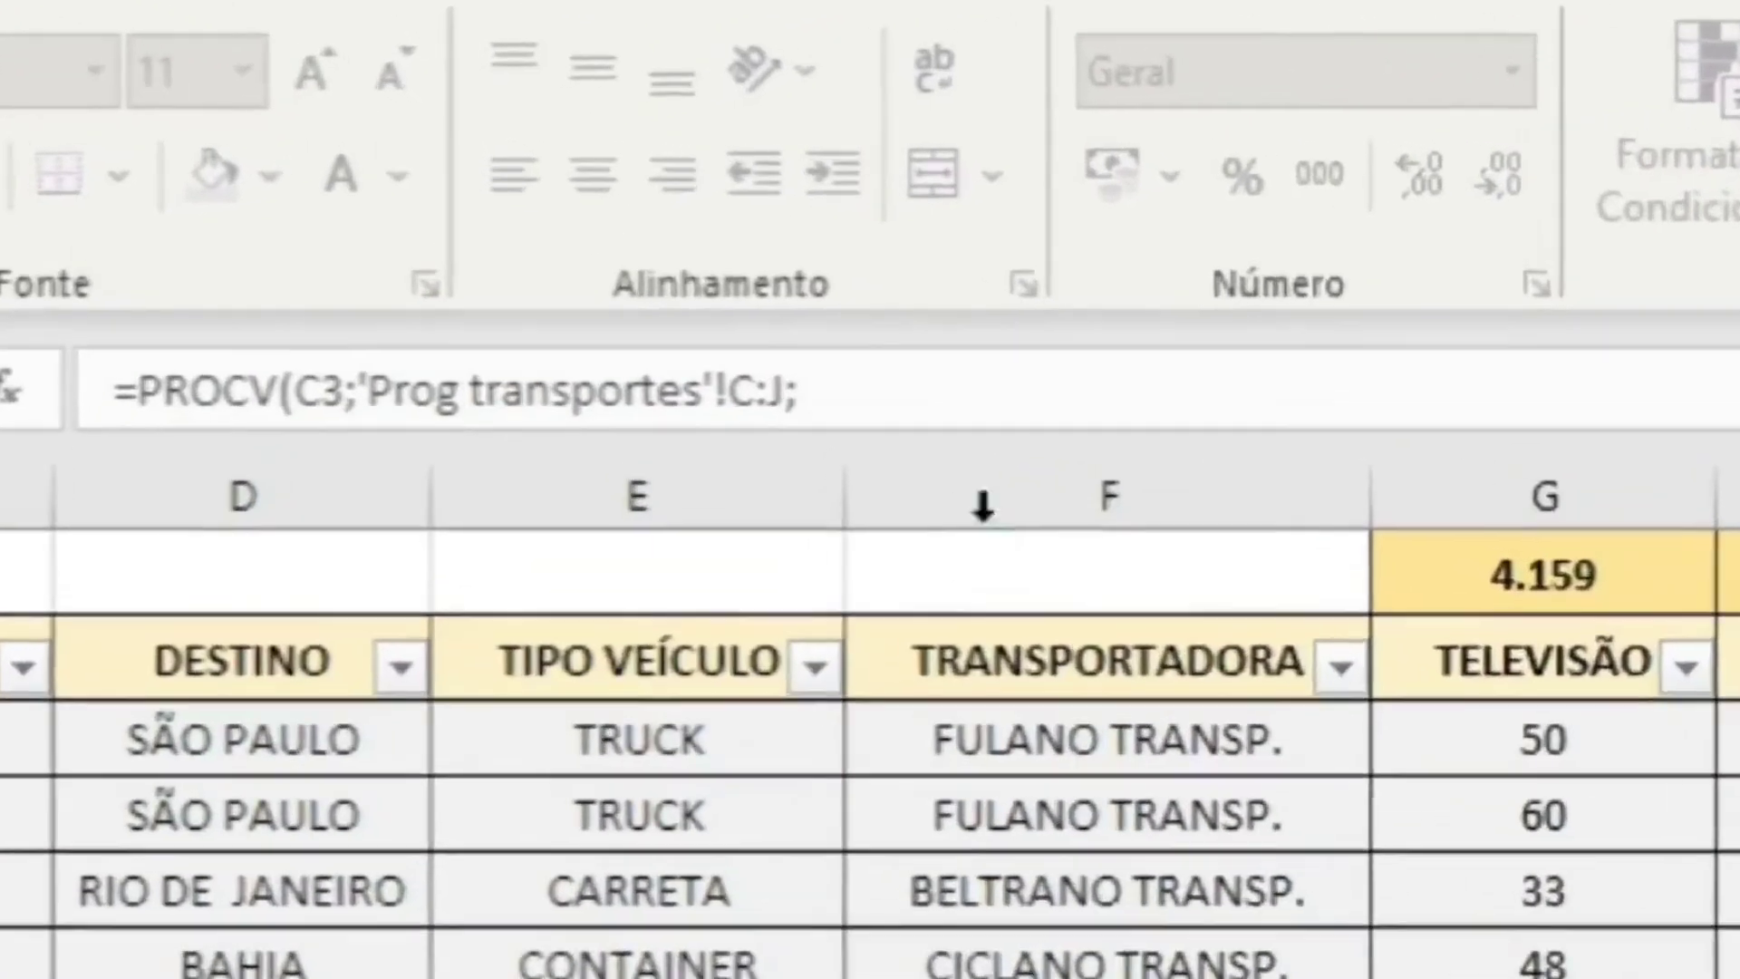
pyautogui.write('8')
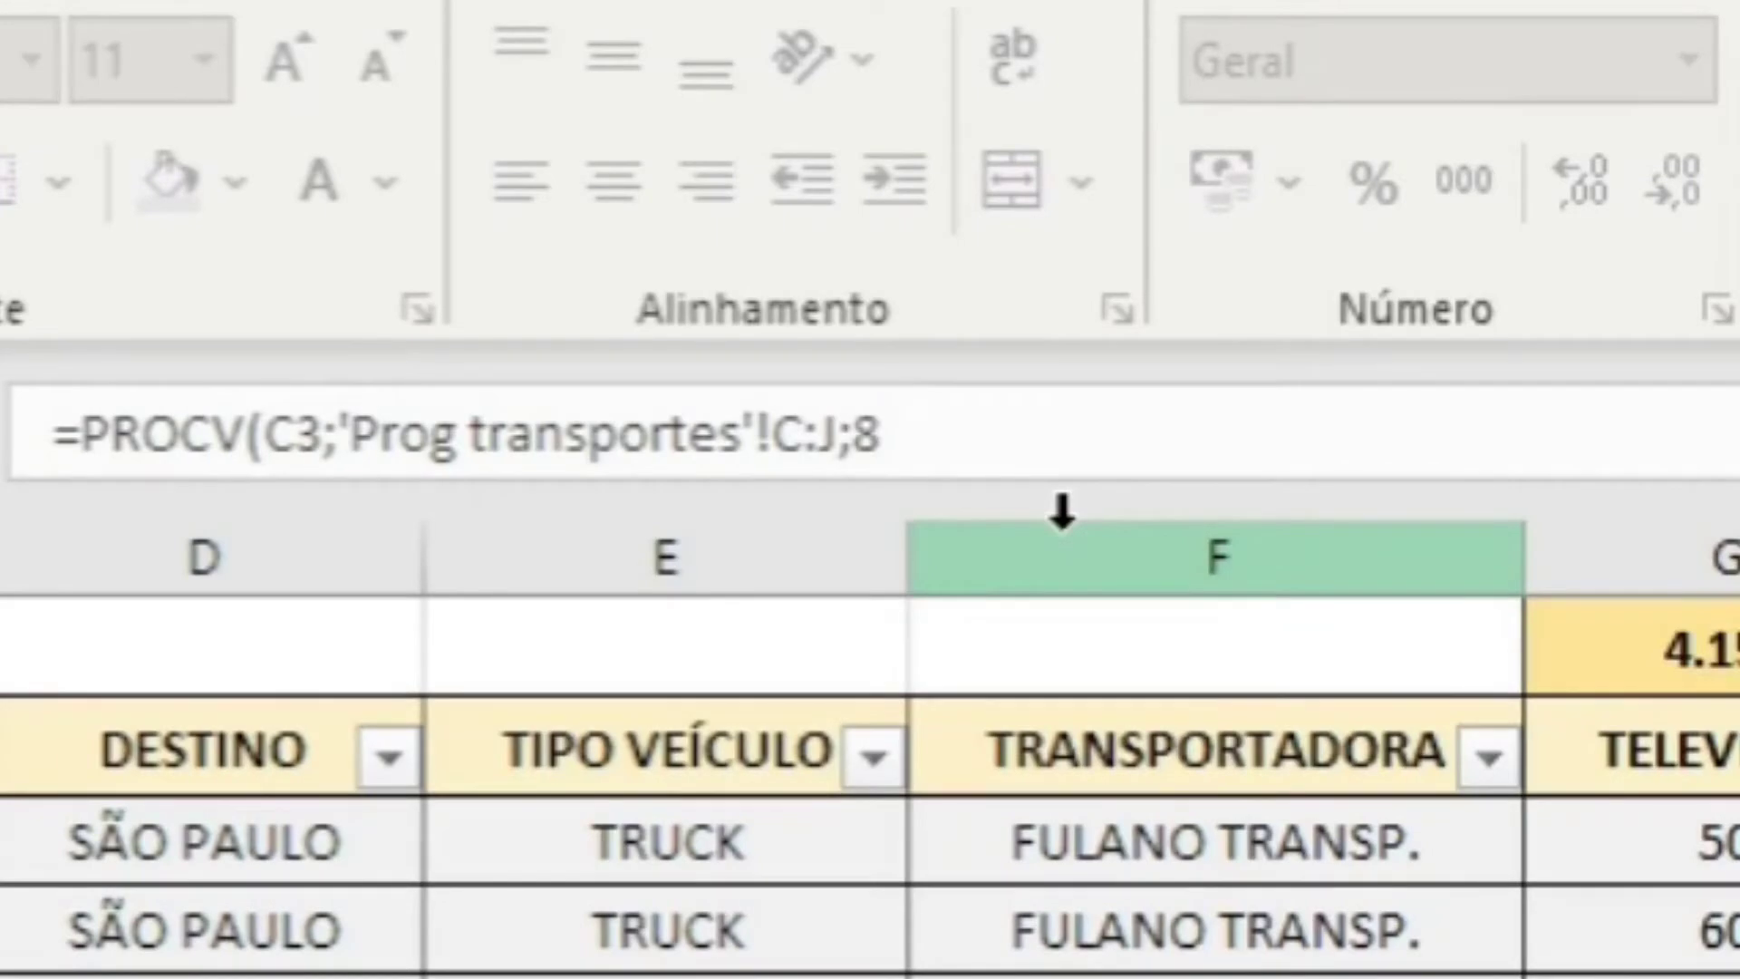
pyautogui.write(';')
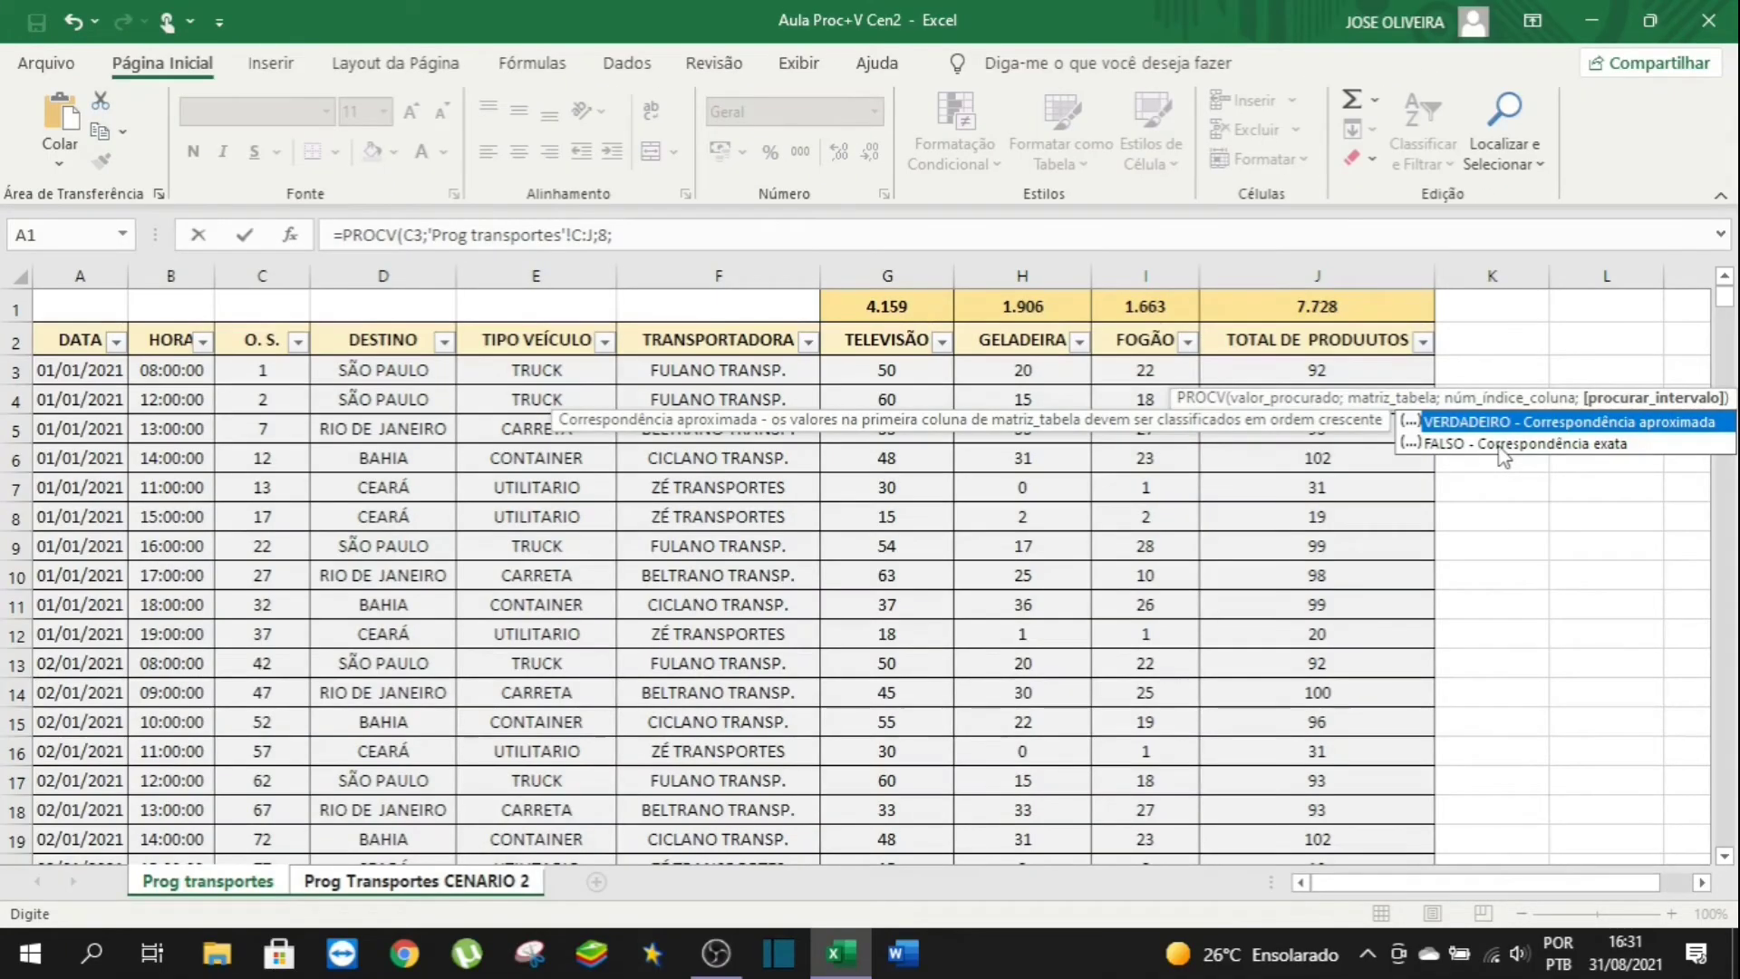
pyautogui.doubleClick(1498, 443)
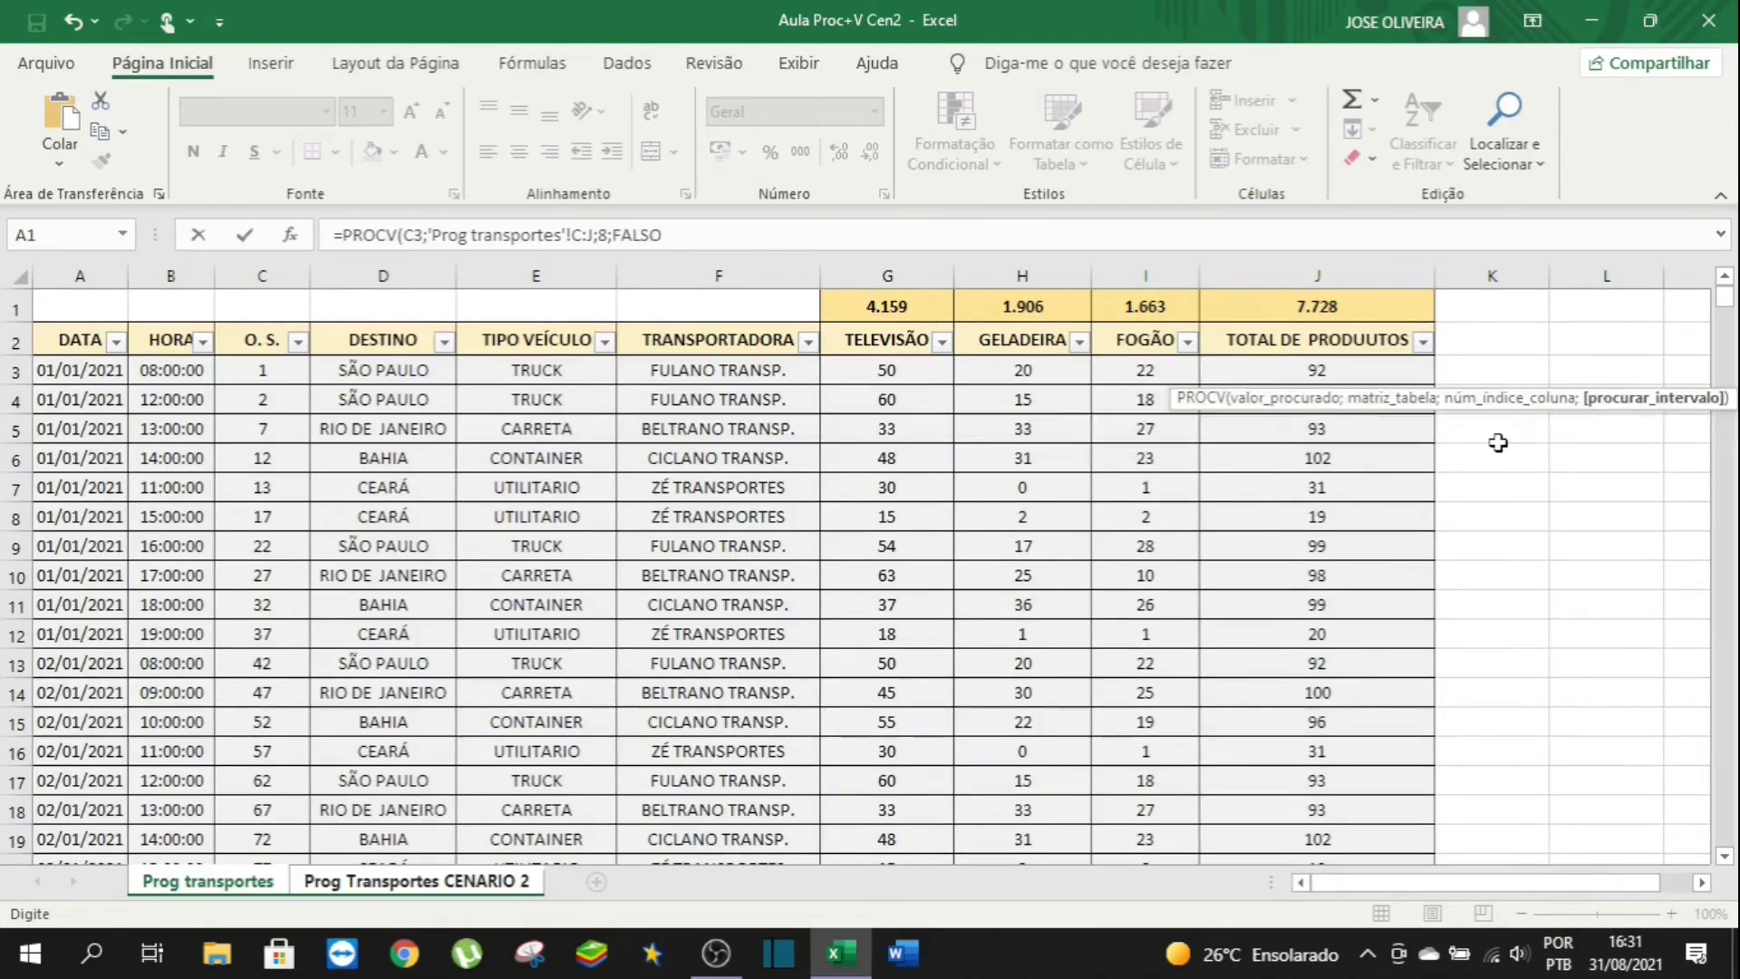
pyautogui.press('Return')
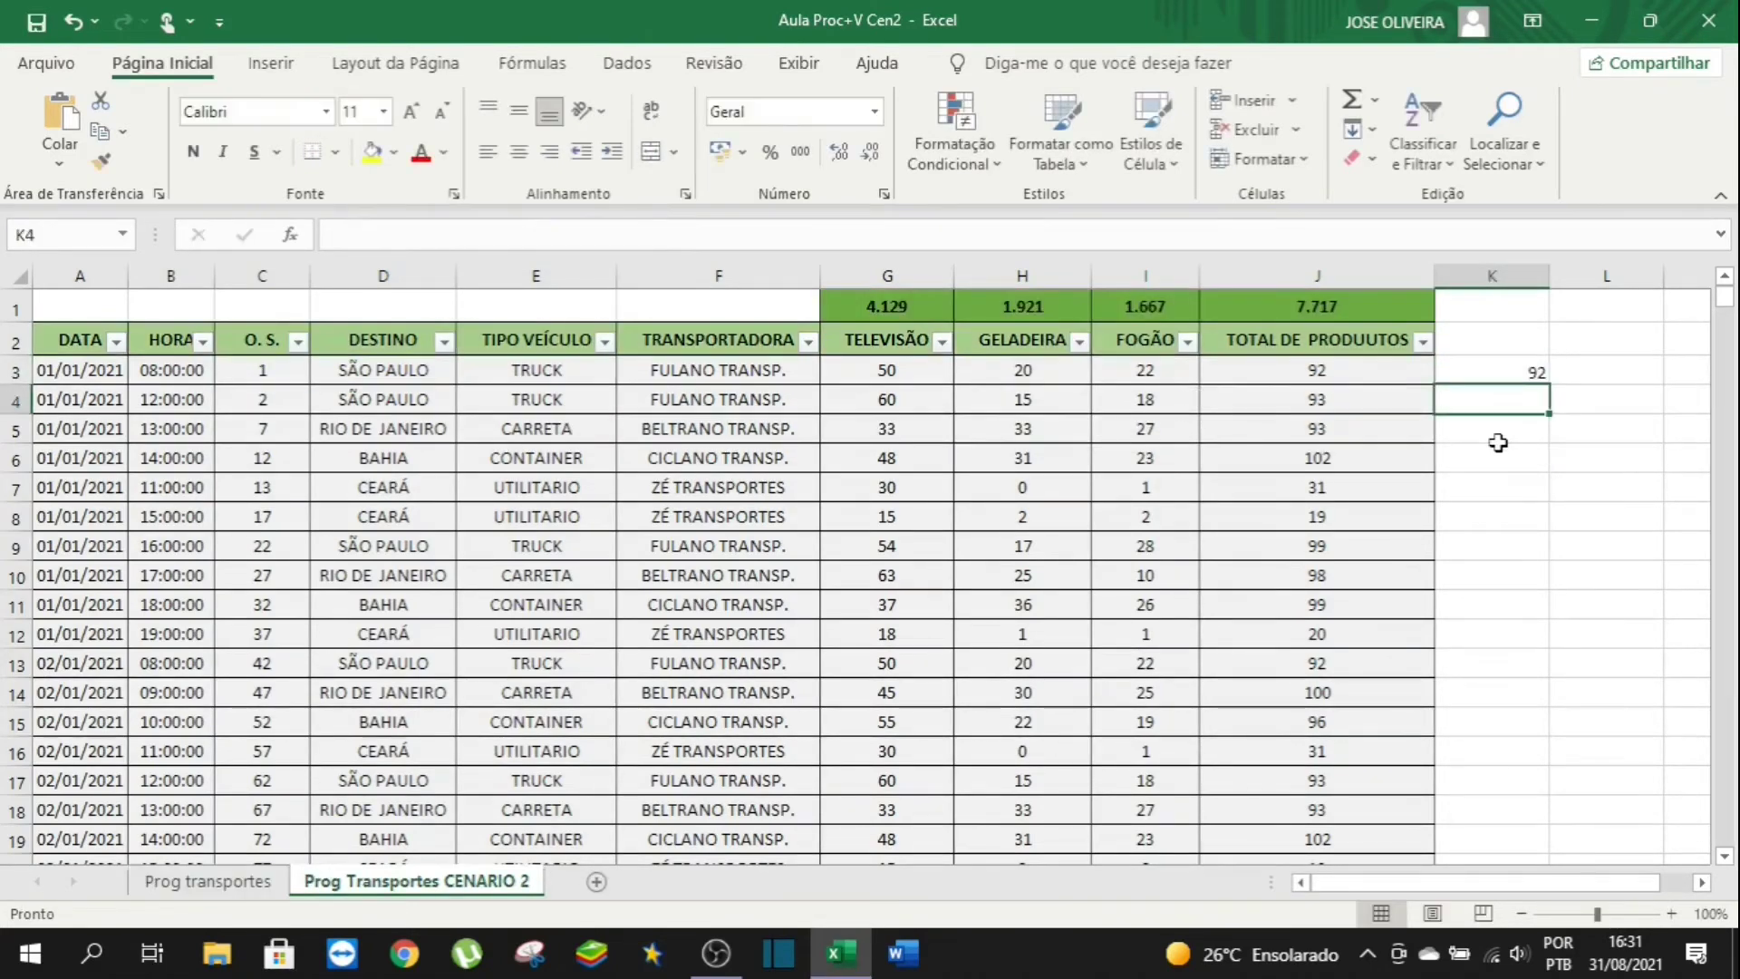
# Compare the K3 lookup with J3 and fill the PROCV formula down column K through the last record.
pyautogui.click(259, 367)
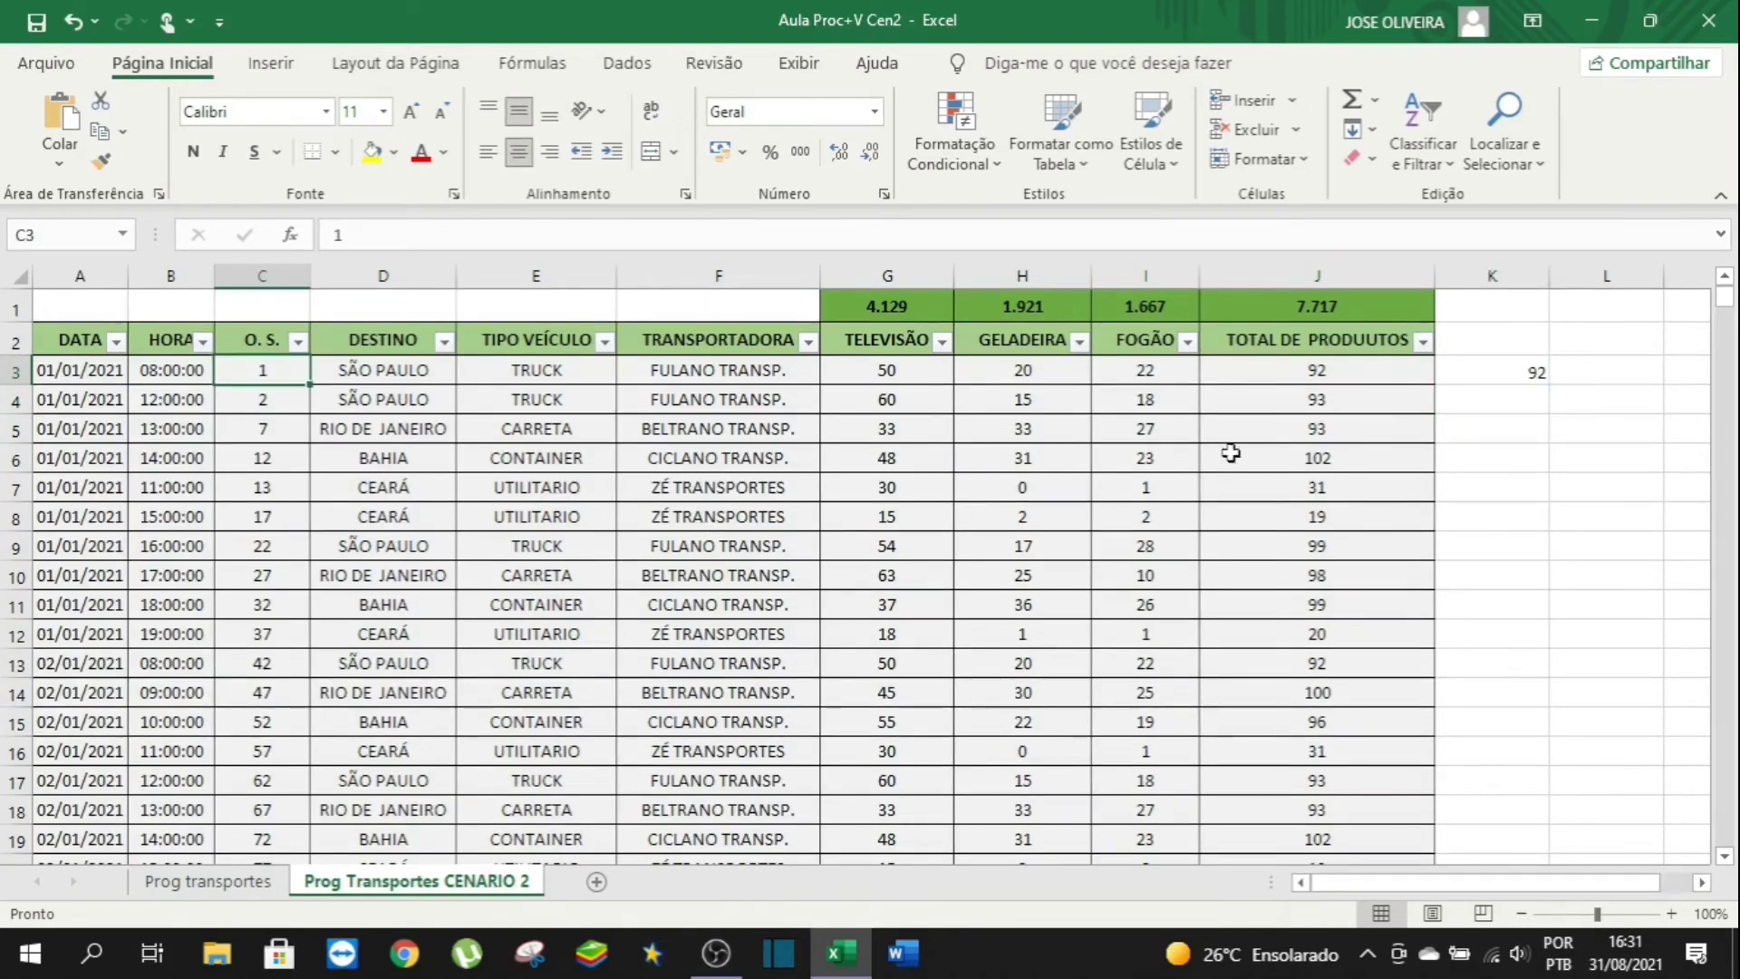
pyautogui.click(1341, 375)
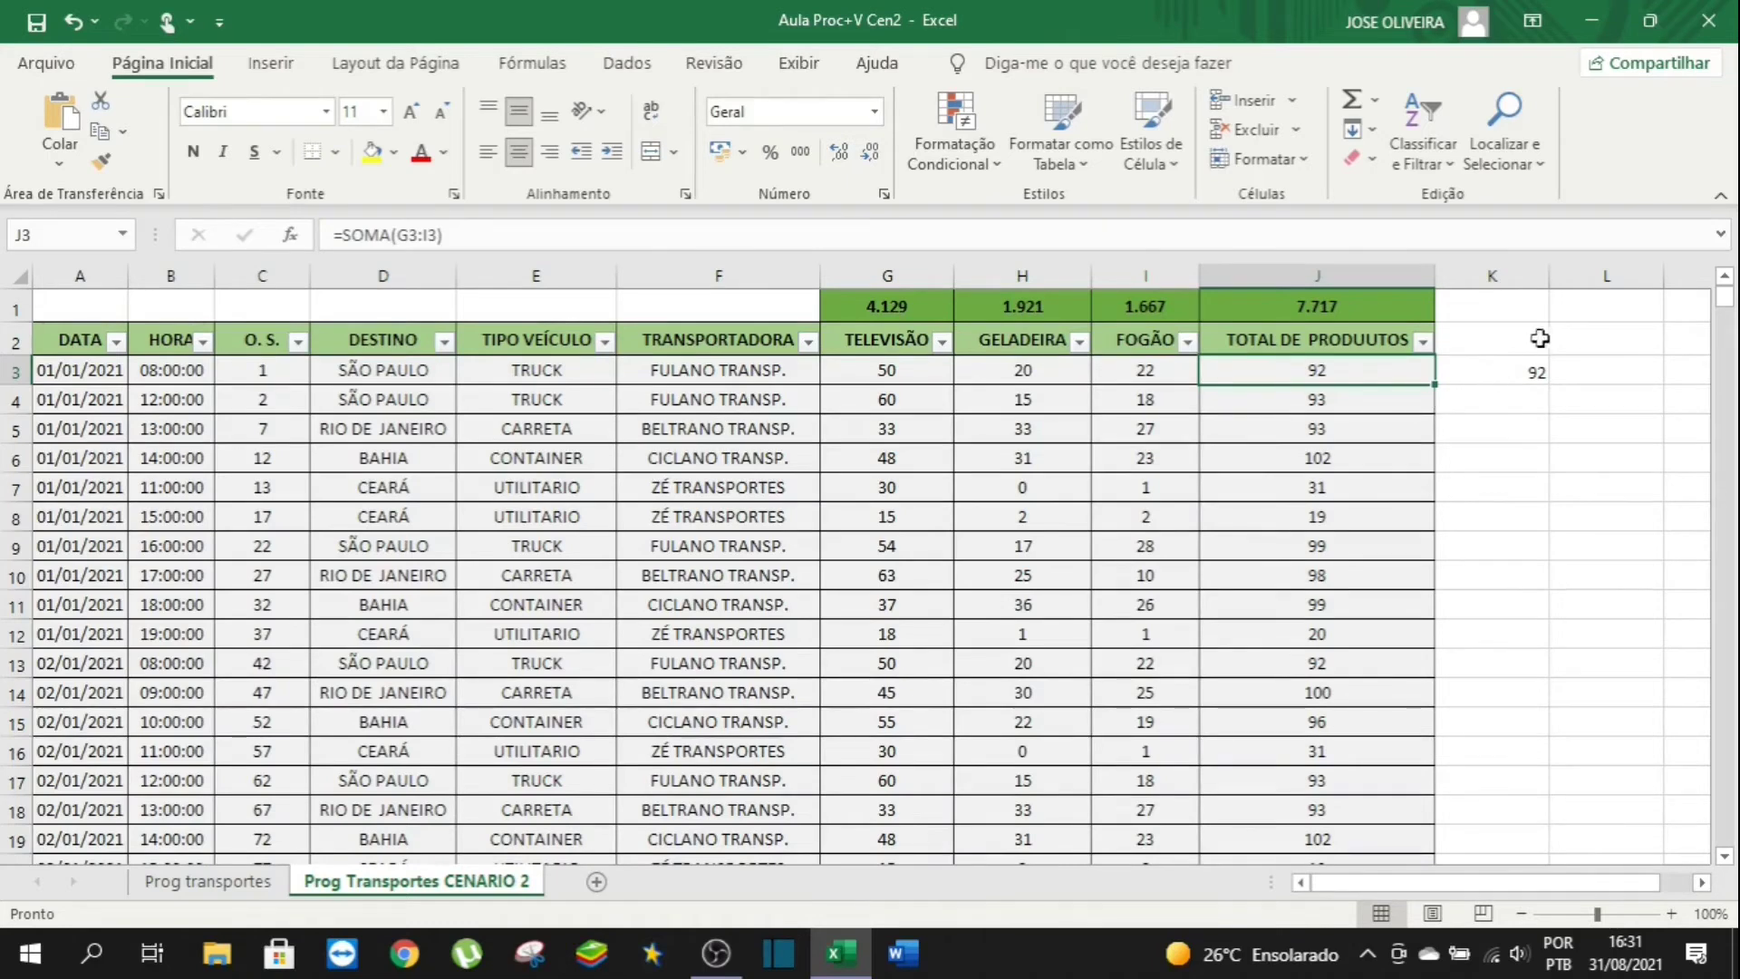
pyautogui.click(1523, 375)
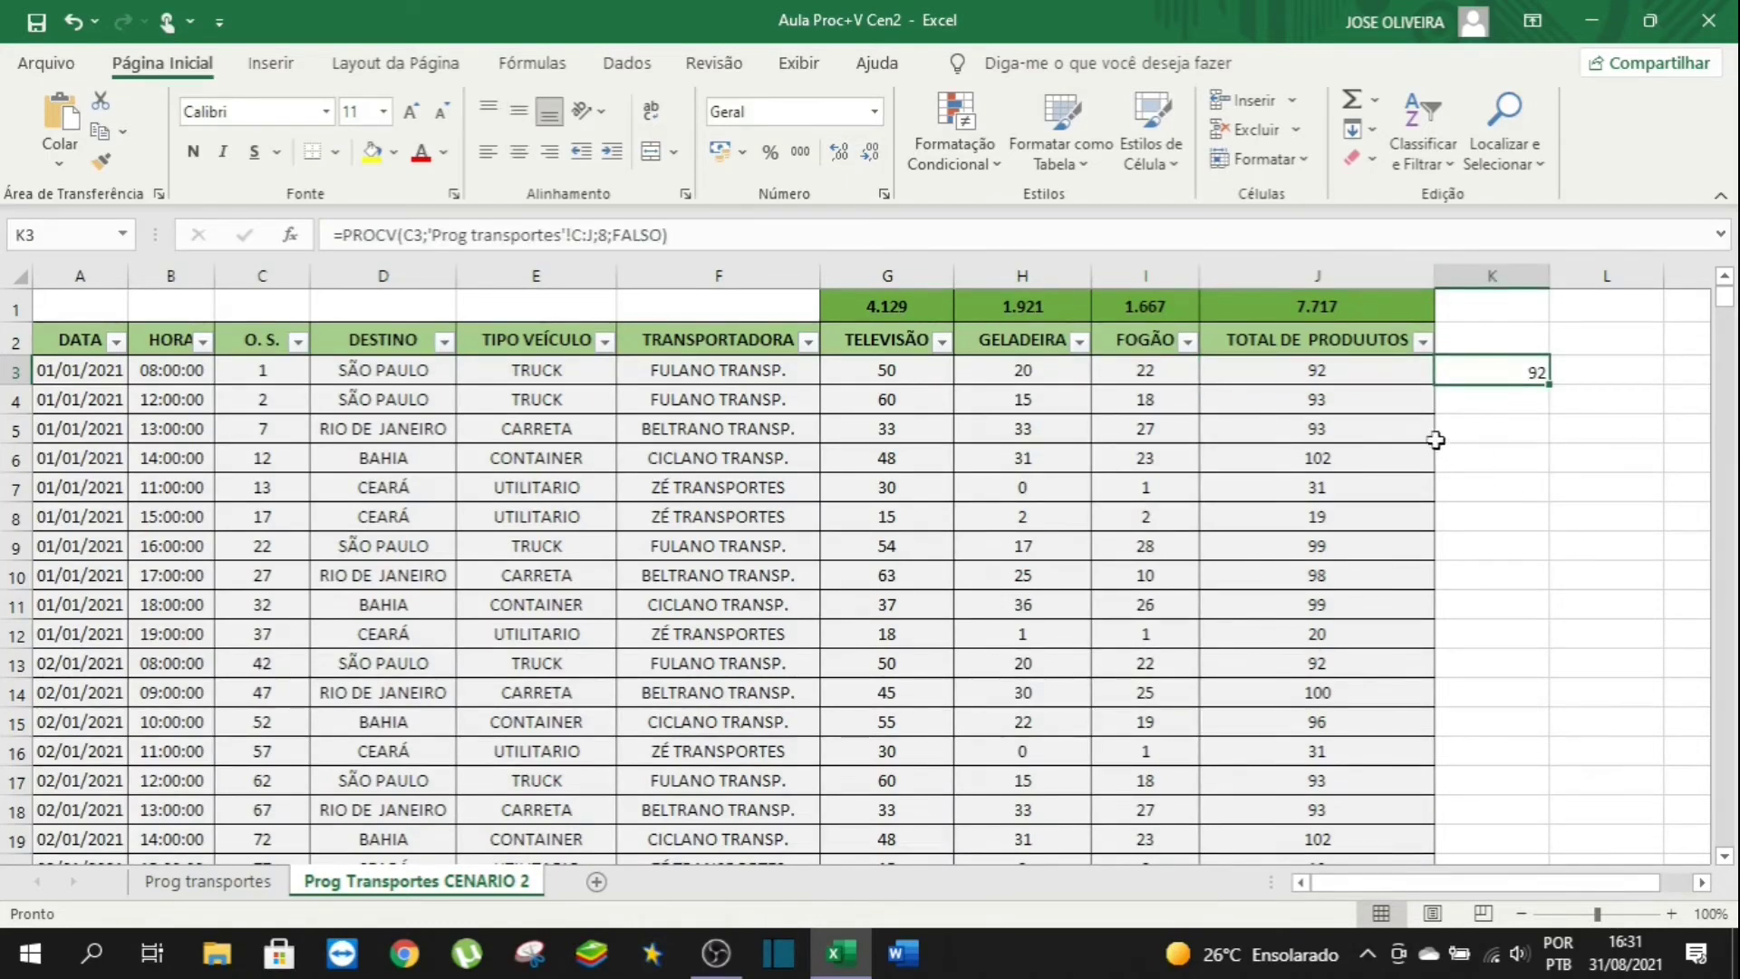
pyautogui.click(1368, 367)
pyautogui.click(1515, 373)
pyautogui.doubleClick(1550, 383)
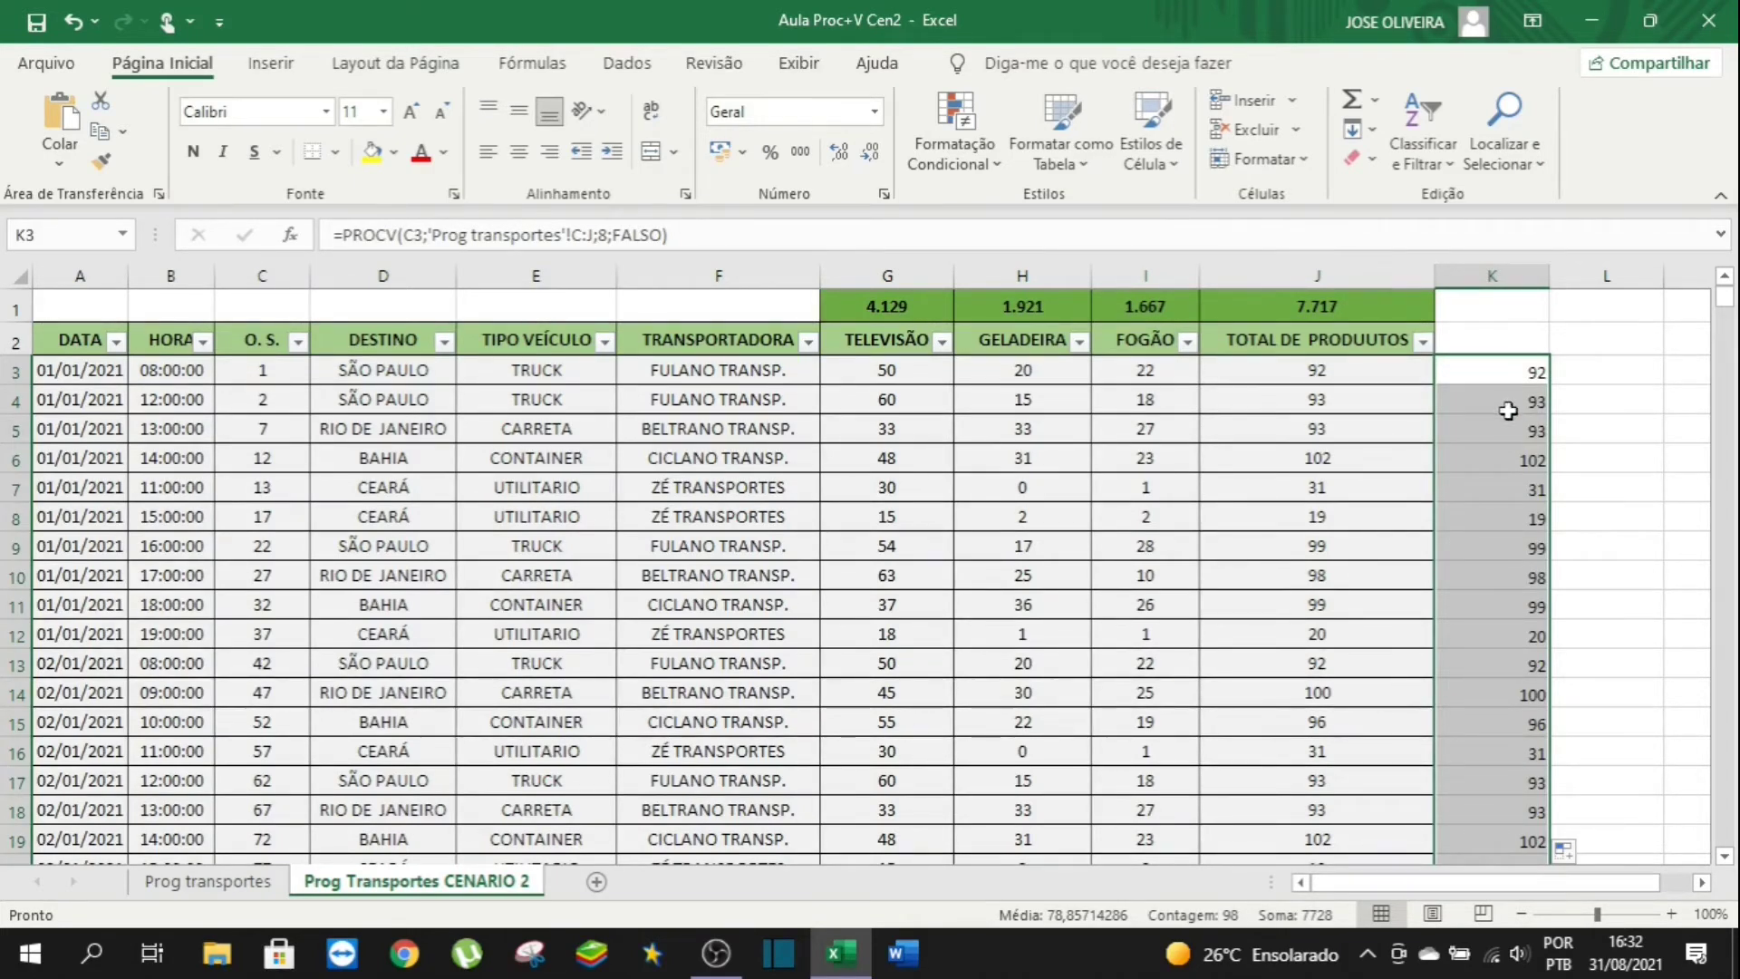
# Compare the TOTAL DE PRODUUTOS values in J3:J5 with the PROCV results beside them in K3:K5.
pyautogui.click(1563, 363)
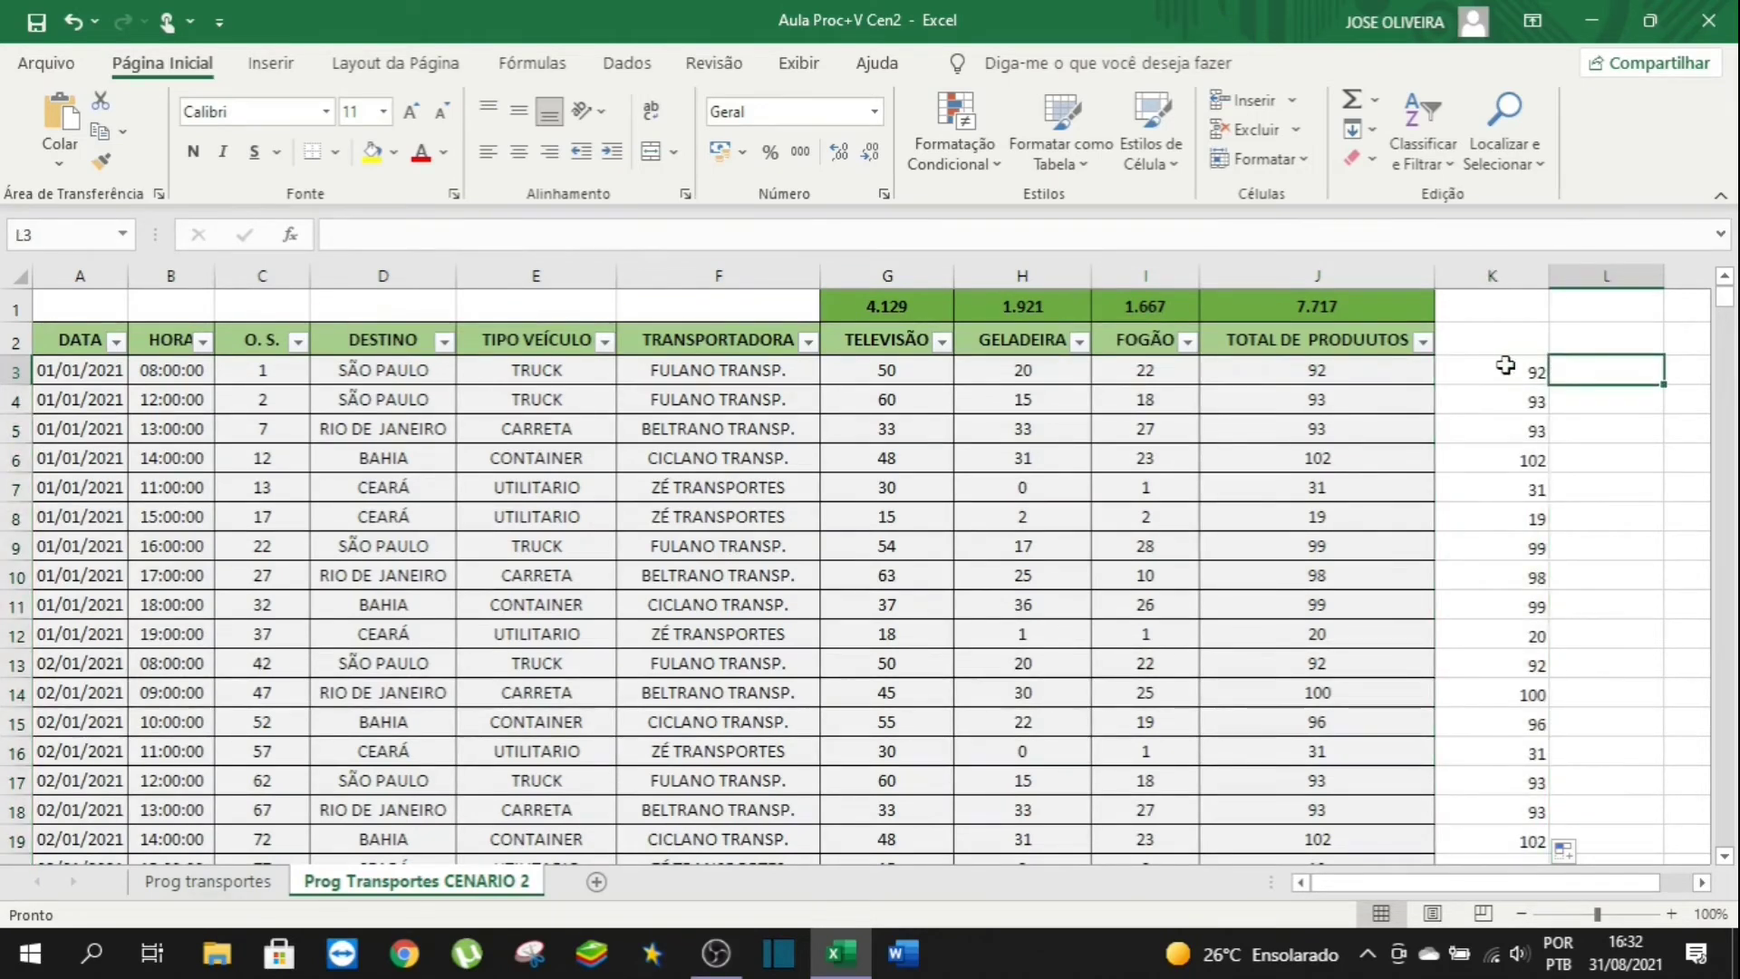
pyautogui.click(1395, 374)
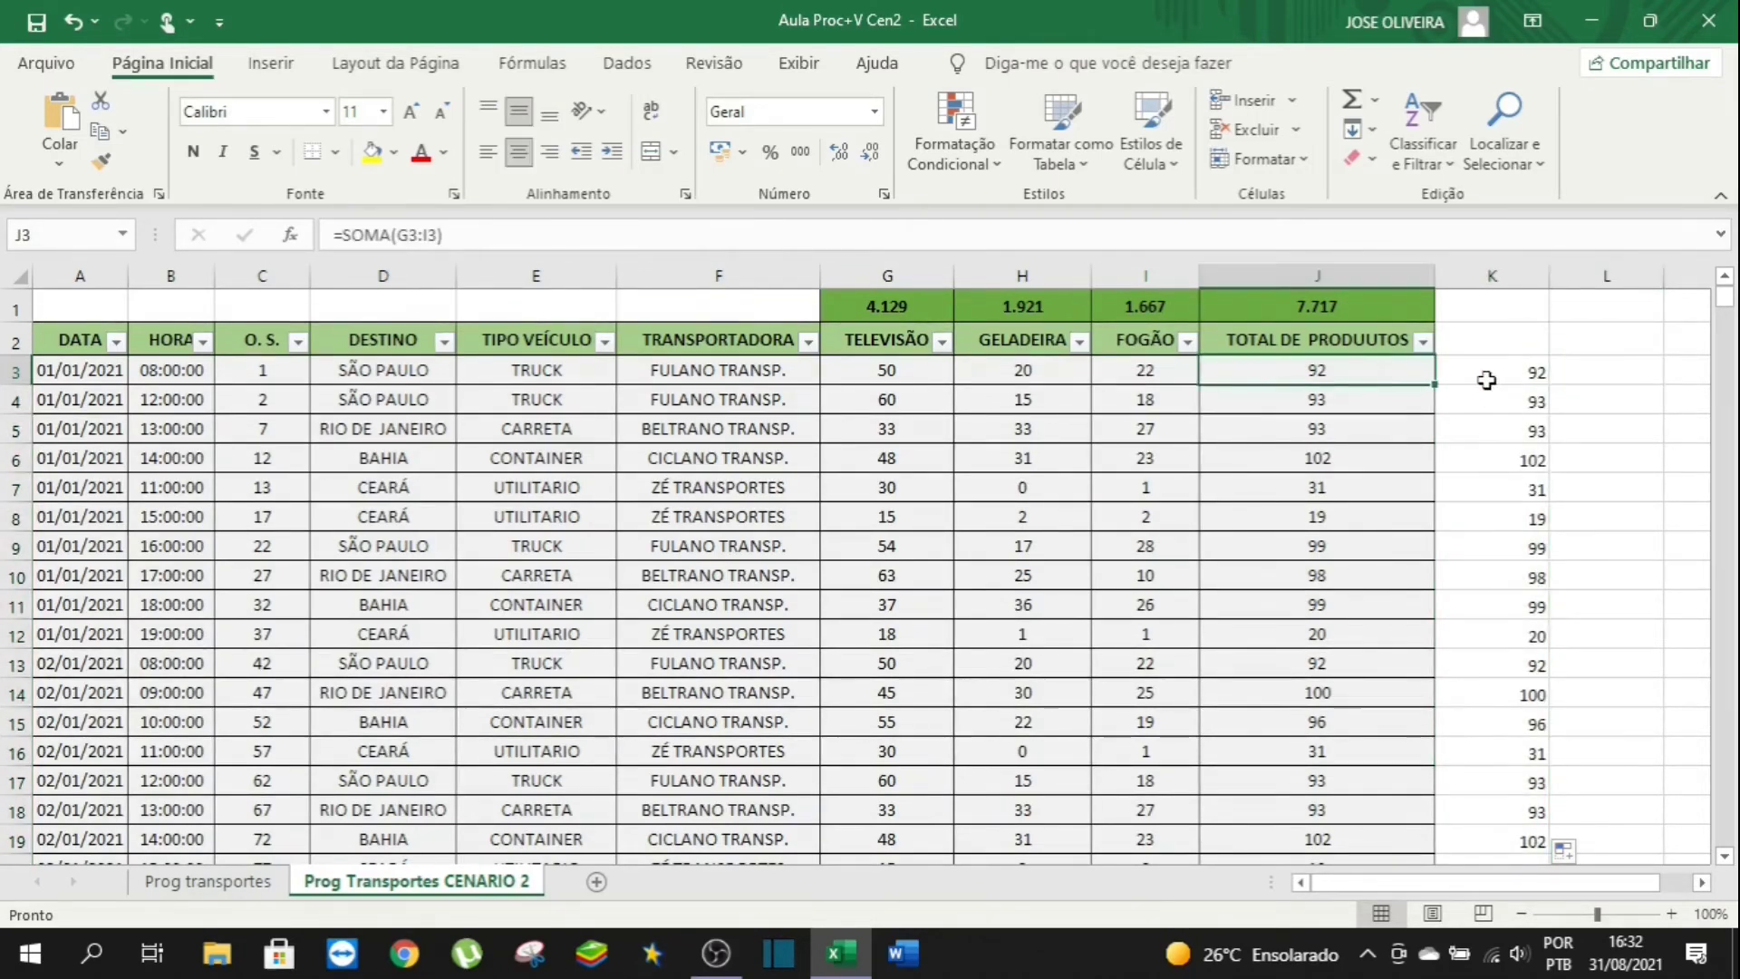
pyautogui.click(1468, 376)
pyautogui.click(1394, 399)
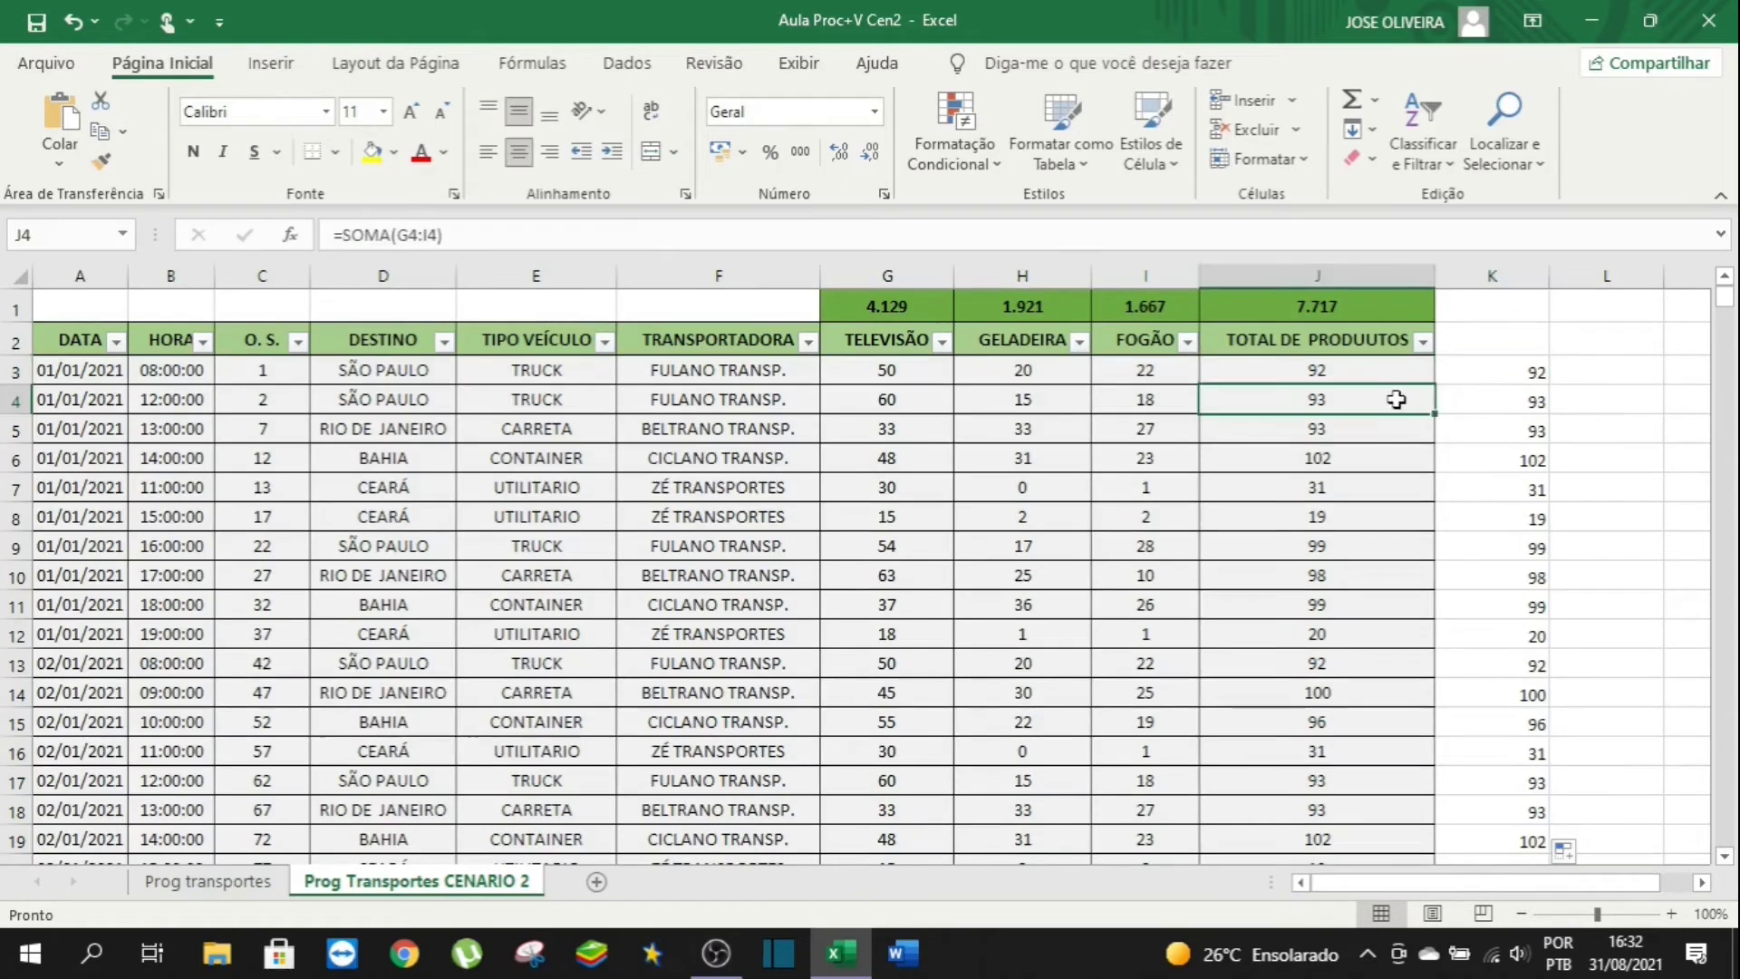
pyautogui.click(1472, 400)
pyautogui.click(1357, 432)
pyautogui.click(1476, 431)
pyautogui.click(1373, 370)
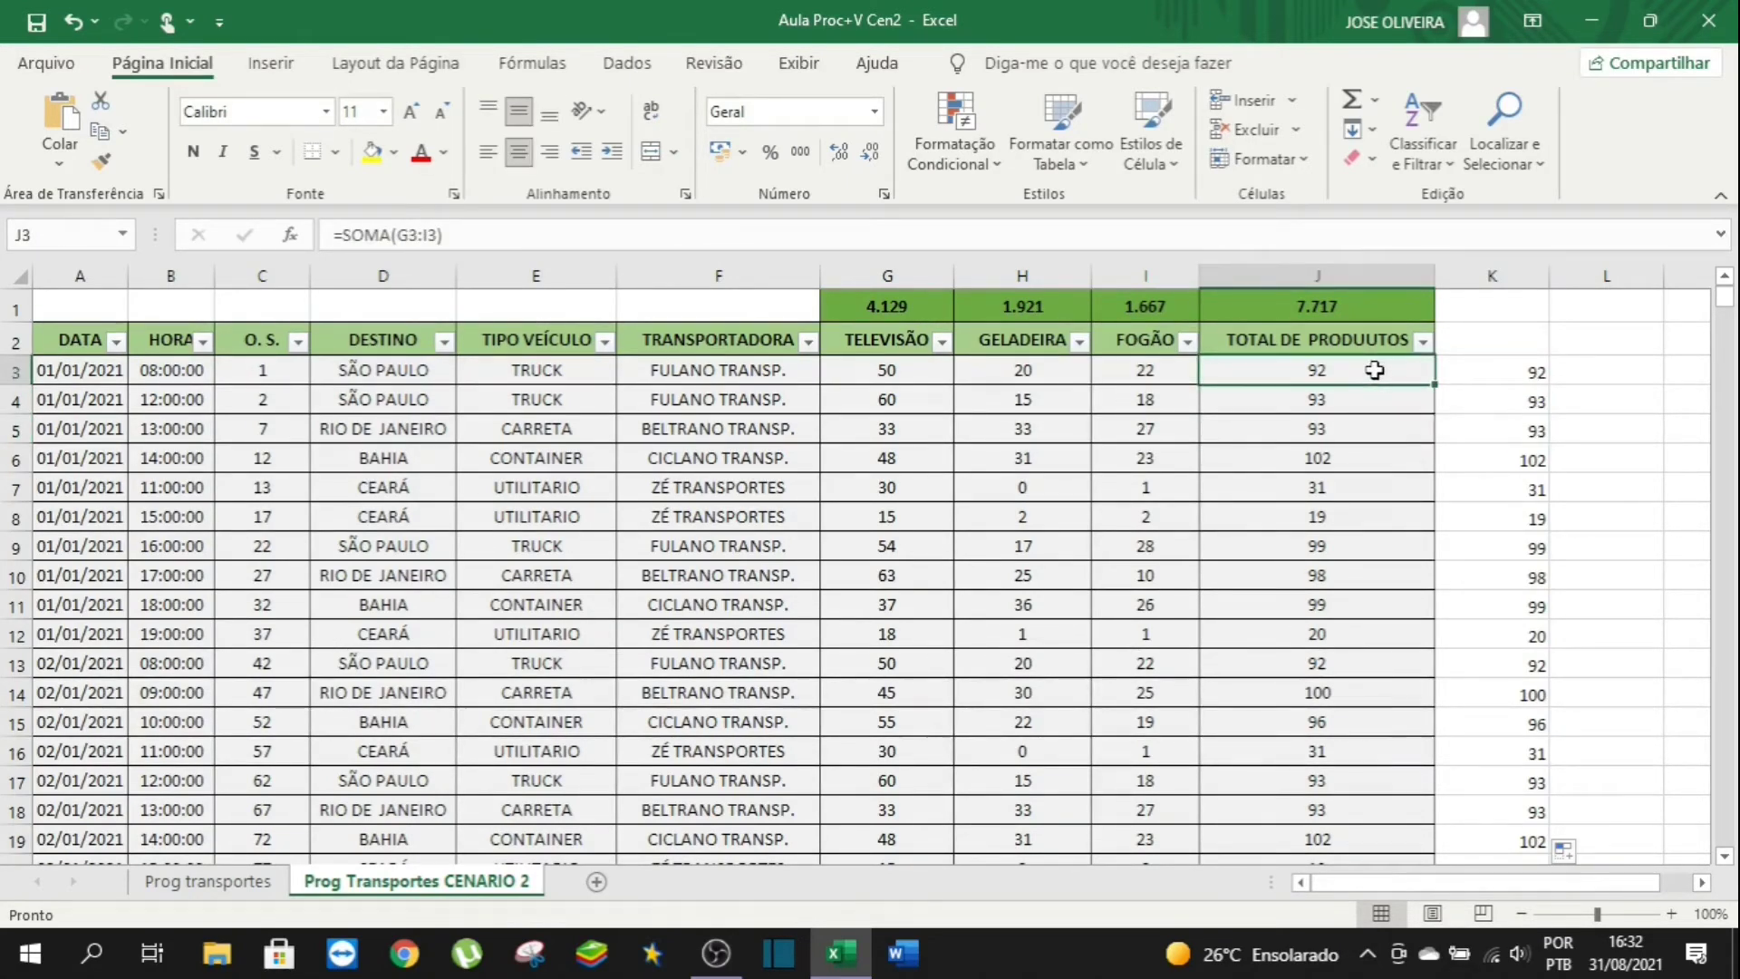
pyautogui.click(1511, 377)
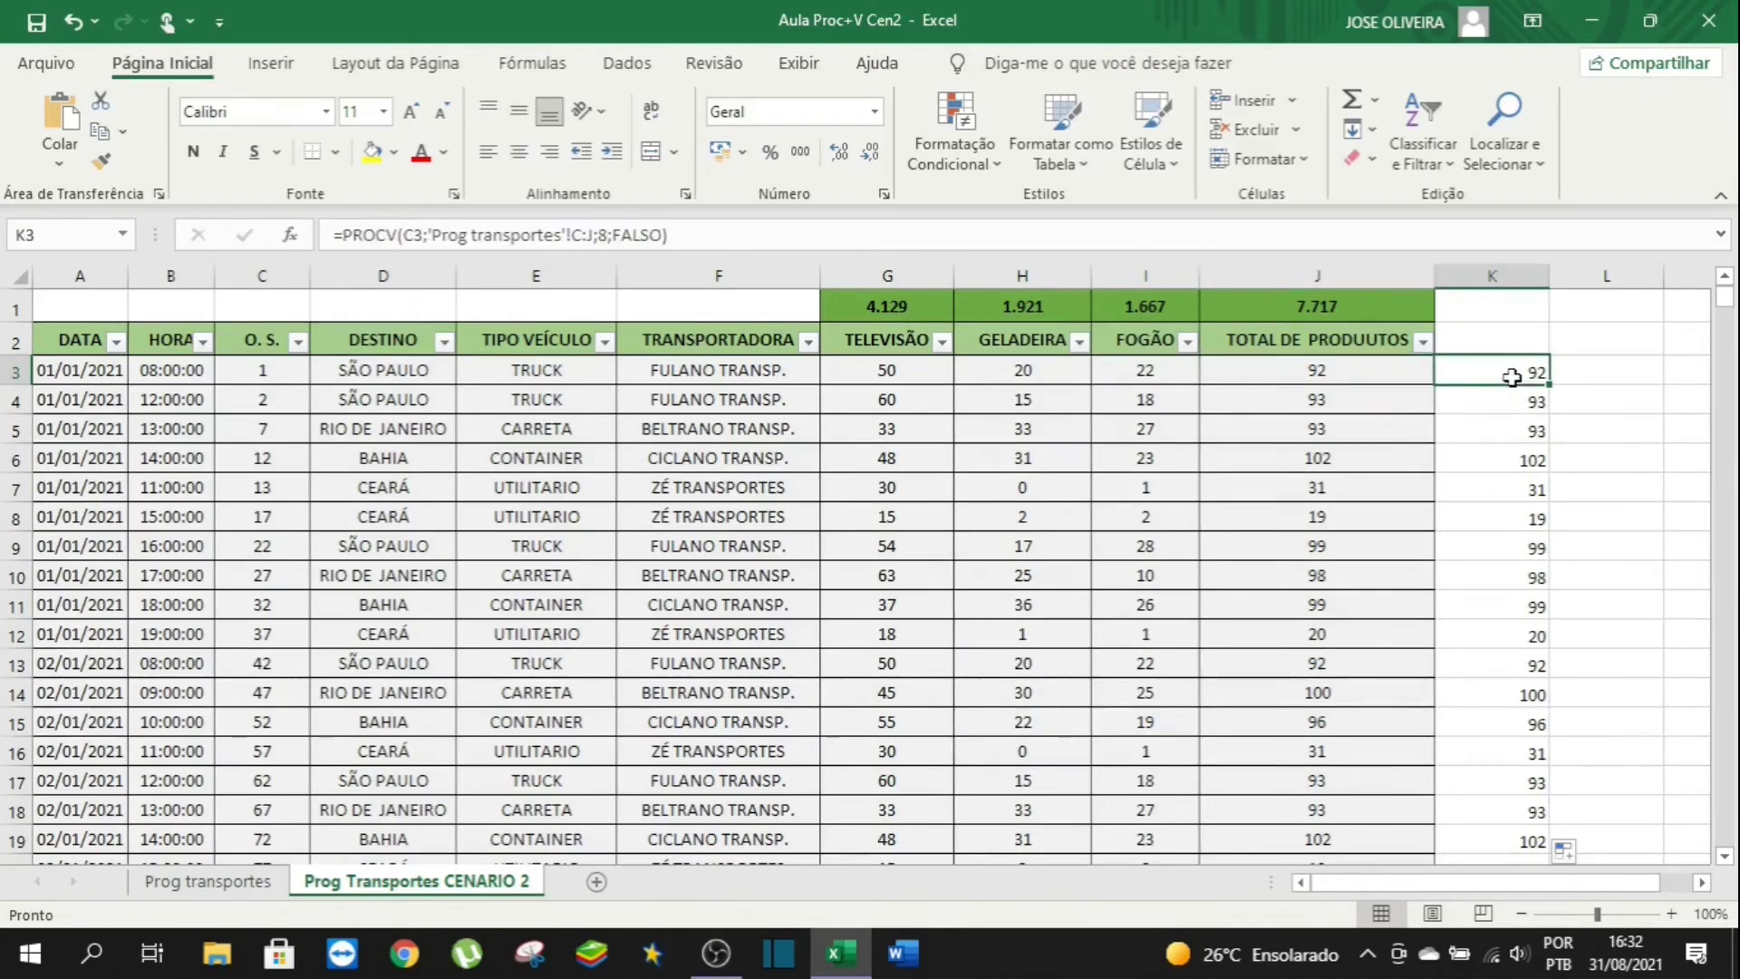
# Review the PROCV results down column K against the totals in column J and return to K3.
pyautogui.press('Down')
pyautogui.press('Down')
pyautogui.press('Down')
pyautogui.press('Down')
pyautogui.press('Down')
pyautogui.press('Down')
pyautogui.press('Down')
pyautogui.press('Down')
pyautogui.press('Down')
pyautogui.press('Down')
pyautogui.press('Down')
pyautogui.press('Down')
pyautogui.press('Down')
pyautogui.press('Down')
pyautogui.press('Down')
pyautogui.press('Down')
pyautogui.press('Down')
pyautogui.press('Down')
pyautogui.press('Down')
pyautogui.press('Down')
pyautogui.press('Down')
pyautogui.press('Down')
pyautogui.press('Down')
pyautogui.press('Down')
pyautogui.press('Down')
pyautogui.press('Down')
pyautogui.press('Down')
pyautogui.press('Down')
pyautogui.hotkey('ctrl', 'Up')
# Enter the comparison formula =K3=J3 in L3 to test the PROCV result against the sheet's own total.
pyautogui.press('Right')
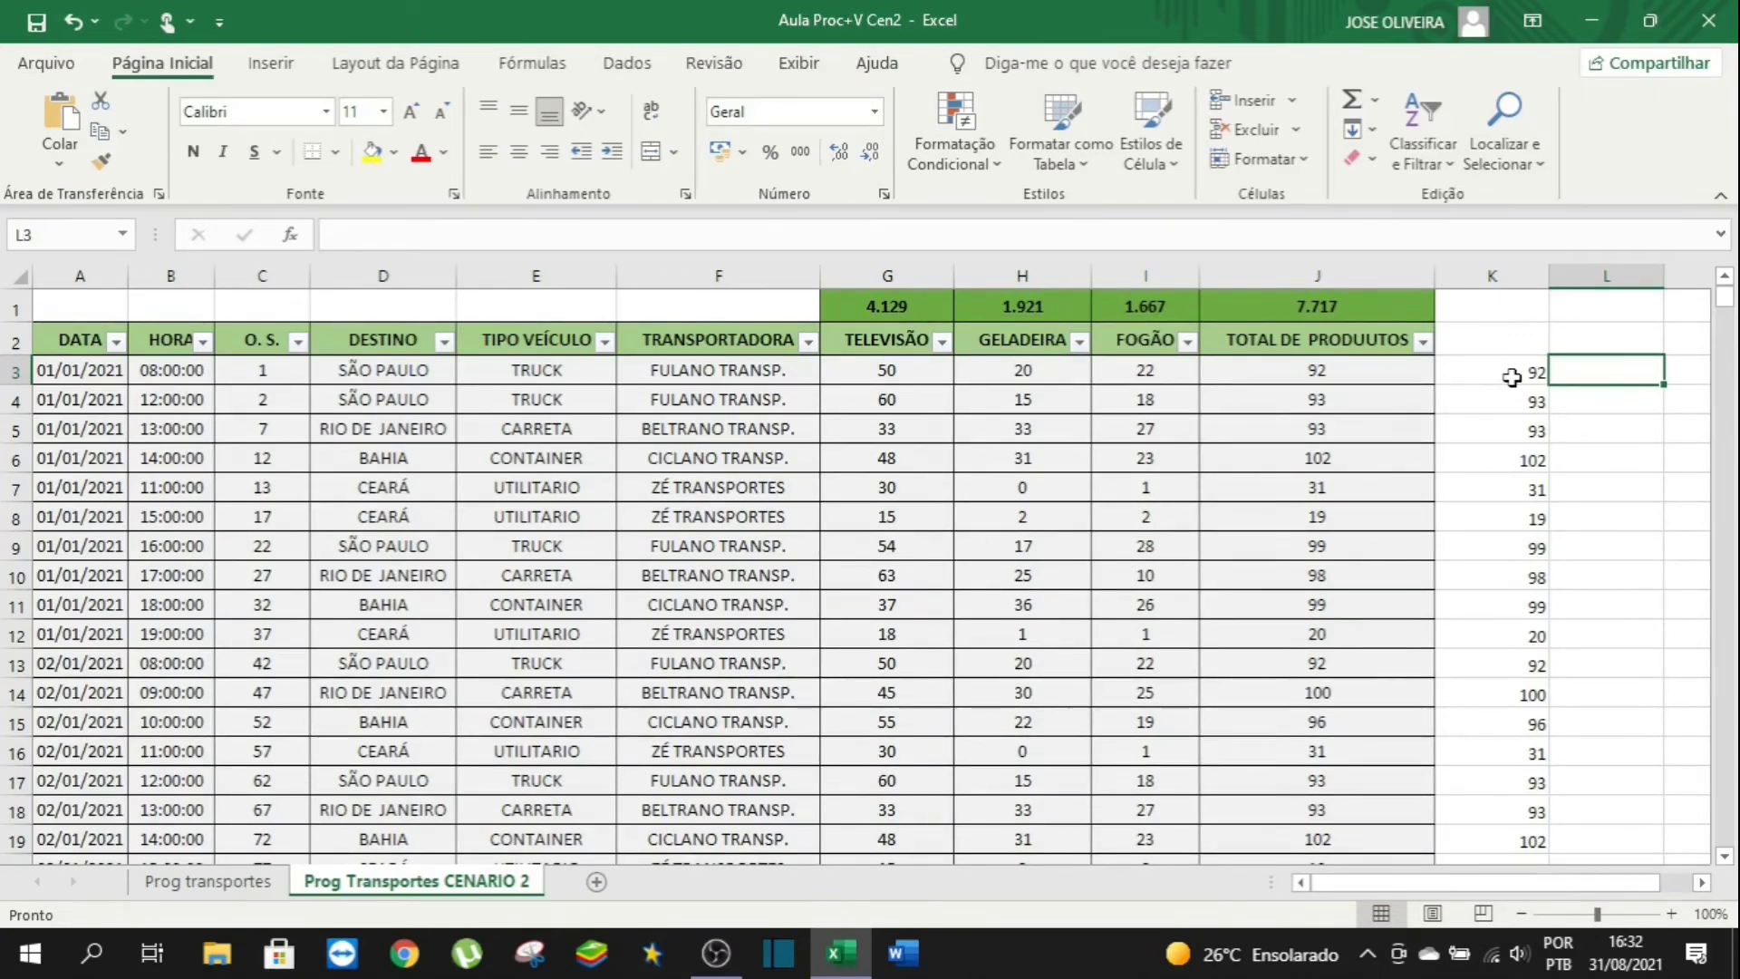
pyautogui.write('=')
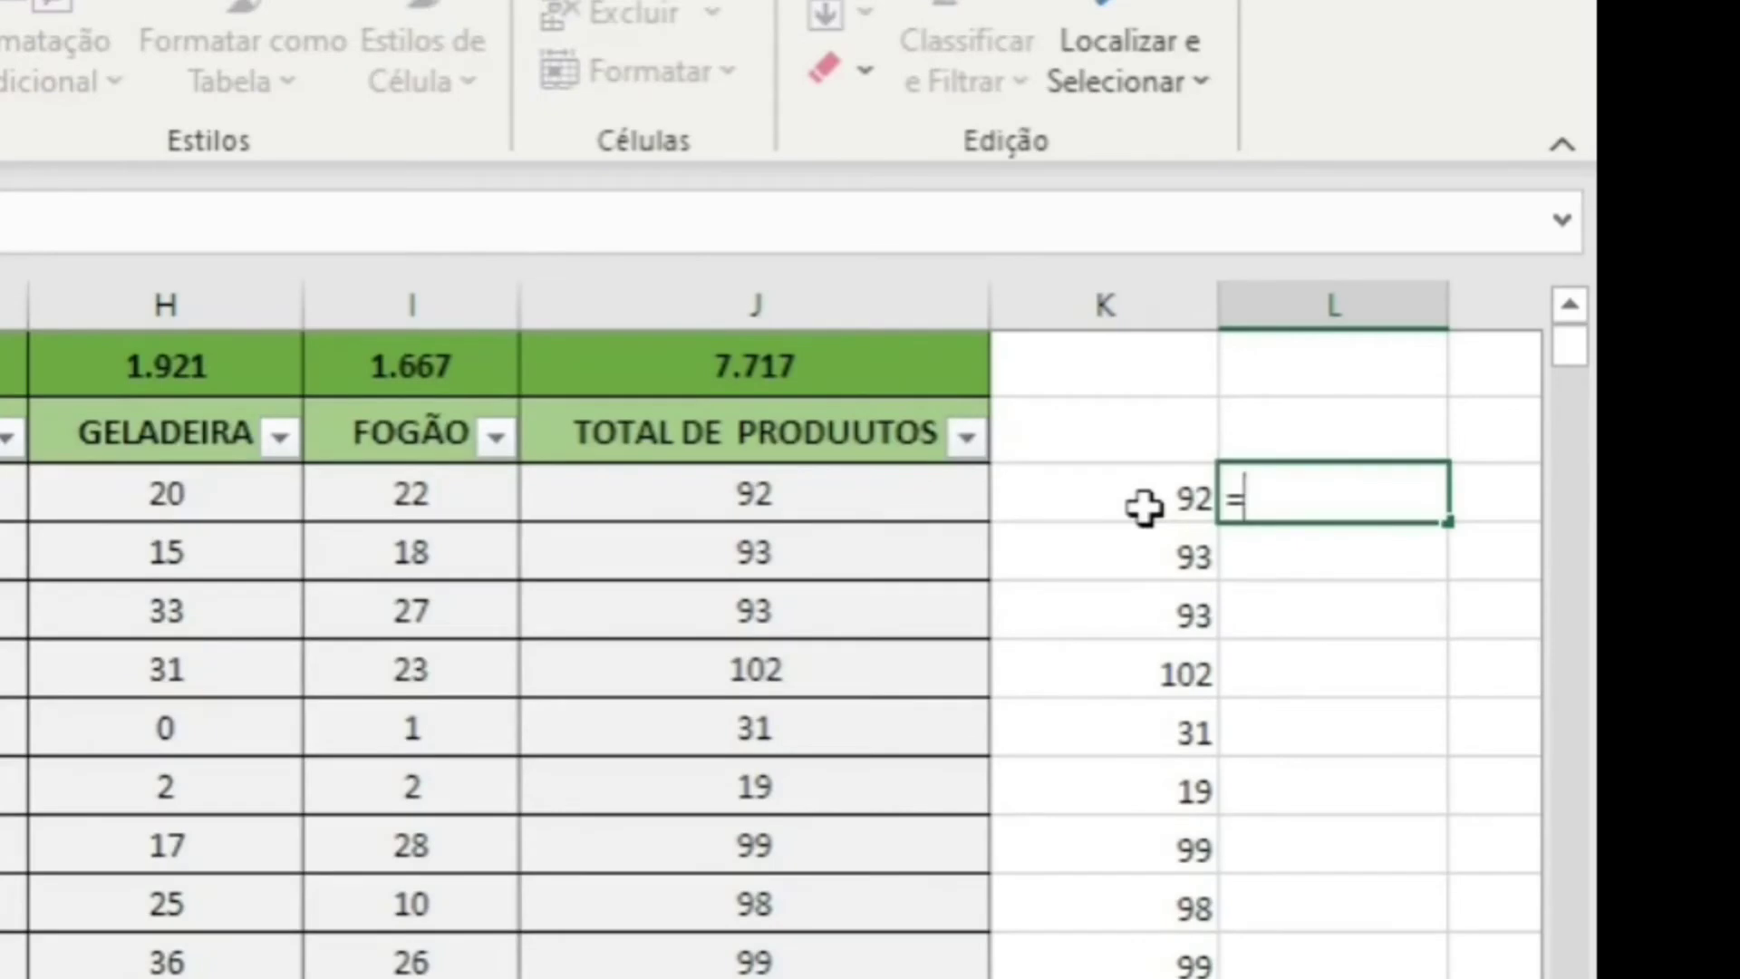
pyautogui.click(1144, 508)
pyautogui.write('=')
pyautogui.press('Left')
pyautogui.press('Left')
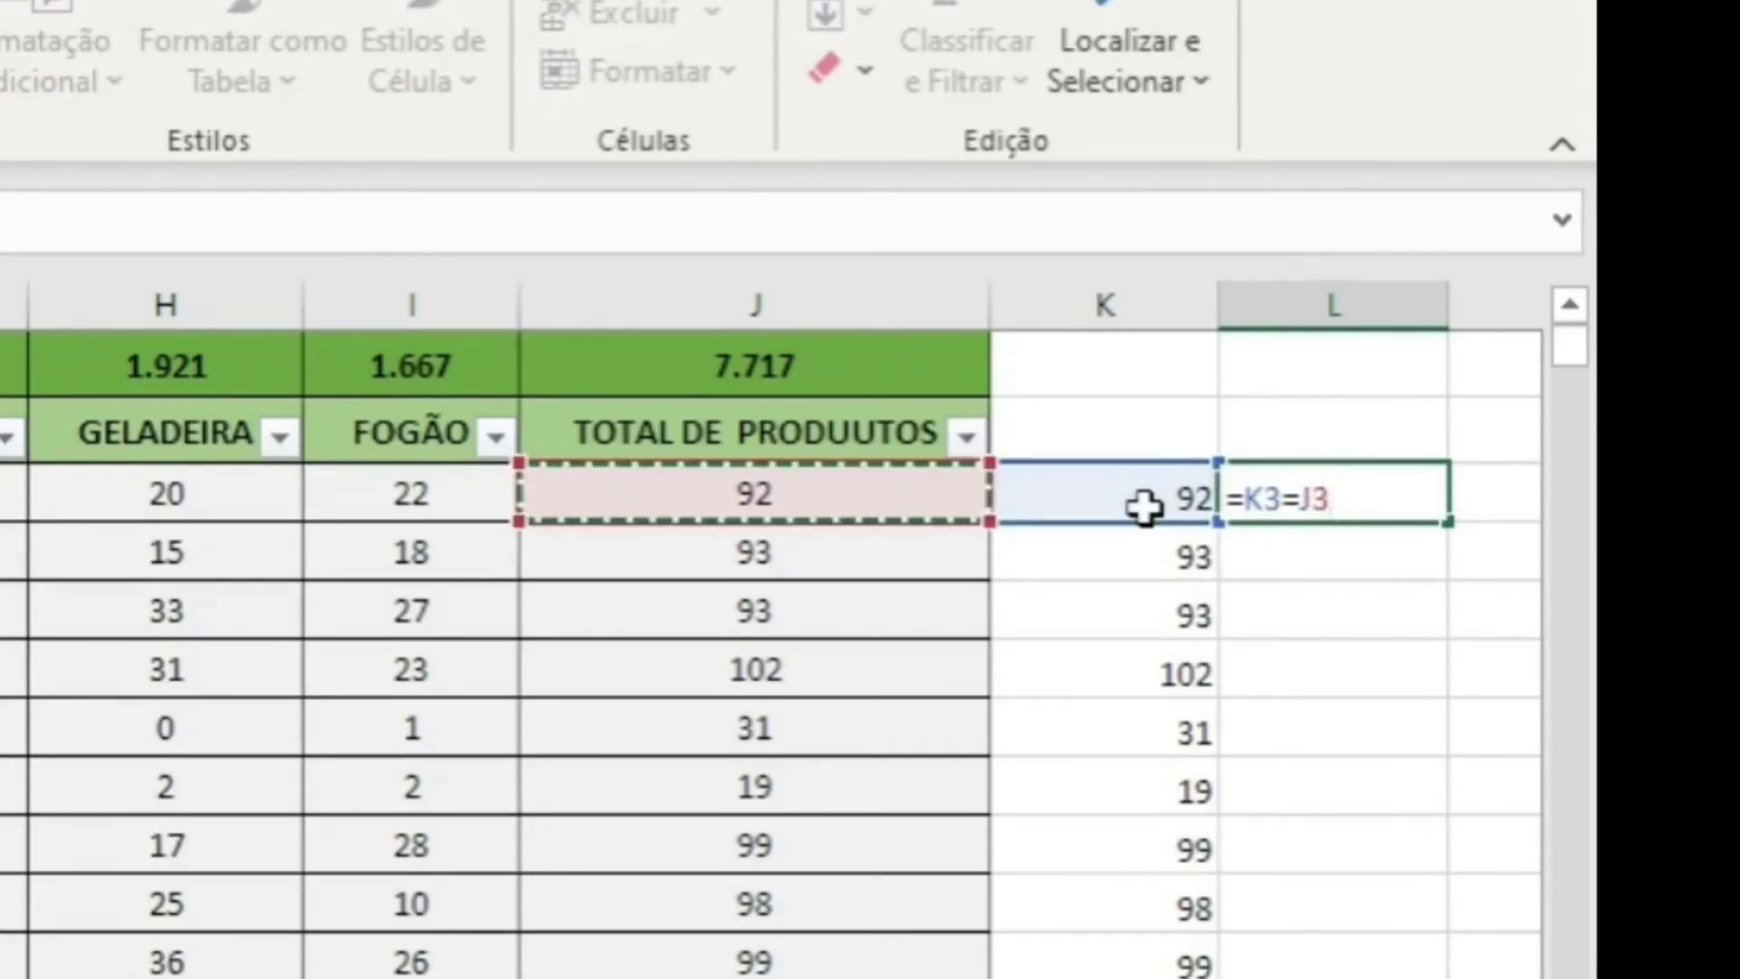
pyautogui.press('Return')
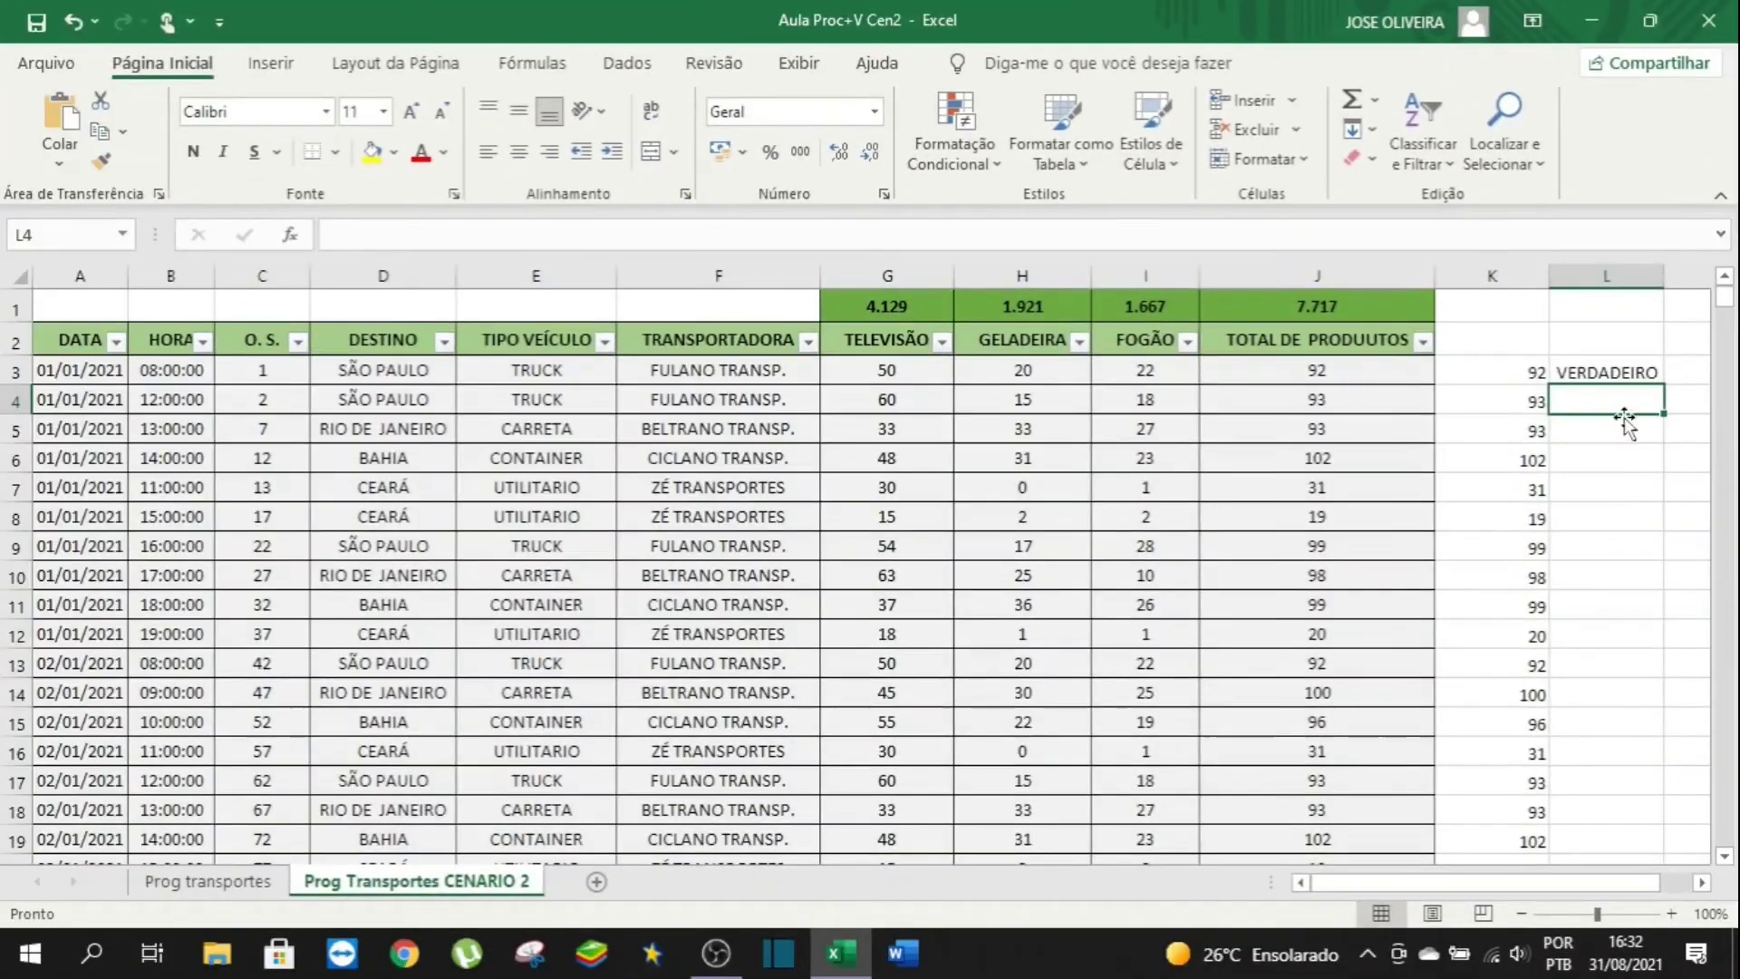
# Fill the comparison formula from L3 down column L through the last record and select L2.
pyautogui.click(1622, 372)
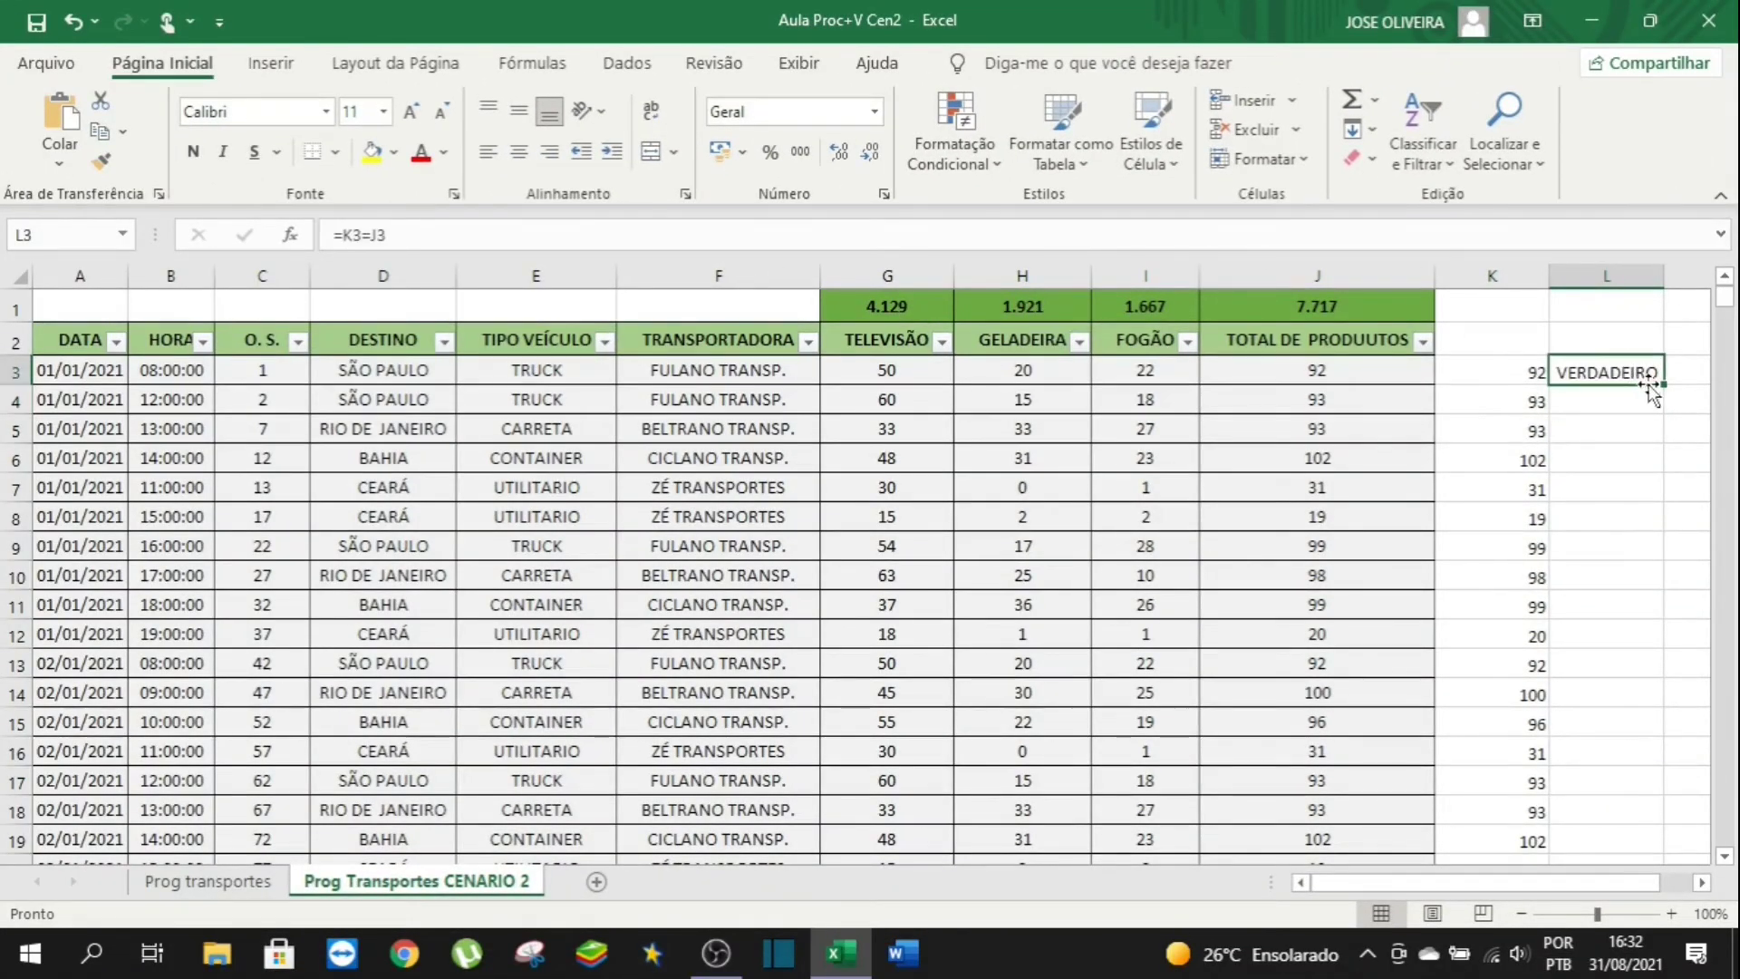
pyautogui.doubleClick(1666, 384)
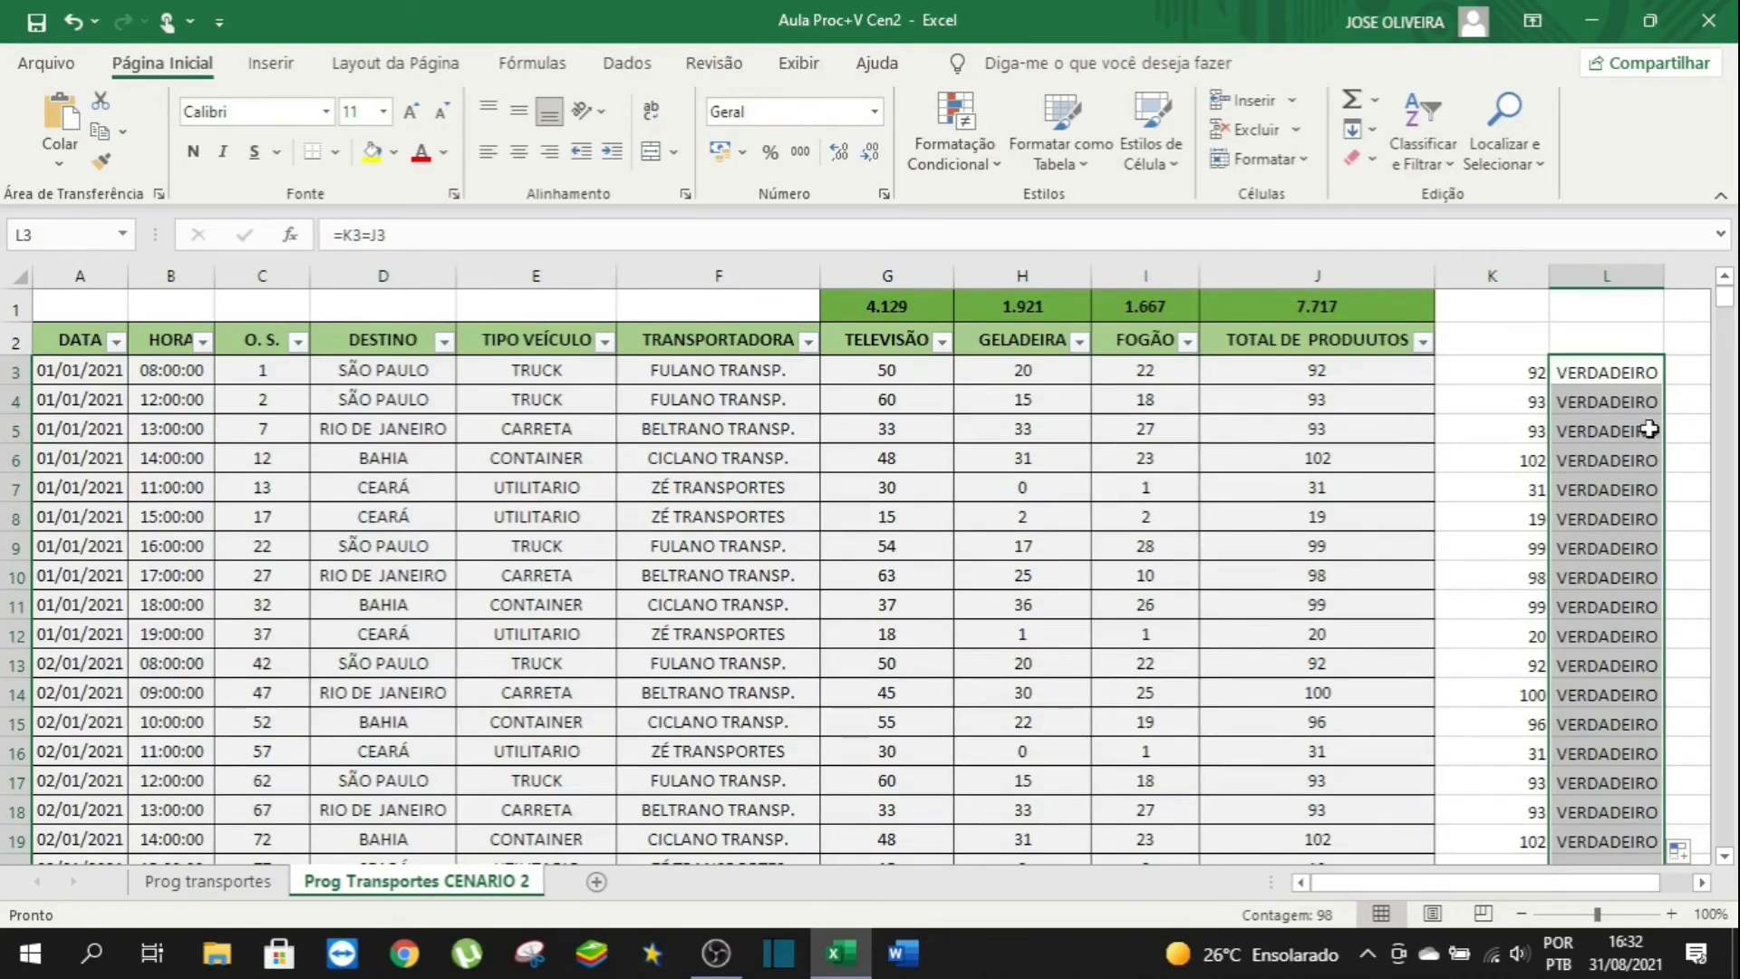
pyautogui.click(1615, 344)
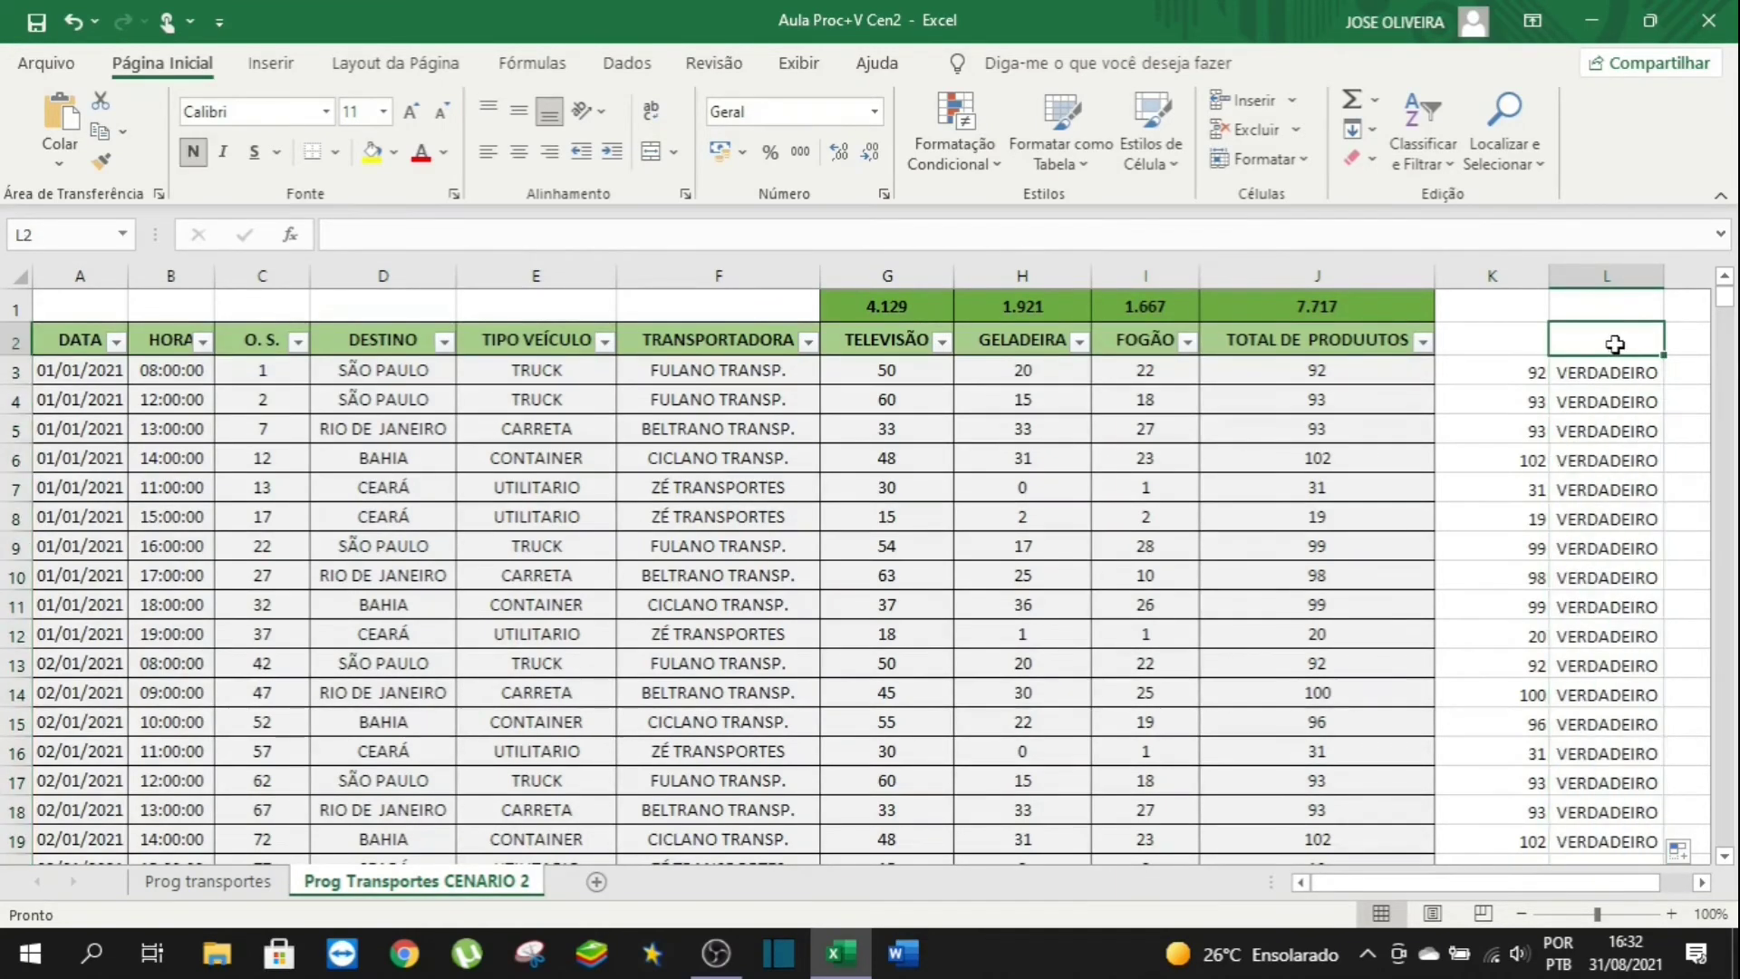
# Reapply the filter to the header row from A2 through L2 so that it includes columns K and L.
pyautogui.hotkey('ctrl', 'shift', 'Left')
pyautogui.hotkey('ctrl', 'shift', 'Left')
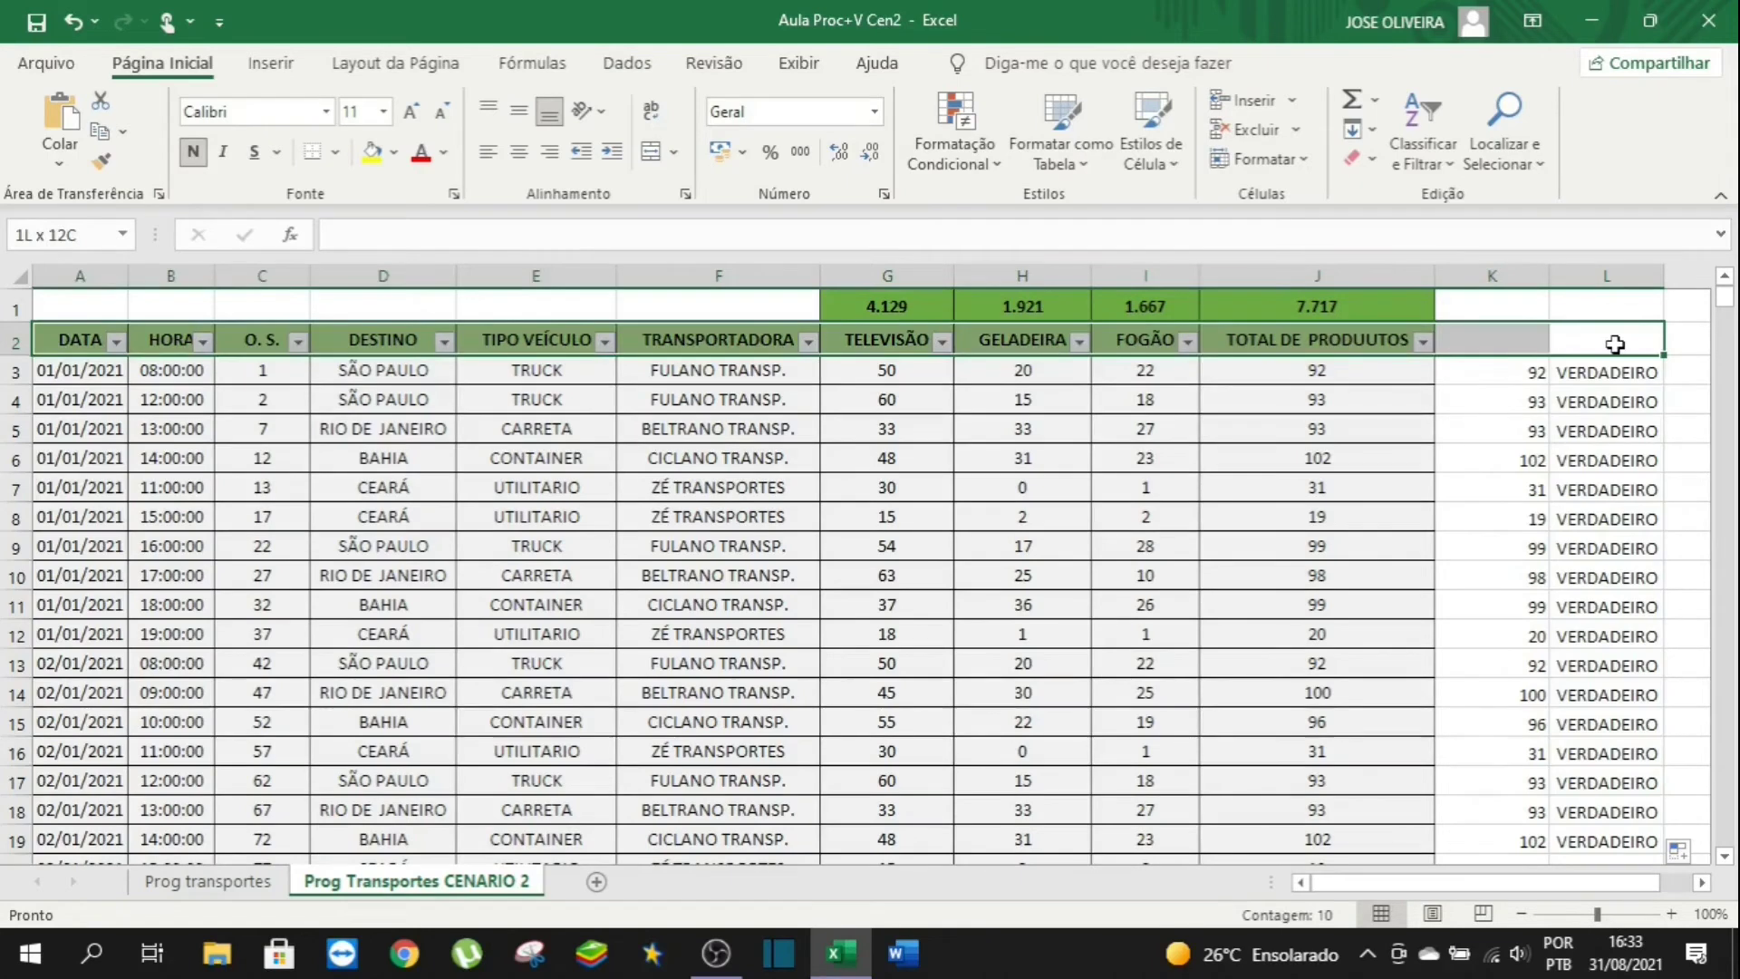
pyautogui.click(626, 69)
pyautogui.click(716, 122)
pyautogui.click(715, 123)
pyautogui.click(1459, 454)
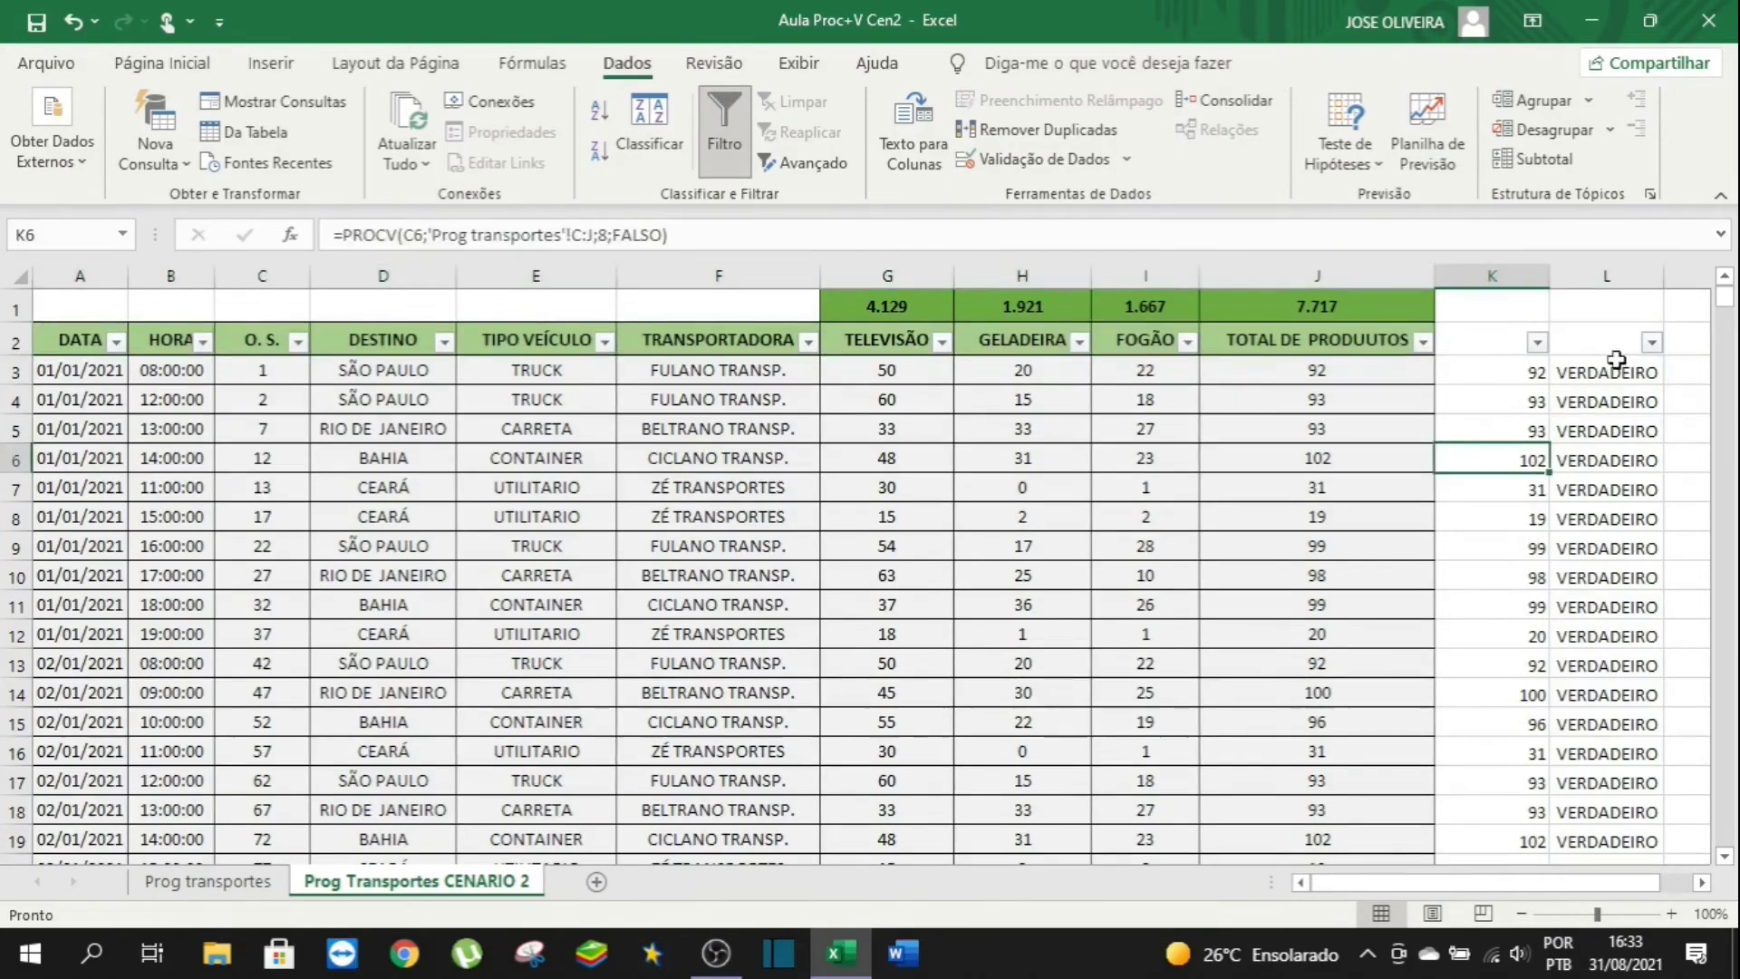
# Filter column L to show only the VERDADEIRO rows.
pyautogui.click(1651, 342)
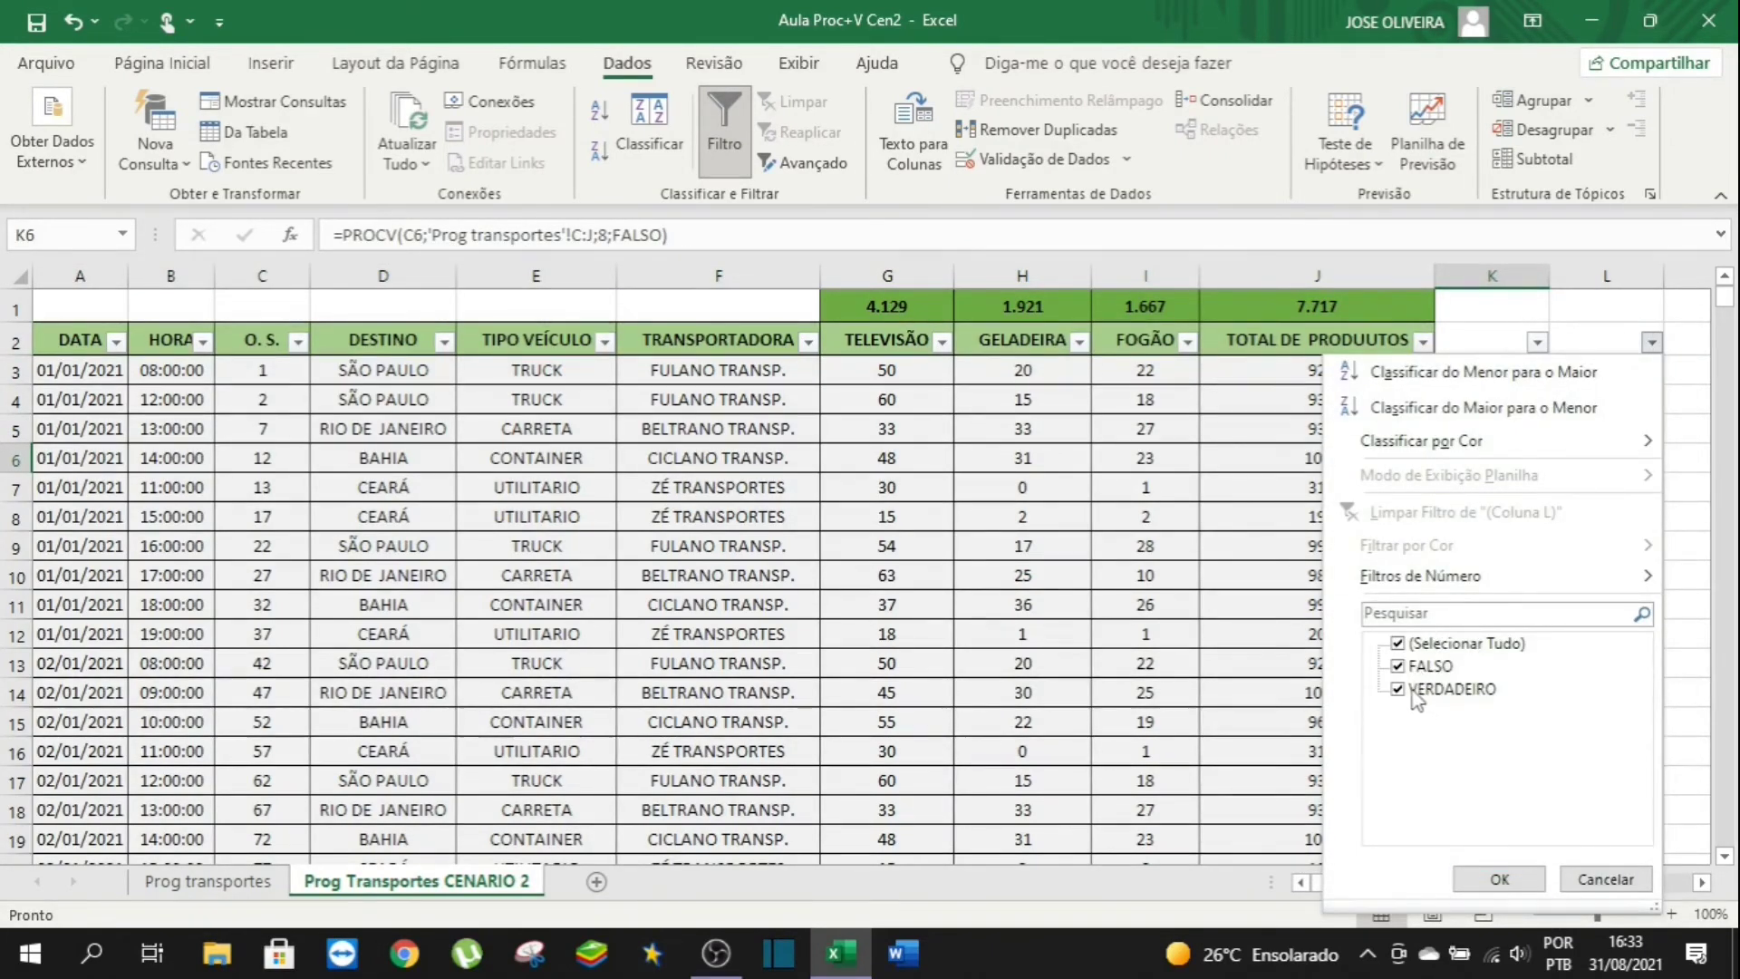
pyautogui.click(1398, 666)
pyautogui.click(1497, 877)
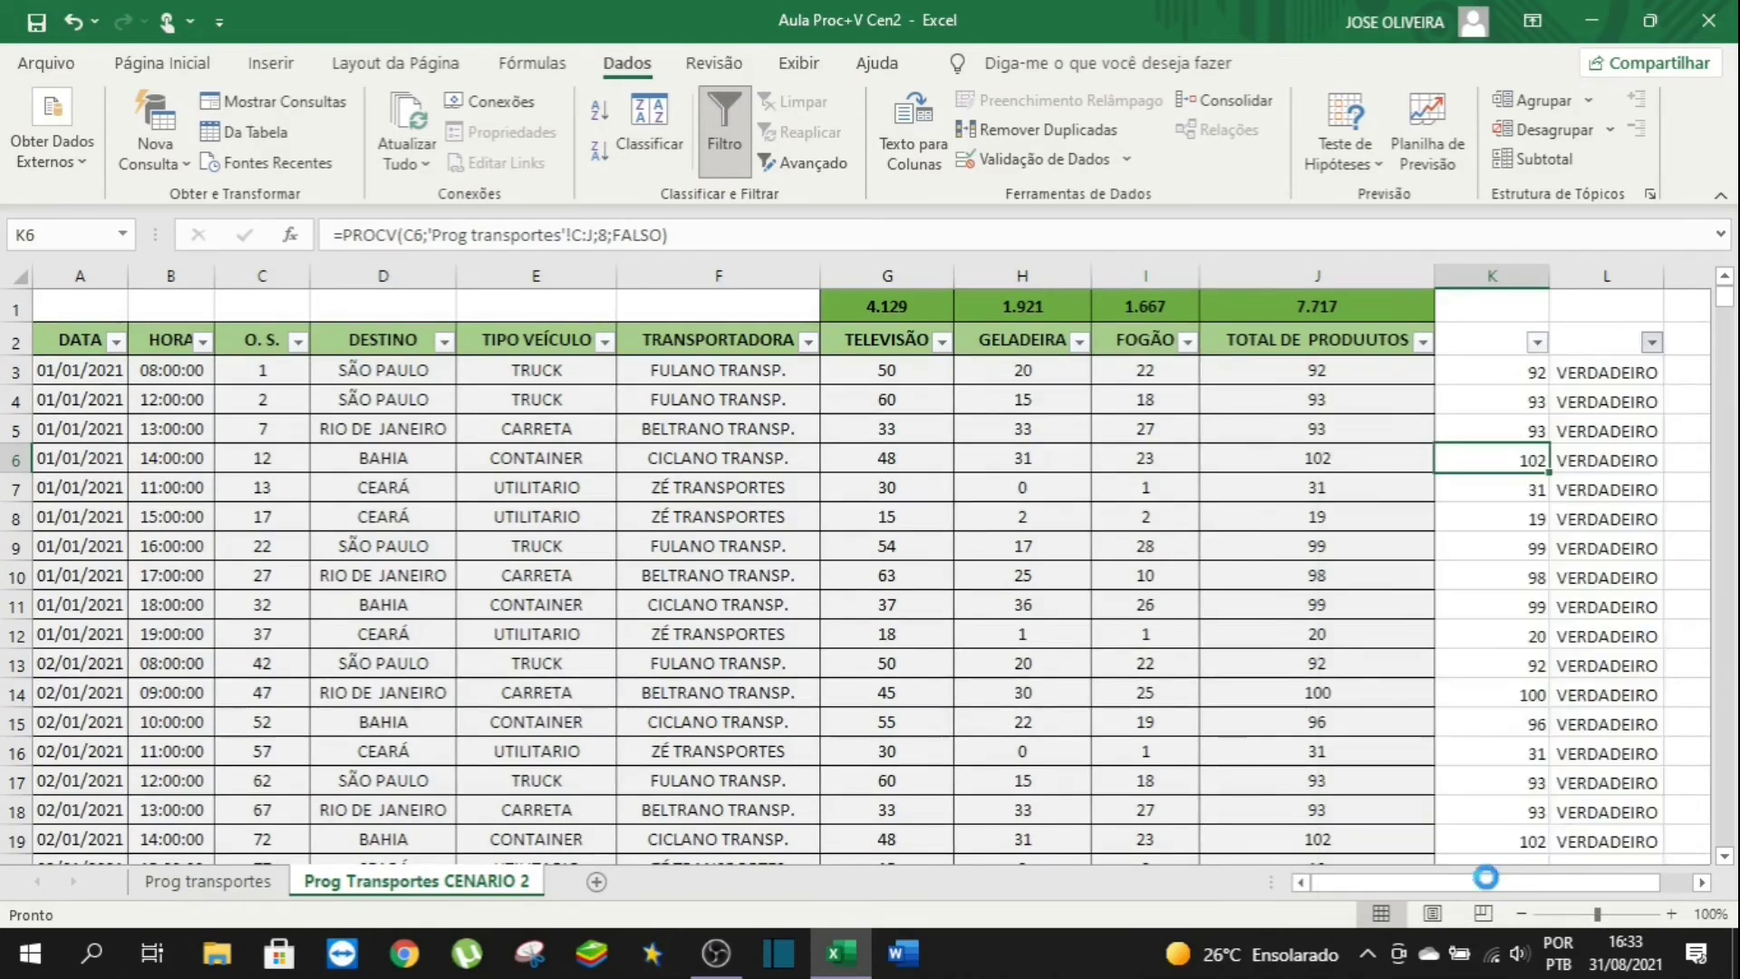
pyautogui.click(1513, 421)
pyautogui.click(1417, 420)
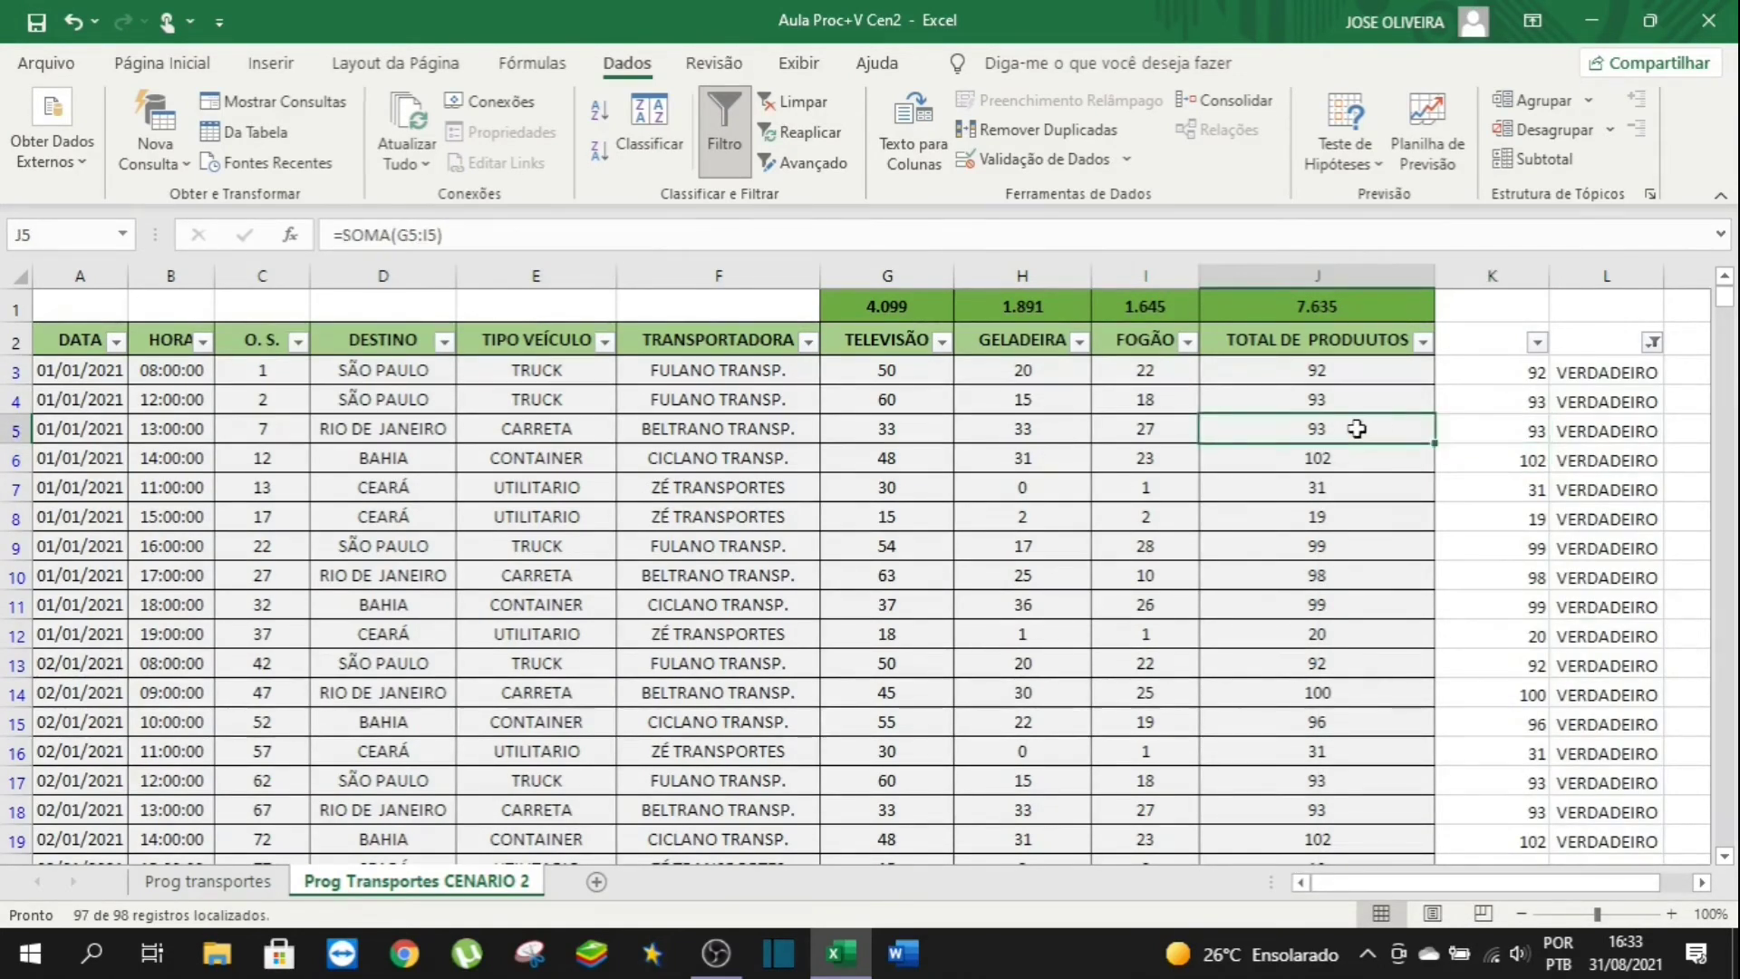
# Filter column L to show only the FALSO rows.
pyautogui.click(1653, 342)
pyautogui.click(1403, 662)
pyautogui.click(1398, 689)
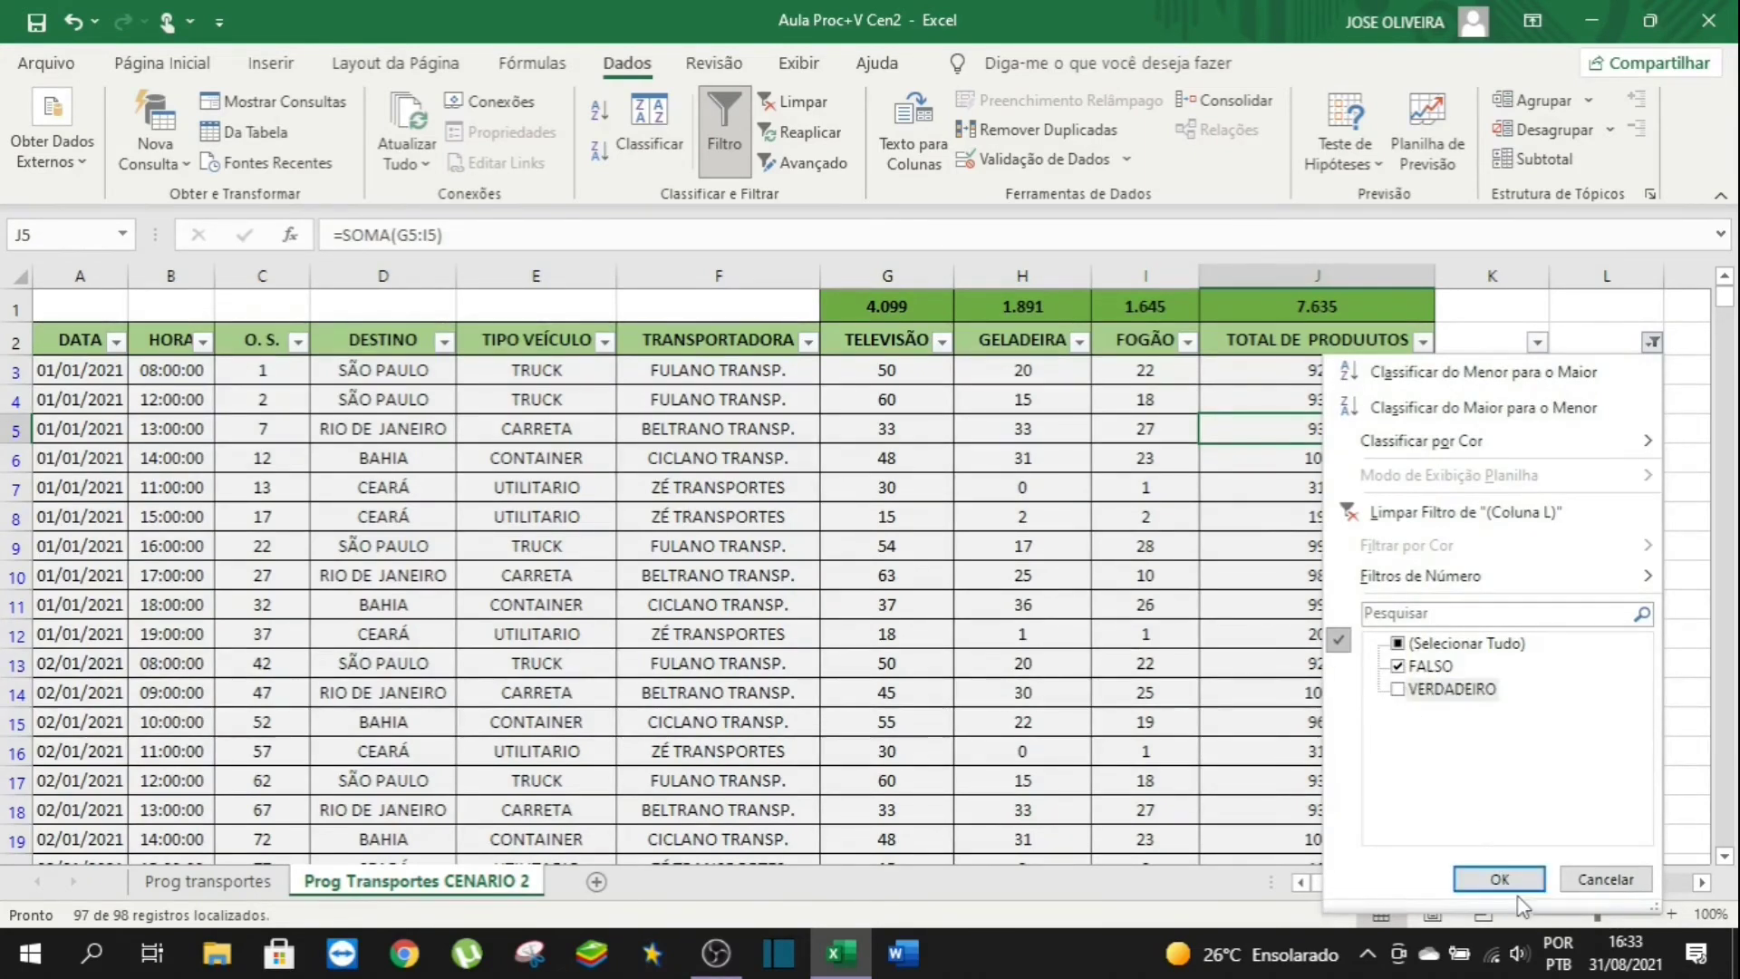
pyautogui.click(1496, 877)
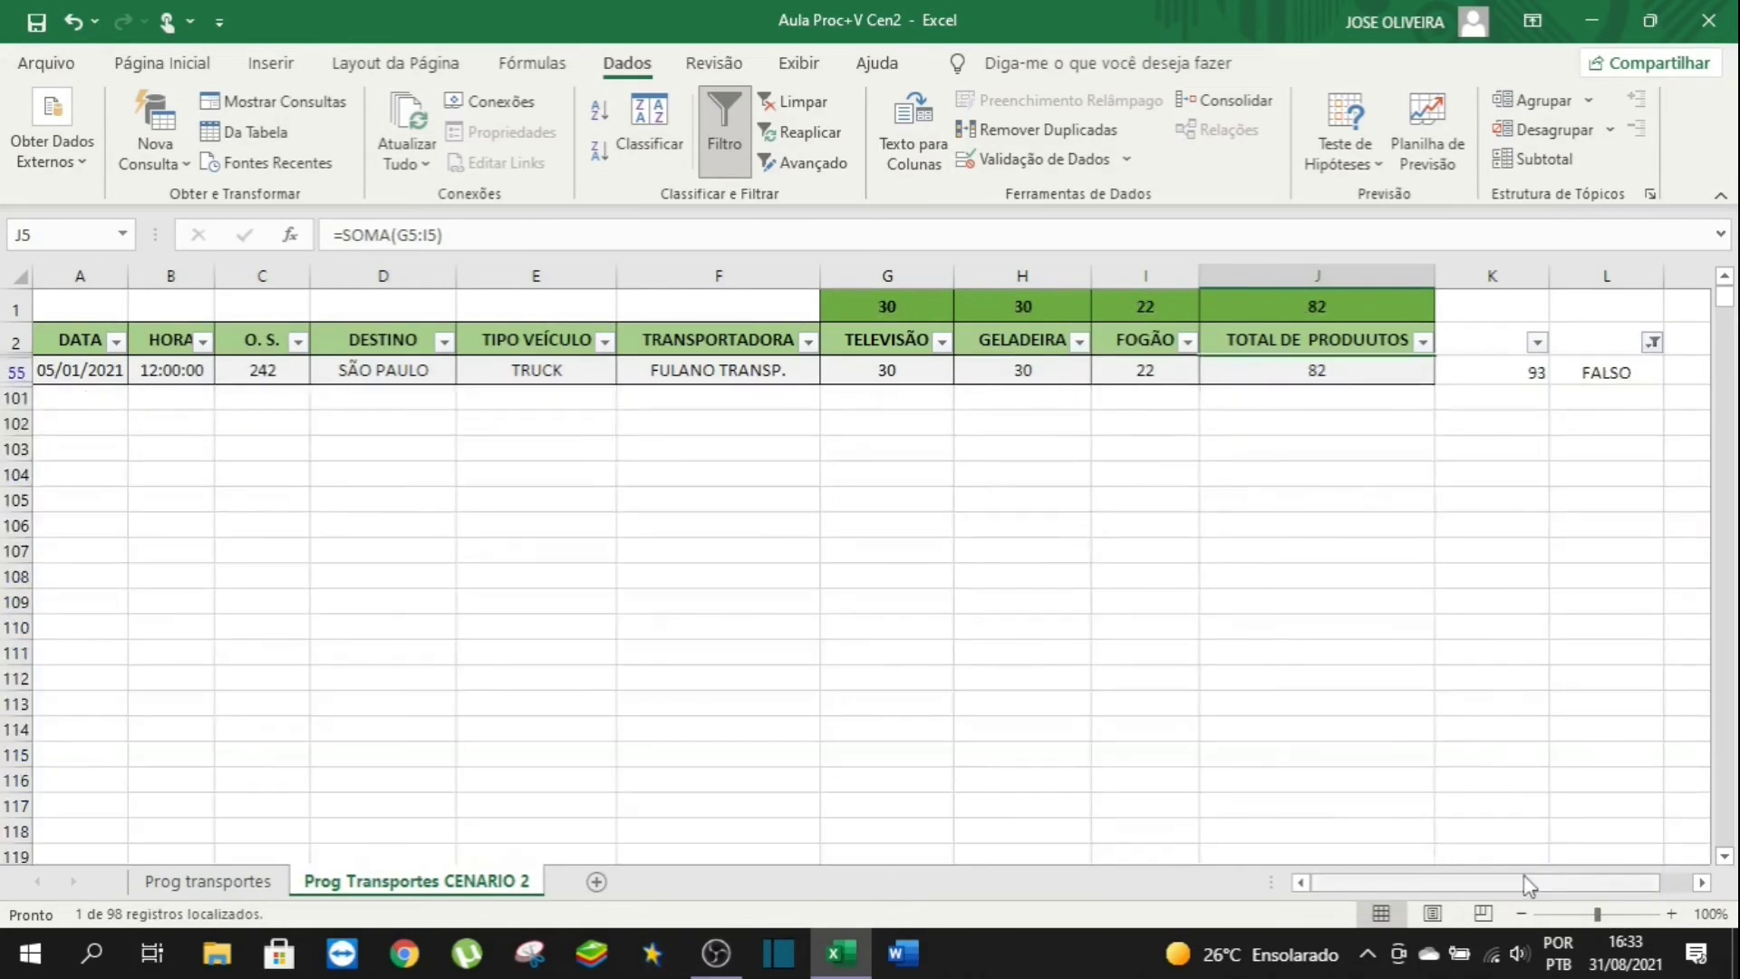
# Examine the filtered record in row 55 cell by cell, comparing its TOTAL DE PRODUUTOS with the PROCV result.
pyautogui.click(1597, 379)
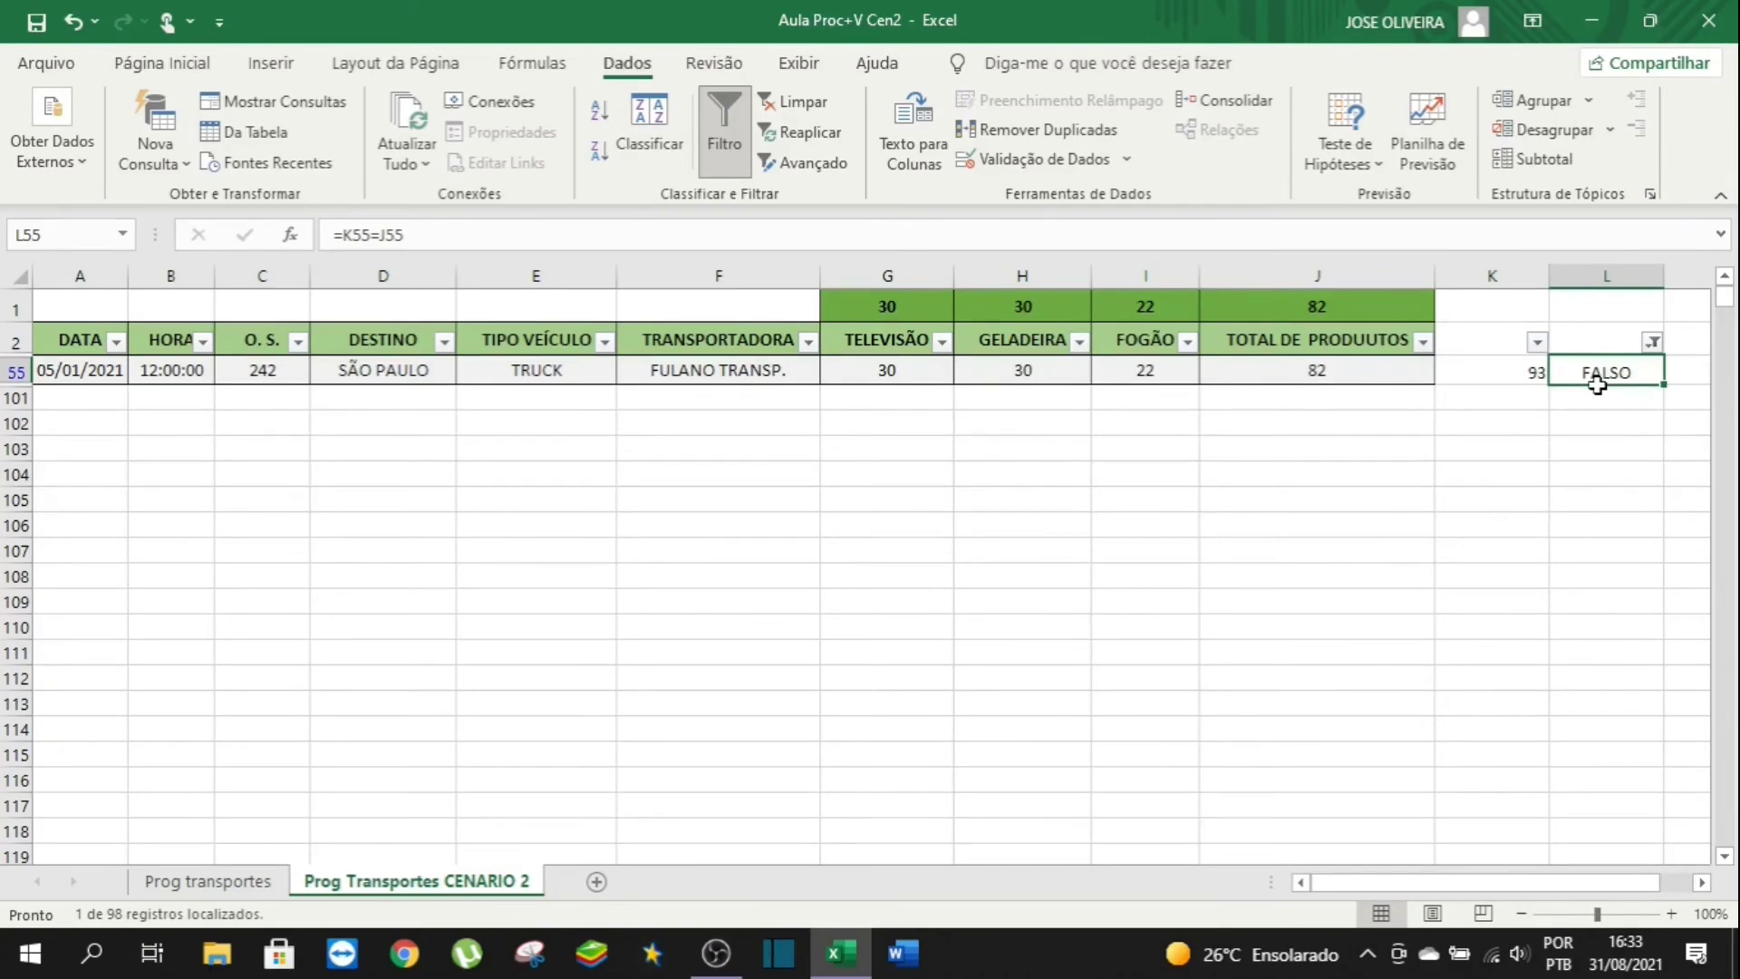
pyautogui.press('Left')
pyautogui.press('Left')
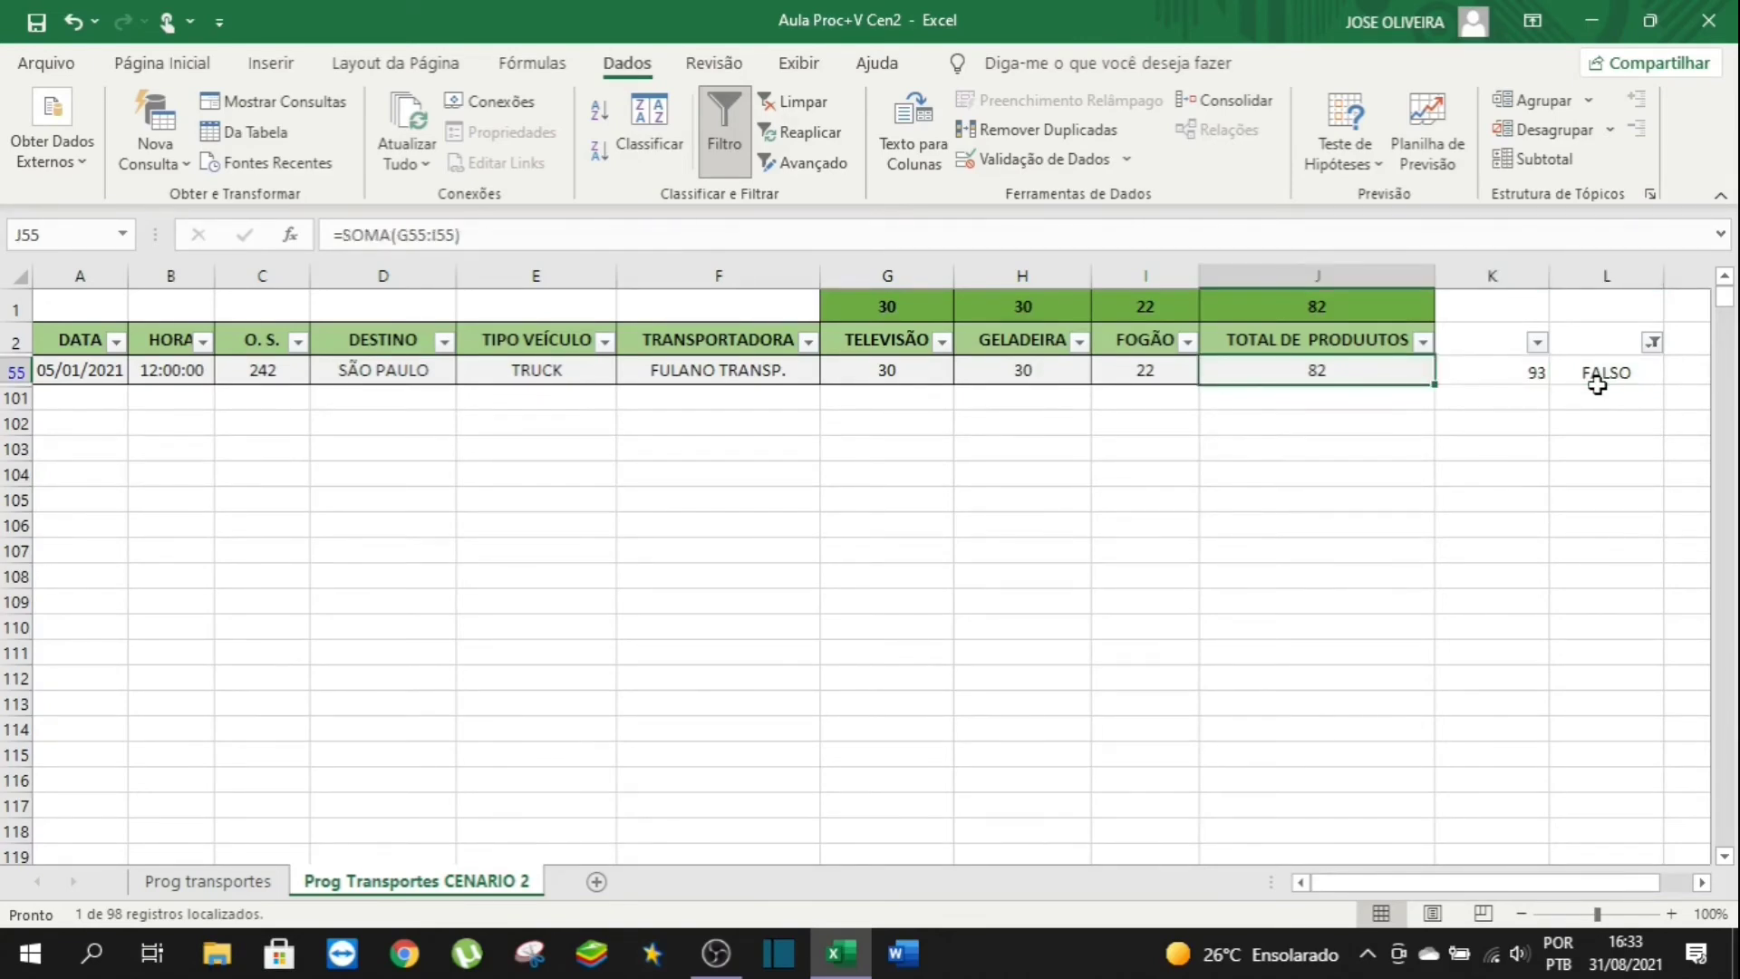
pyautogui.press('Left')
pyautogui.press('Home')
pyautogui.press('Right')
pyautogui.press('Right')
pyautogui.press('Right')
pyautogui.press('Right')
pyautogui.press('Right')
pyautogui.press('Right')
pyautogui.press('Right')
pyautogui.press('Right')
pyautogui.press('Right')
pyautogui.press('Right')
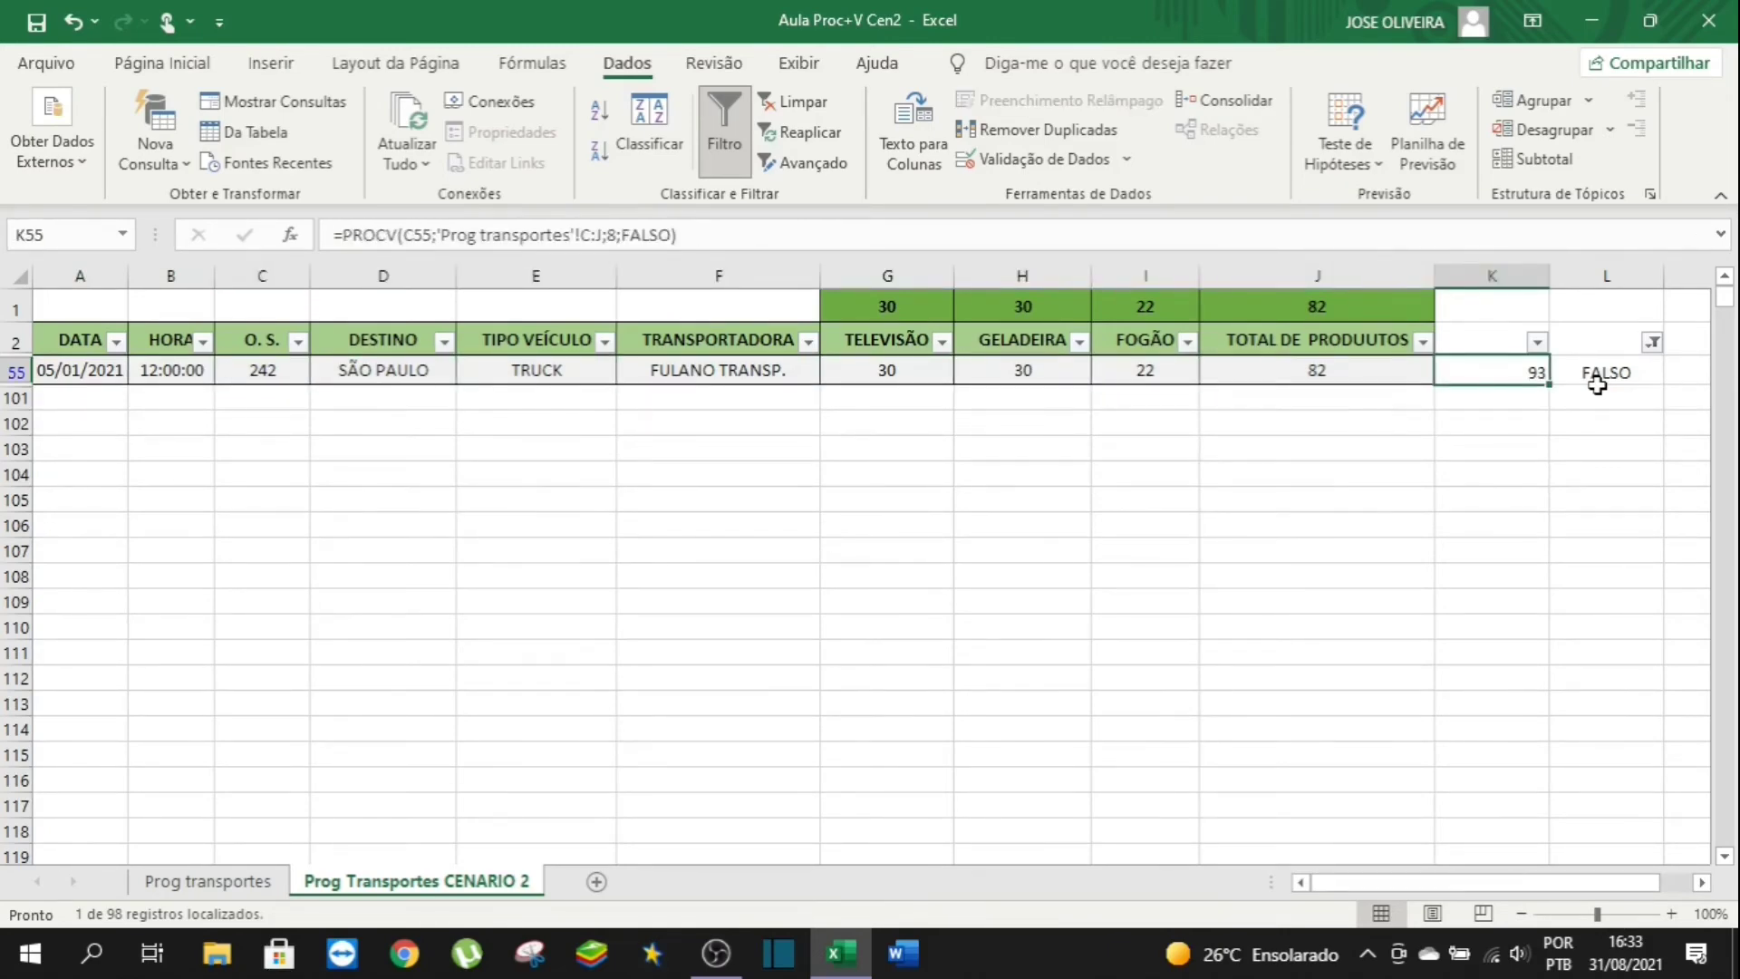
pyautogui.press('Left')
pyautogui.press('Left')
pyautogui.press('Left')
pyautogui.press('Left')
pyautogui.press('Left')
pyautogui.press('Left')
pyautogui.press('Left')
pyautogui.press('Left')
pyautogui.press('Left')
pyautogui.press('Right')
pyautogui.press('Right')
pyautogui.press('Right')
pyautogui.press('Right')
pyautogui.press('Right')
pyautogui.press('Right')
pyautogui.press('Right')
pyautogui.press('Right')
pyautogui.press('Right')
pyautogui.press('Right')
pyautogui.press('Right')
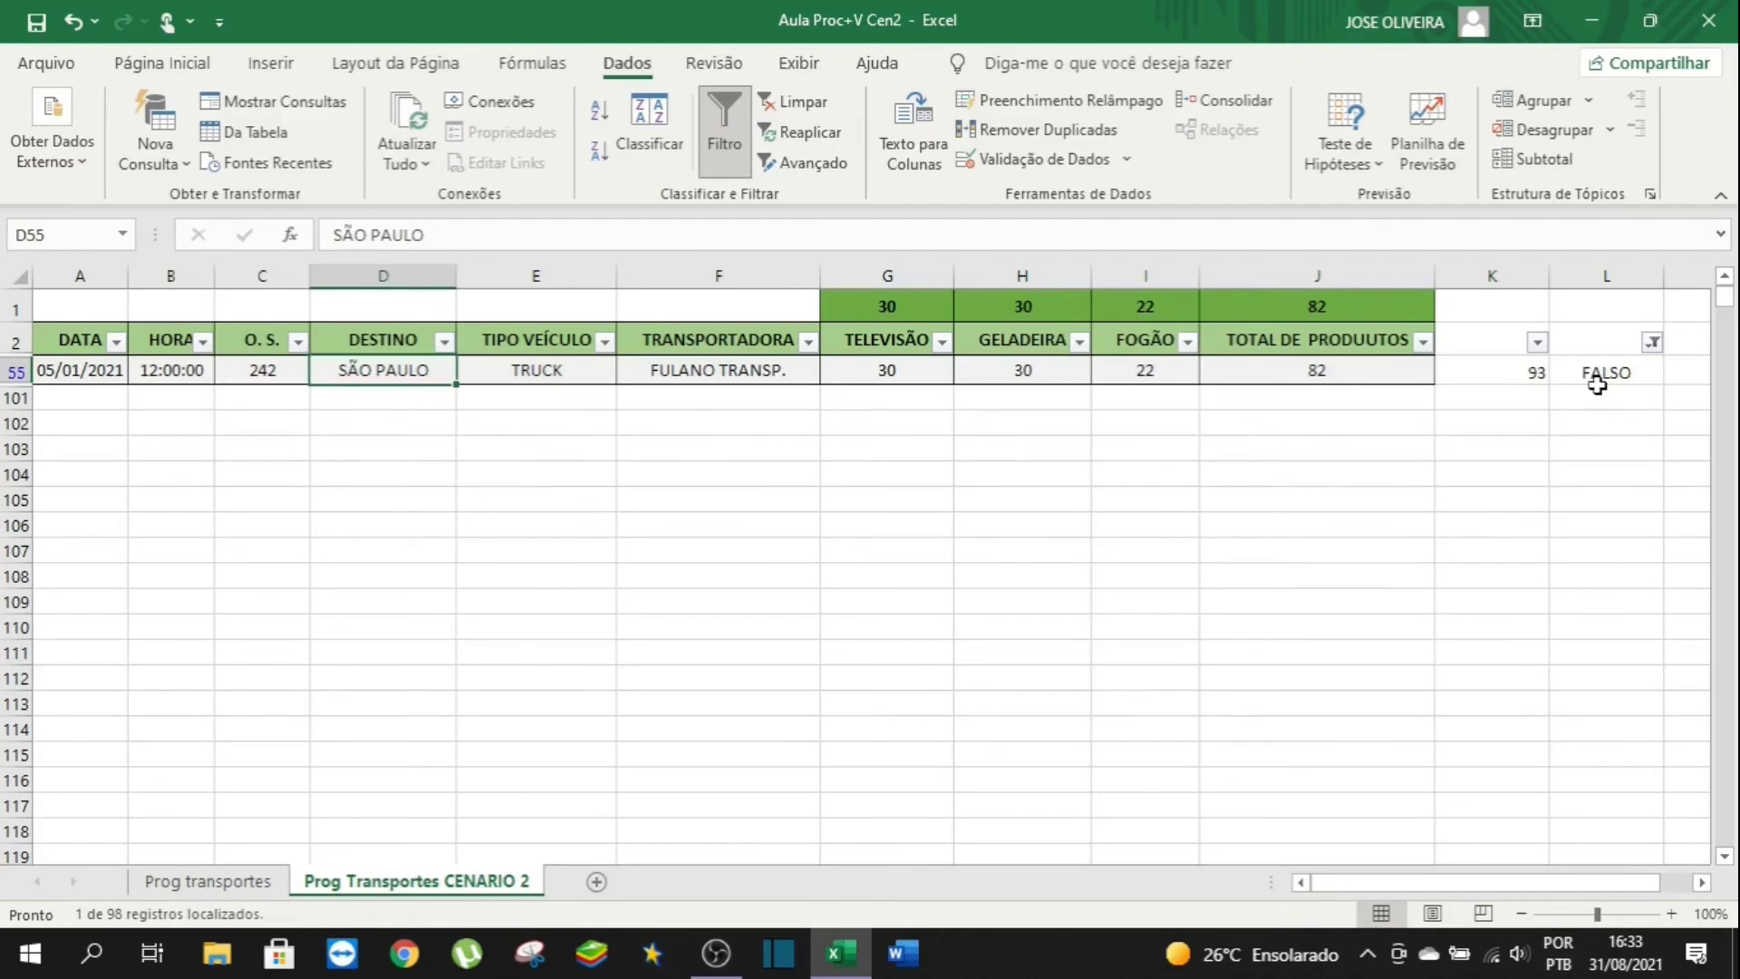
pyautogui.press('Left')
pyautogui.press('Left')
pyautogui.press('Left')
pyautogui.press('Left')
pyautogui.press('Left')
pyautogui.press('Left')
pyautogui.press('Left')
pyautogui.press('Left')
pyautogui.press('Left')
pyautogui.press('Left')
pyautogui.press('Left')
pyautogui.press('Left')
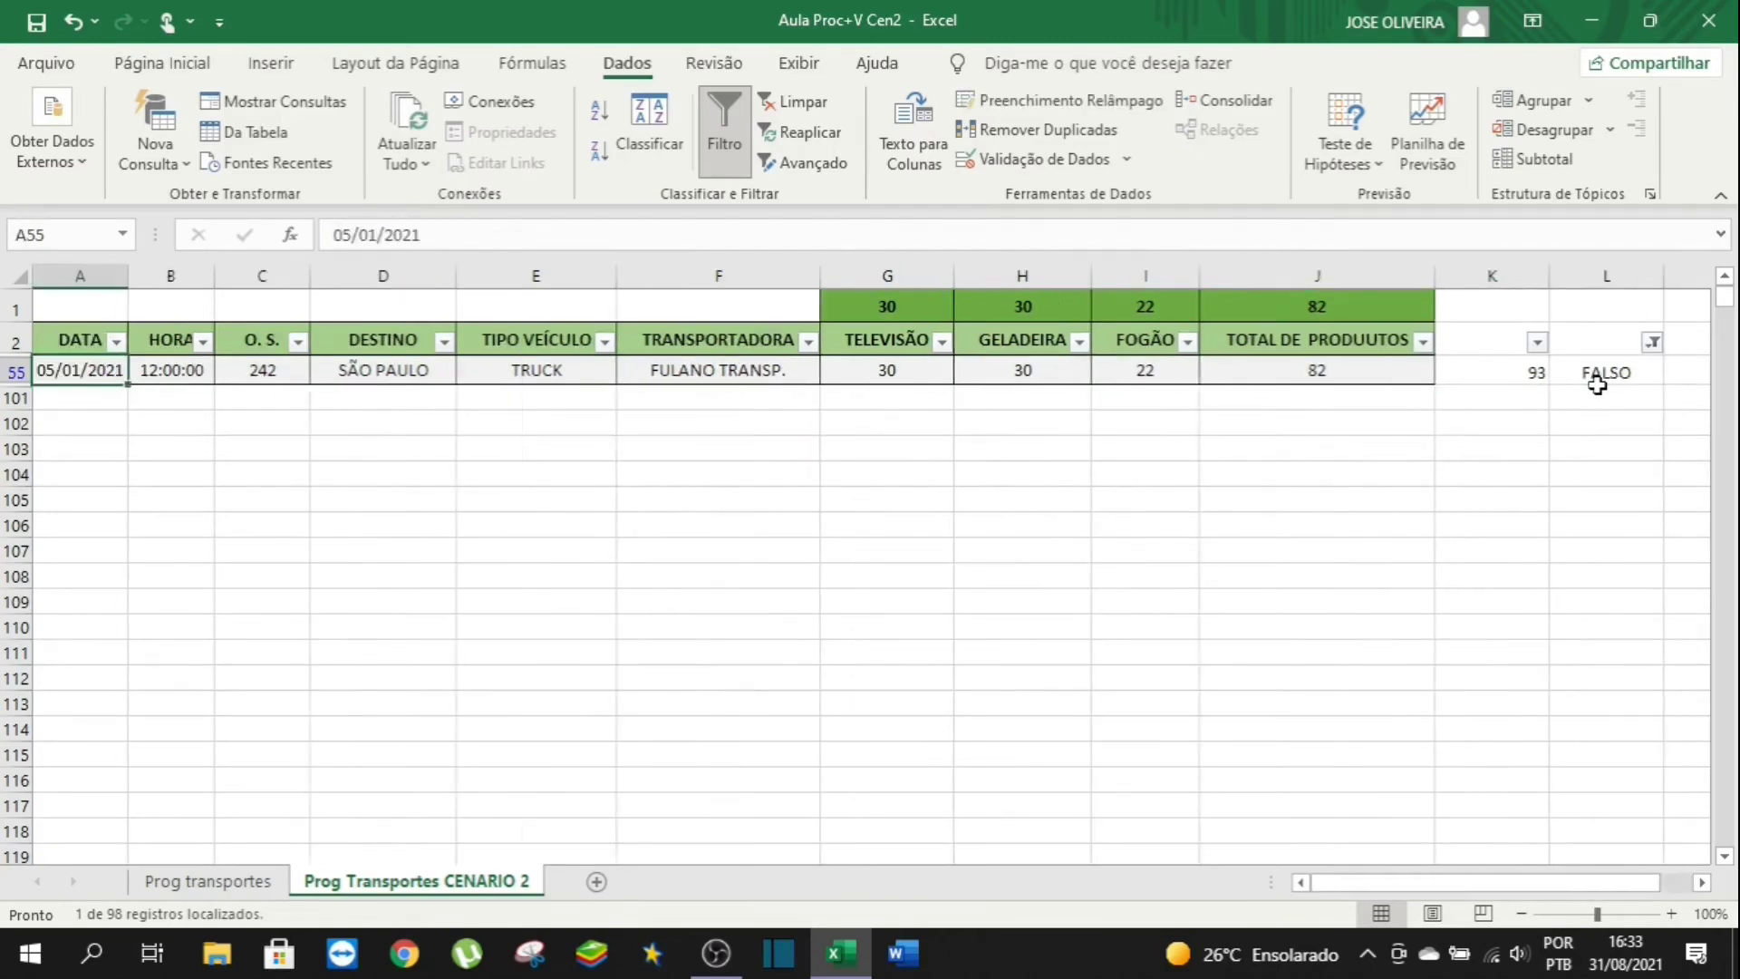
# Copy the O. S. number from C55 and filter the O. S. column of Prog transportes by it.
pyautogui.press('Right')
pyautogui.press('Right')
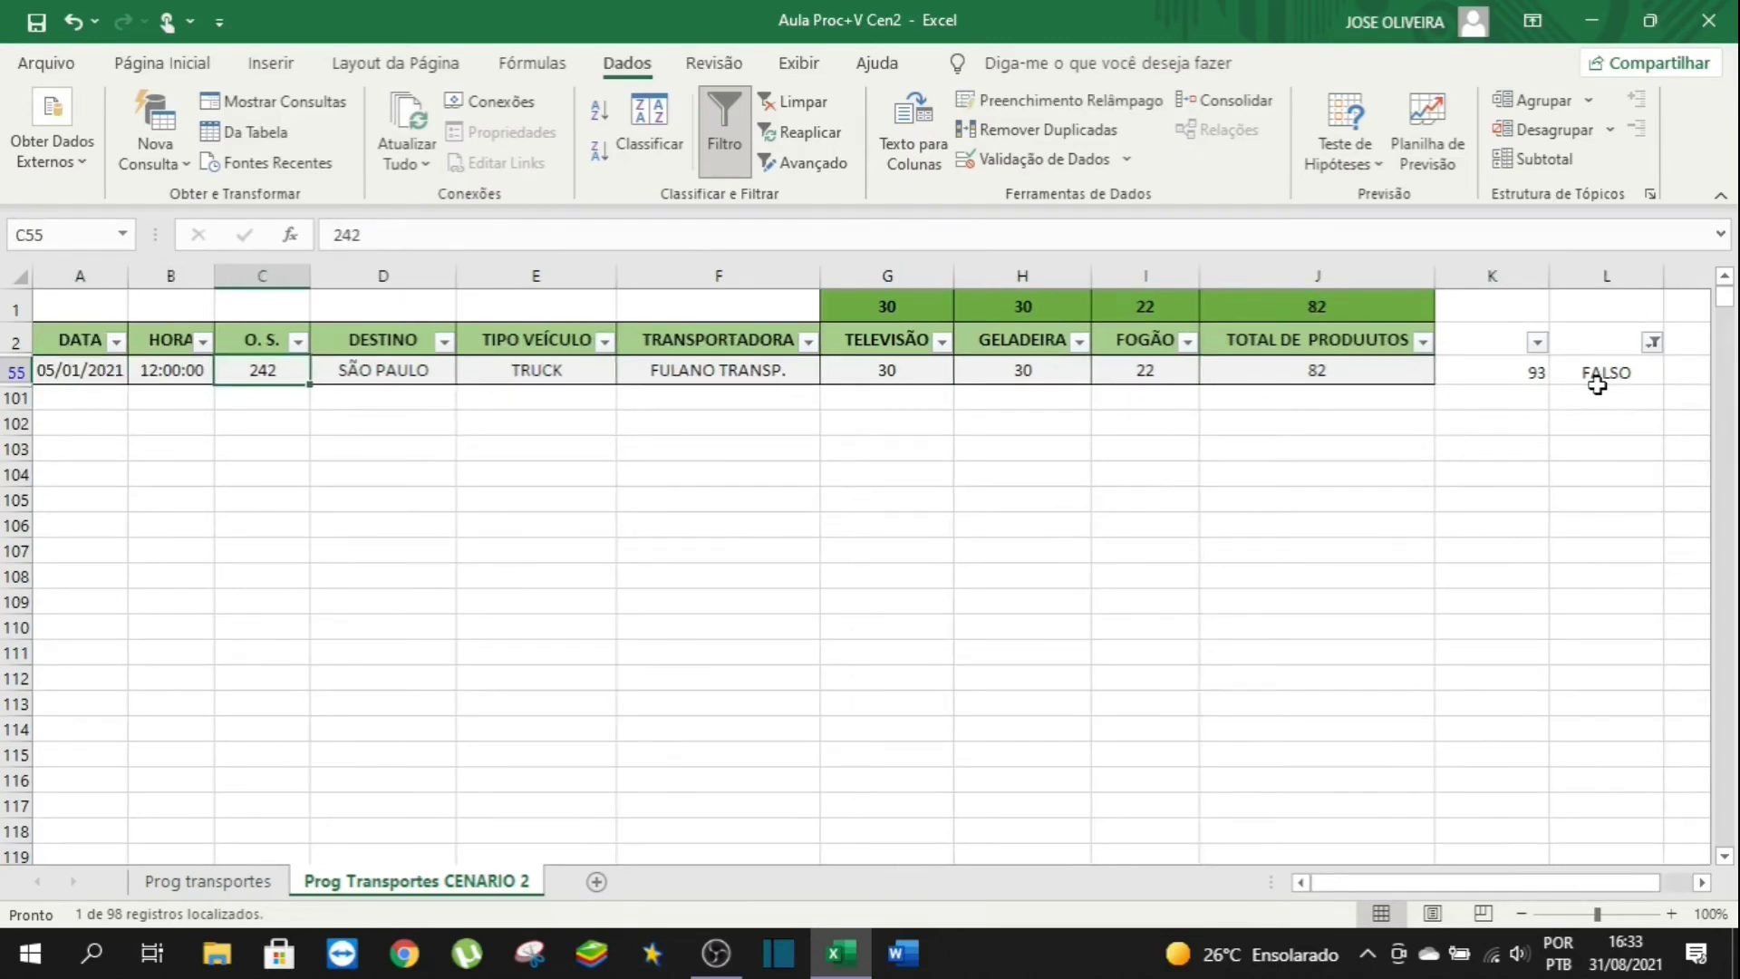
pyautogui.hotkey('ctrl', 'c')
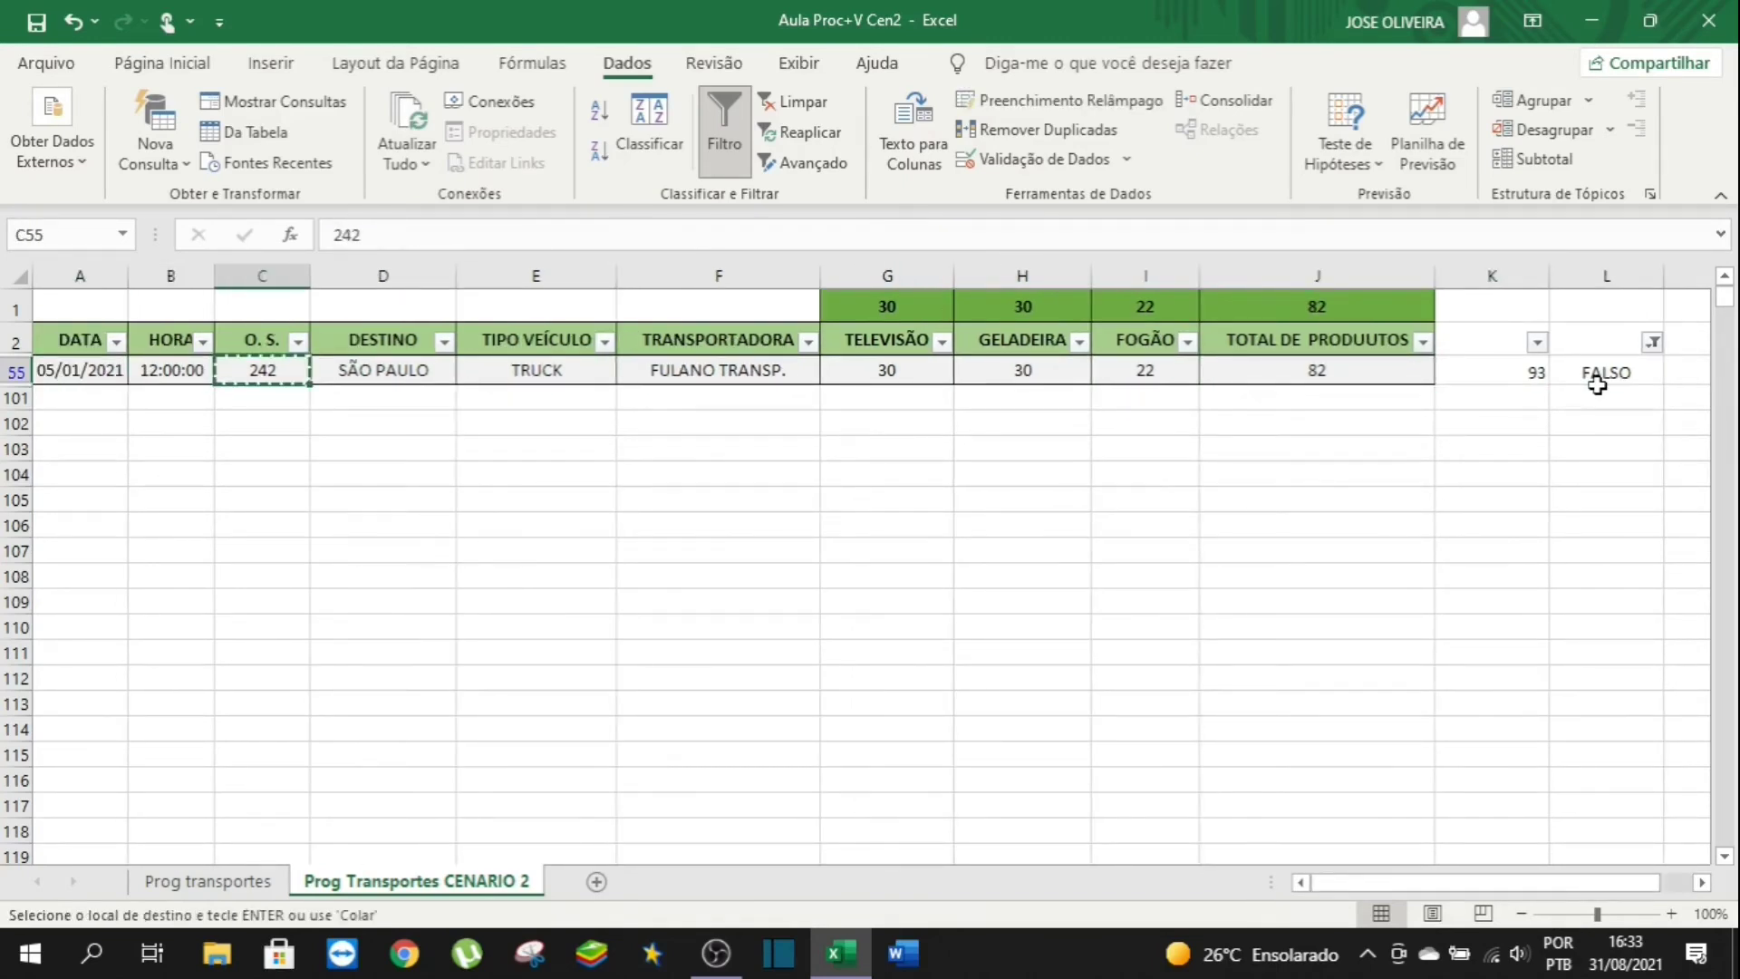
pyautogui.click(241, 886)
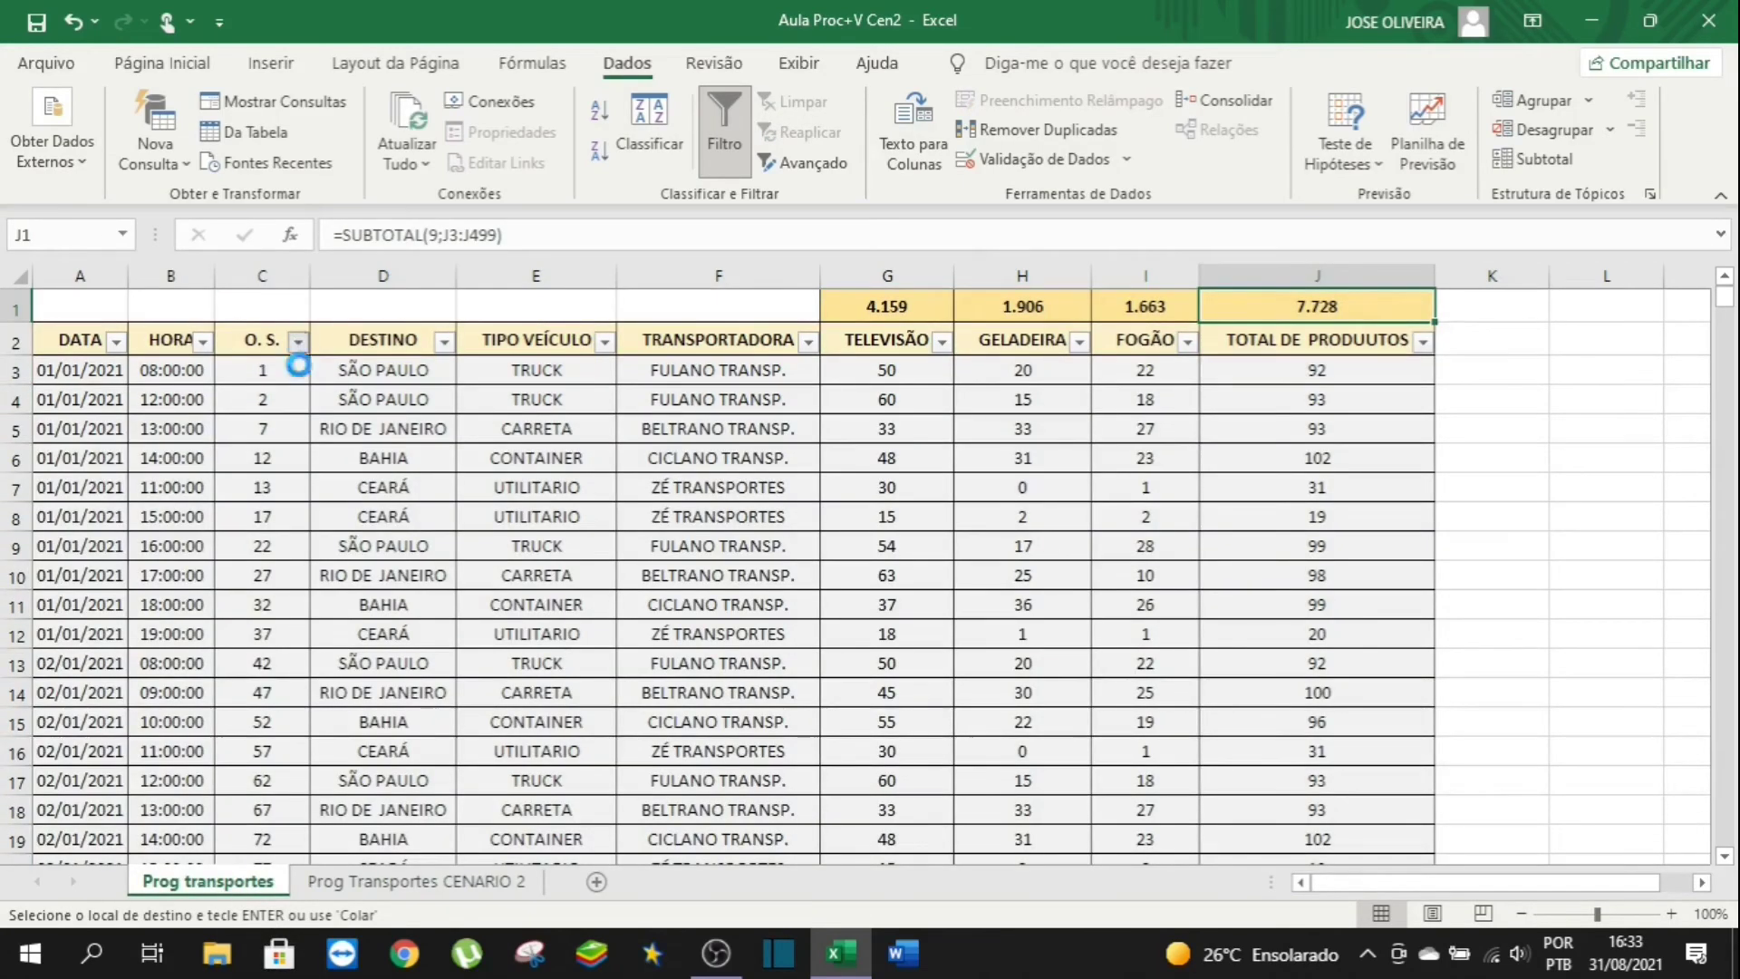
pyautogui.click(297, 341)
pyautogui.click(182, 613)
pyautogui.hotkey('ctrl', 'v')
pyautogui.press('Return')
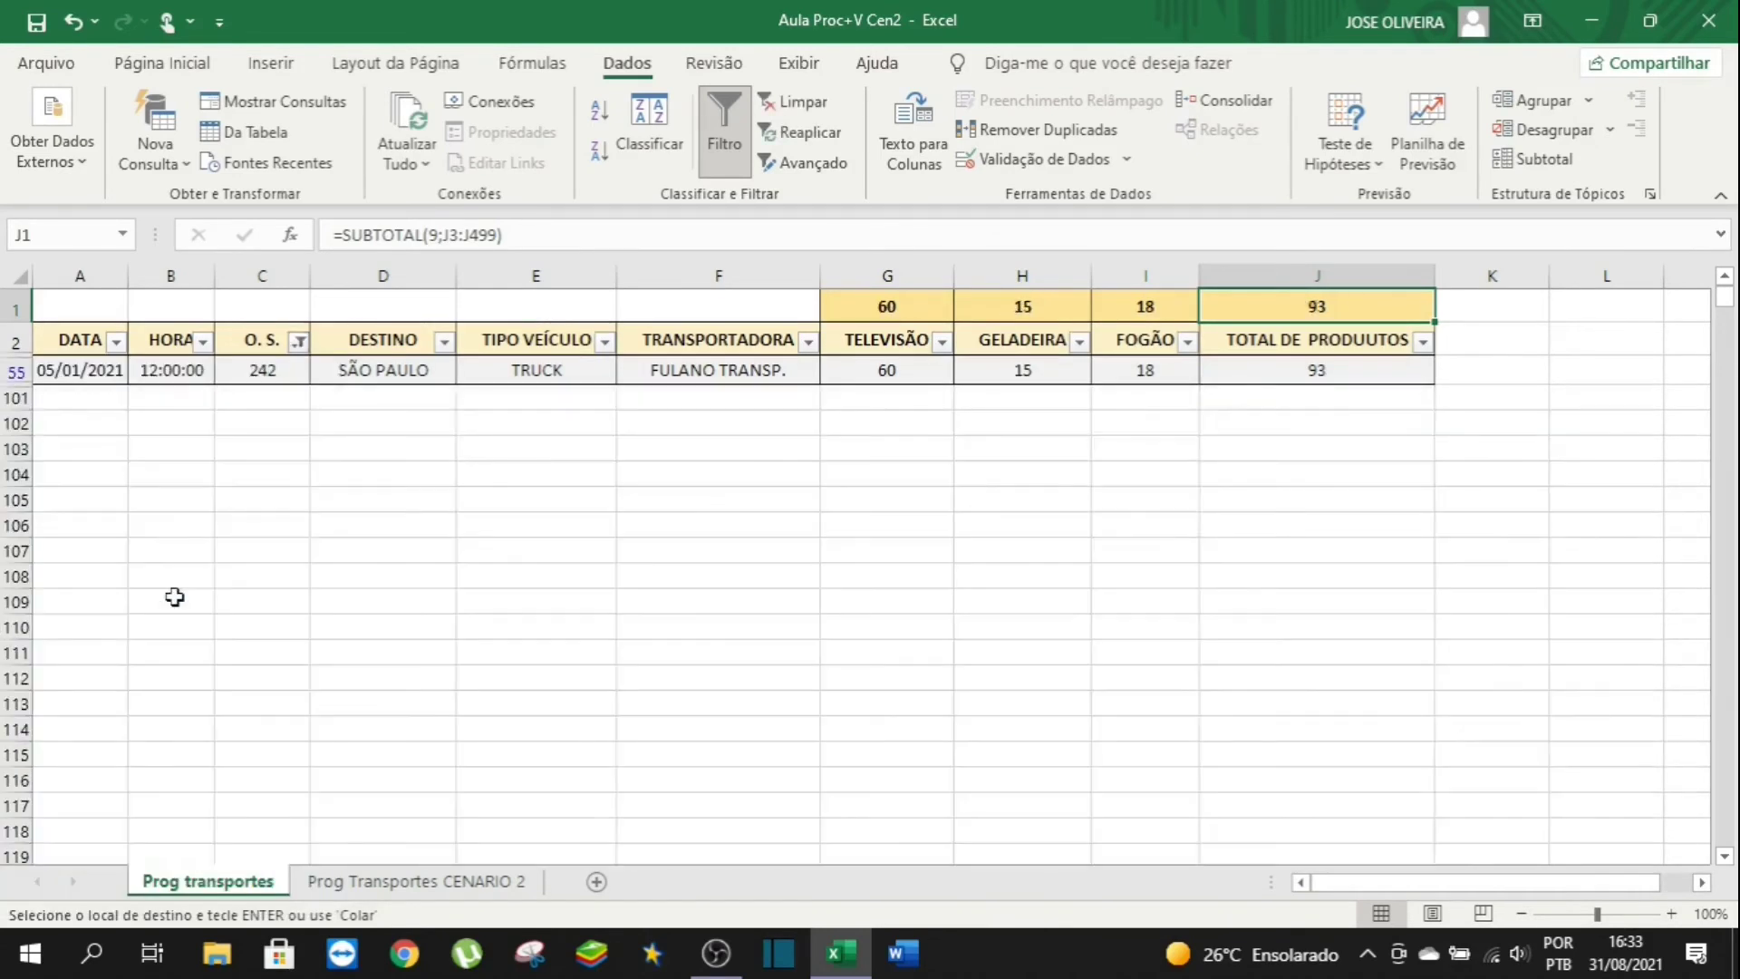
# Compare the total in J55 of Prog transportes with the PROCV result in K55 of Prog Transportes CENARIO 2.
pyautogui.click(1318, 367)
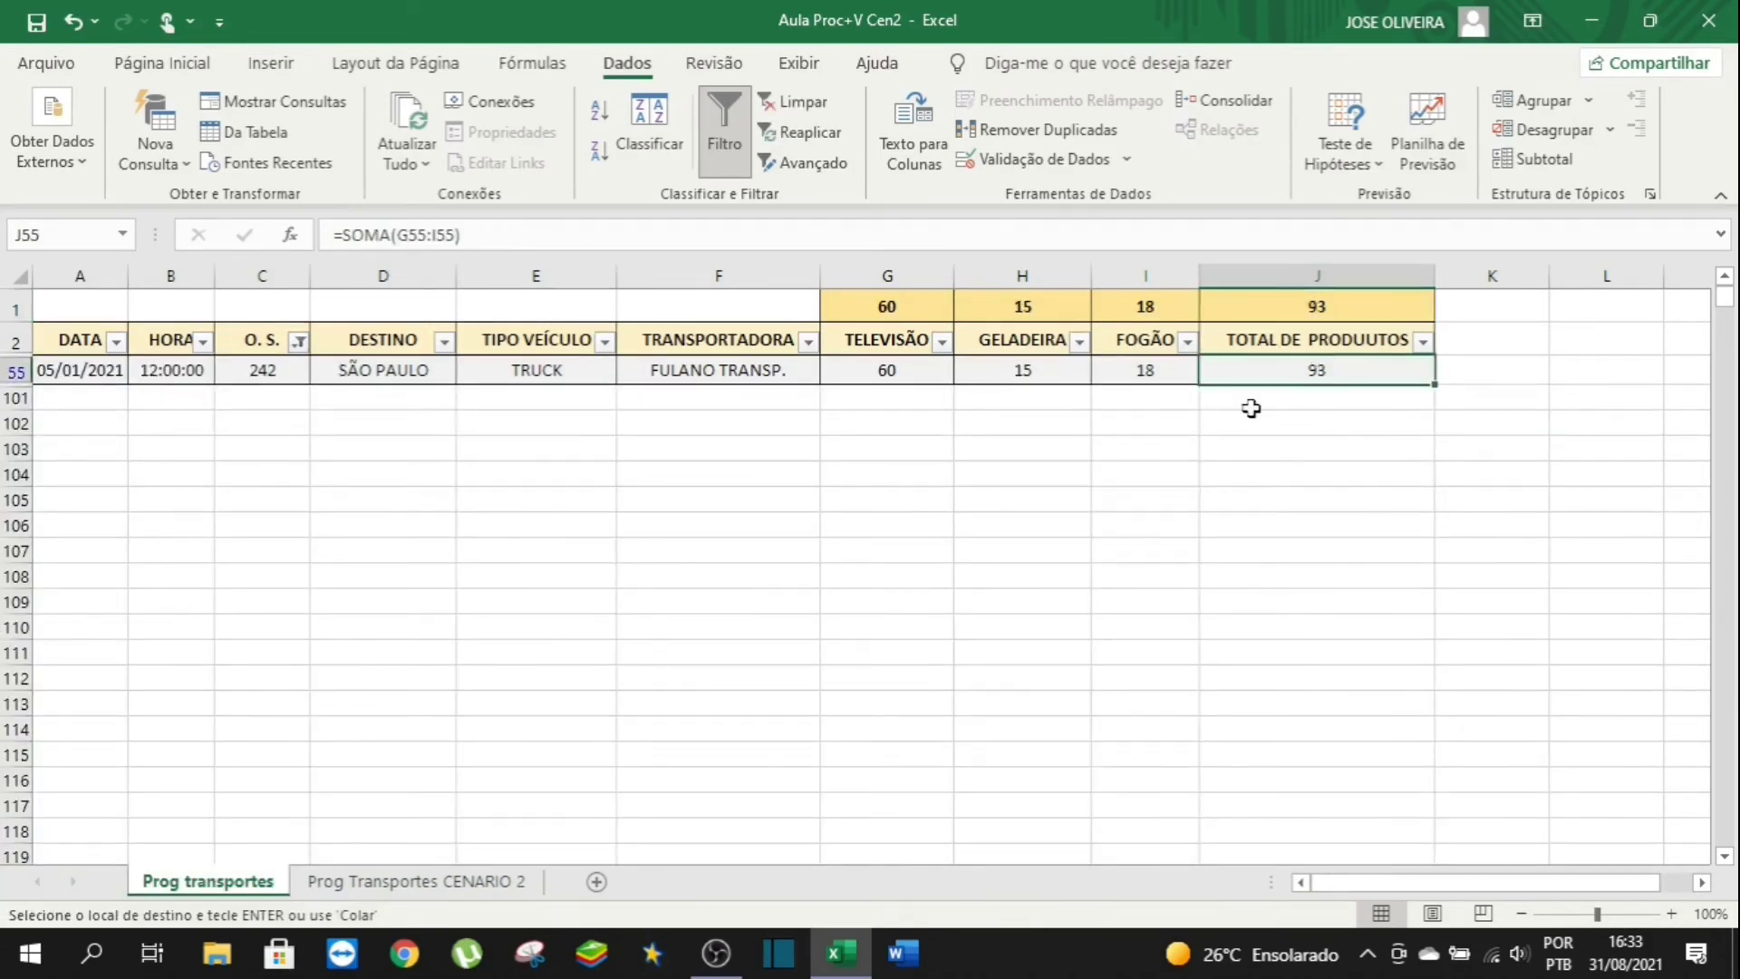
pyautogui.click(343, 883)
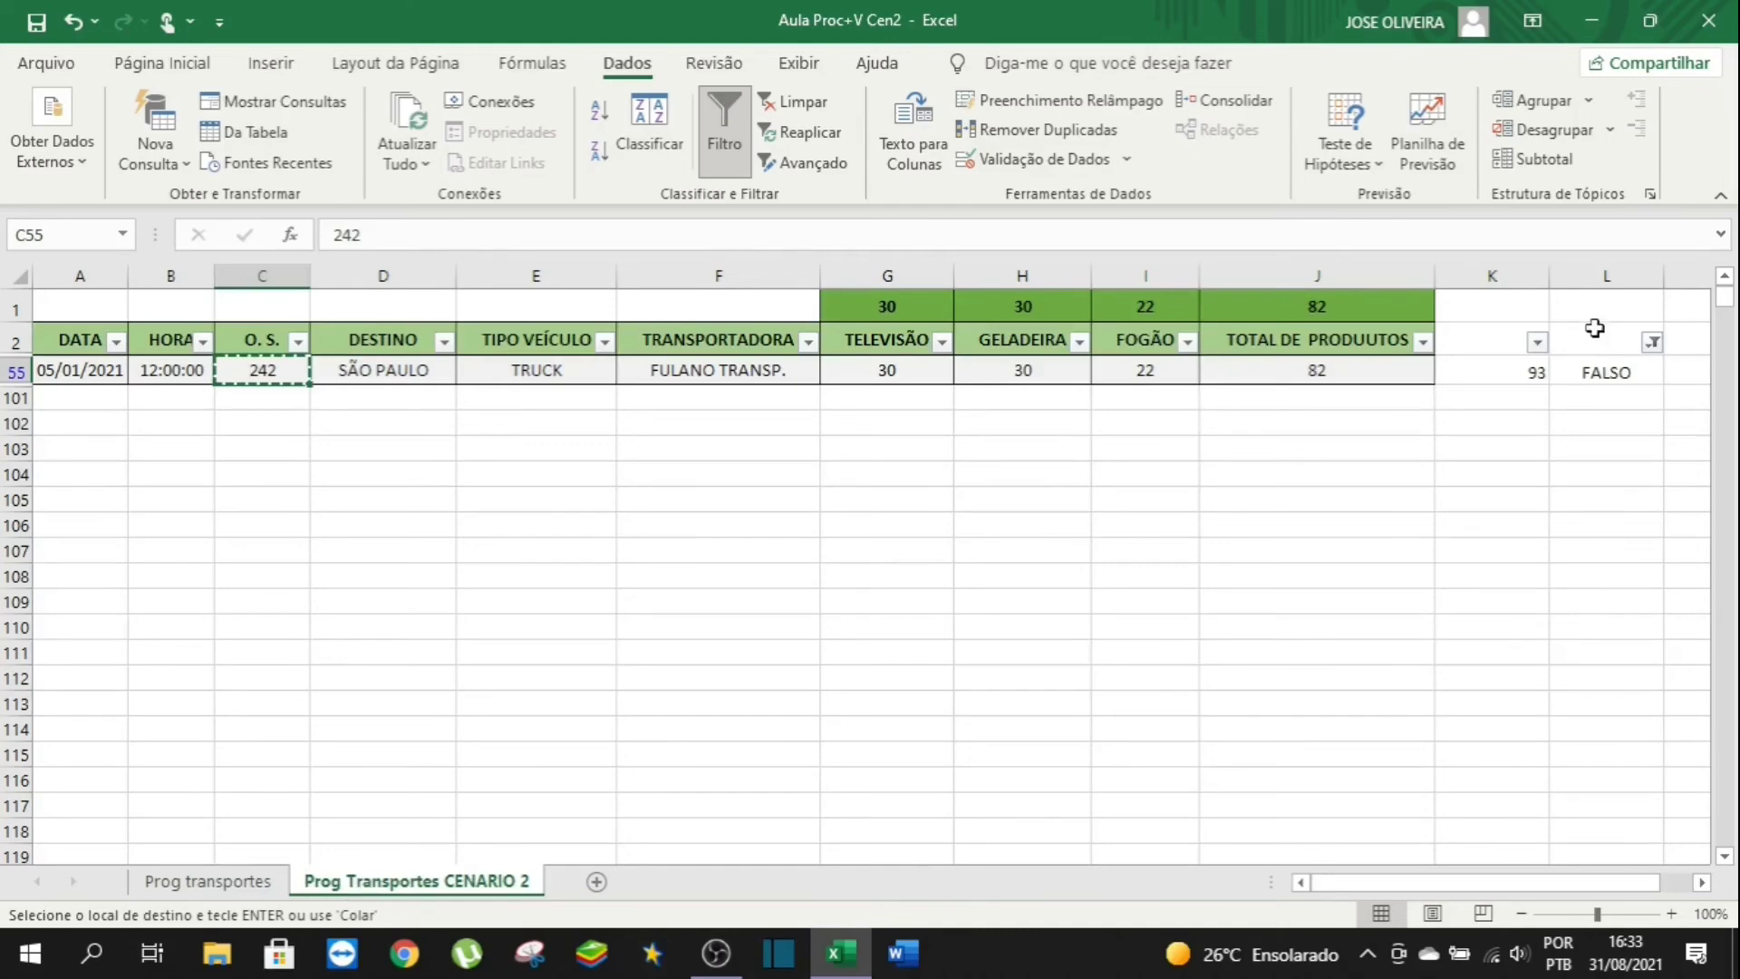
pyautogui.click(1504, 374)
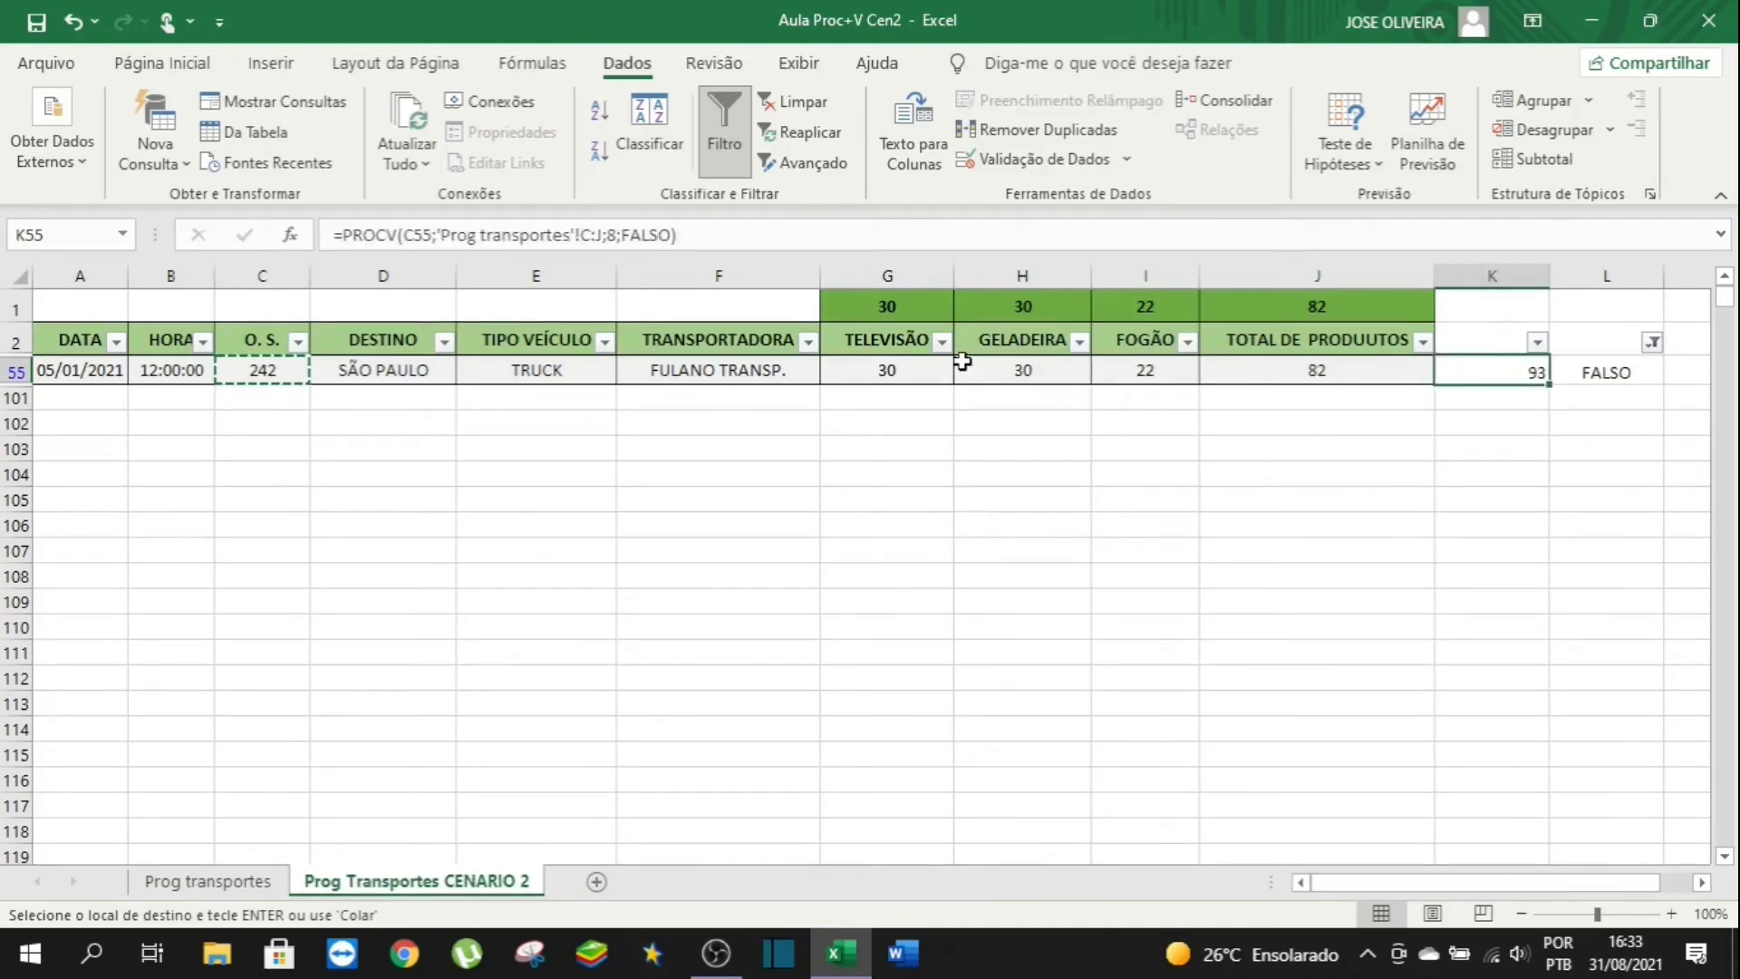
# Check the TELEVISÃO, GELADEIRA and FOGÃO quantities and their total in row 55 of Prog Transportes CENARIO 2.
pyautogui.moveTo(895, 365); pyautogui.dragTo(977, 380)
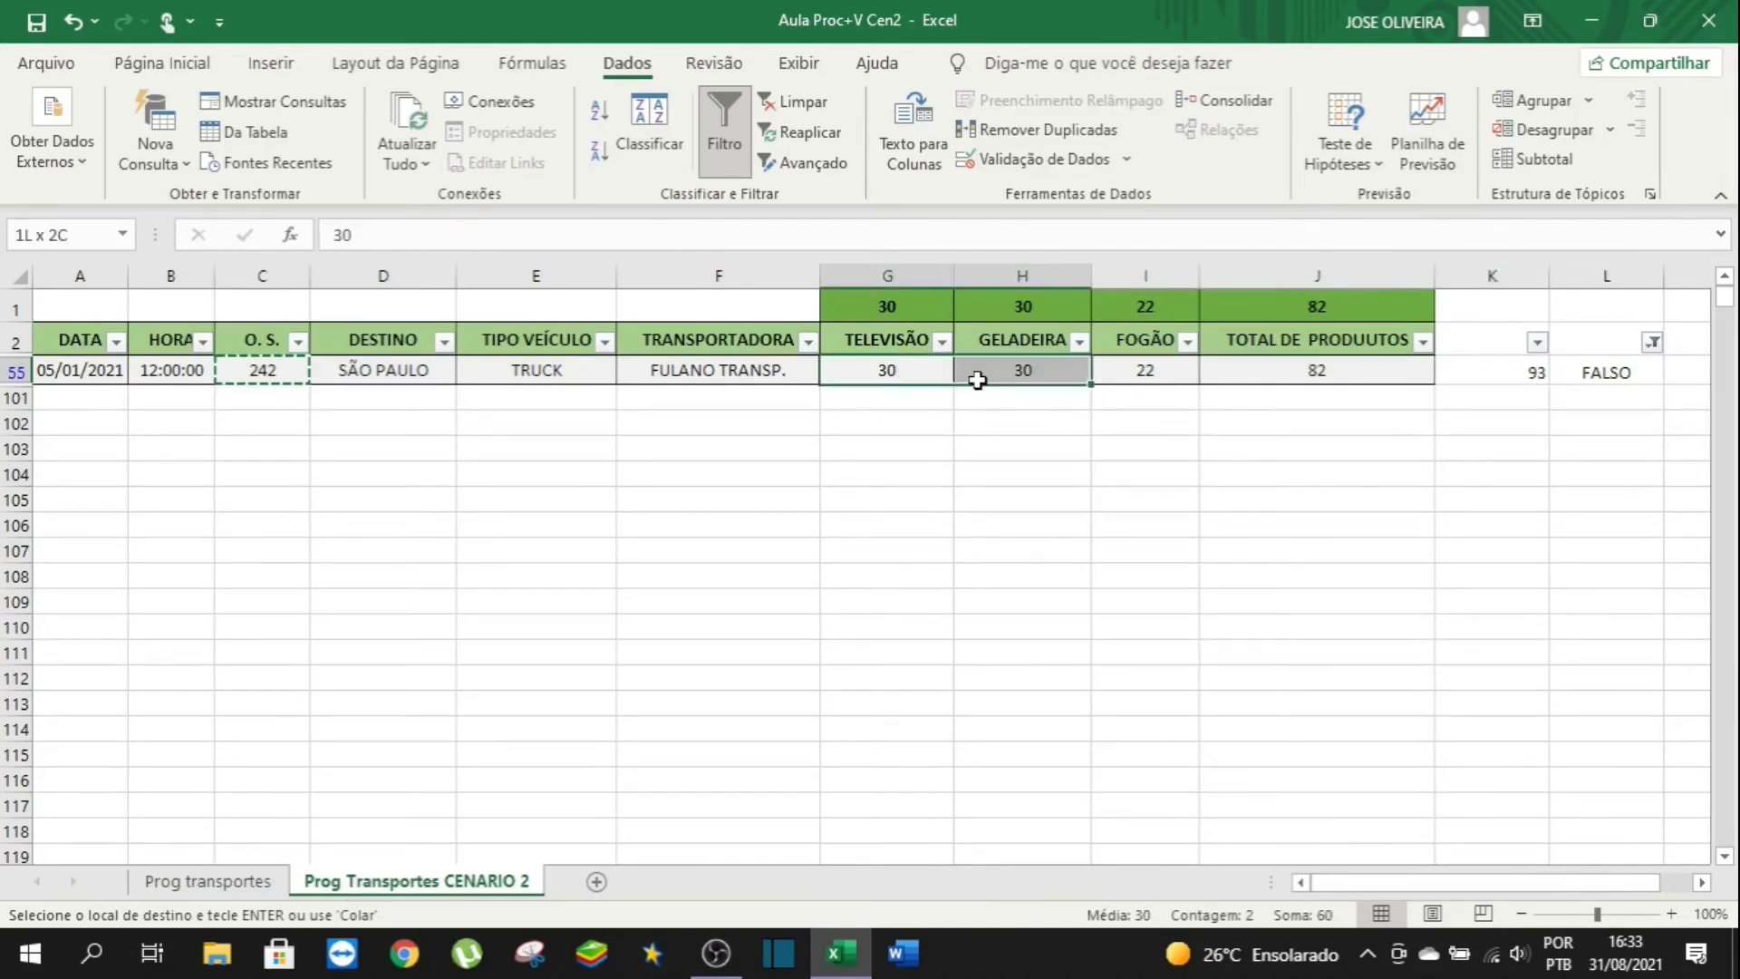
pyautogui.click(895, 367)
pyautogui.click(996, 370)
pyautogui.click(1156, 377)
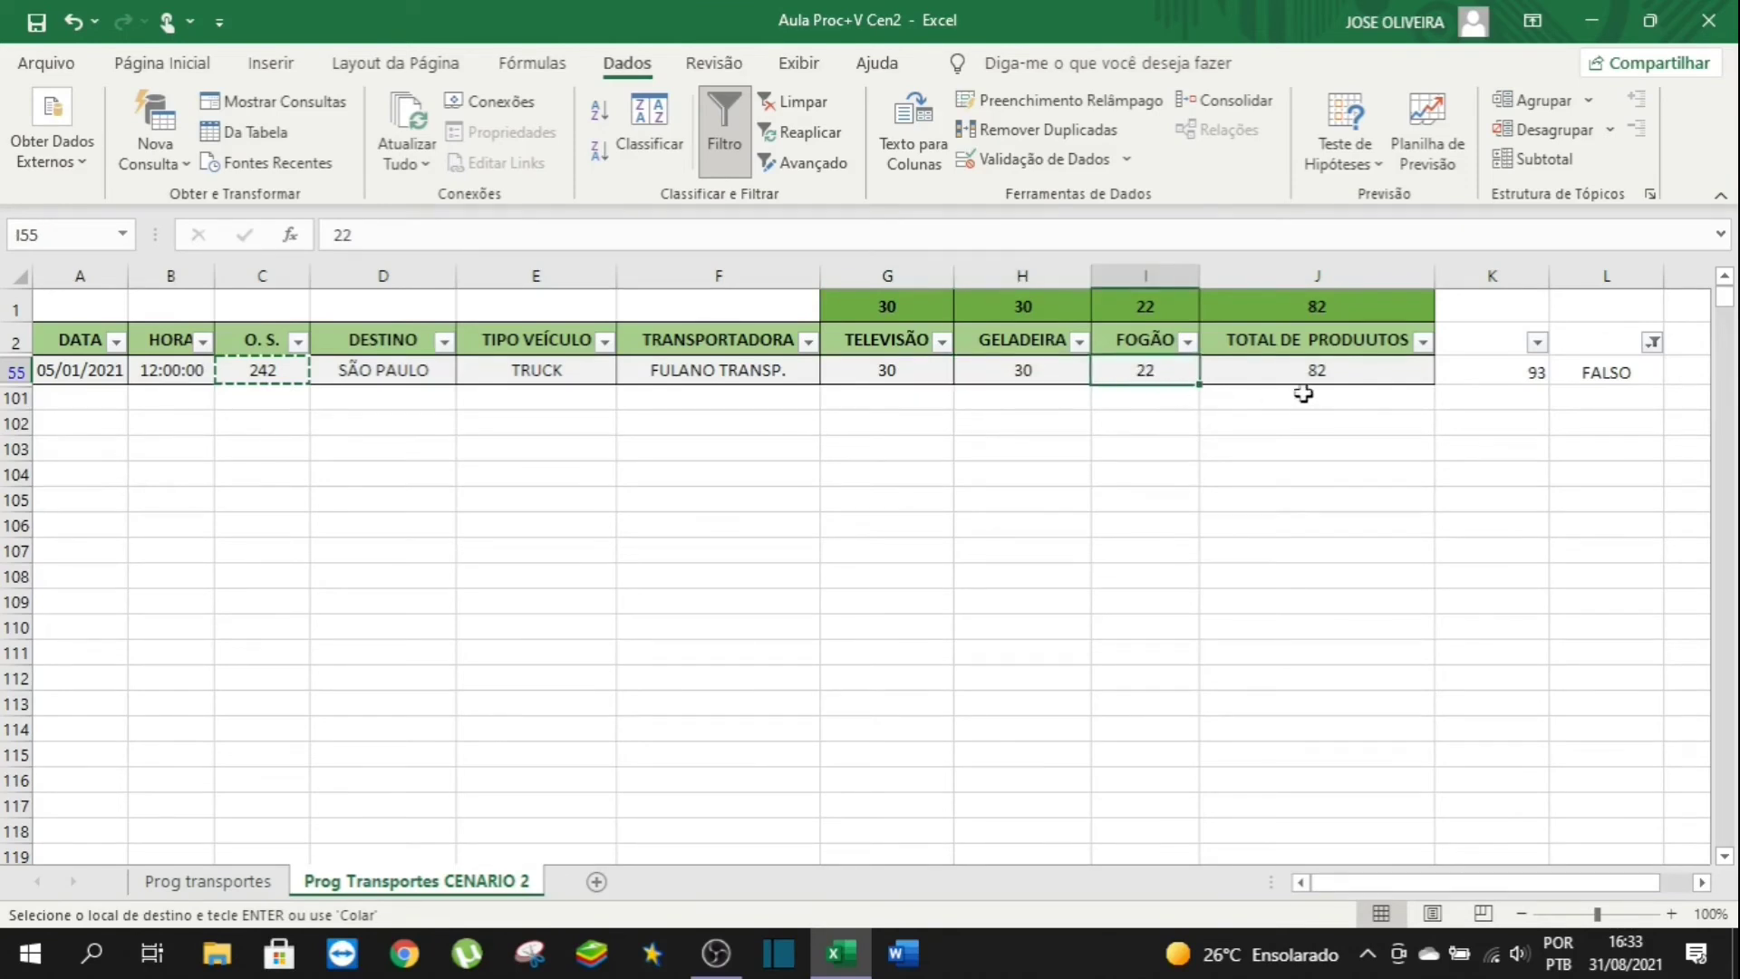
pyautogui.click(1325, 373)
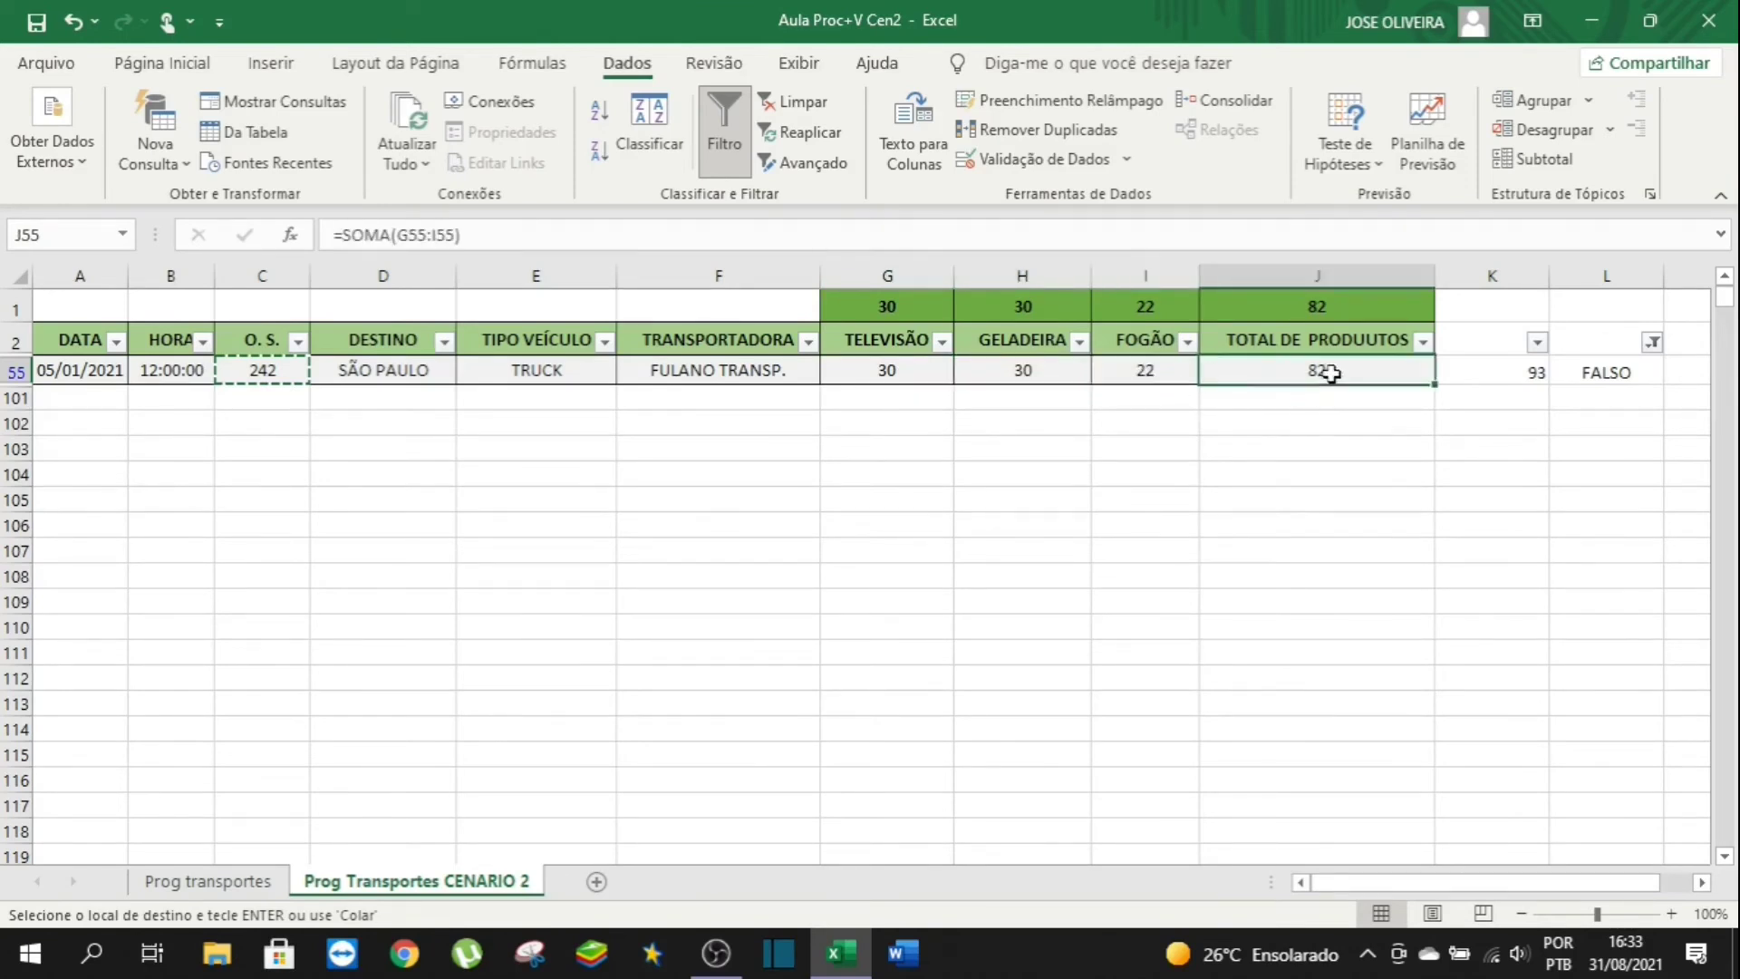
# Check the same product quantities and total in row 55 of Prog transportes.
pyautogui.click(245, 881)
pyautogui.click(884, 371)
pyautogui.click(992, 371)
pyautogui.click(1110, 376)
pyautogui.click(1300, 367)
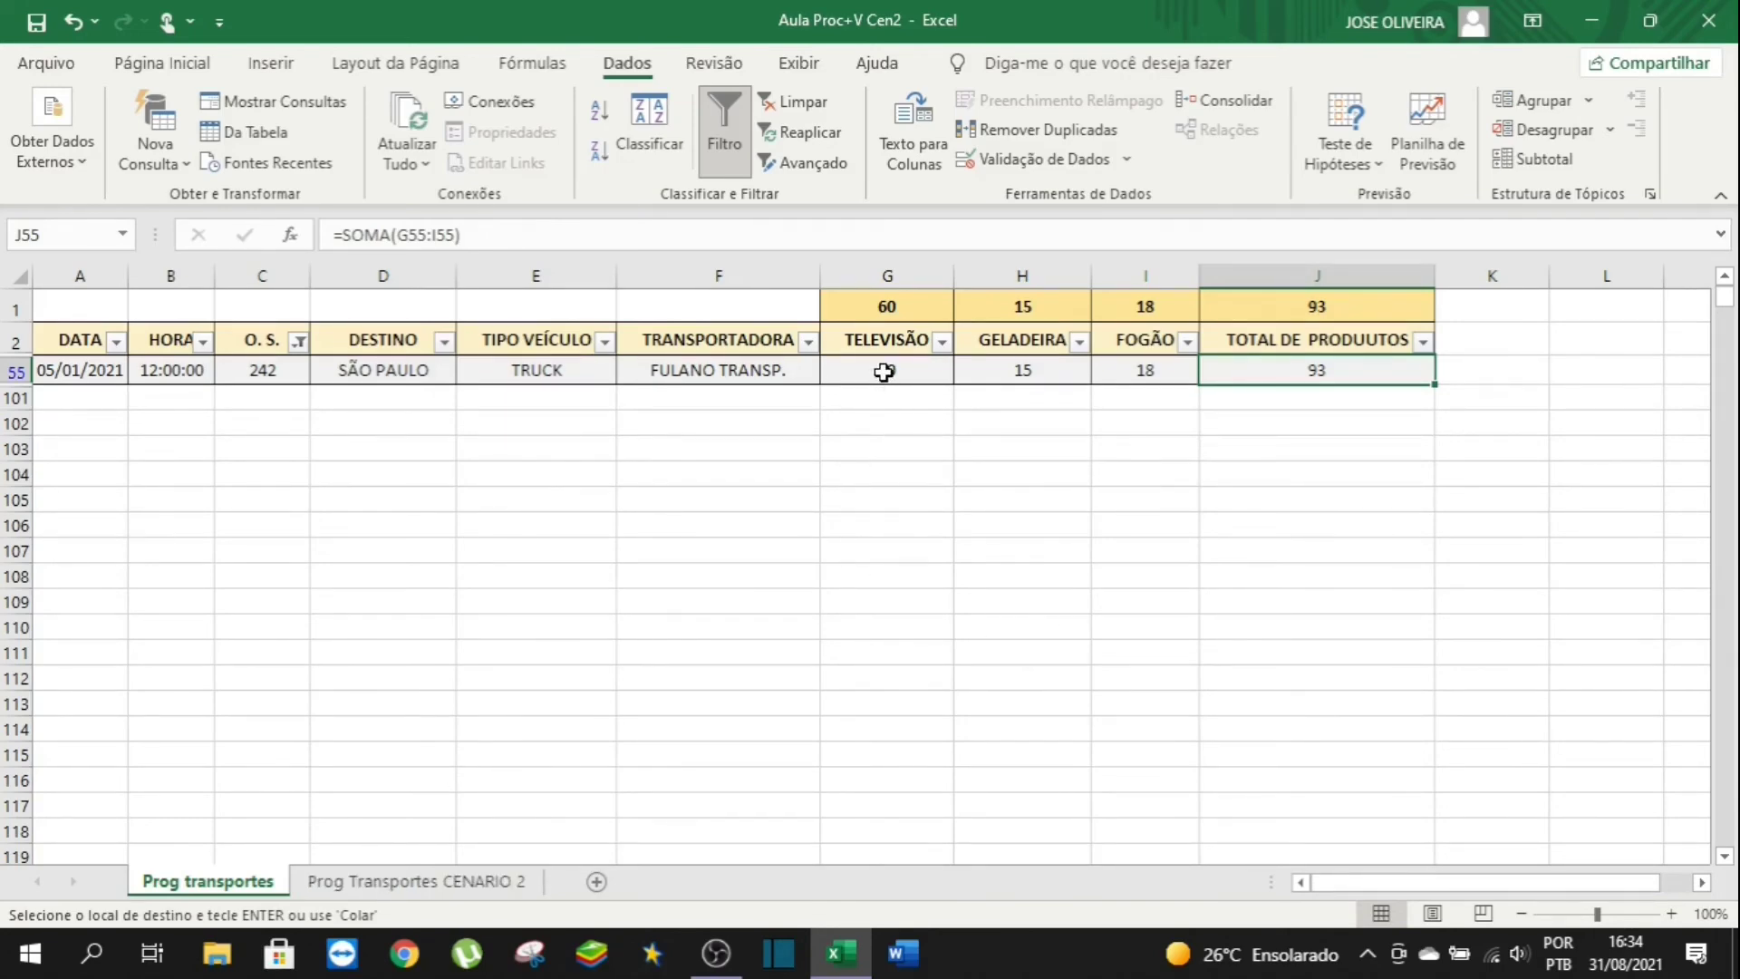
# Copy the quantities in G55:I55 of Prog transportes over the same cells in Prog Transportes CENARIO 2.
pyautogui.moveTo(894, 372); pyautogui.dragTo(1098, 367)
pyautogui.hotkey('ctrl', 'c')
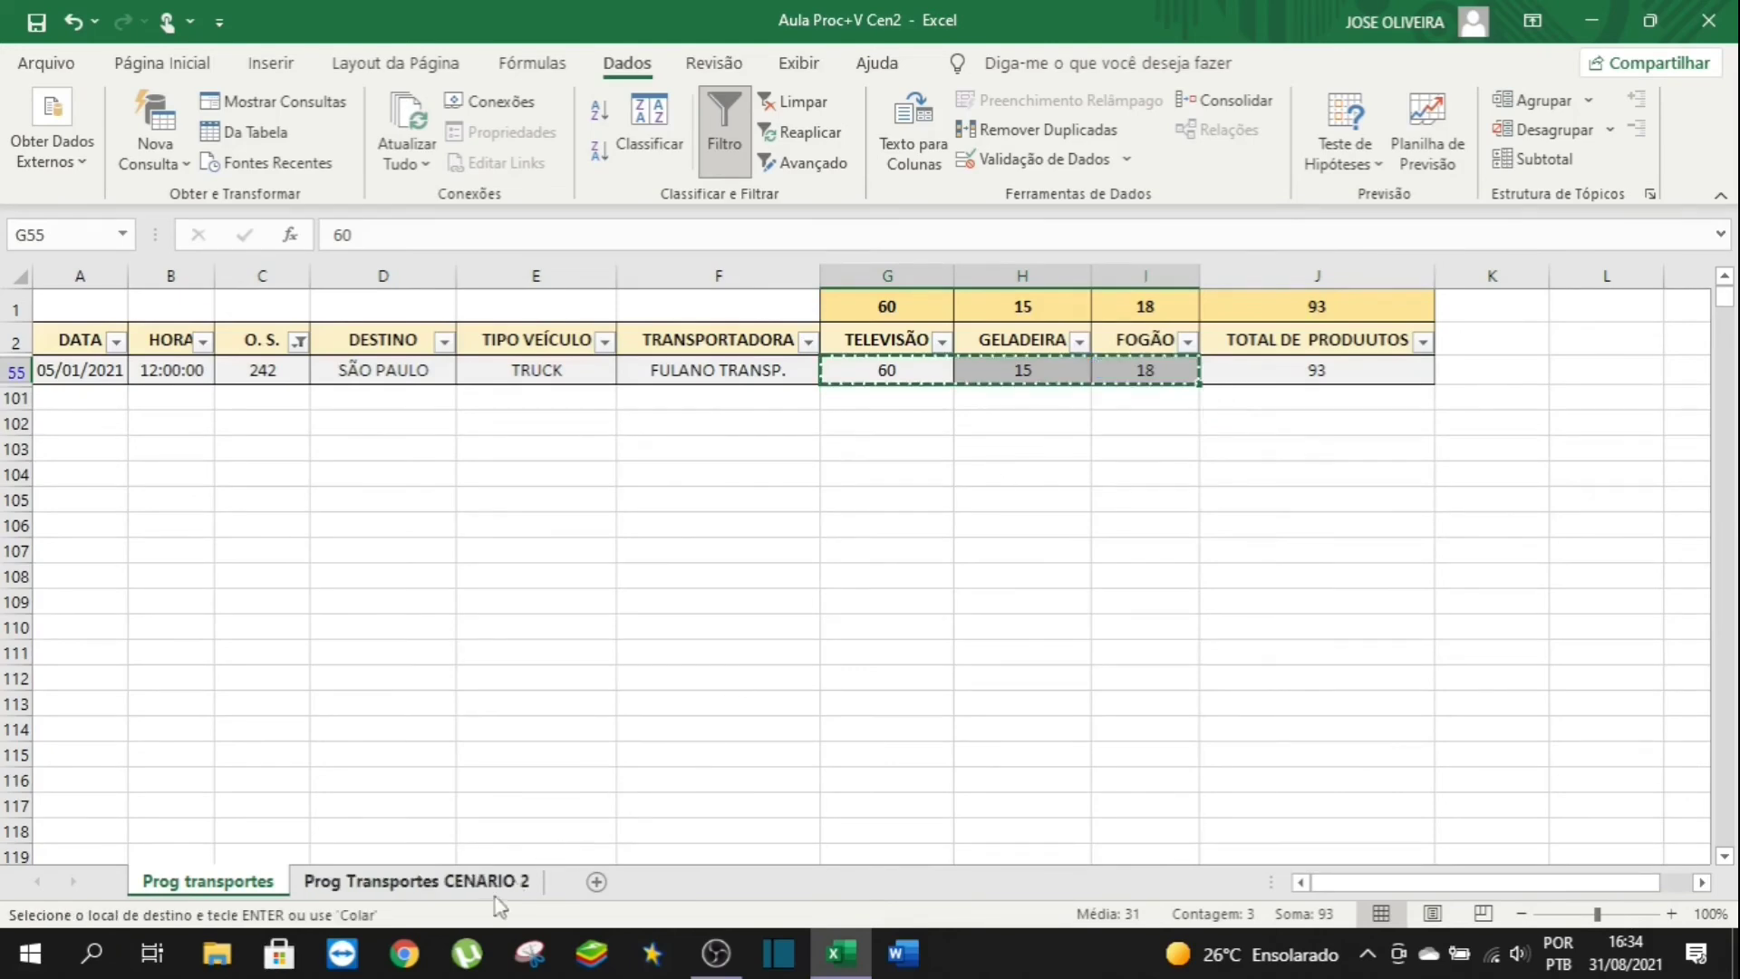
pyautogui.click(323, 883)
pyautogui.click(856, 369)
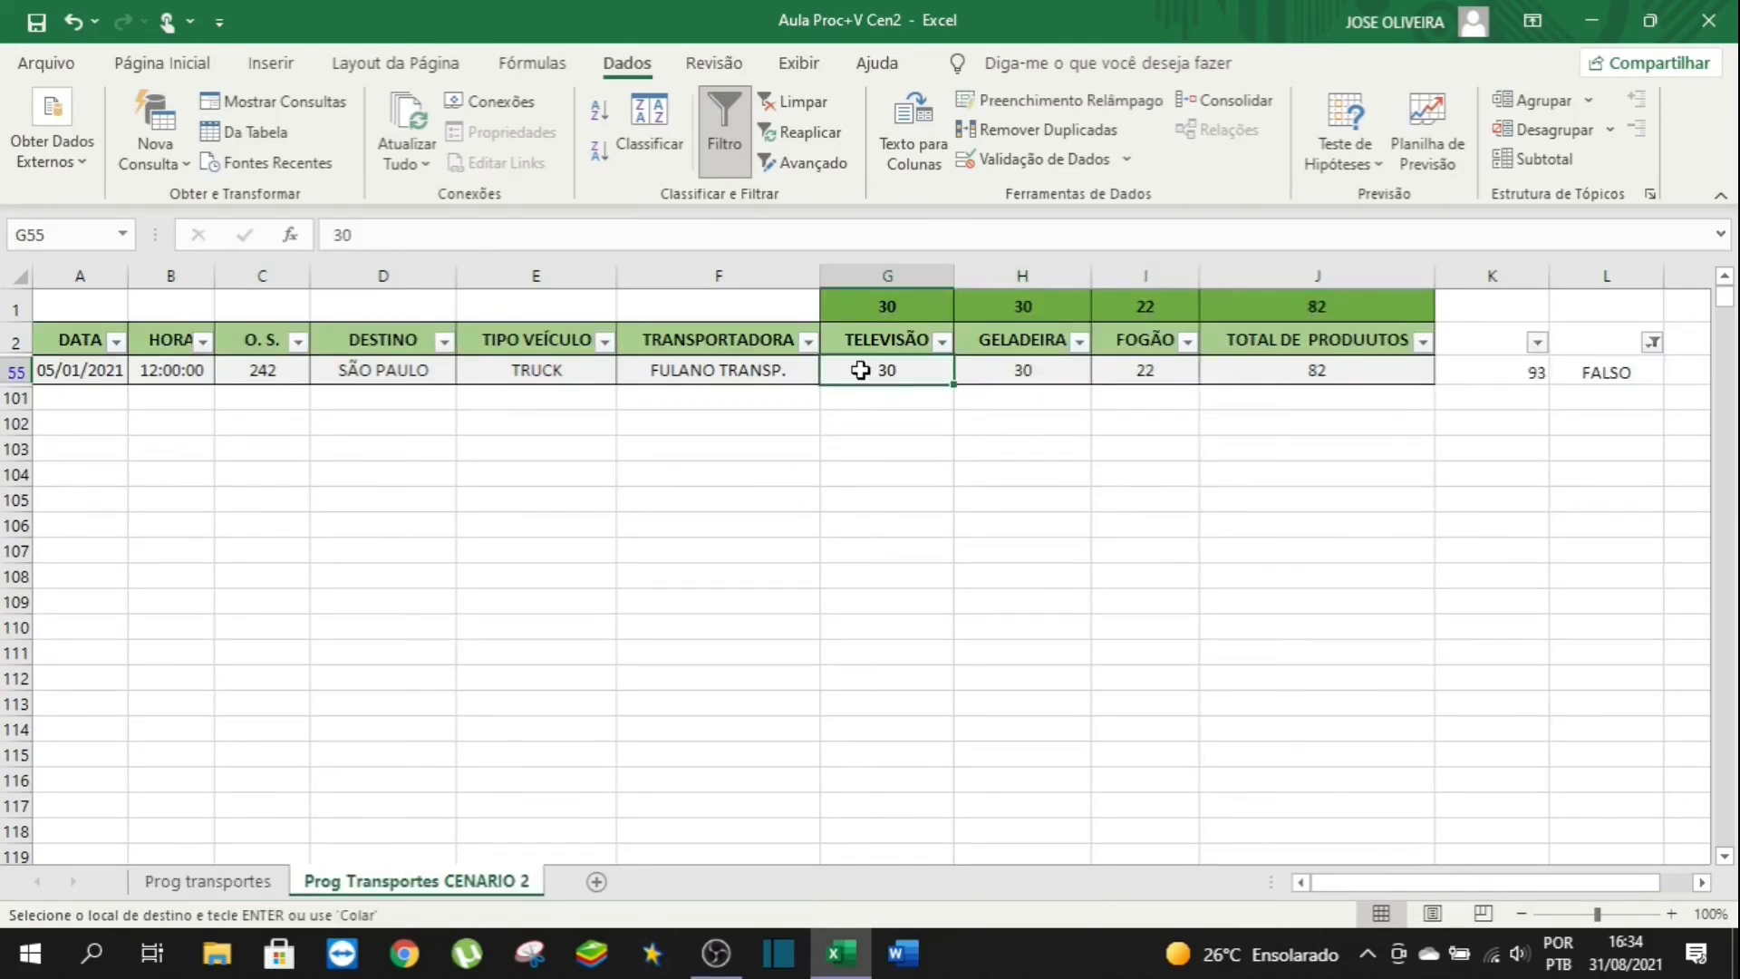
pyautogui.hotkey('ctrl', 'v')
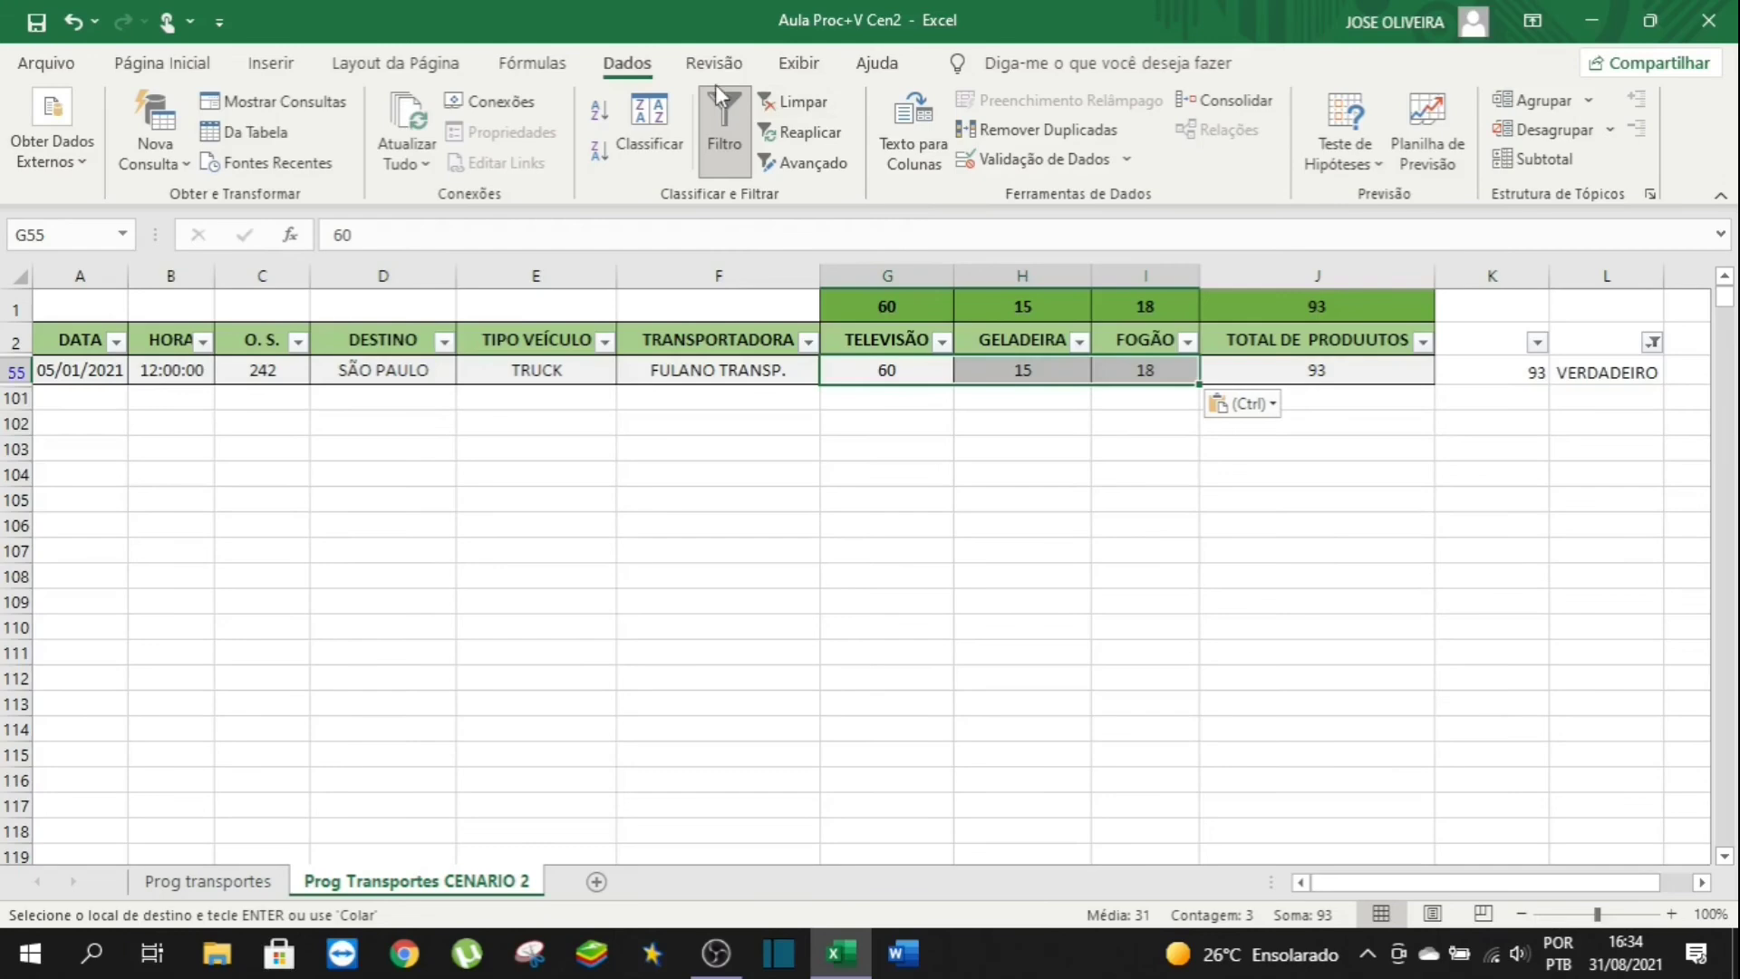
# Clear the filters on Prog Transportes CENARIO 2 and Prog transportes and compare the overall totals in J1.
pyautogui.click(809, 103)
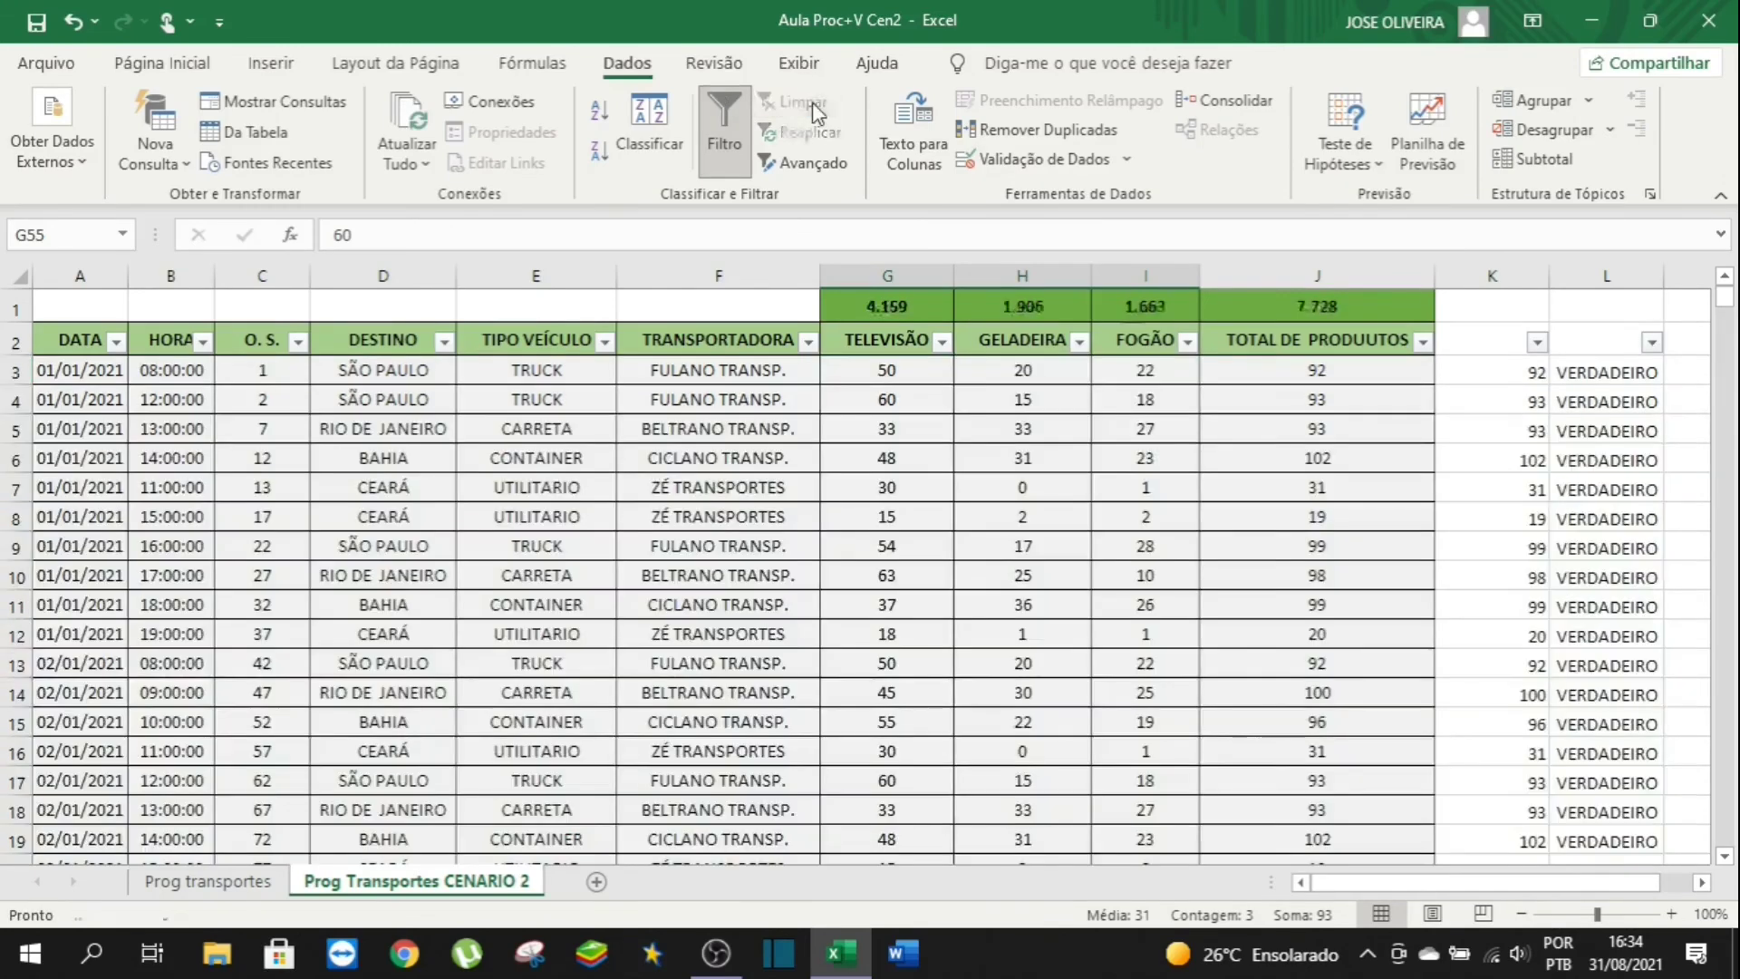
pyautogui.click(1355, 308)
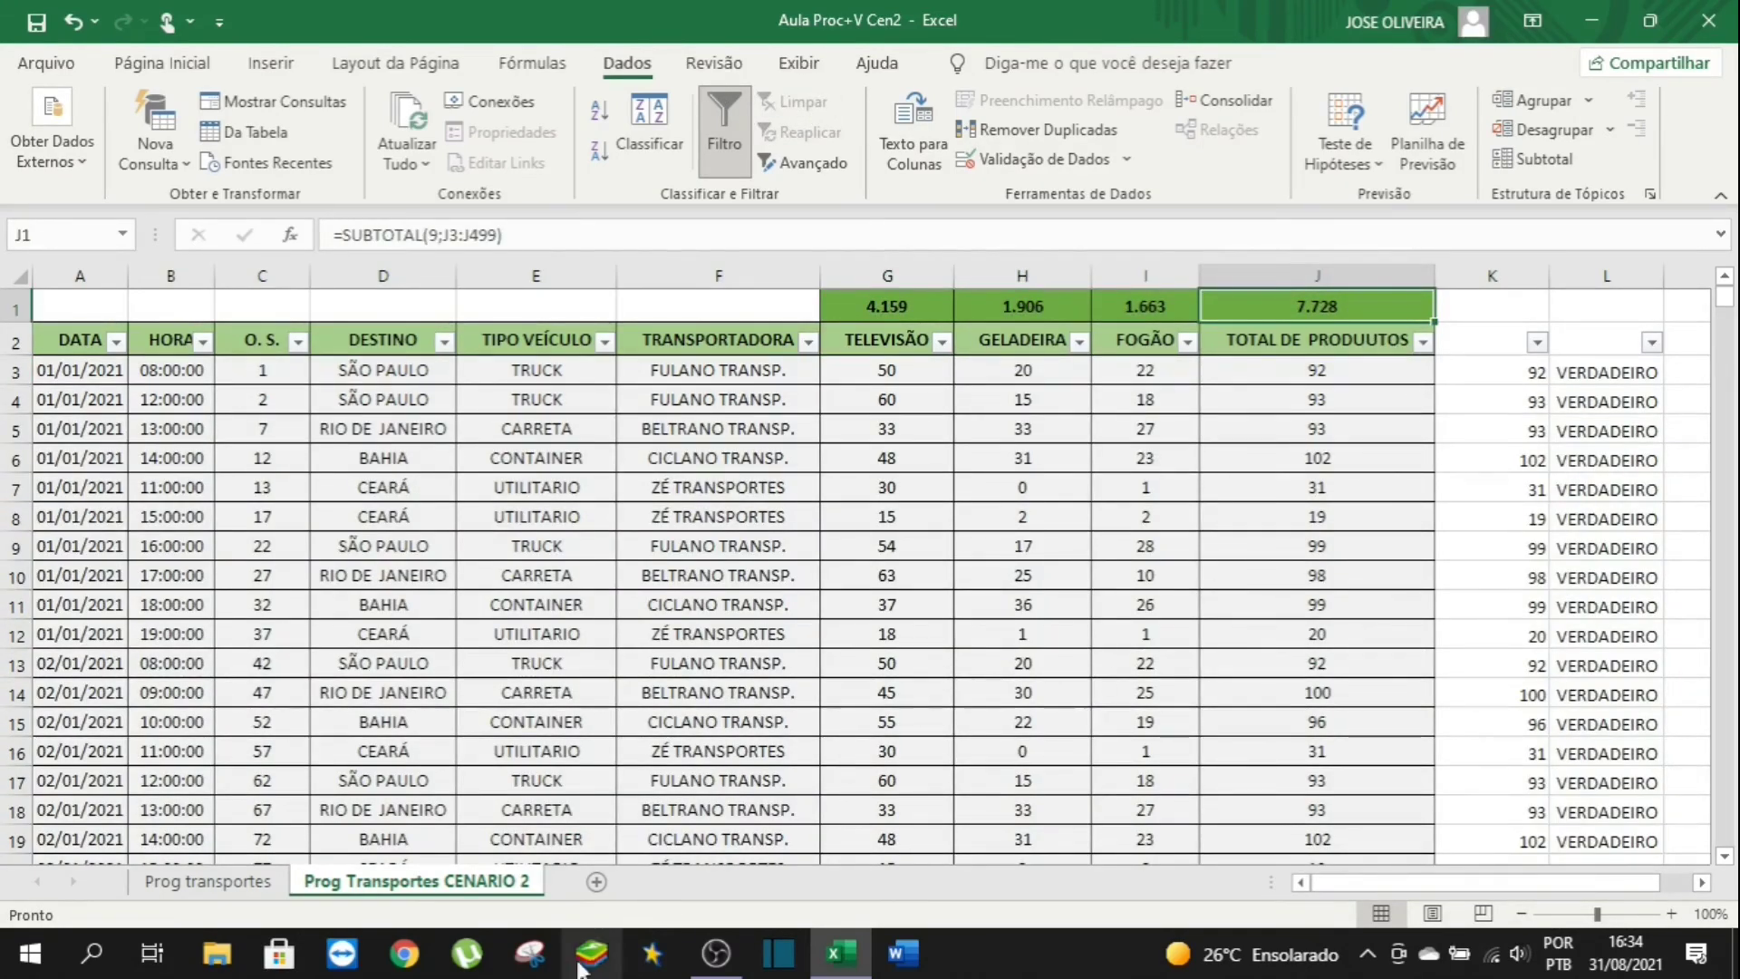
pyautogui.click(187, 884)
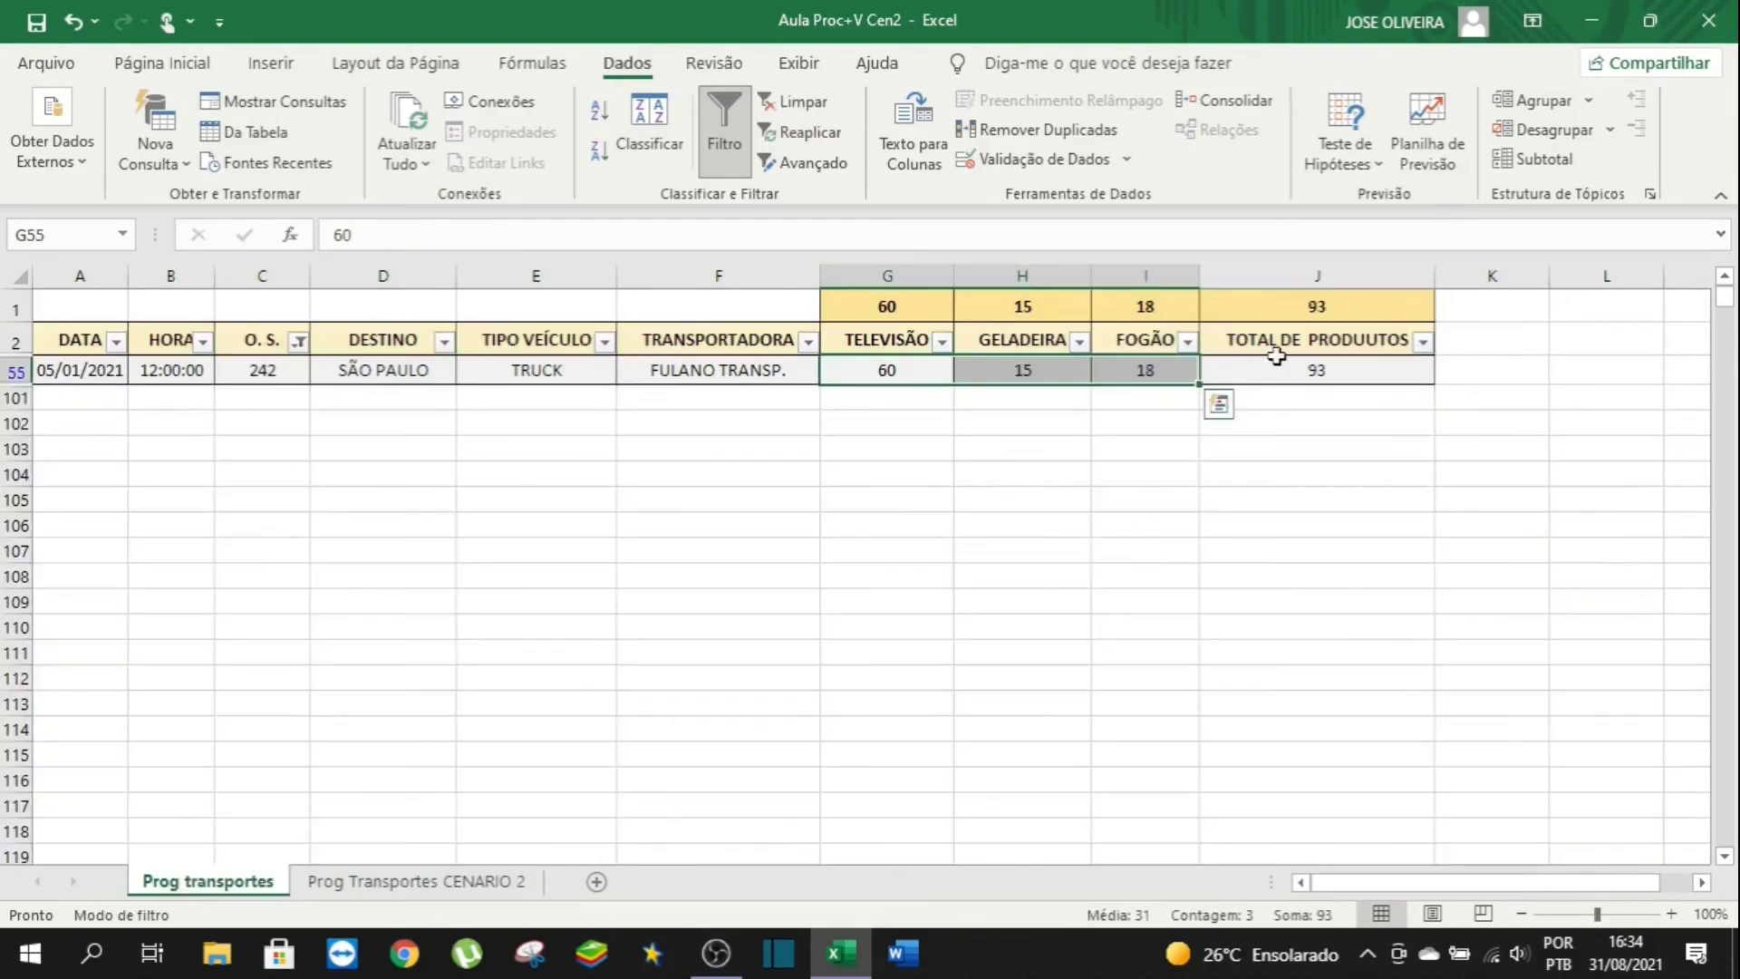
pyautogui.click(801, 102)
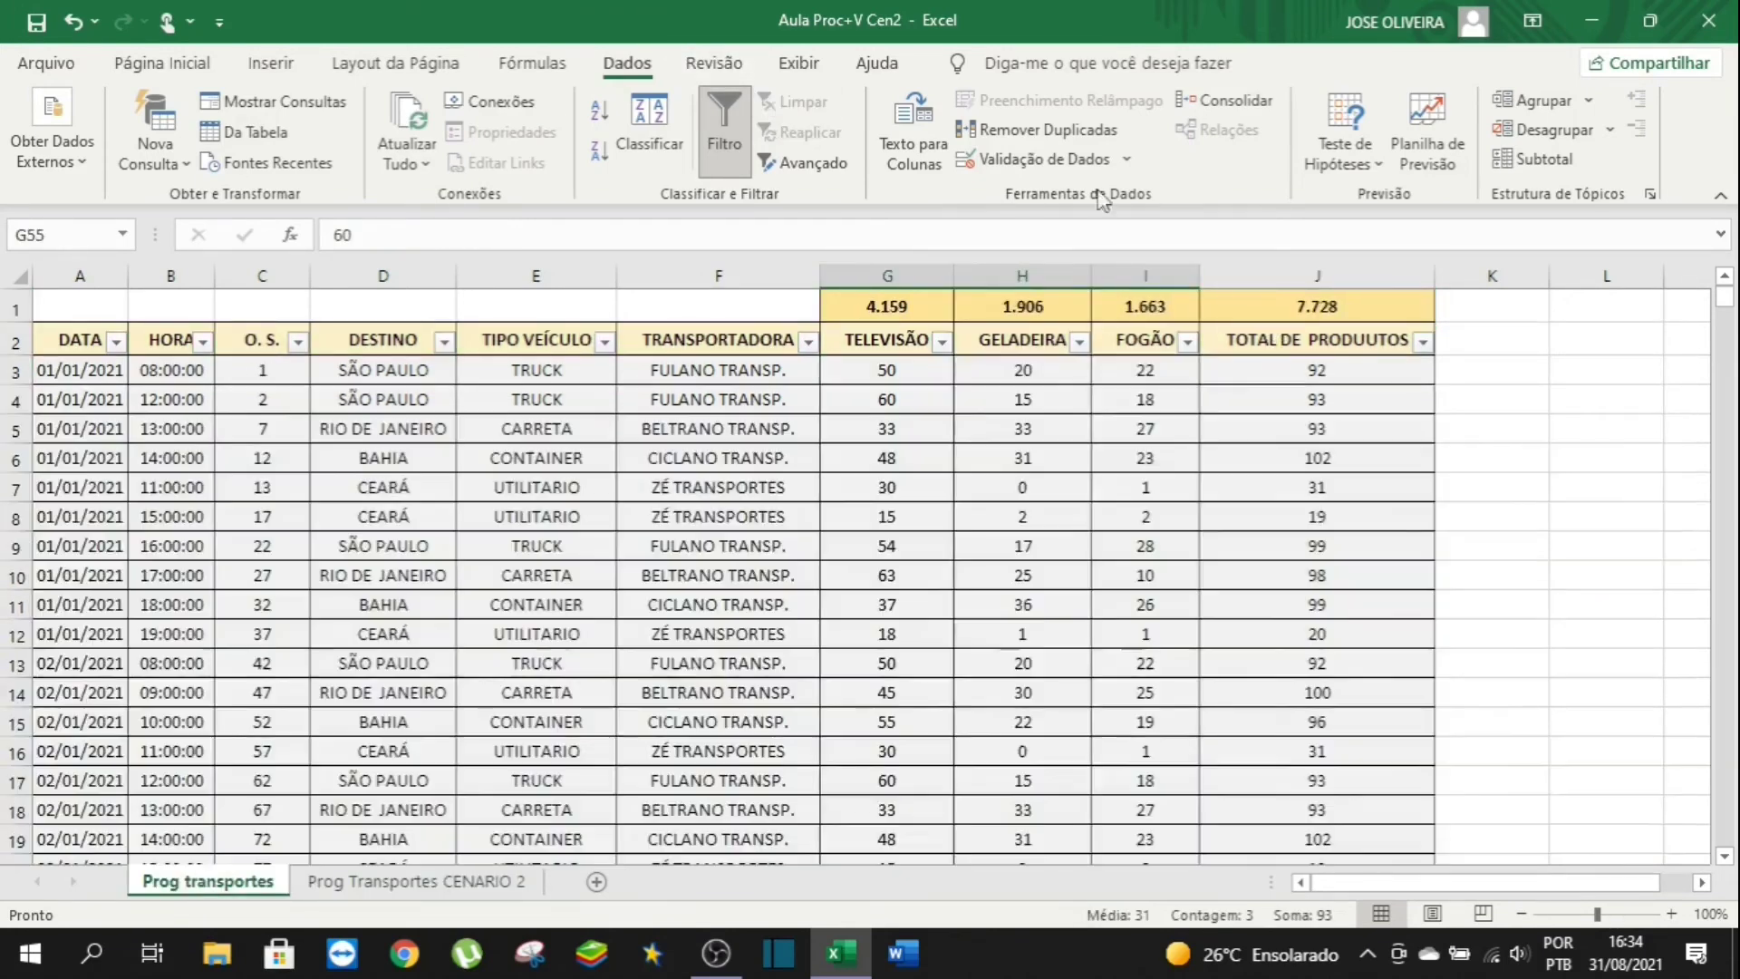
pyautogui.click(1430, 306)
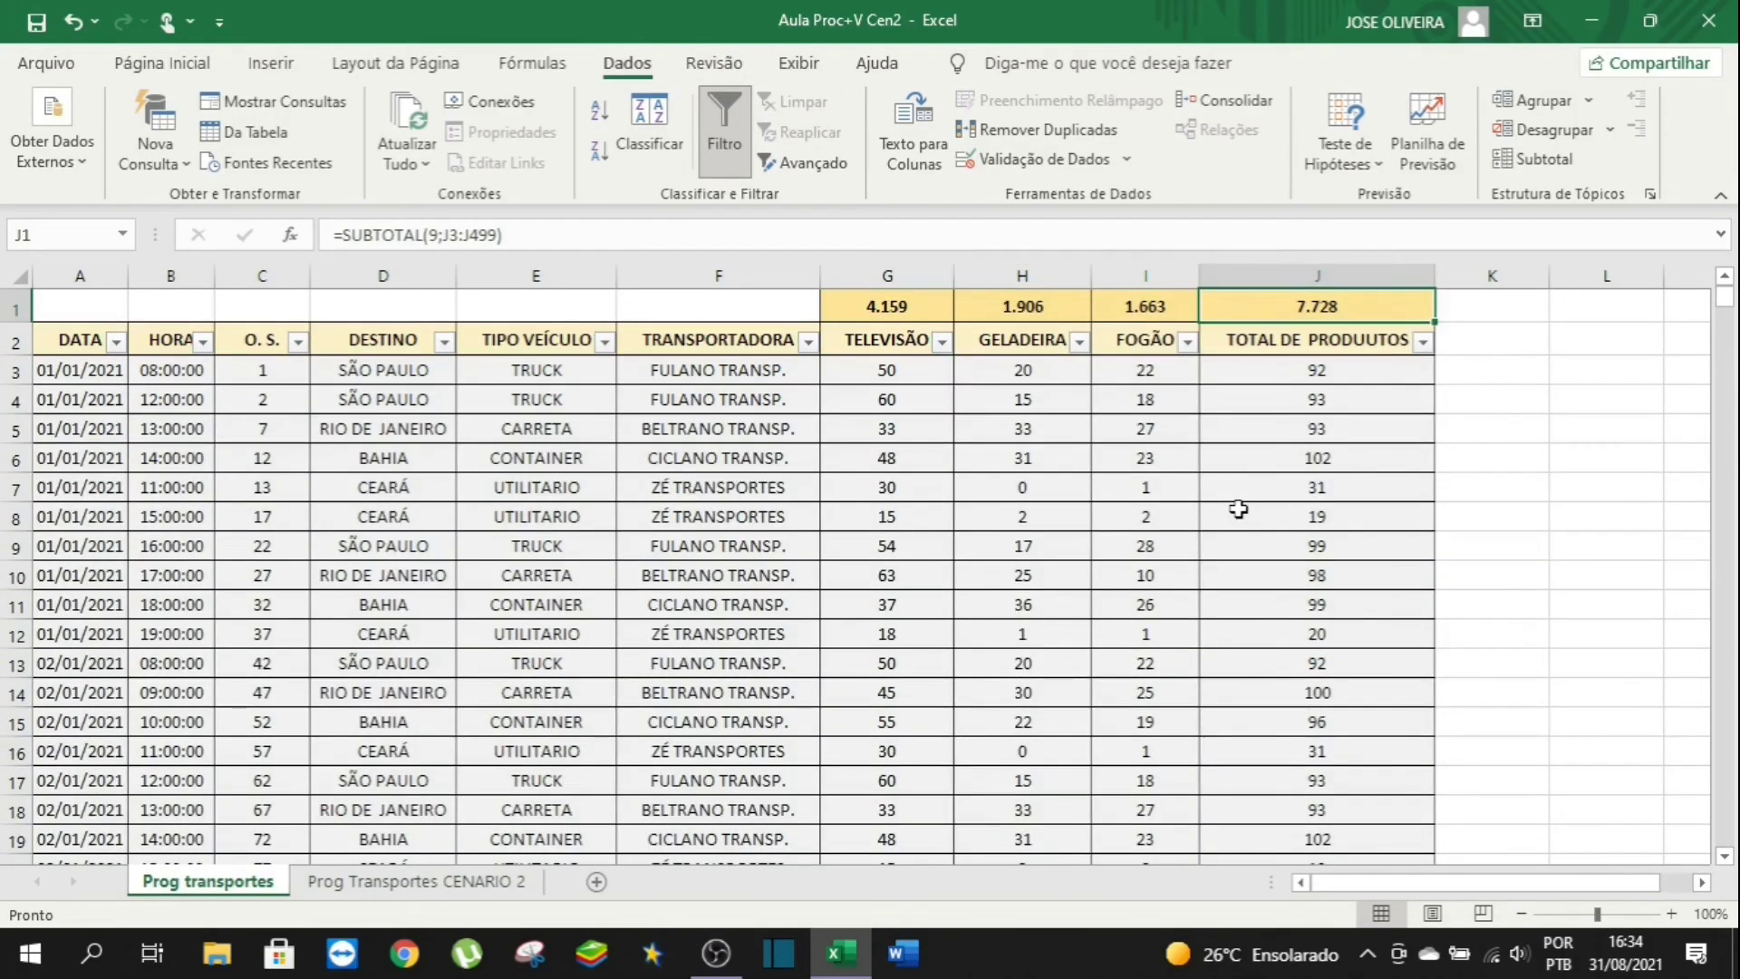